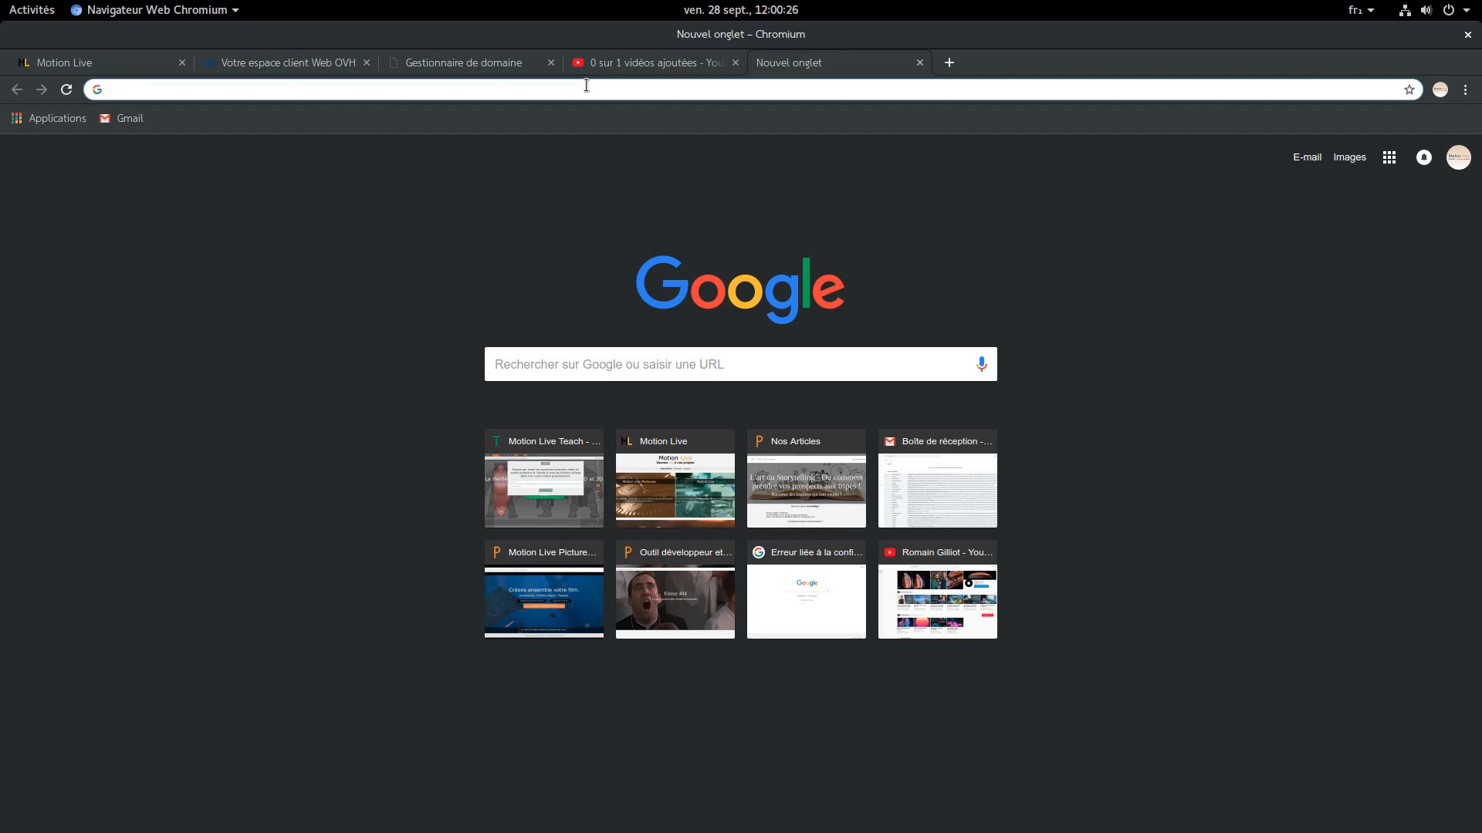
- Go to teach.motion-live.com and open its free video tutorials page
type("tec")
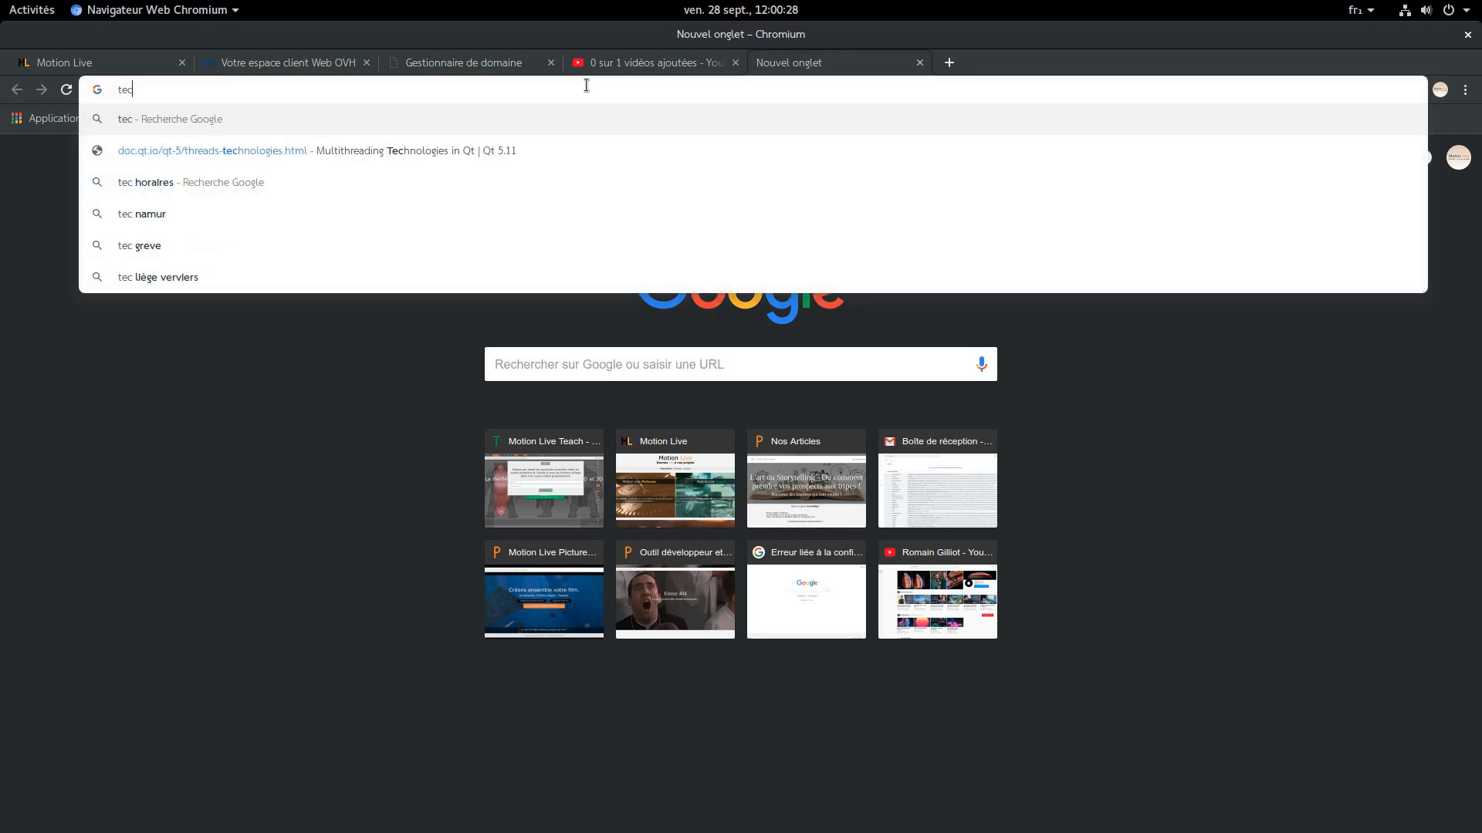
key("BackSpace")
type("ach.motion-live.com")
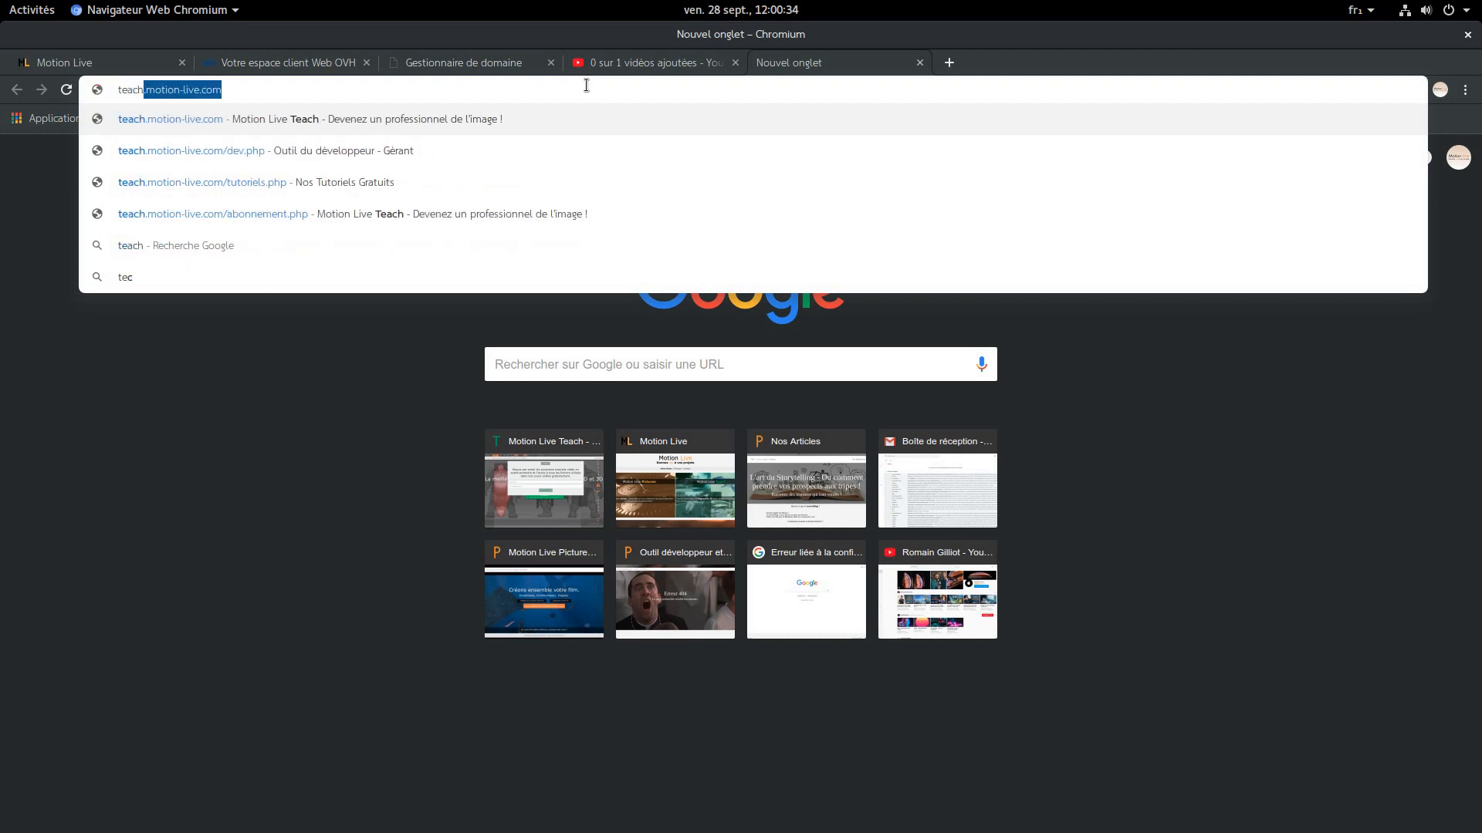
key("Return")
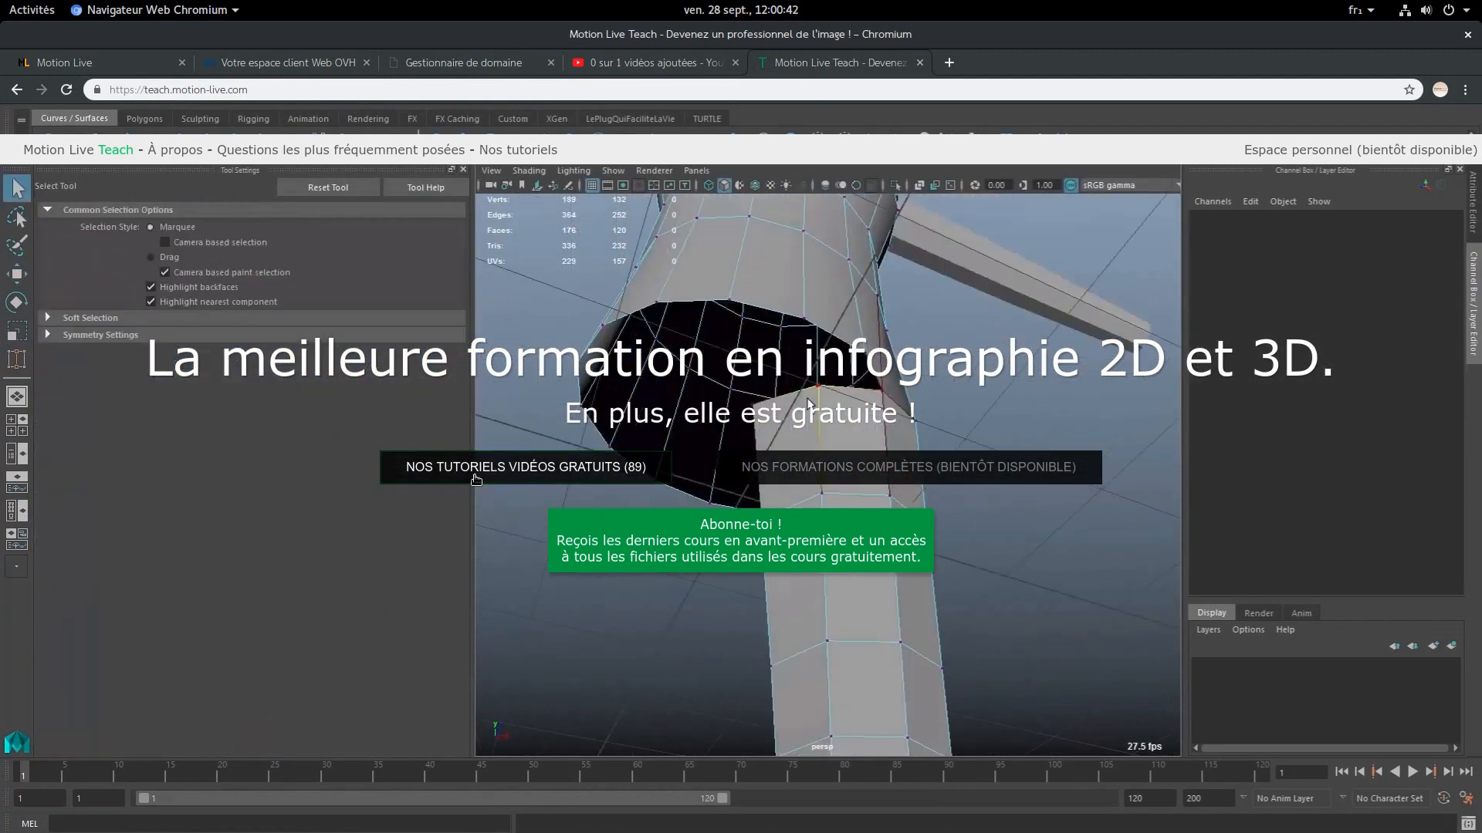
left_click(476, 479)
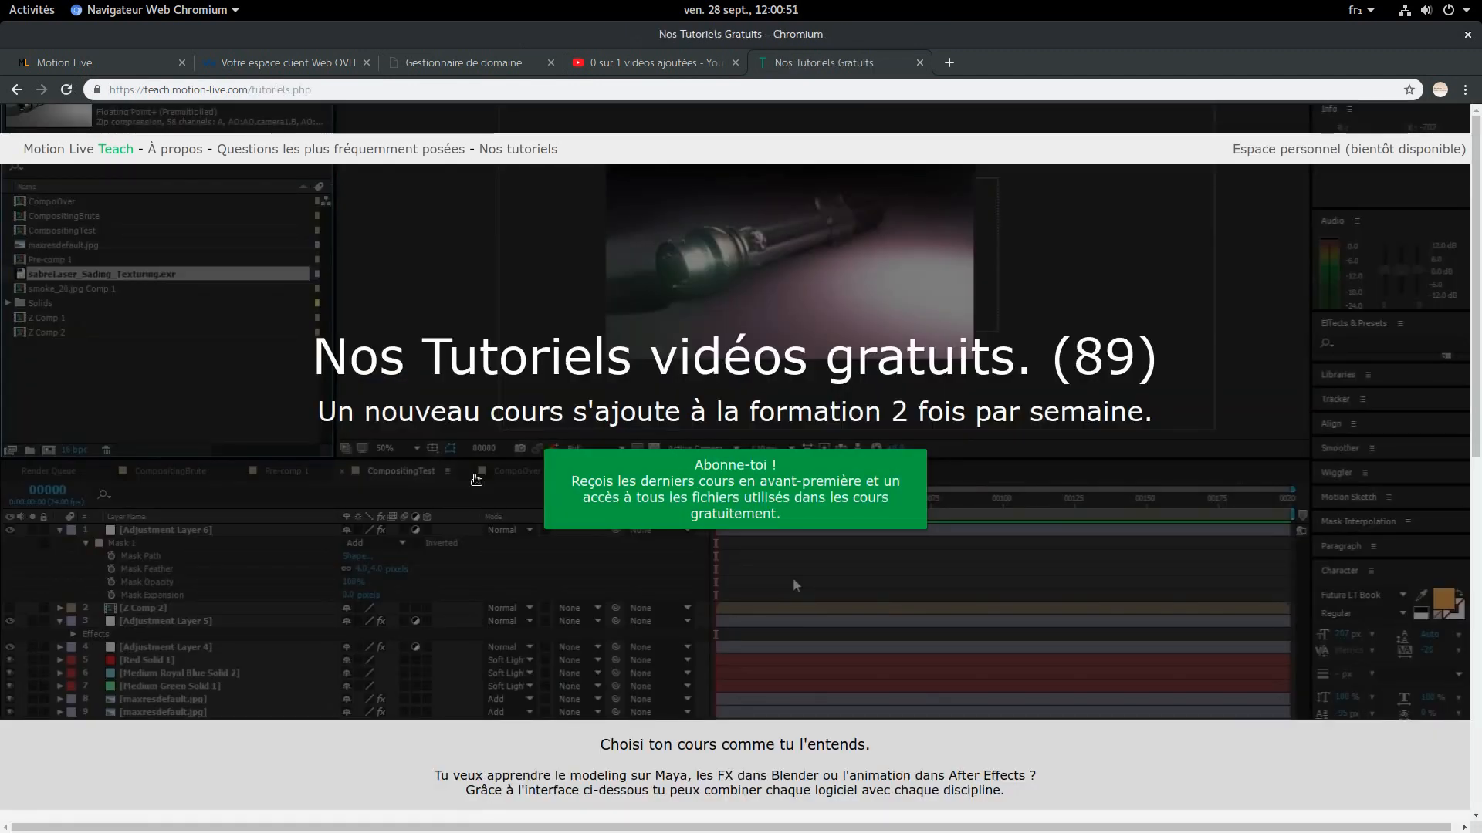
- Filter the free tutorials by Maya and browse the listed videos
scroll(476, 479, "down", 5)
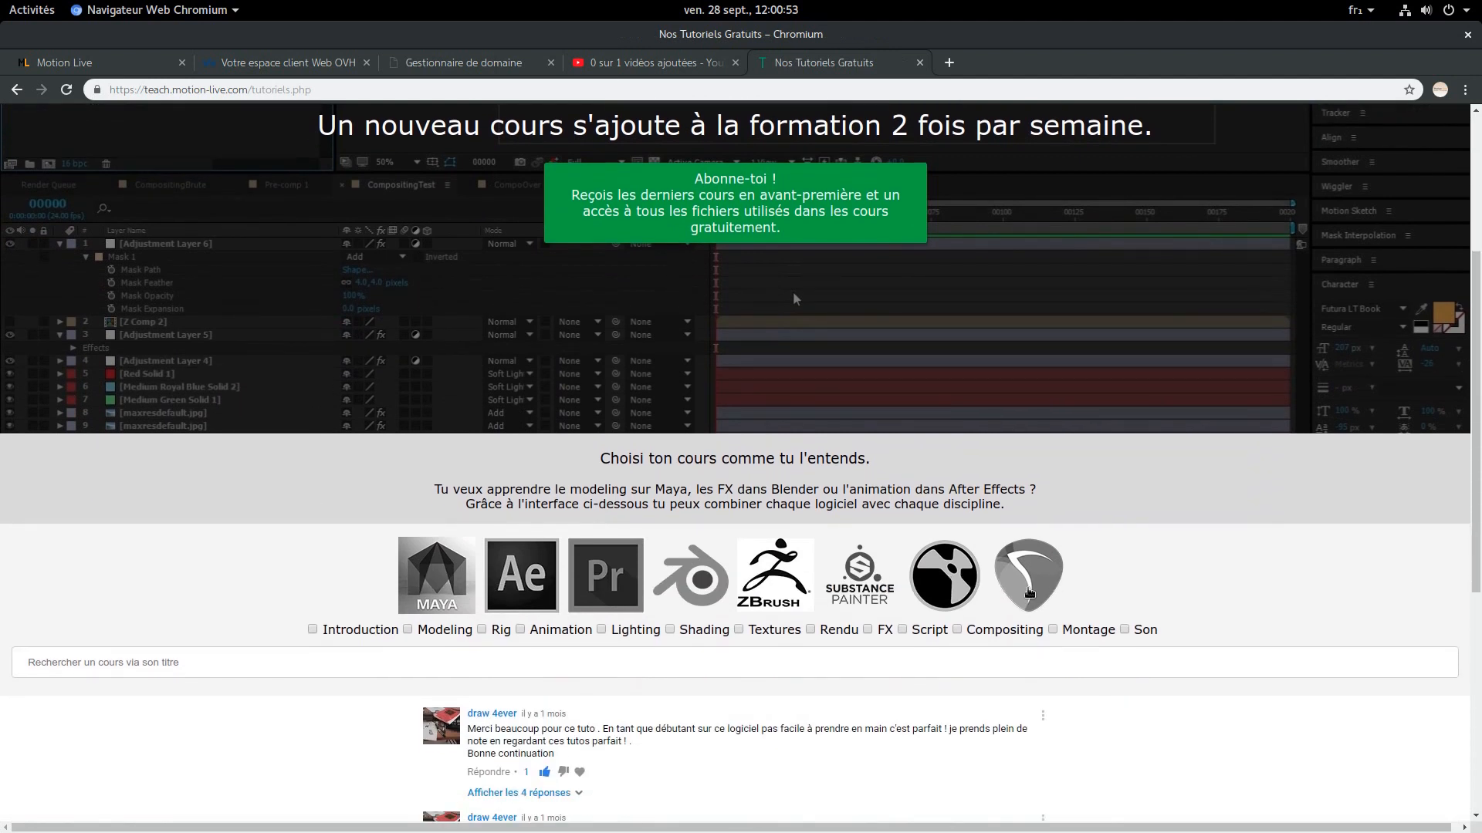
scroll(1030, 593, "down", 3)
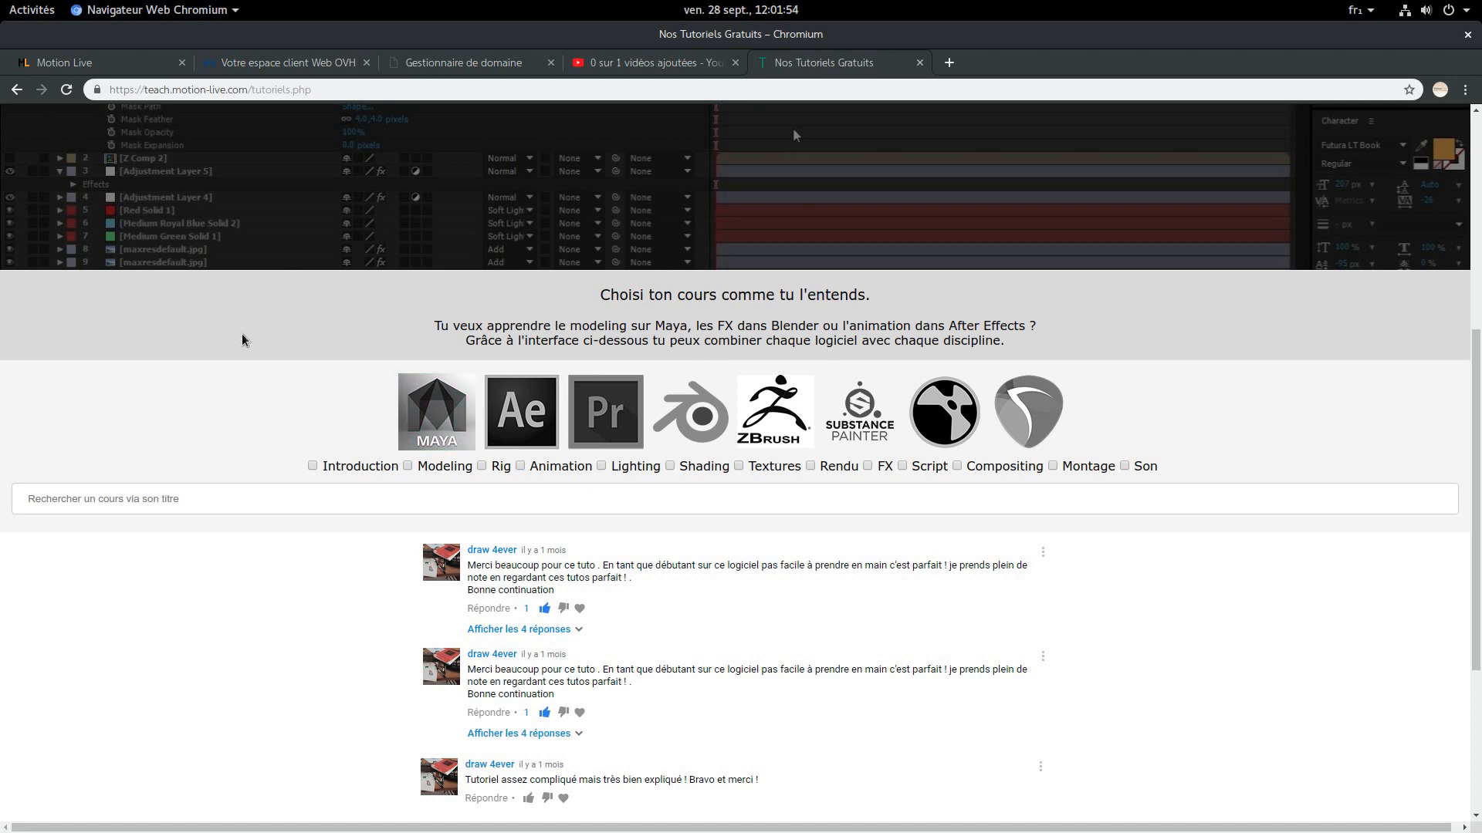
left_click(437, 422)
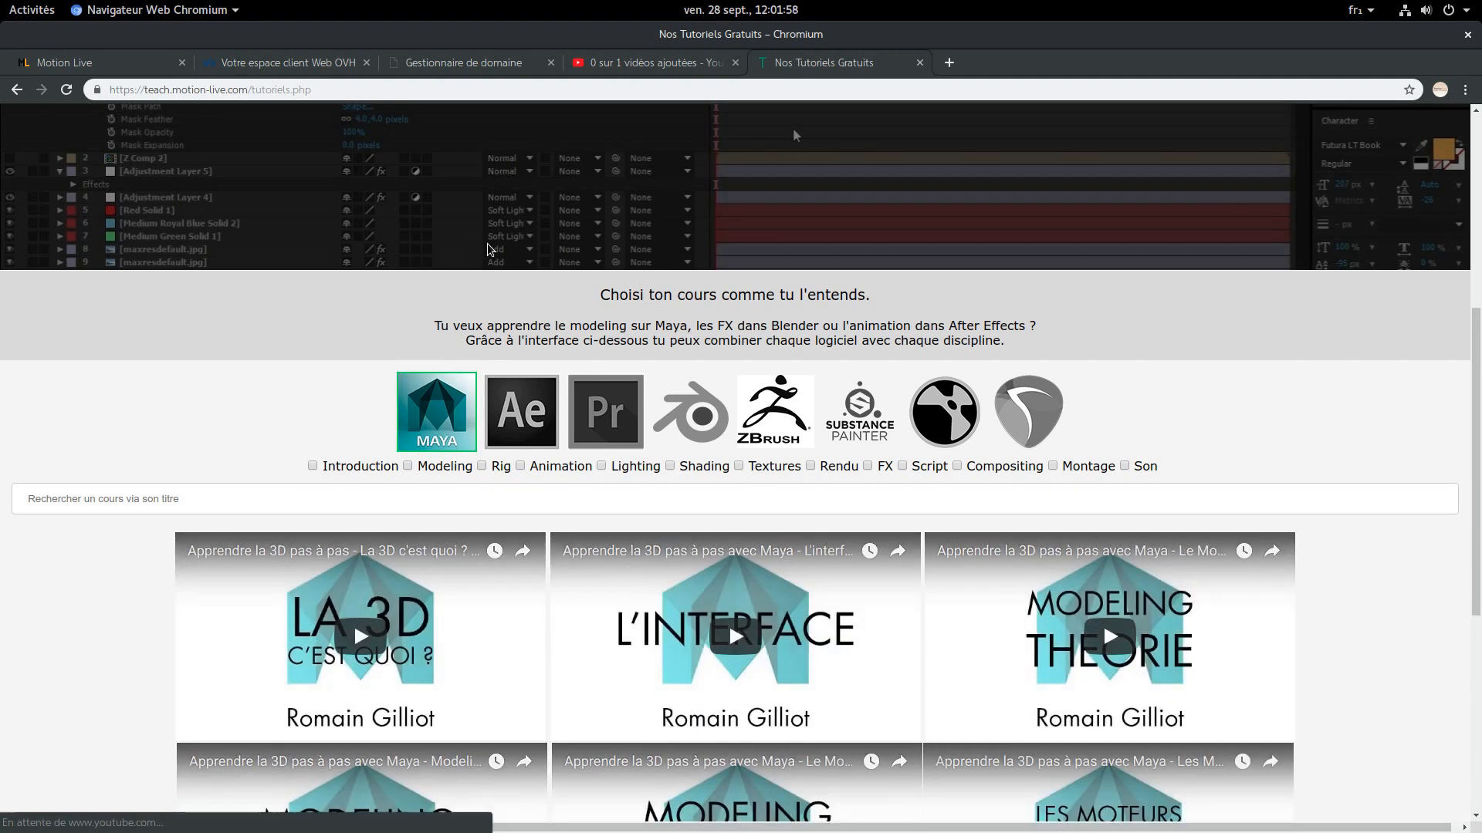
scroll(522, 477, "down", 6)
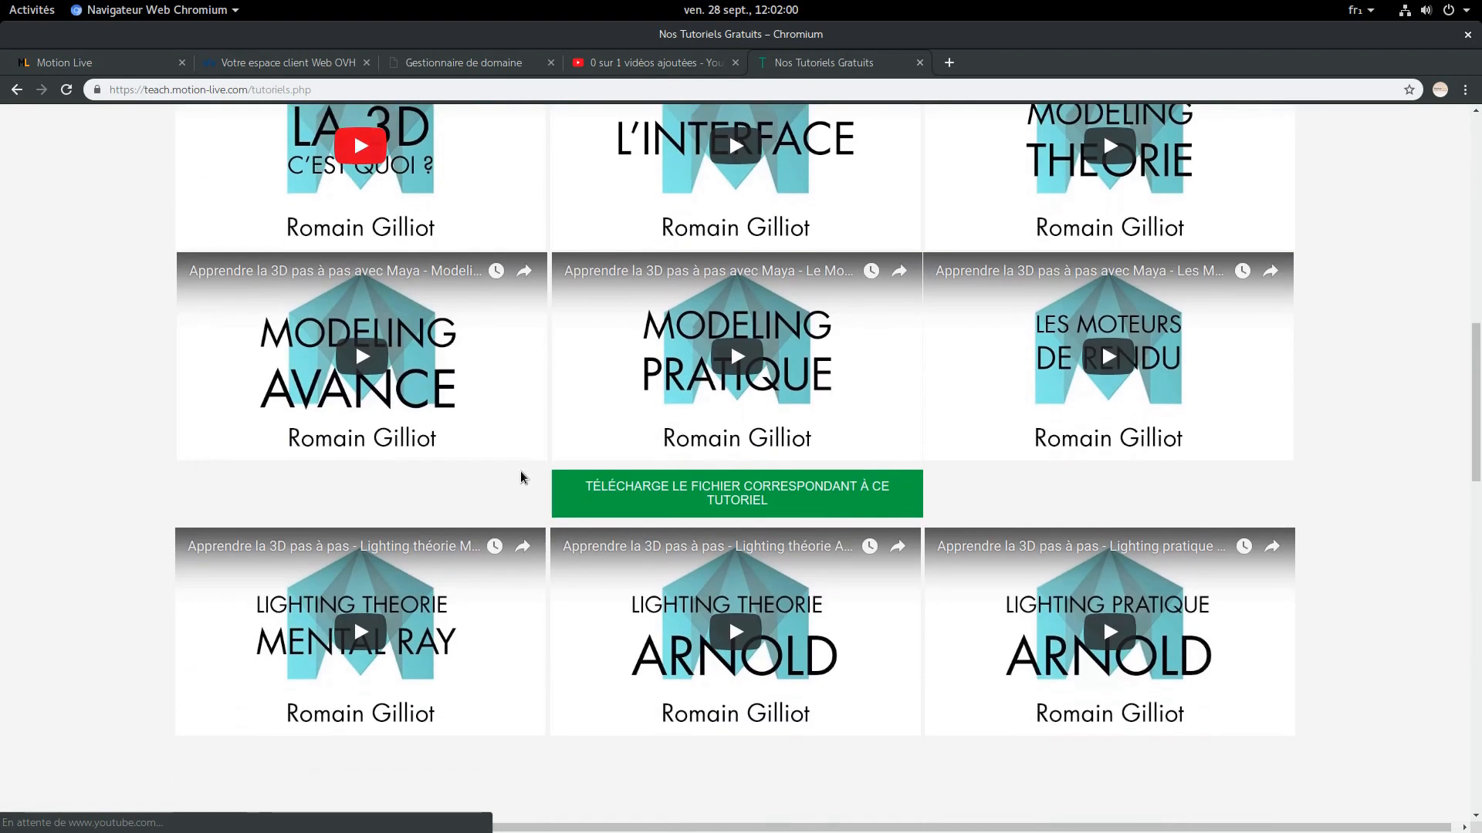
scroll(521, 477, "down", 3)
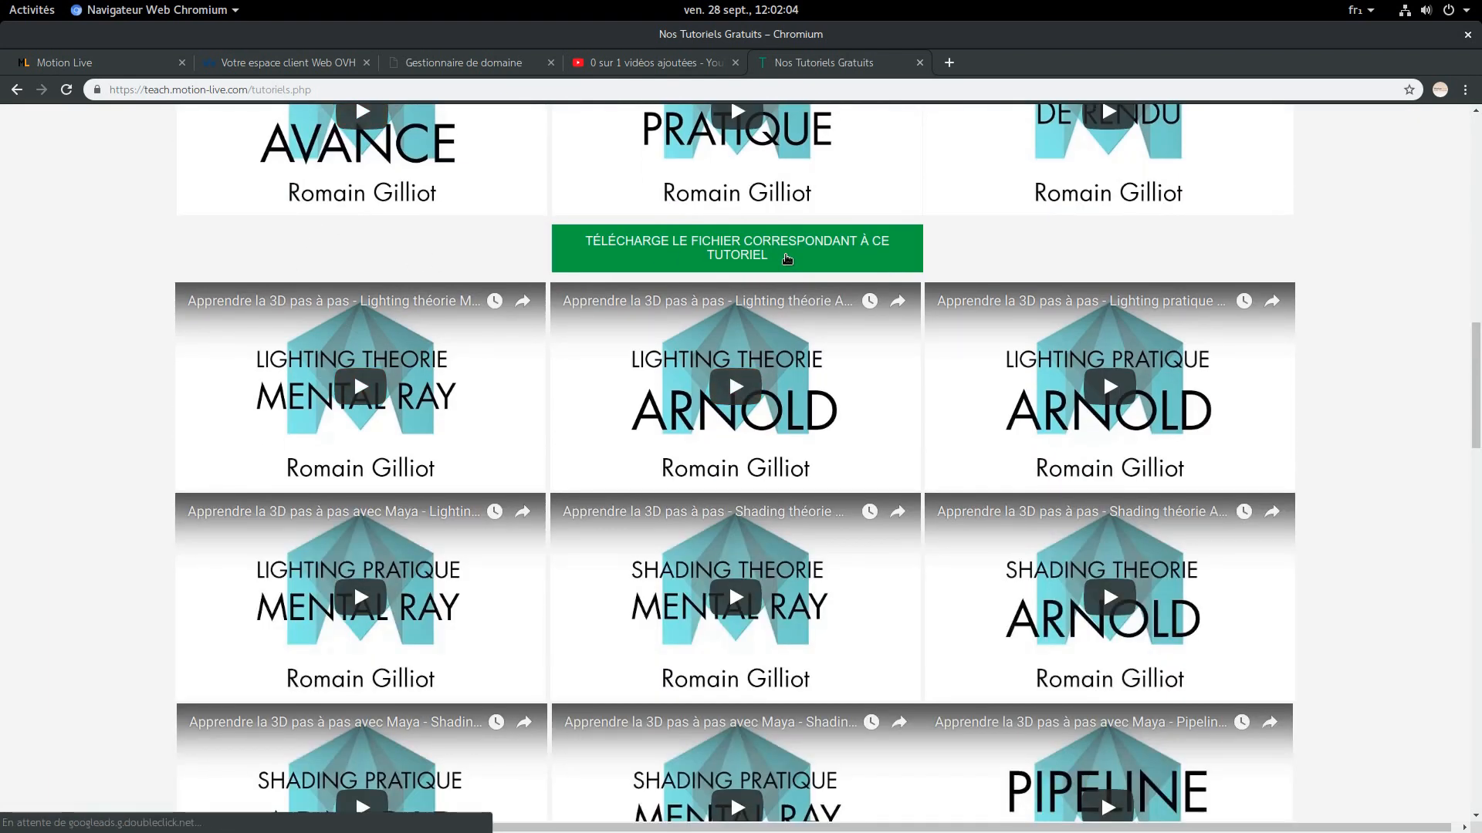
- View the file download form for the Modeling Pratique tutorial and close it without filling it in
scroll(787, 258, "up", 3)
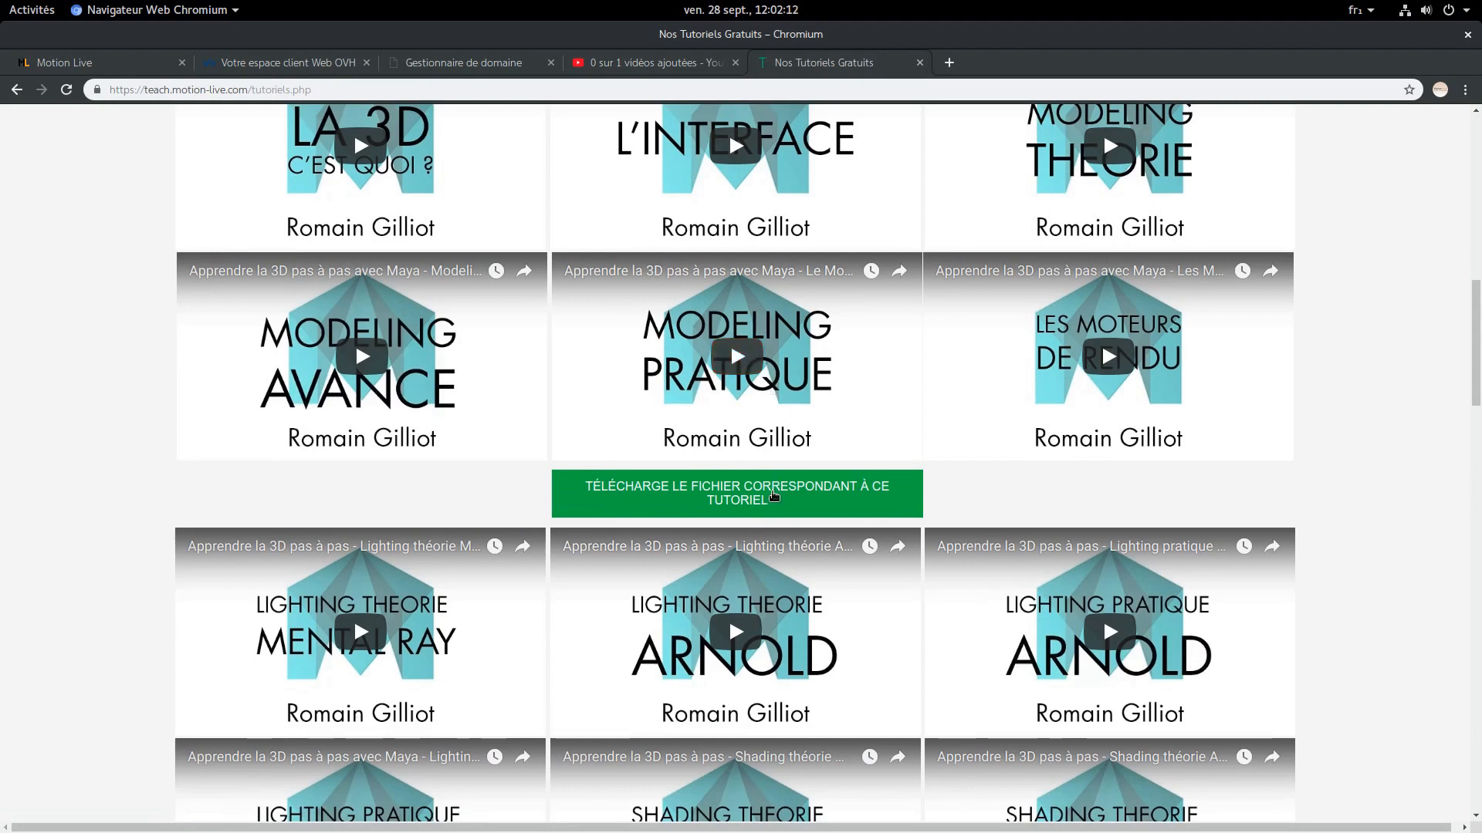
left_click(775, 494)
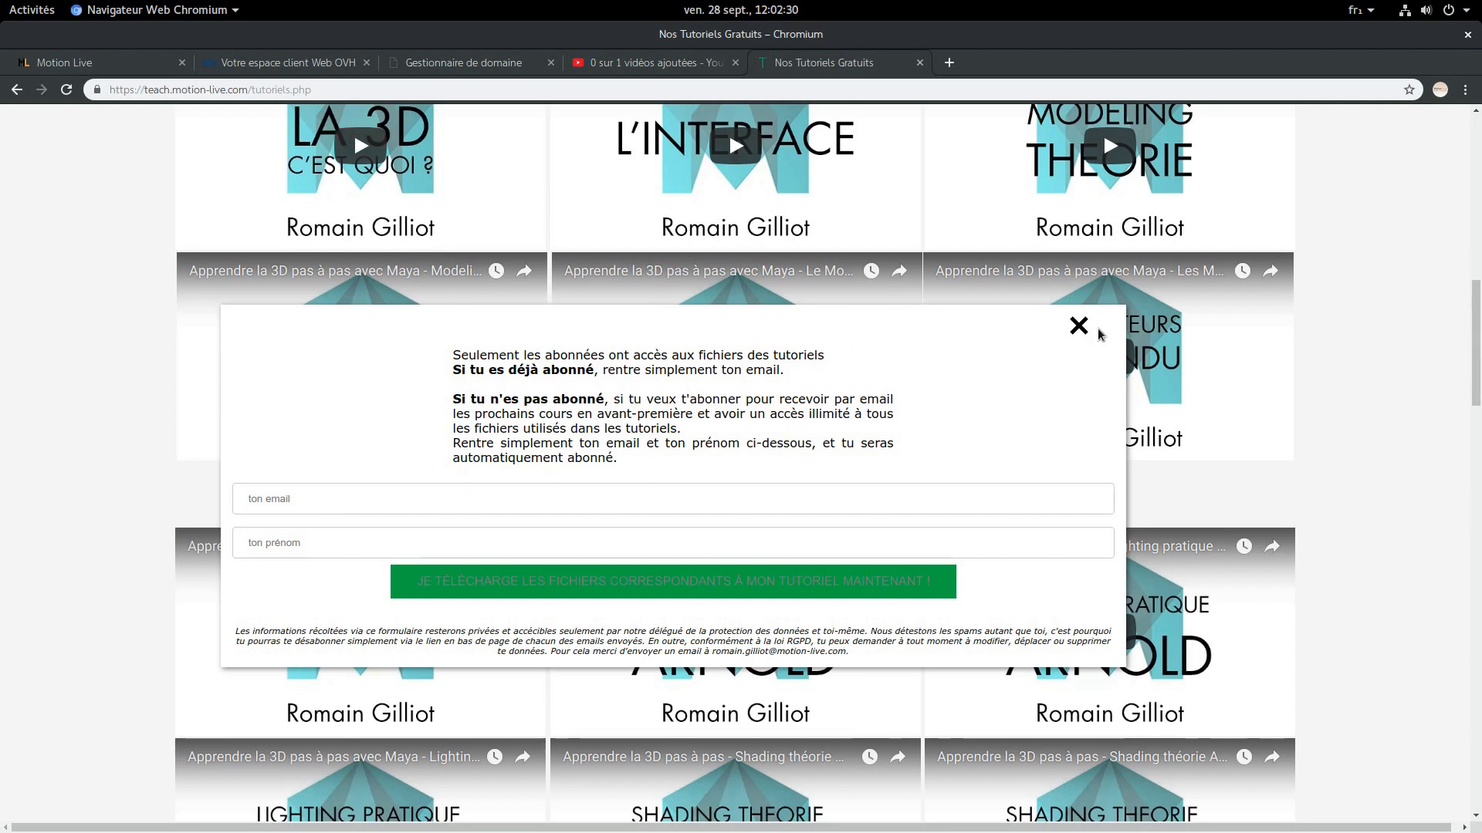
left_click(1078, 325)
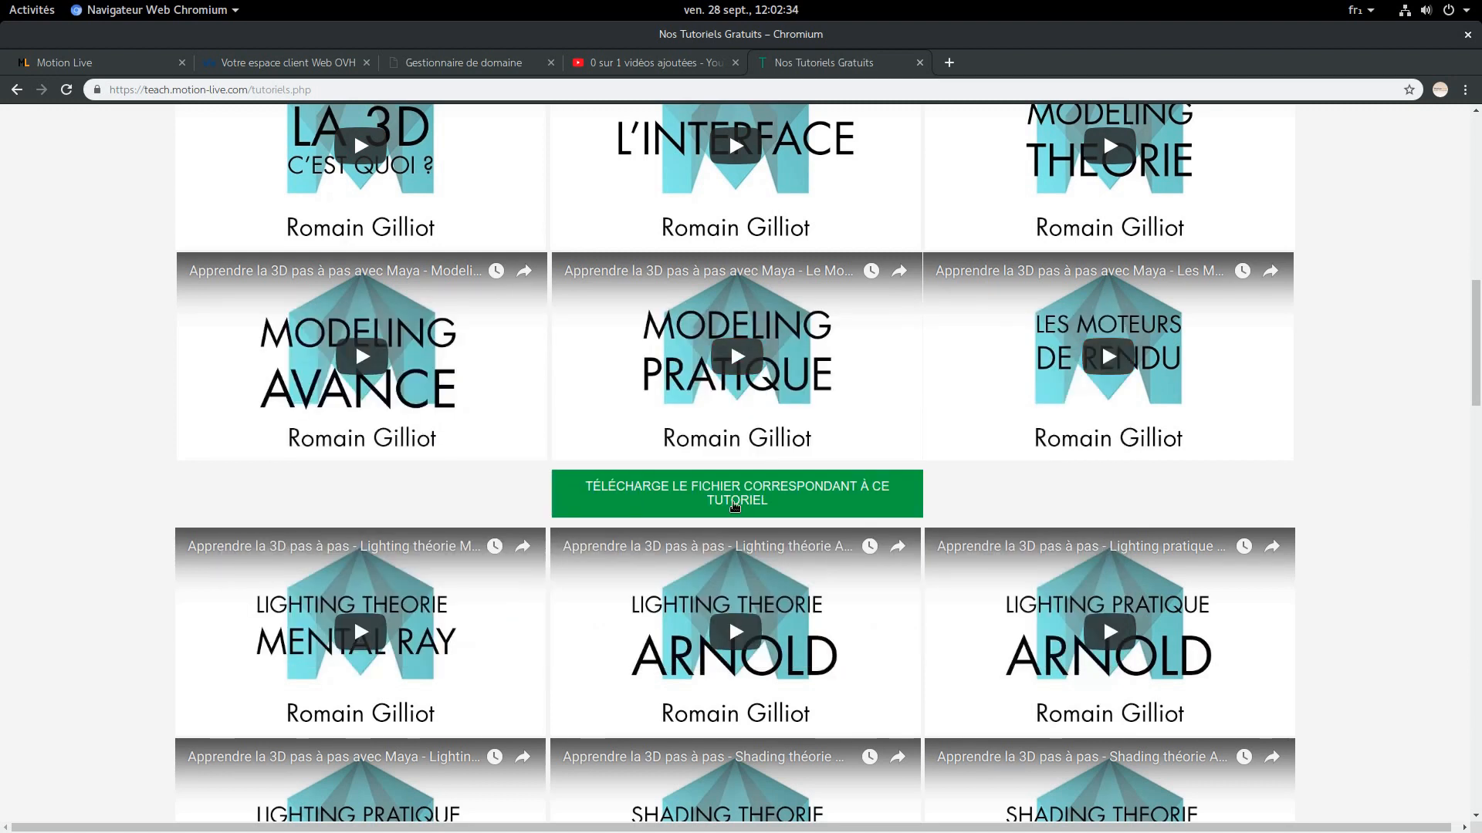
- Narrow the Maya tutorials to the Rig discipline and browse the listed videos
scroll(514, 386, "down", 5)
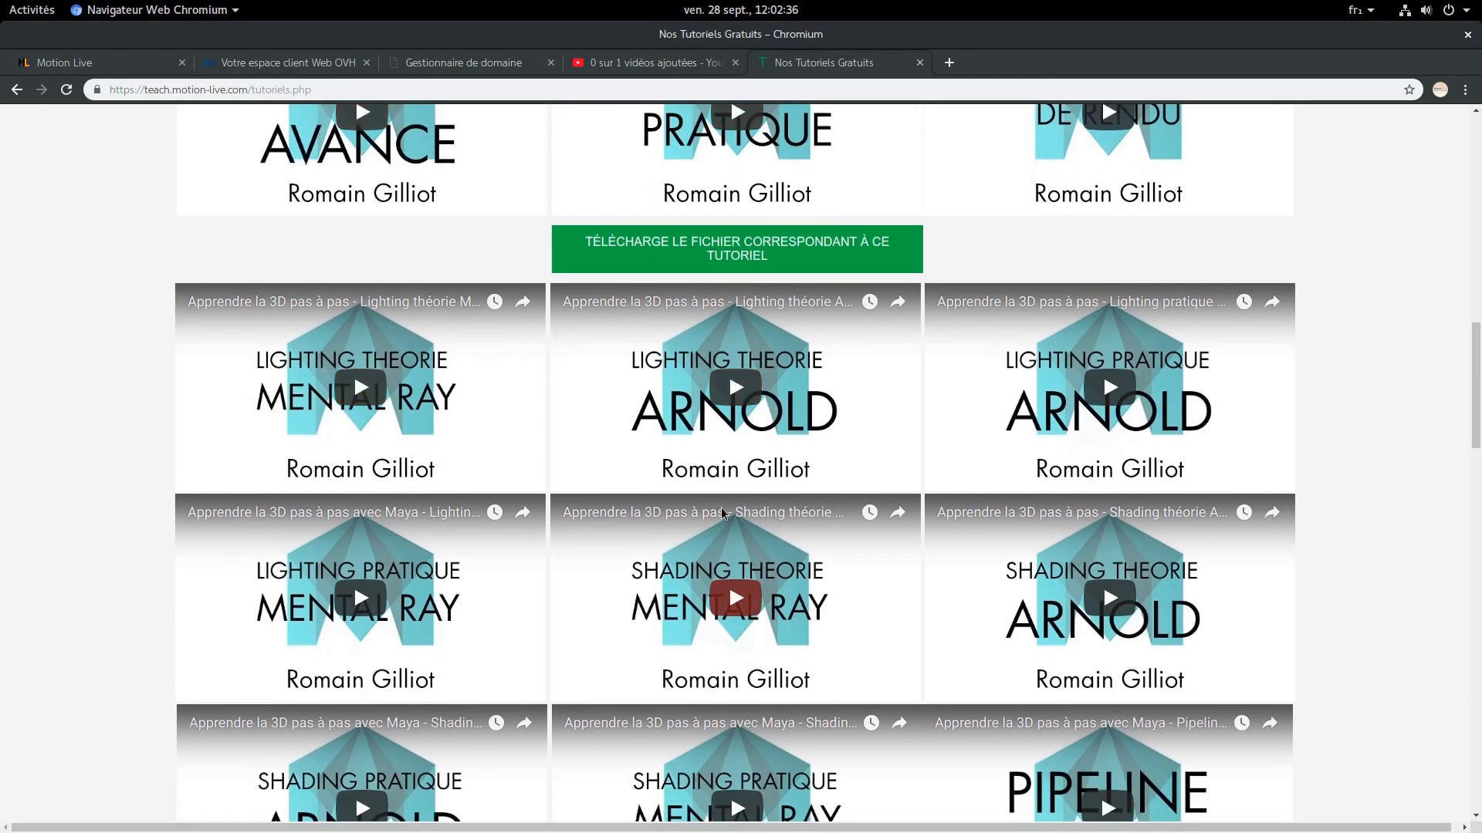
scroll(720, 507, "up", 10)
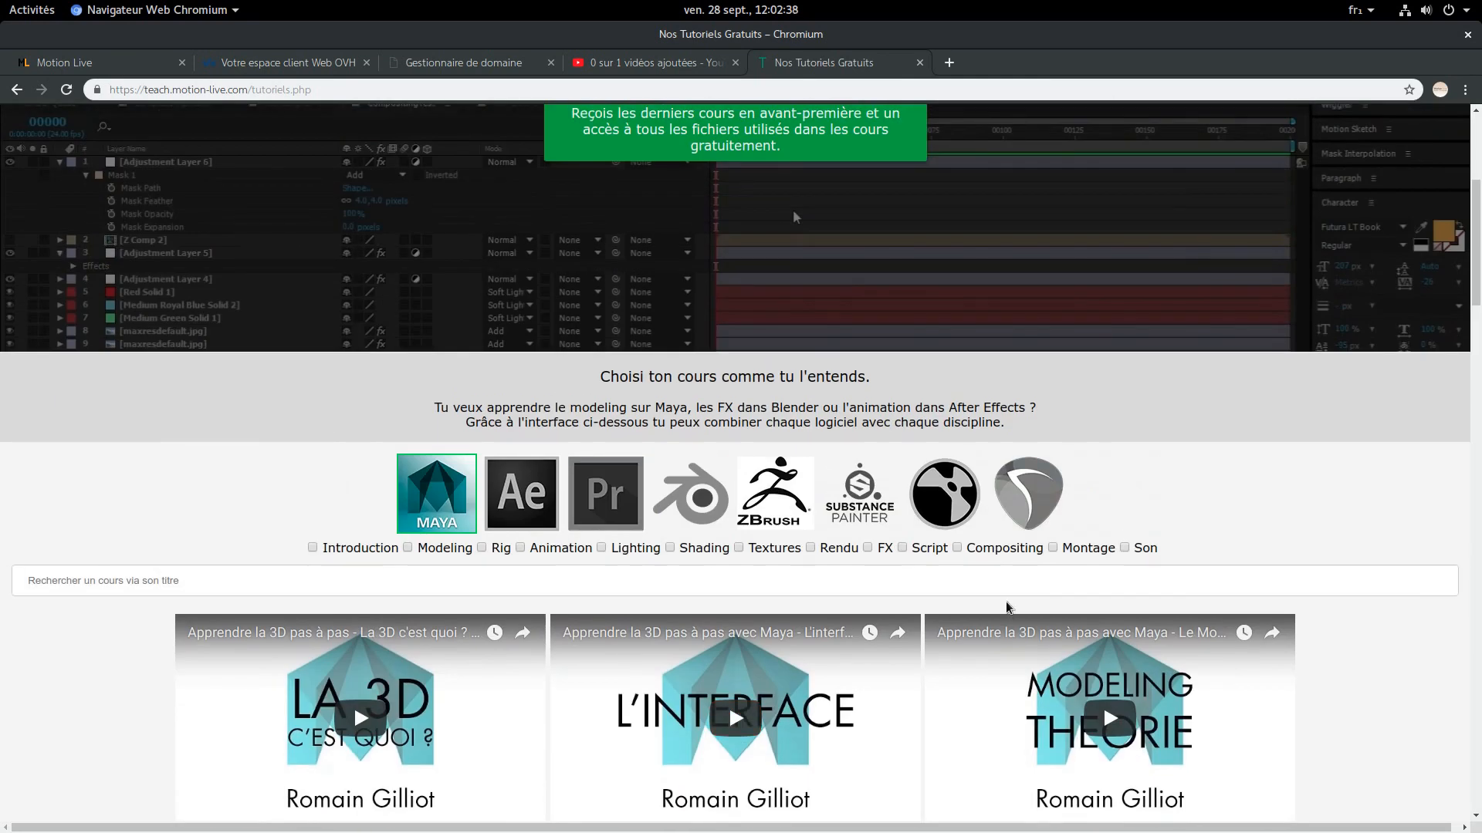
scroll(1007, 608, "down", 6)
scroll(1011, 587, "up", 3)
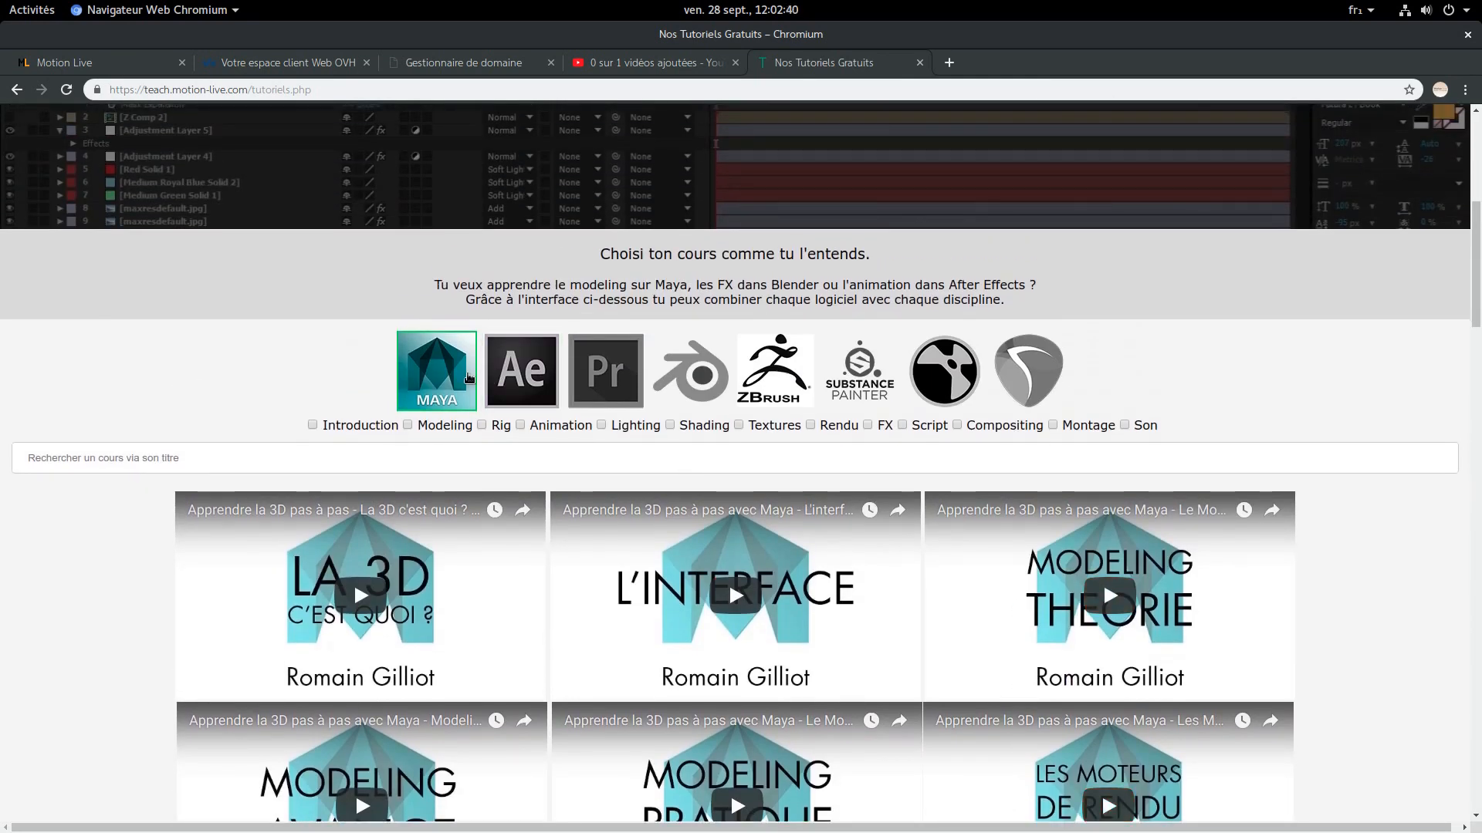
left_click(482, 425)
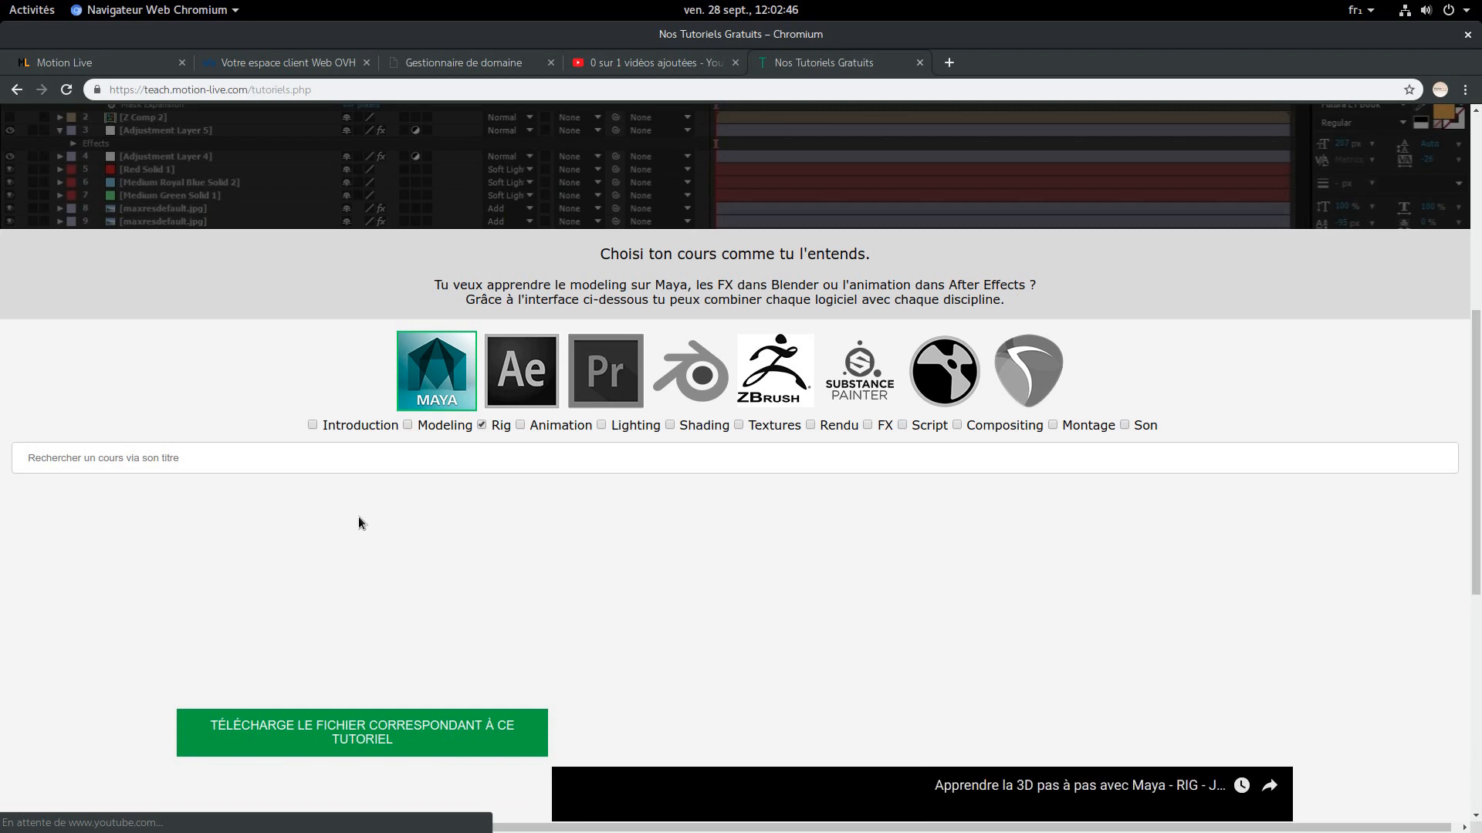
scroll(360, 521, "down", 9)
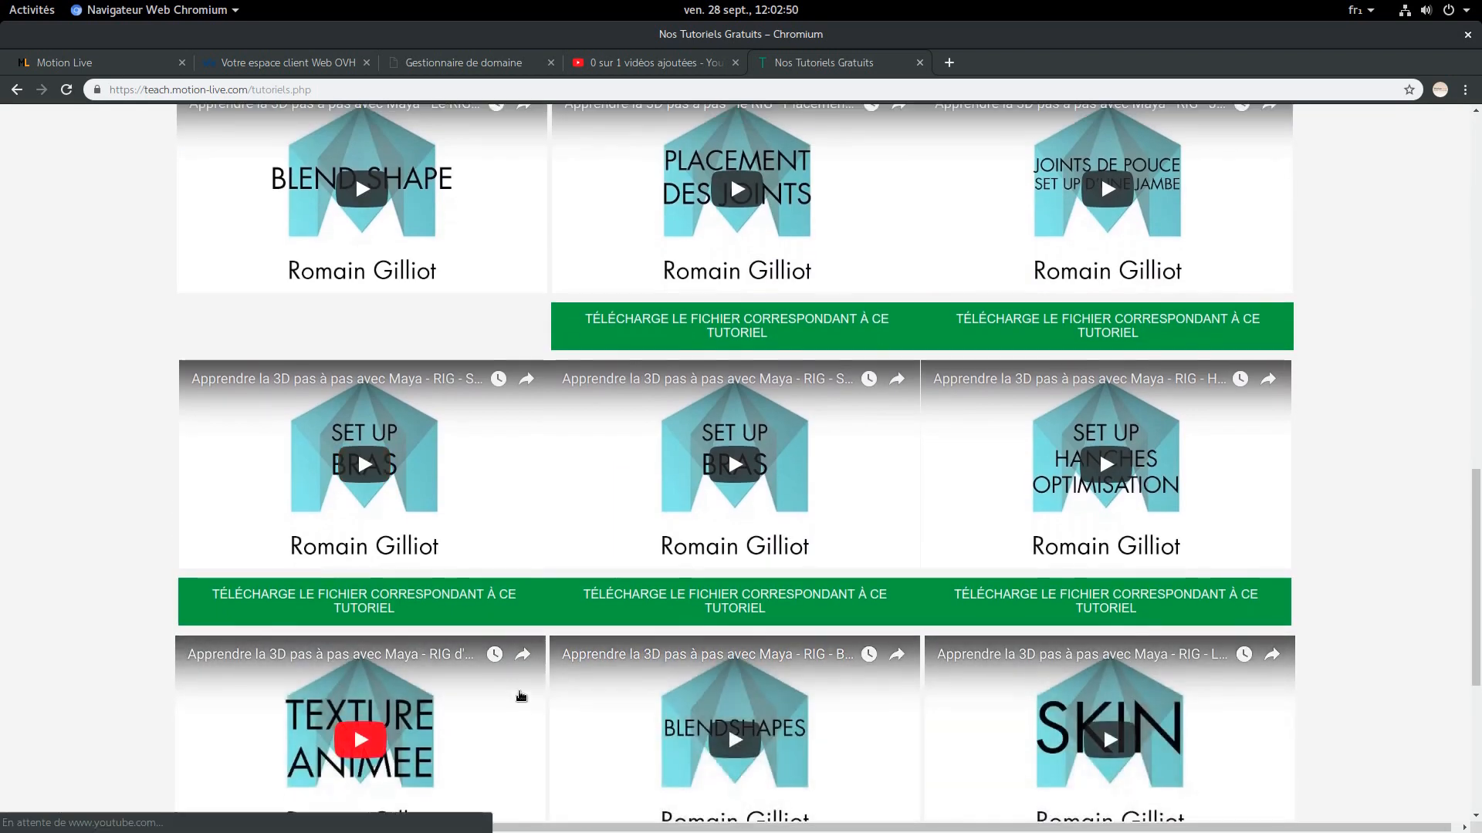
scroll(521, 696, "up", 12)
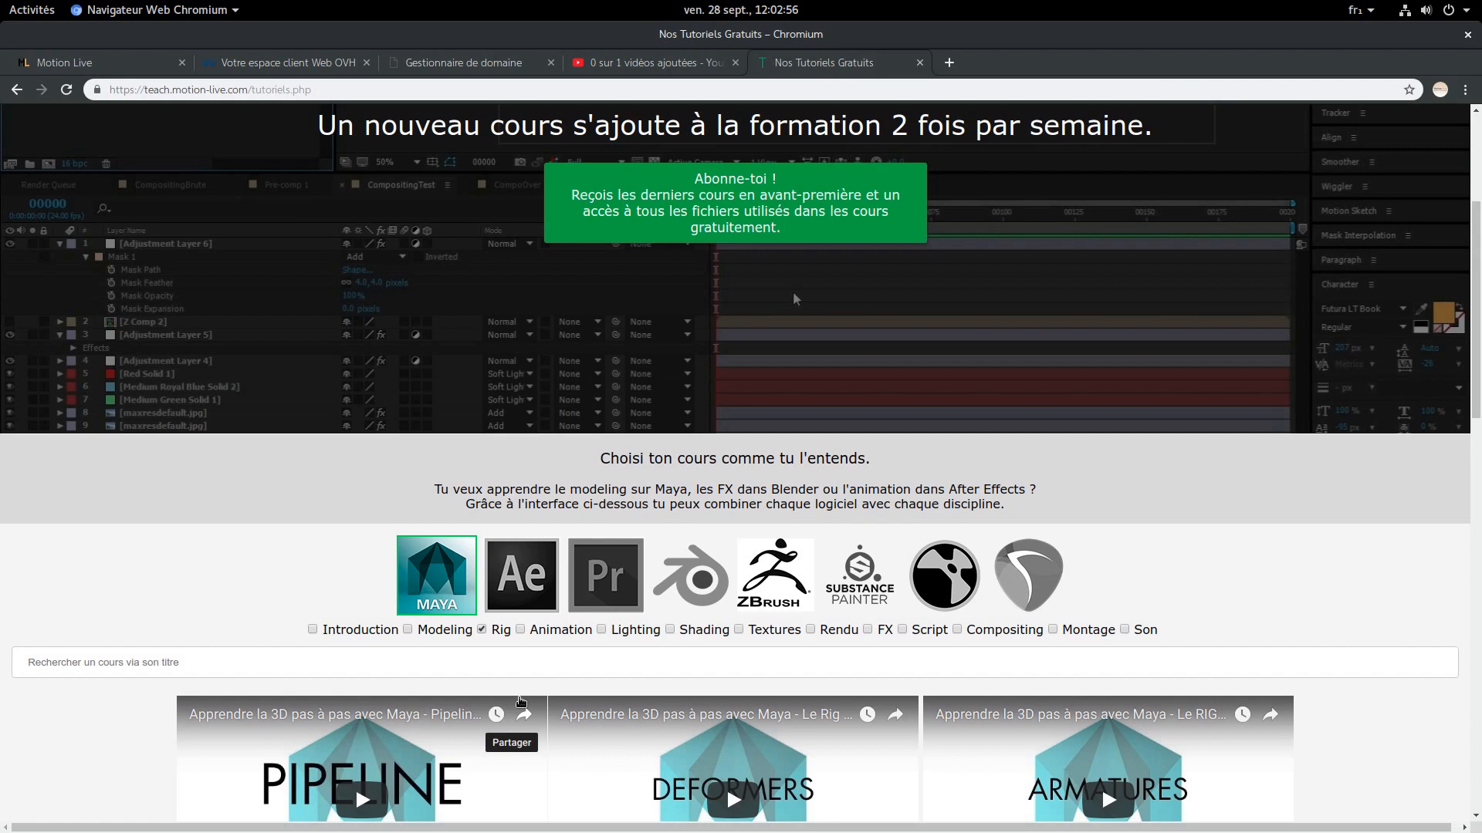
- Search the course titles for "star wars" and remove the Maya and Rig filters
scroll(521, 700, "down", 2)
left_click(374, 494)
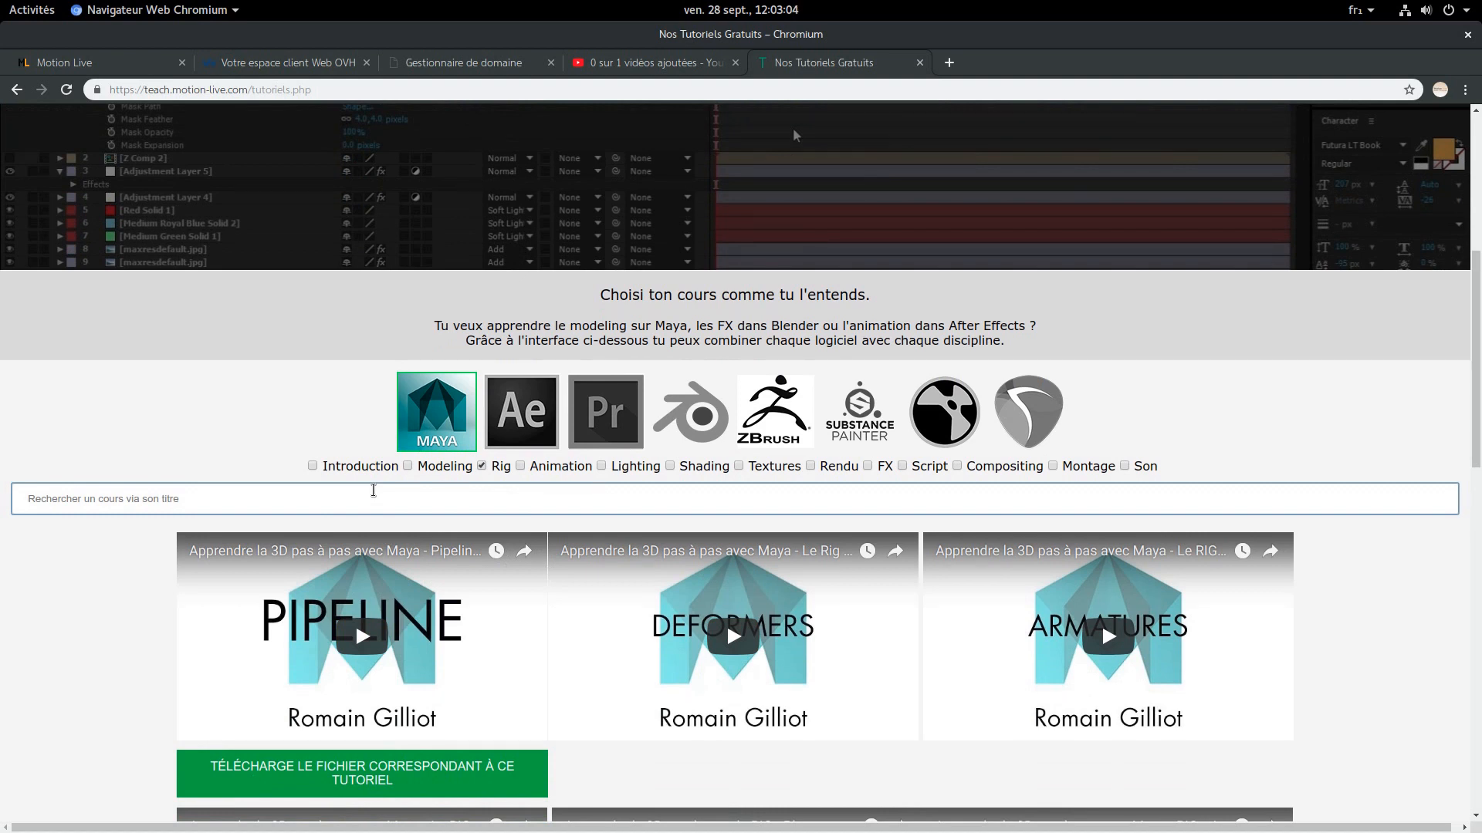
type("star wars")
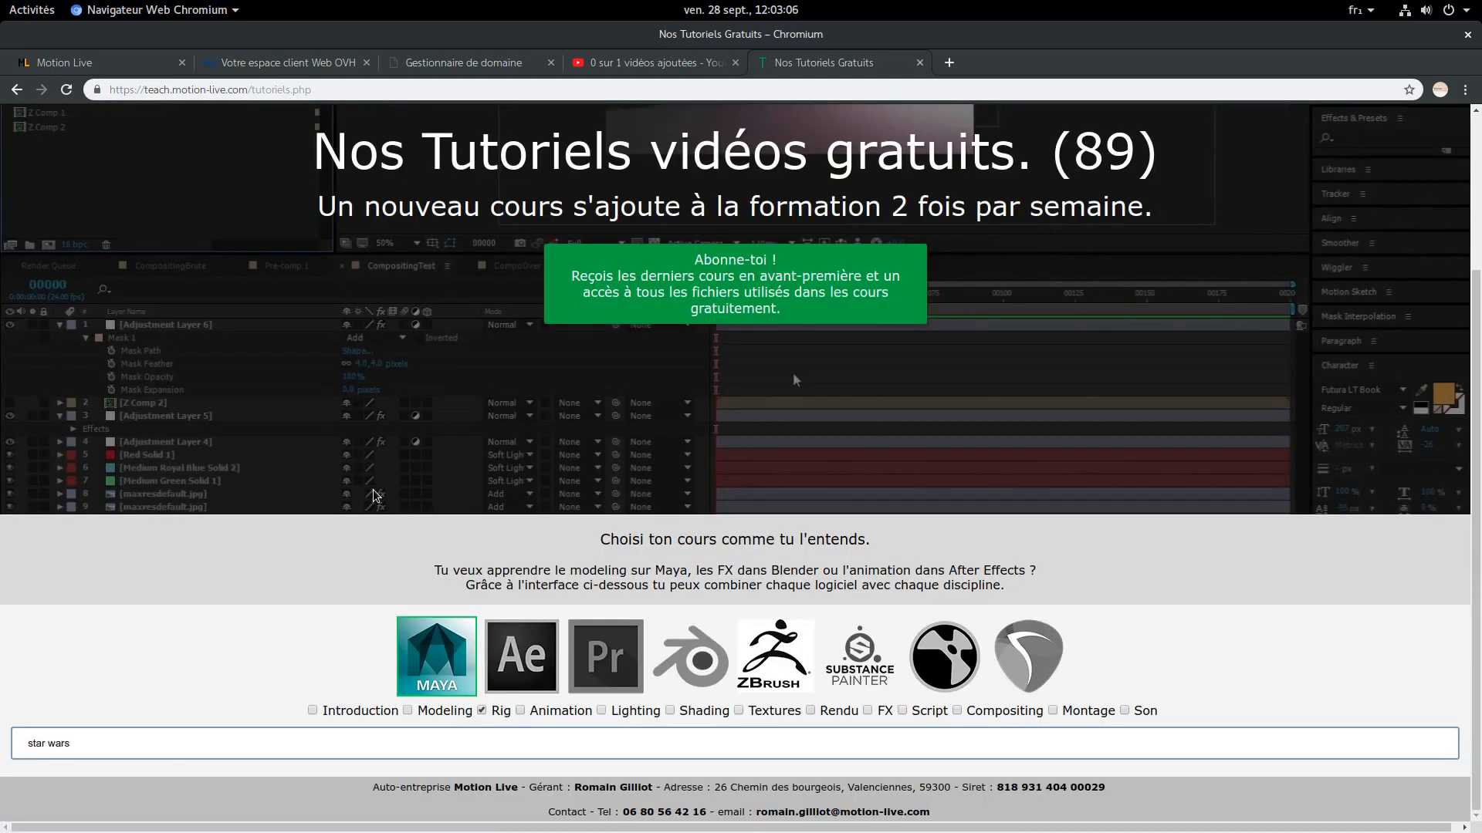
left_click(417, 637)
left_click(482, 710)
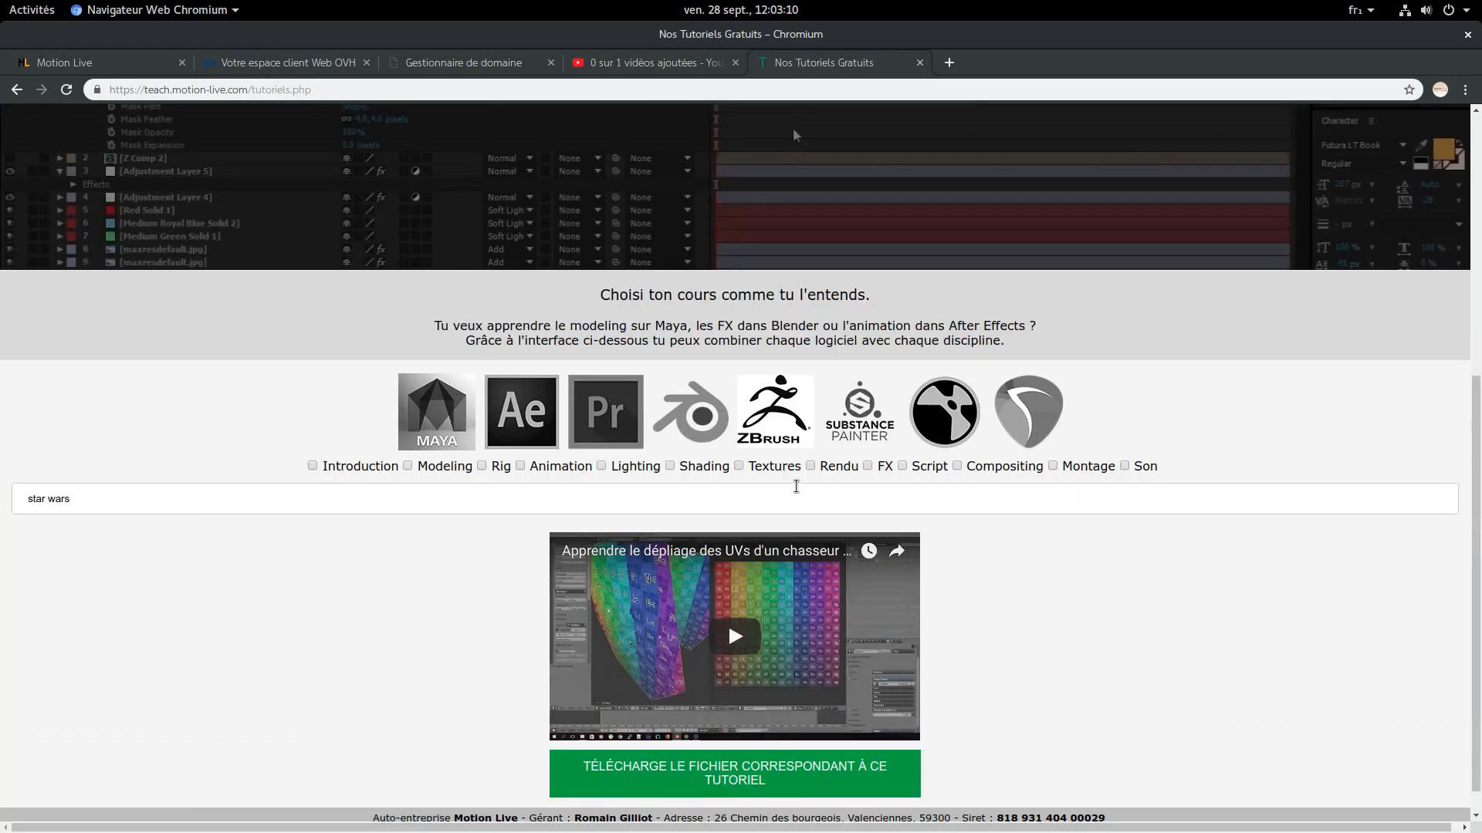
scroll(796, 487, "down", 1)
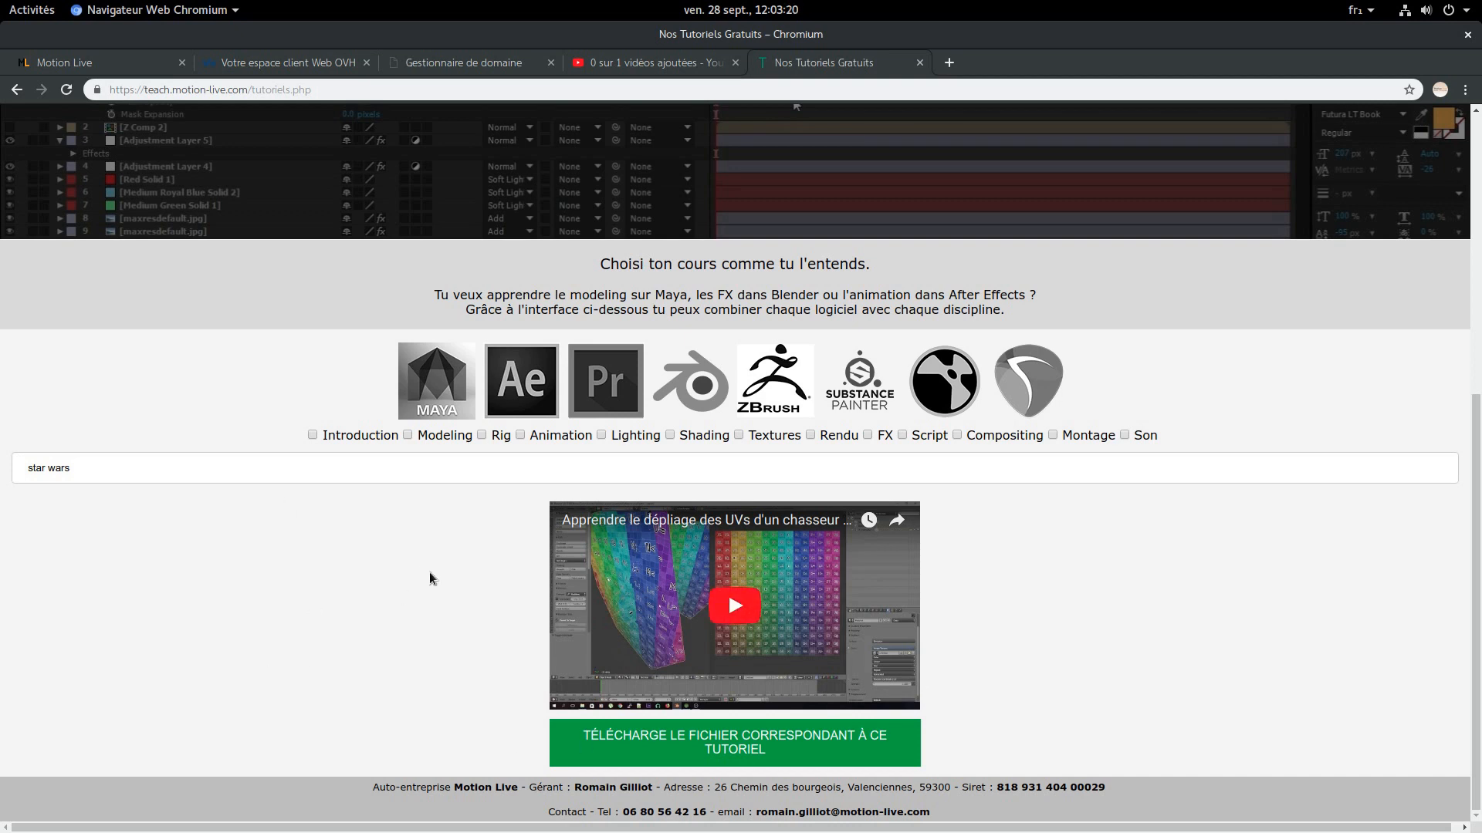
- Clear the course title search
left_click_drag(118, 464, 12, 502)
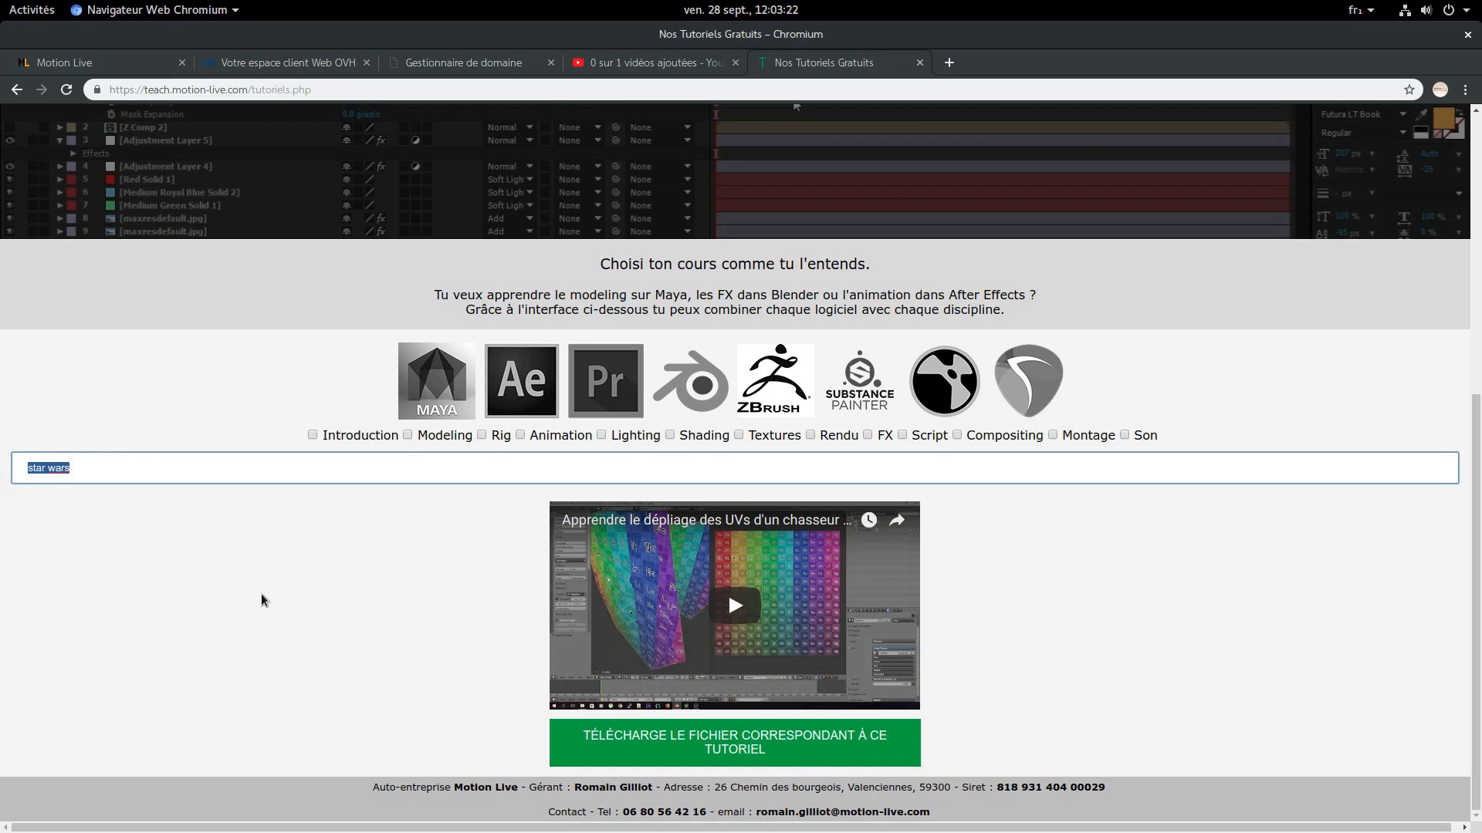
key("BackSpace")
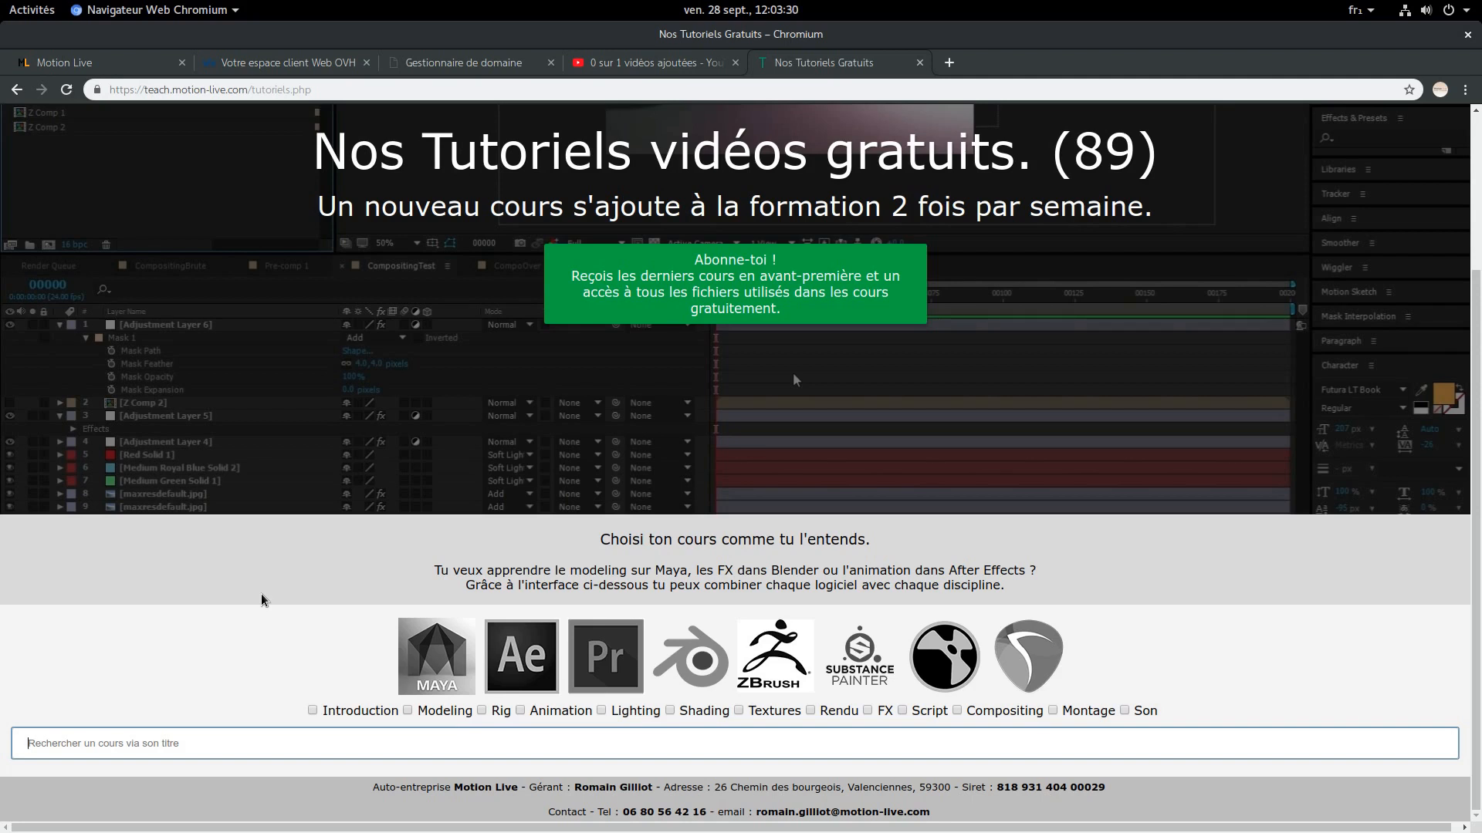
scroll(263, 600, "up", 3)
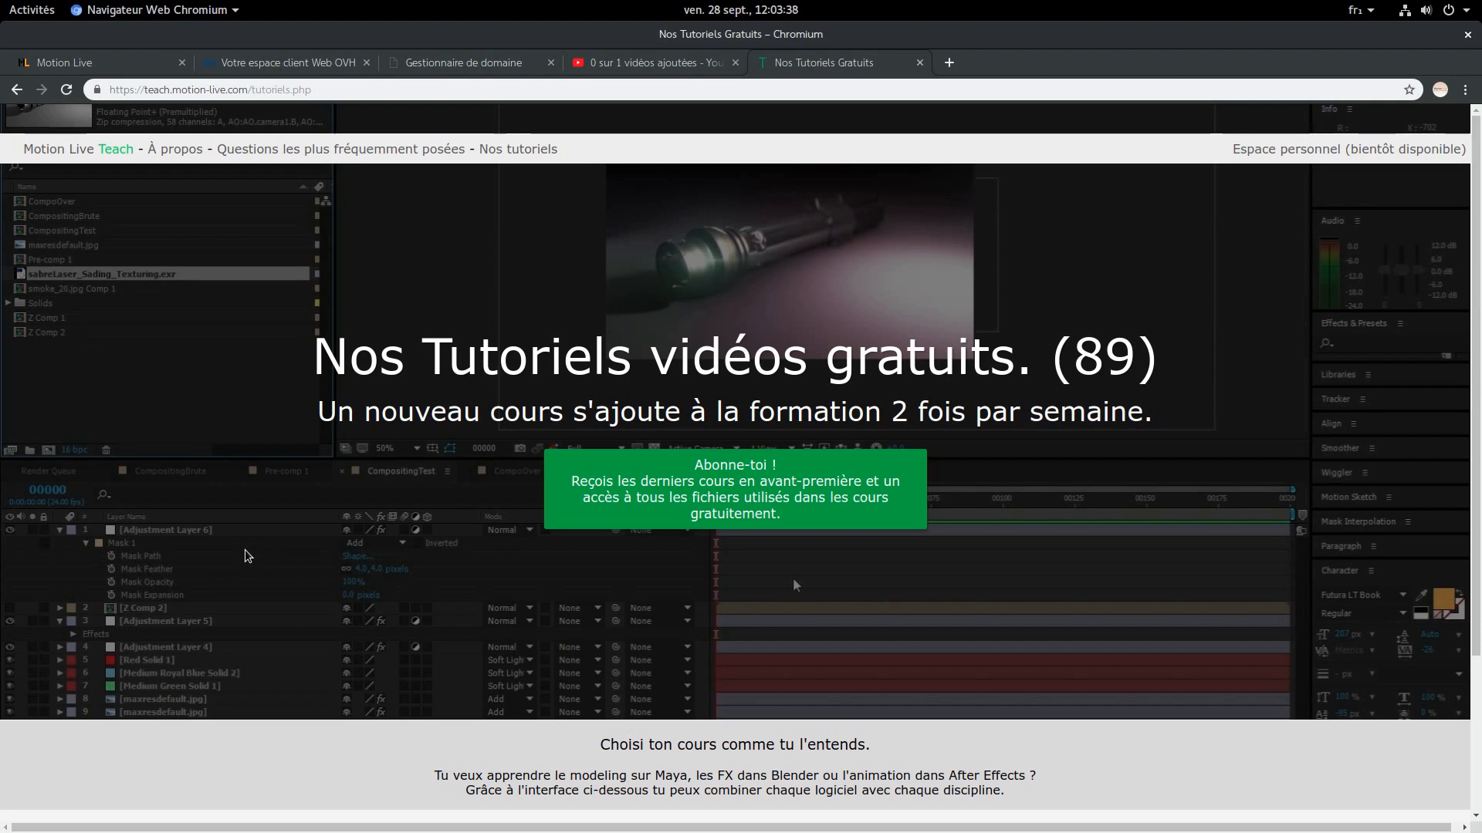
- Switch to Blender and collapse the Graph Editor beneath the second 3D viewport
left_click_drag(1440, 40, 0, 324)
left_click(357, 48)
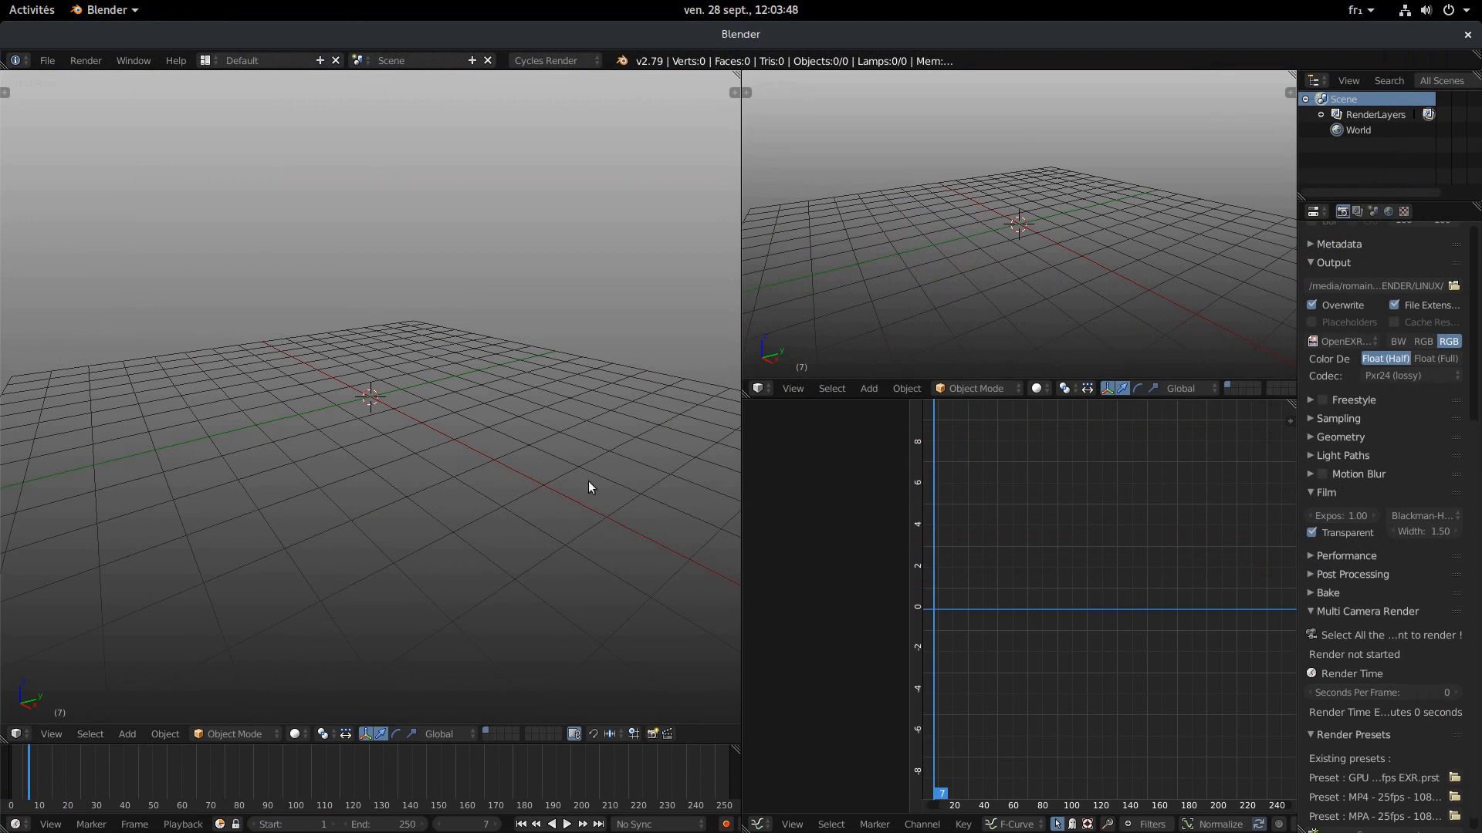
left_click_drag(752, 399, 789, 827)
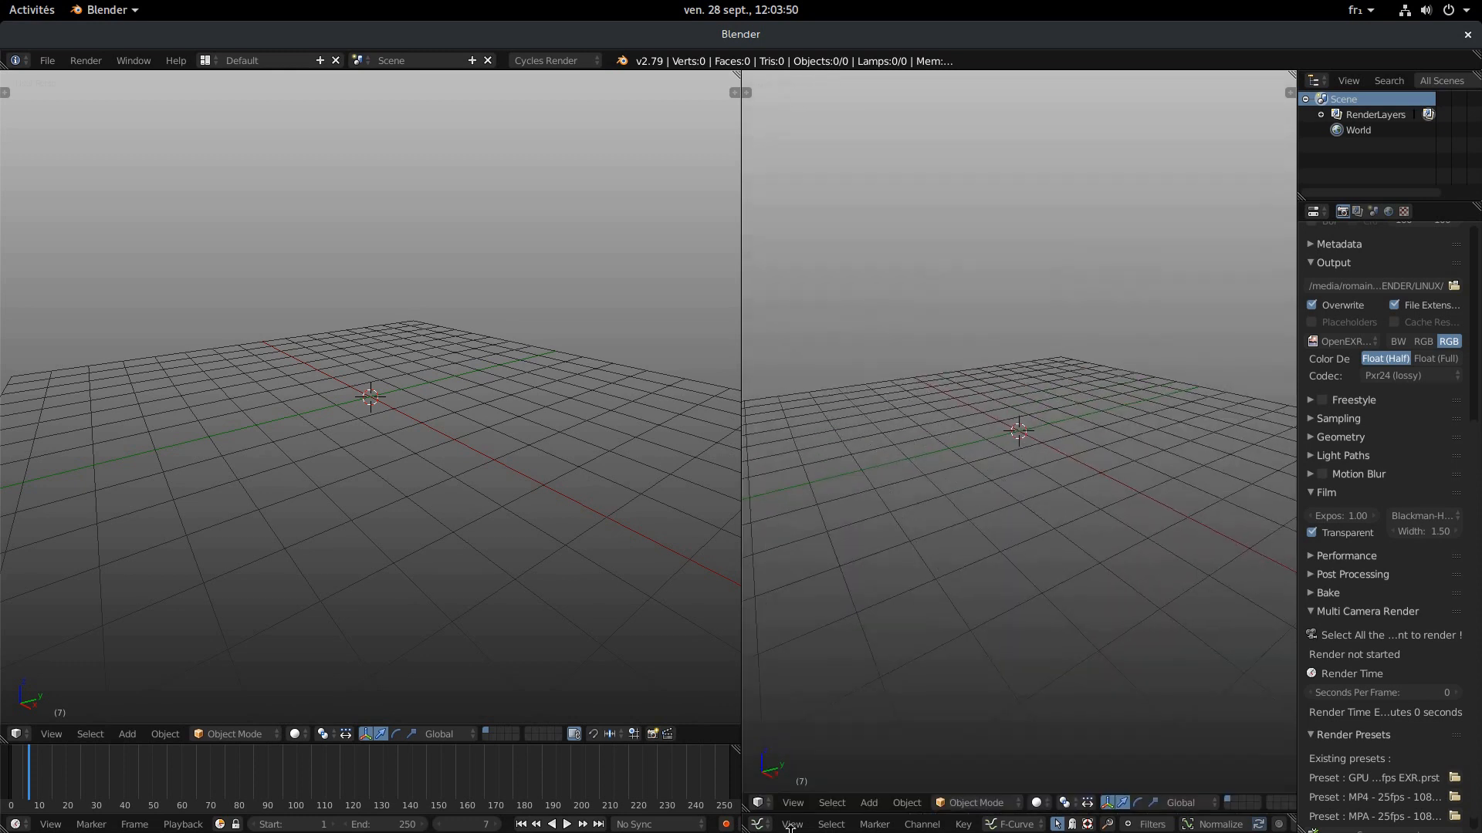
left_click_drag(790, 829, 793, 762)
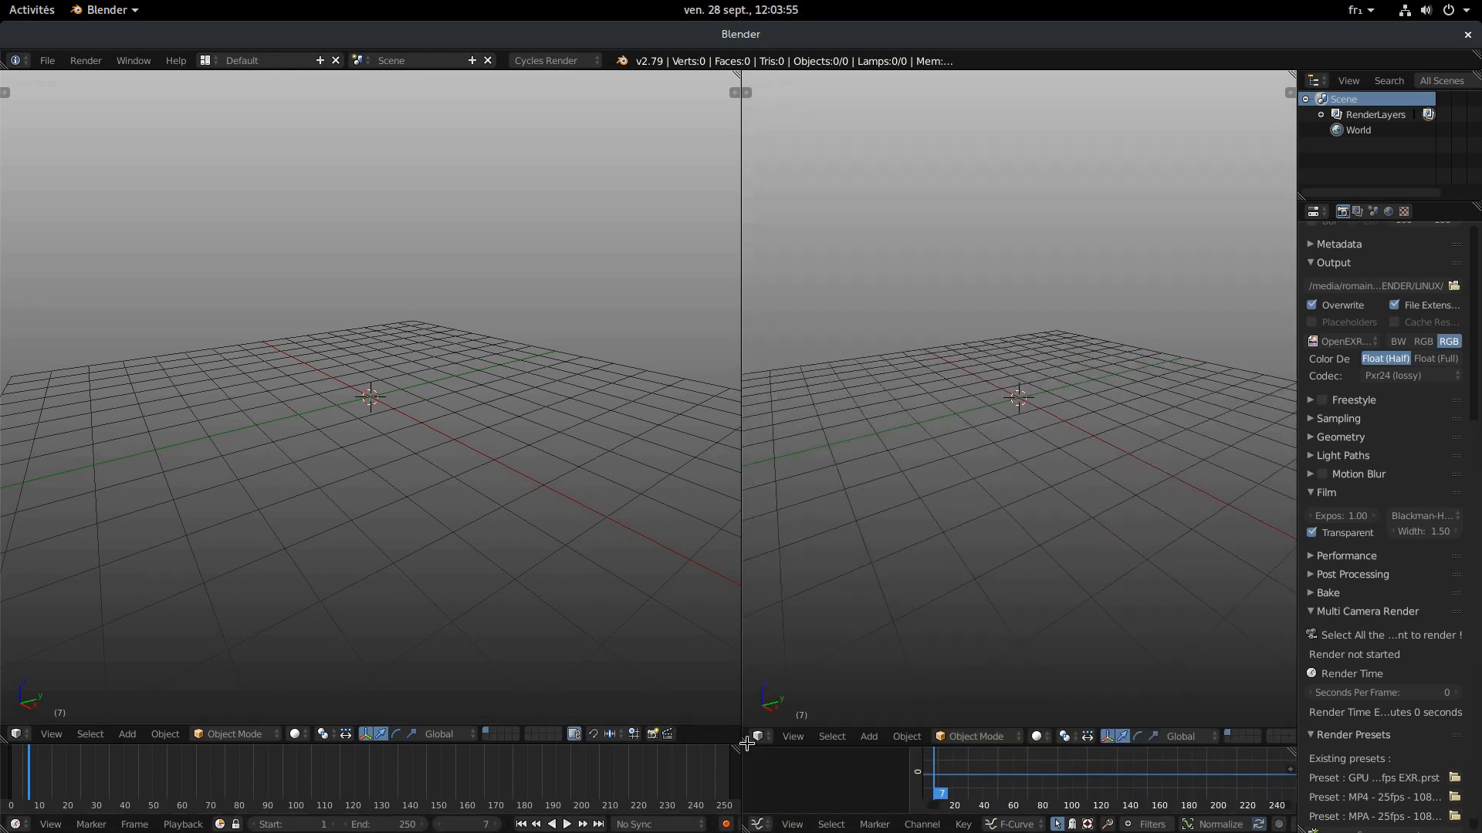
left_click_drag(747, 743, 768, 787)
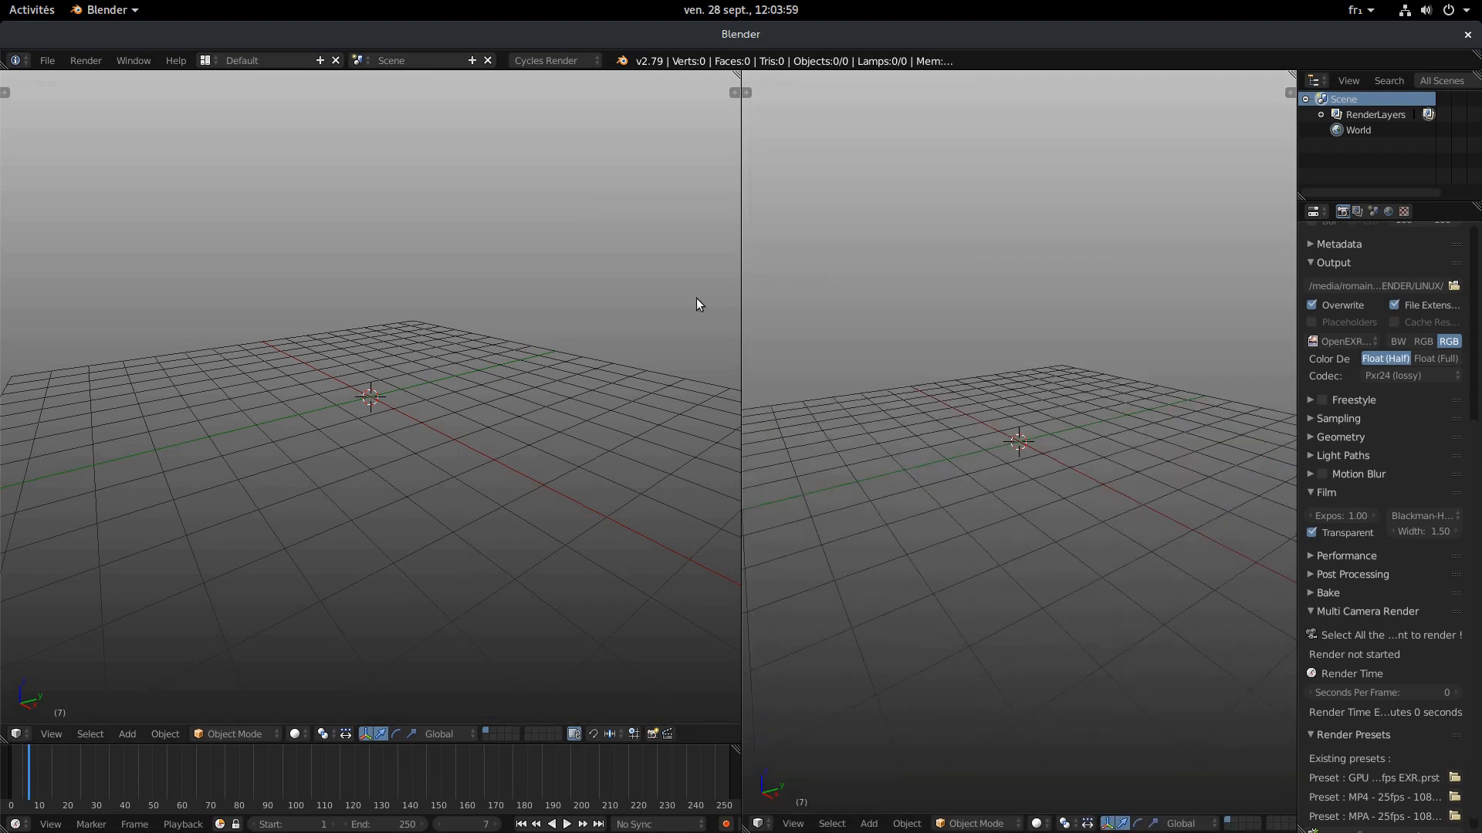
- Widen the main 3D viewport until the second viewport is only a narrow strip
left_click_drag(742, 164, 1207, 232)
middle_click_drag(895, 344, 690, 419)
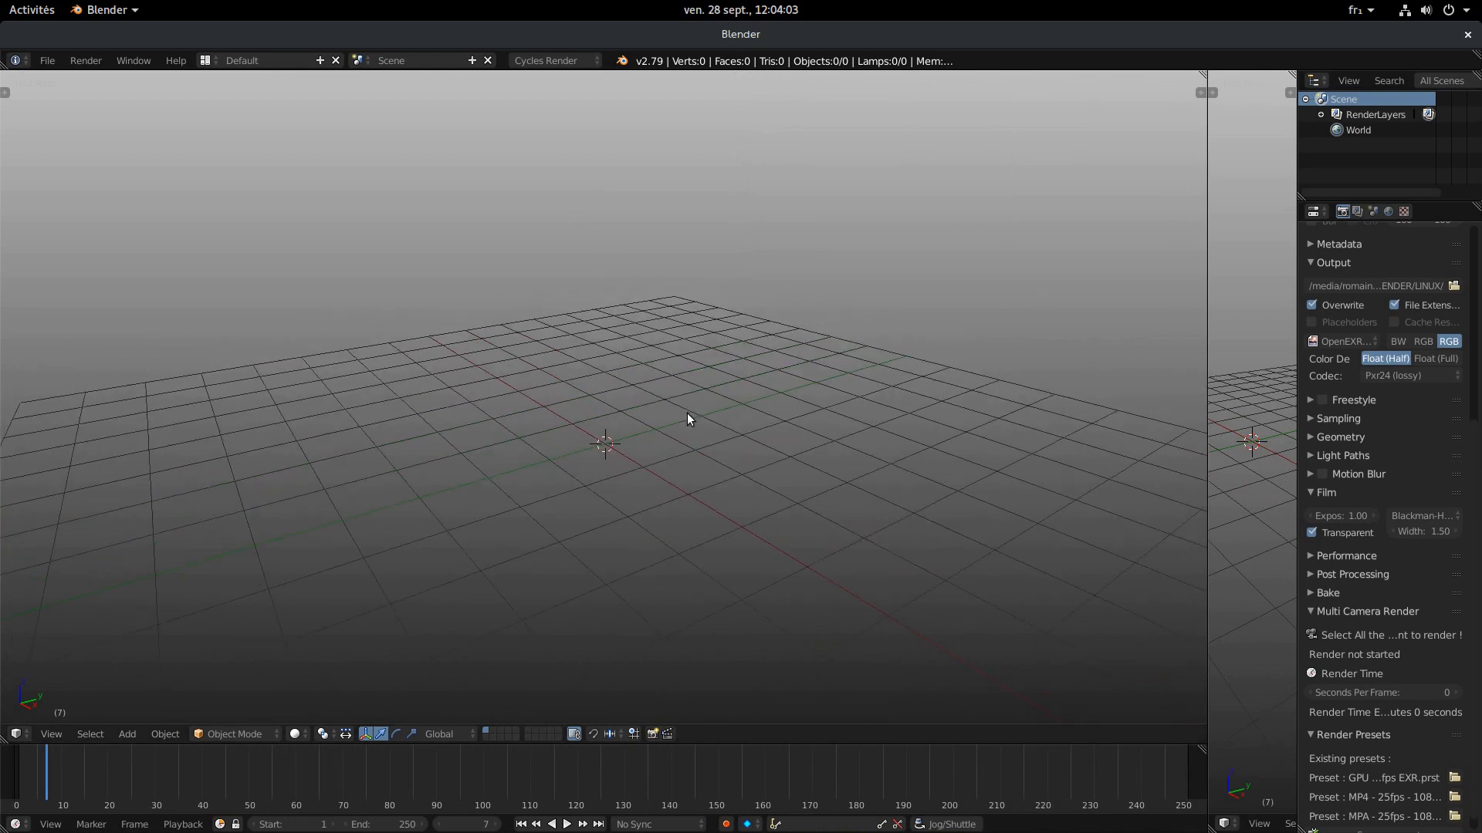
key("shift+a")
mouse_move(688, 415)
- Start the Screencast Keys display in the main 3D viewport and hide the properties region again
key("n")
left_click(1112, 164)
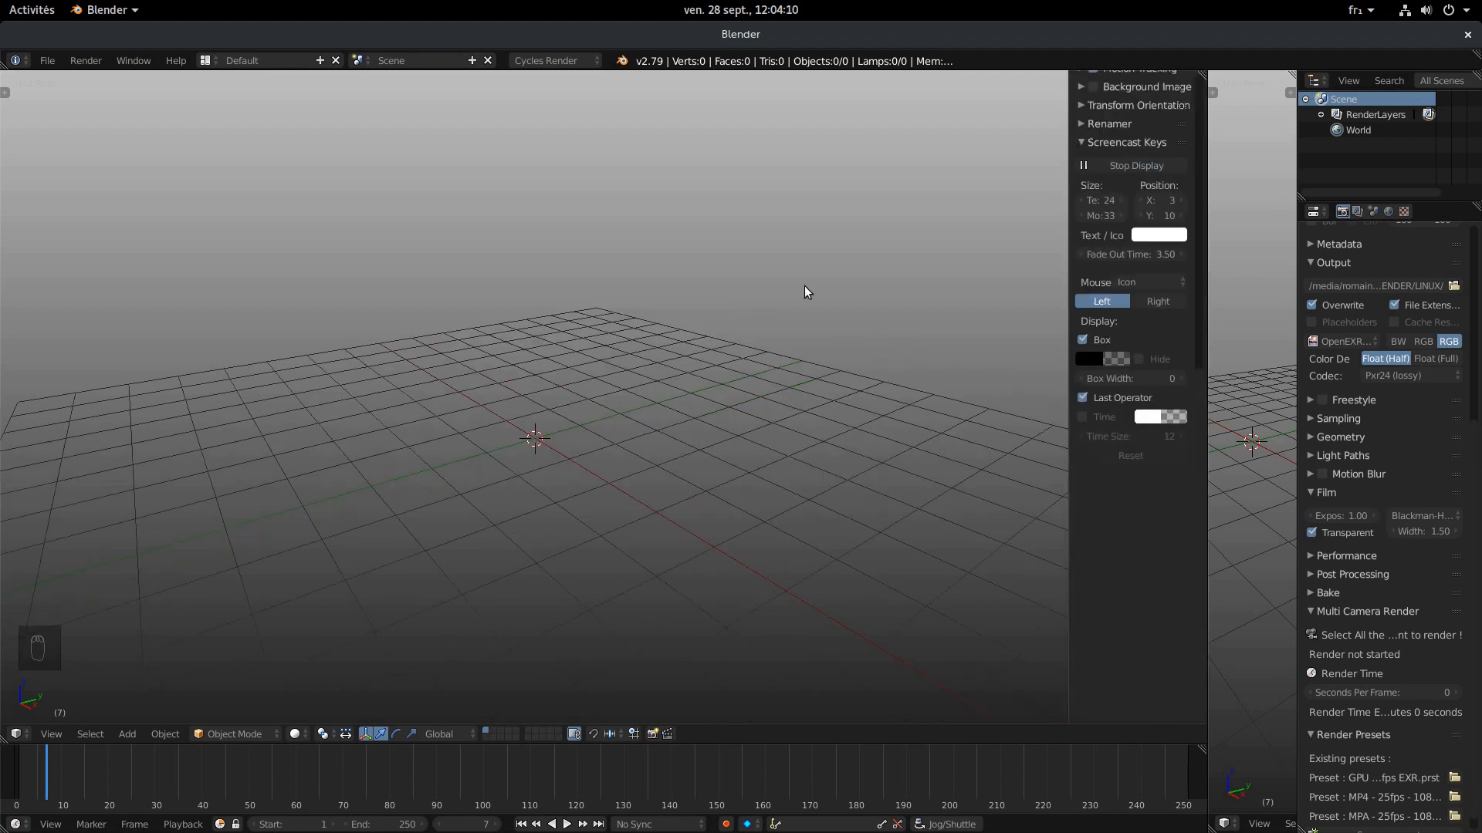
key("n")
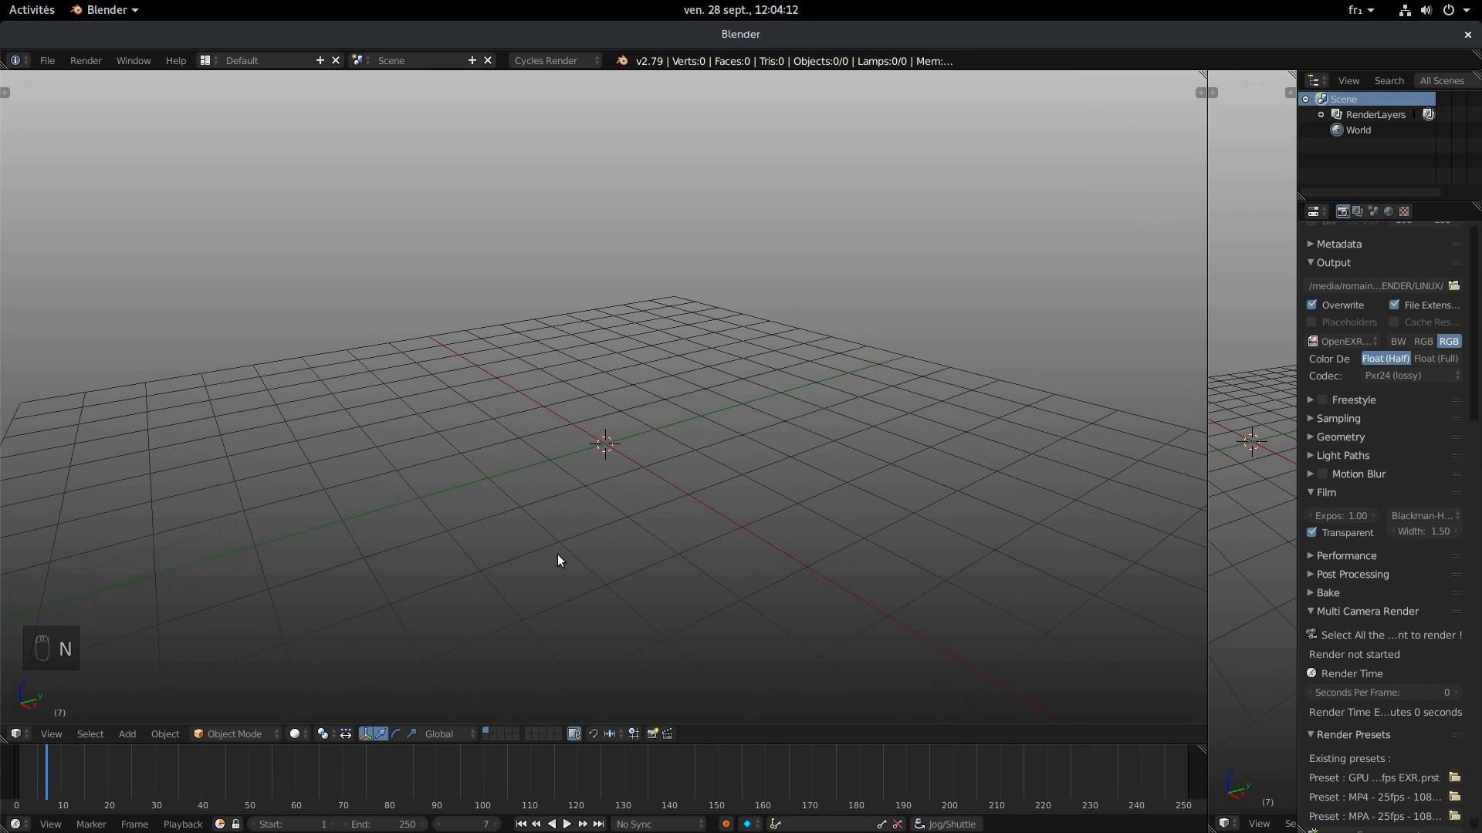
- Add a UV Sphere mesh to the scene and delete it again
key("shift+a")
mouse_move(560, 558)
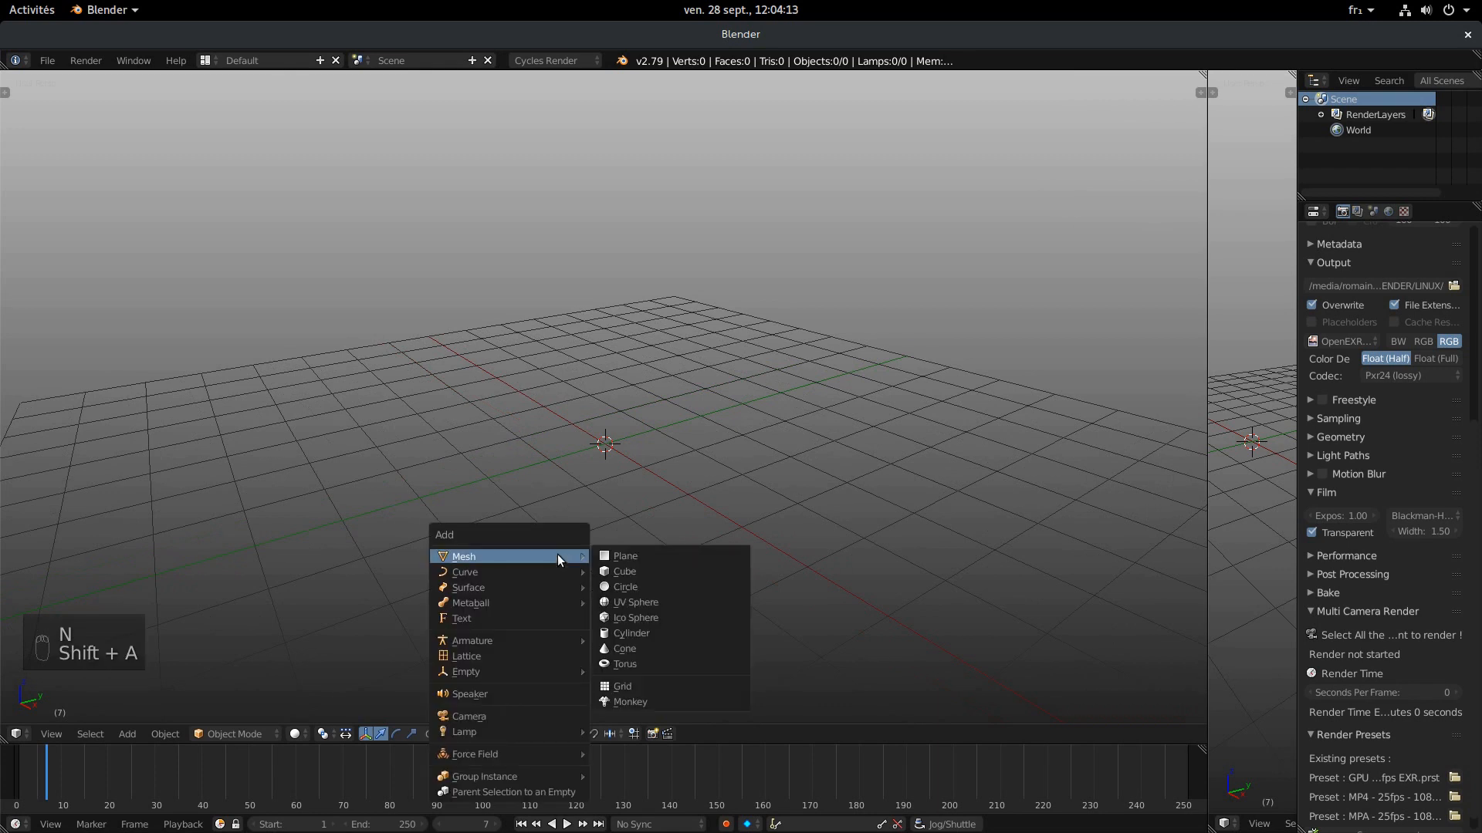
left_click(654, 599)
middle_click_drag(650, 550, 549, 498)
key("x")
left_click(548, 497)
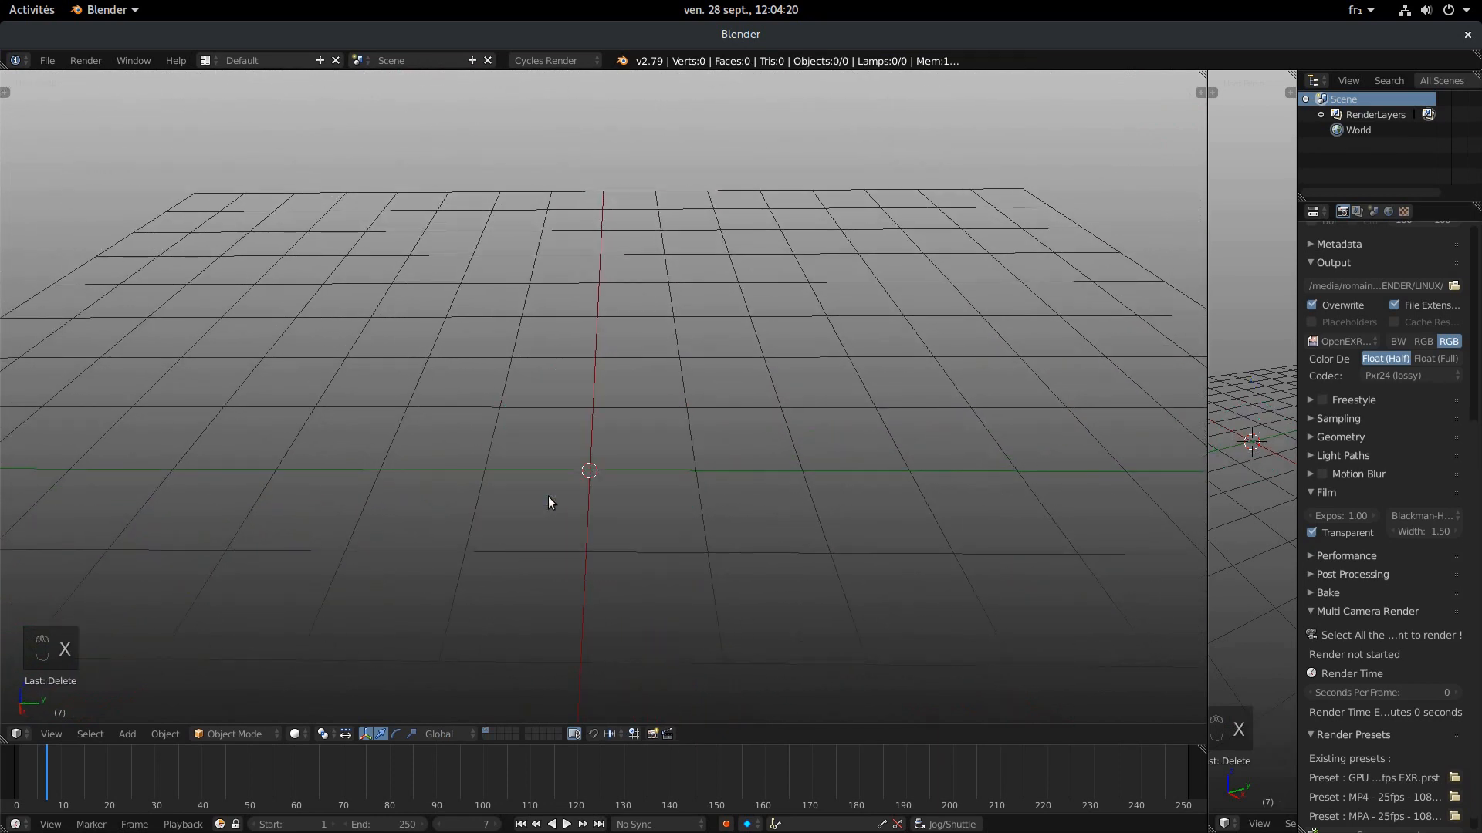
- Add a UV Sphere mesh to the empty scene
key("shift+a")
key("shift+a")
mouse_move(655, 472)
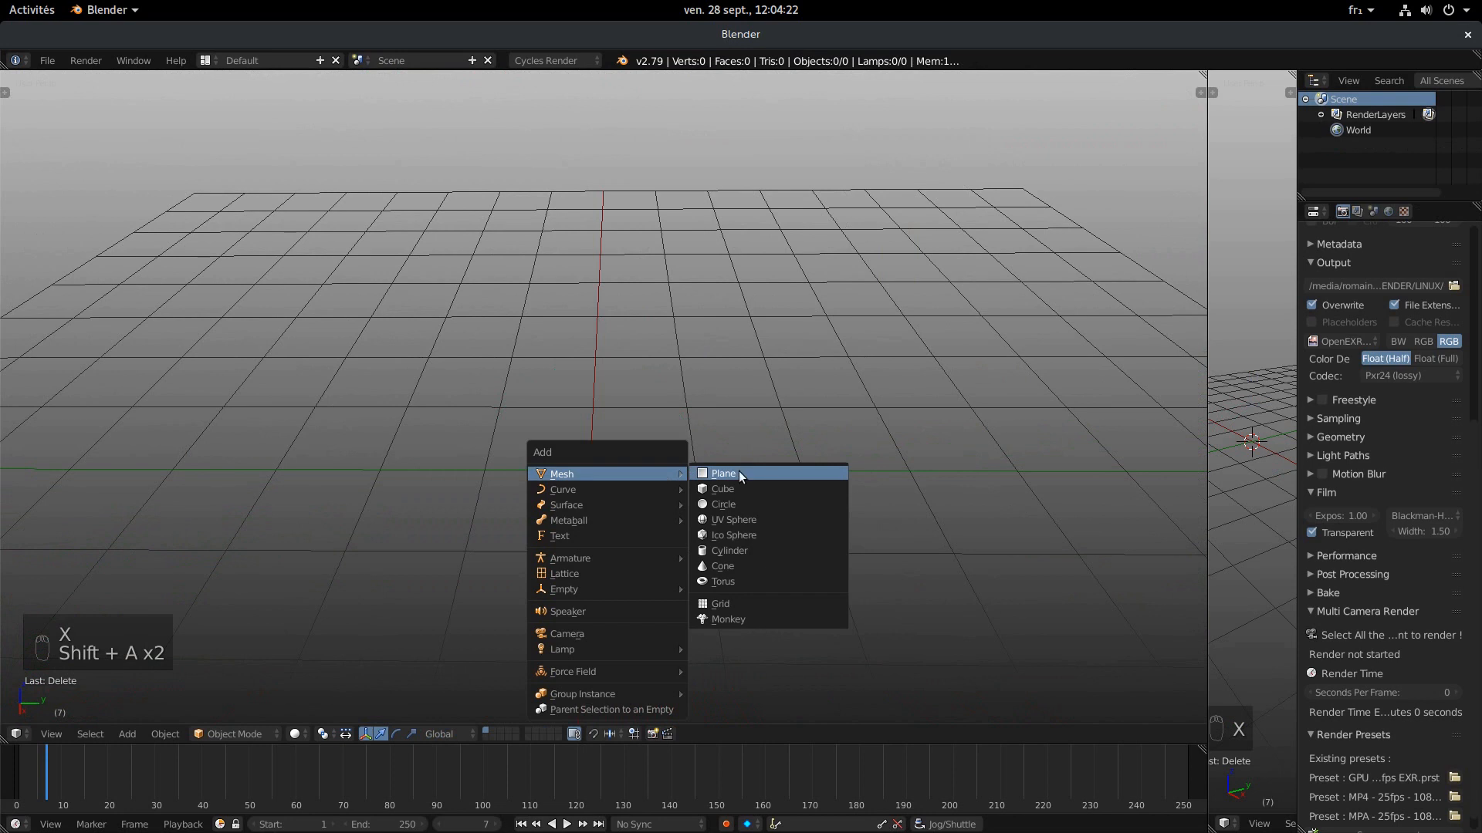
left_click(744, 519)
scroll(767, 440, "up", 4)
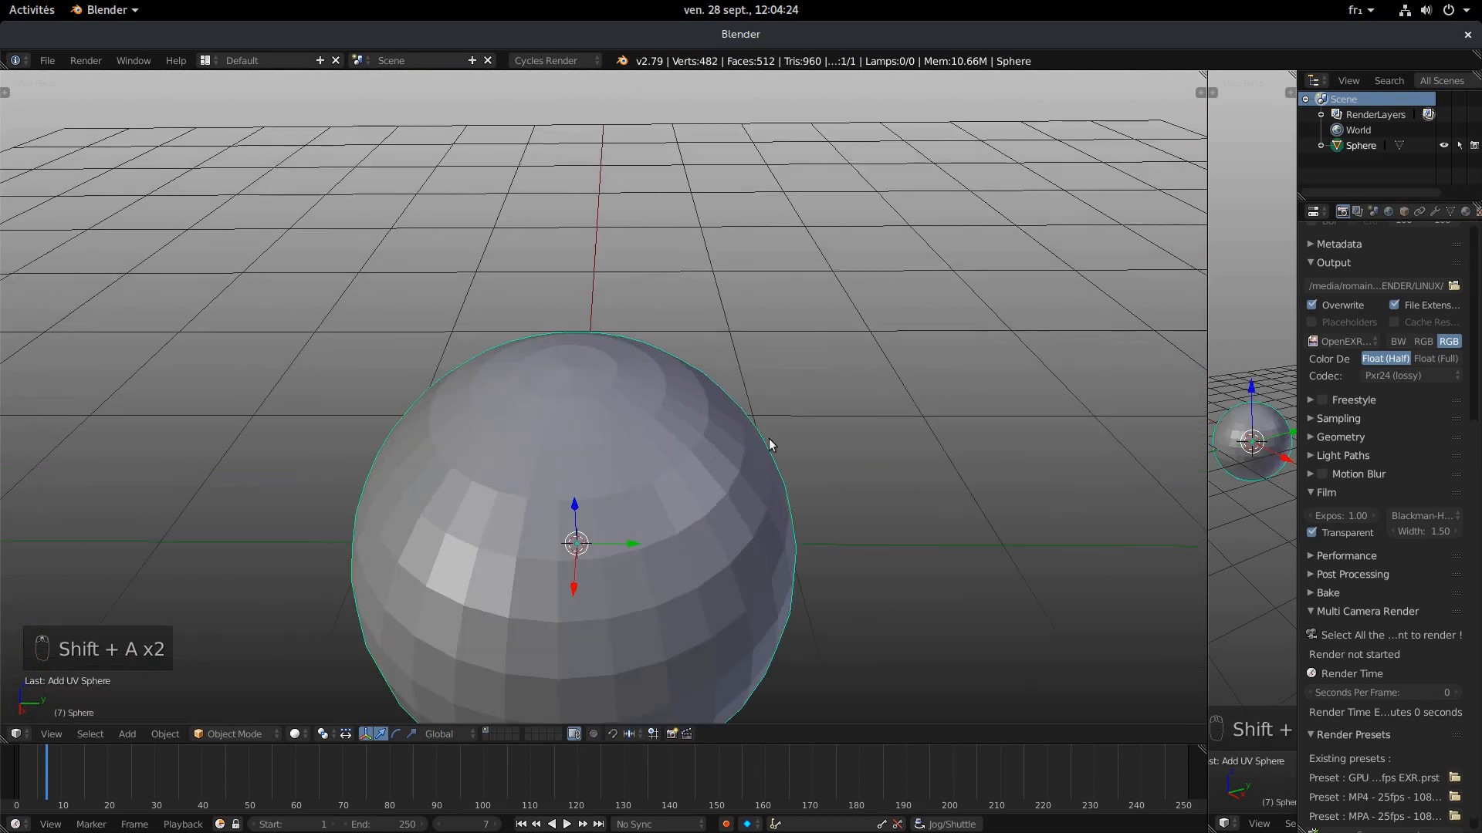
- Select both pole vertices of the sphere in Edit Mode
key("Tab")
middle_click_drag(781, 528, 612, 354)
right_click(571, 415)
right_click(561, 655, "shift")
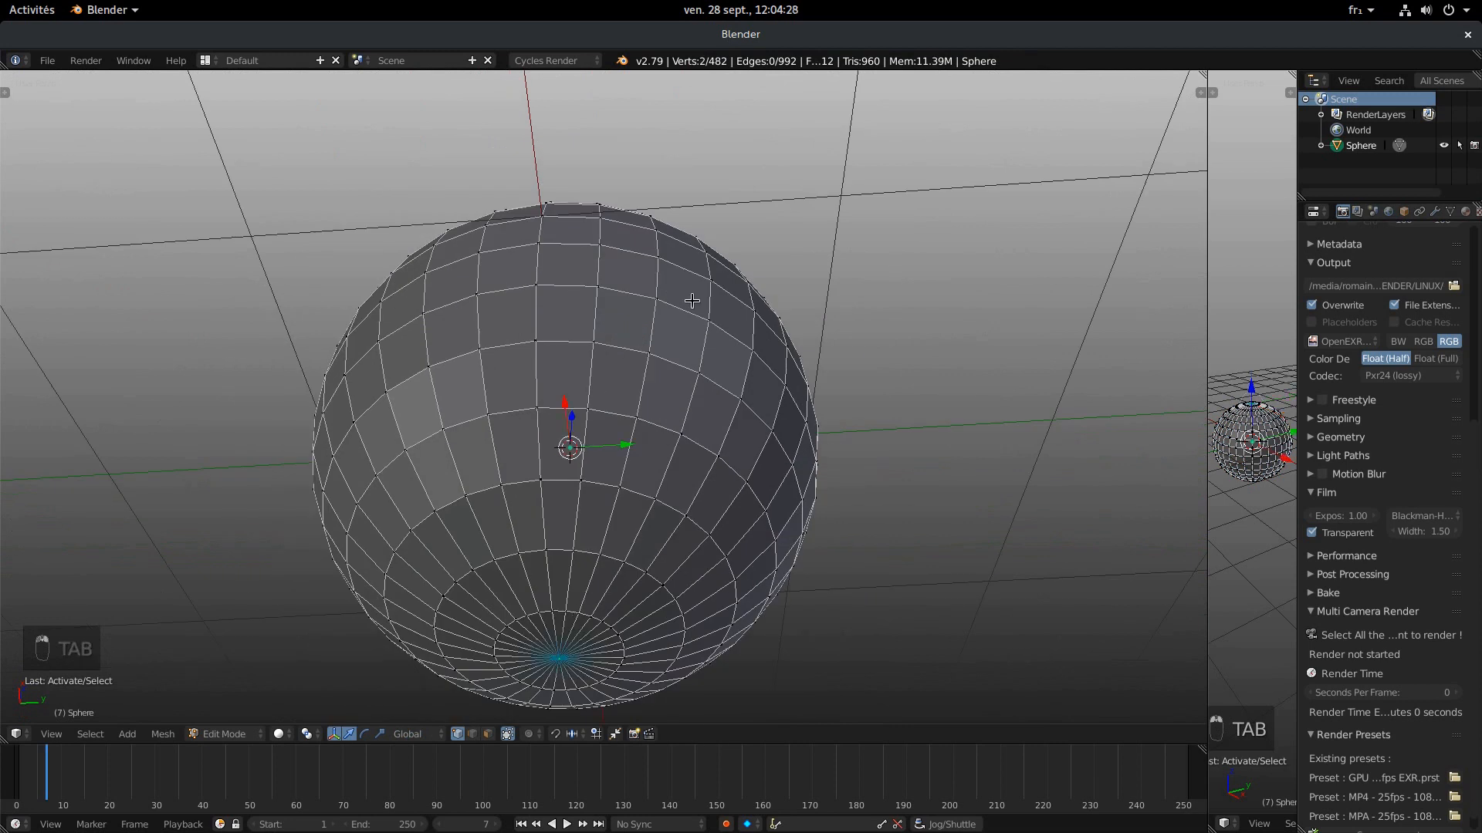
- Examine how the sphere's edges converge on the selected top pole vertex
middle_click_drag(692, 301, 660, 462)
scroll(660, 463, "down", 2)
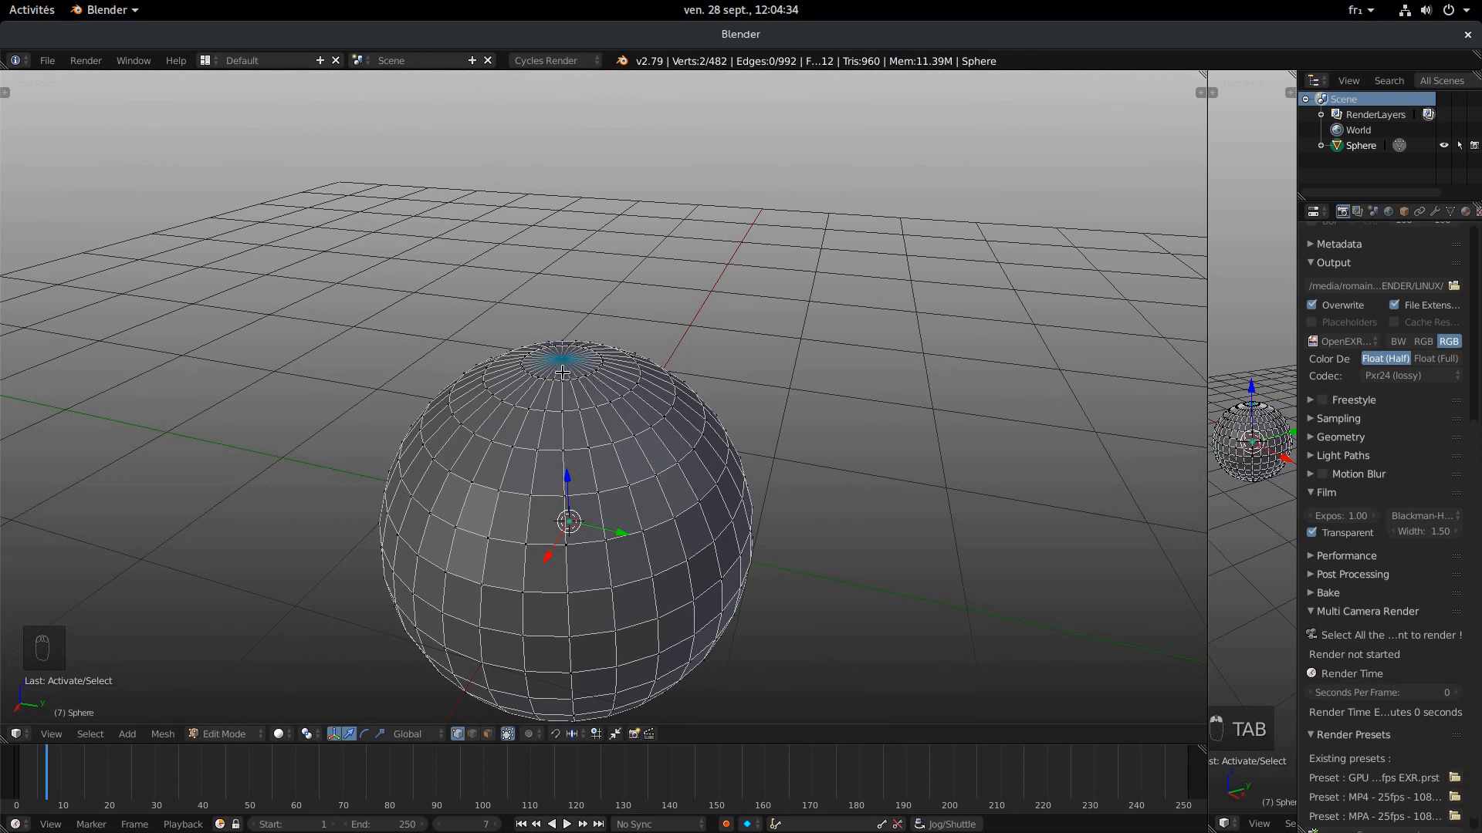
scroll(612, 405, "up", 2)
middle_click_drag(611, 404, 605, 454)
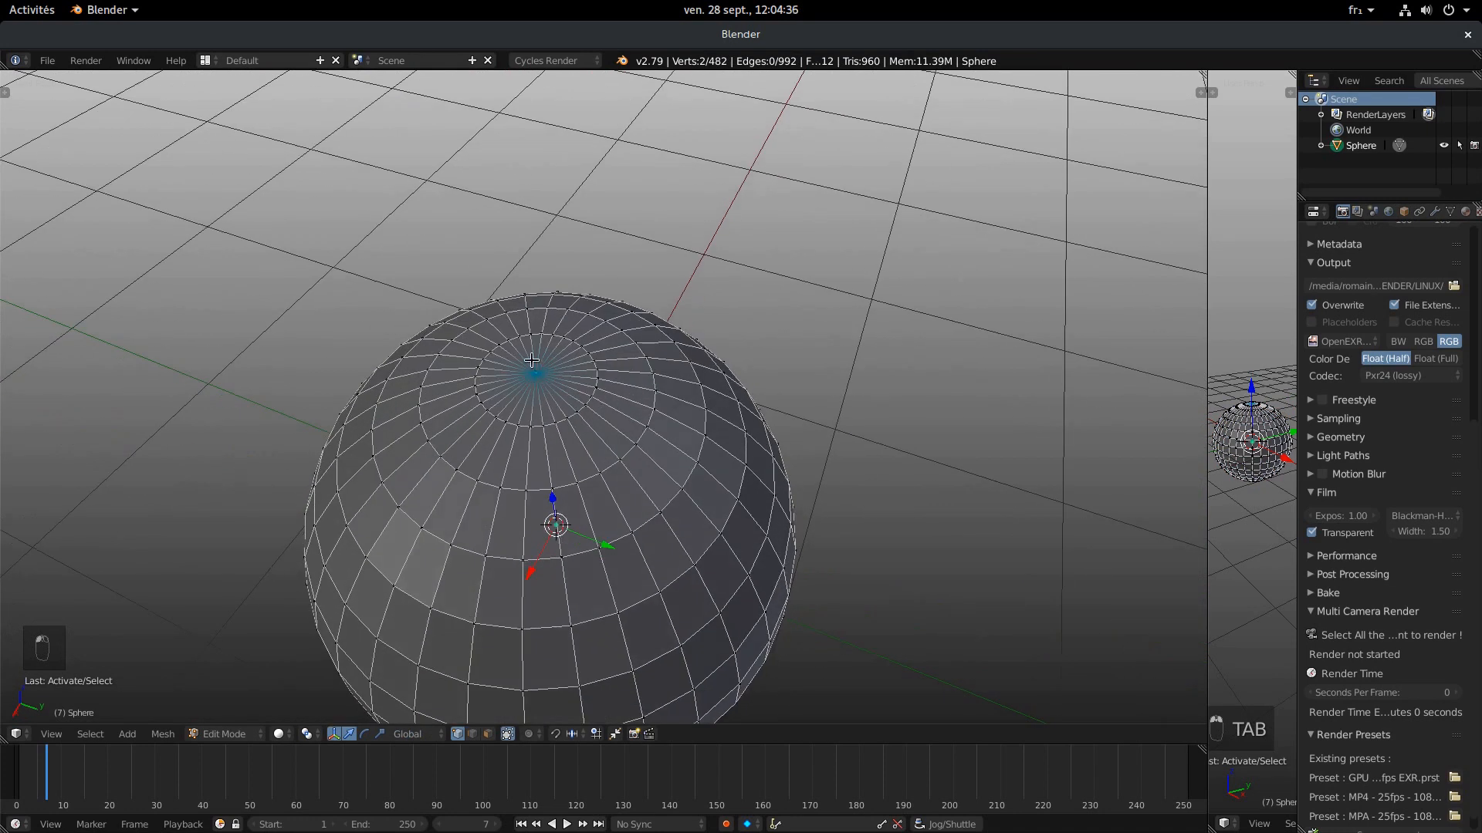
scroll(531, 360, "up", 4)
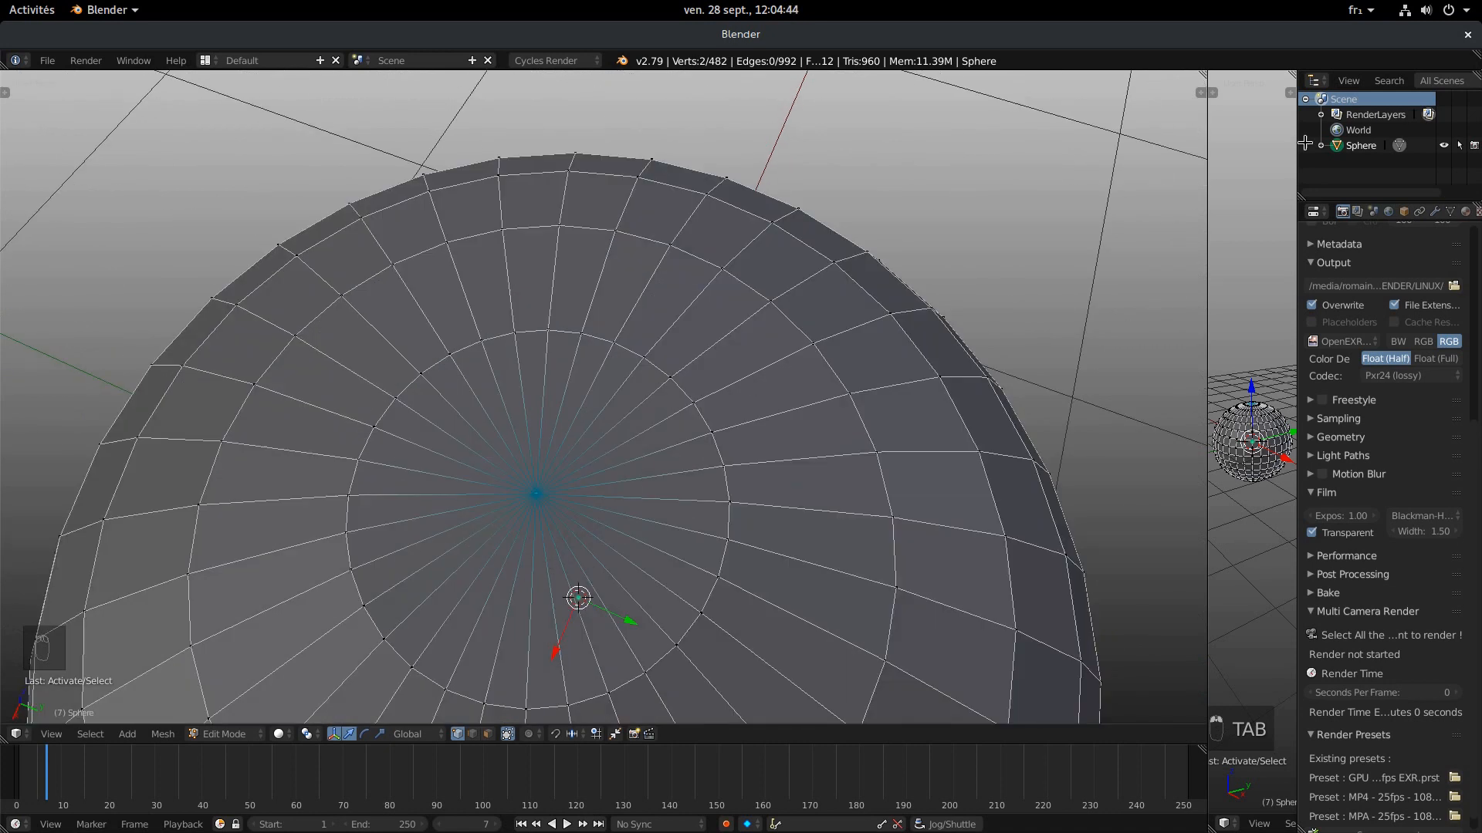
scroll(454, 417, "down", 2)
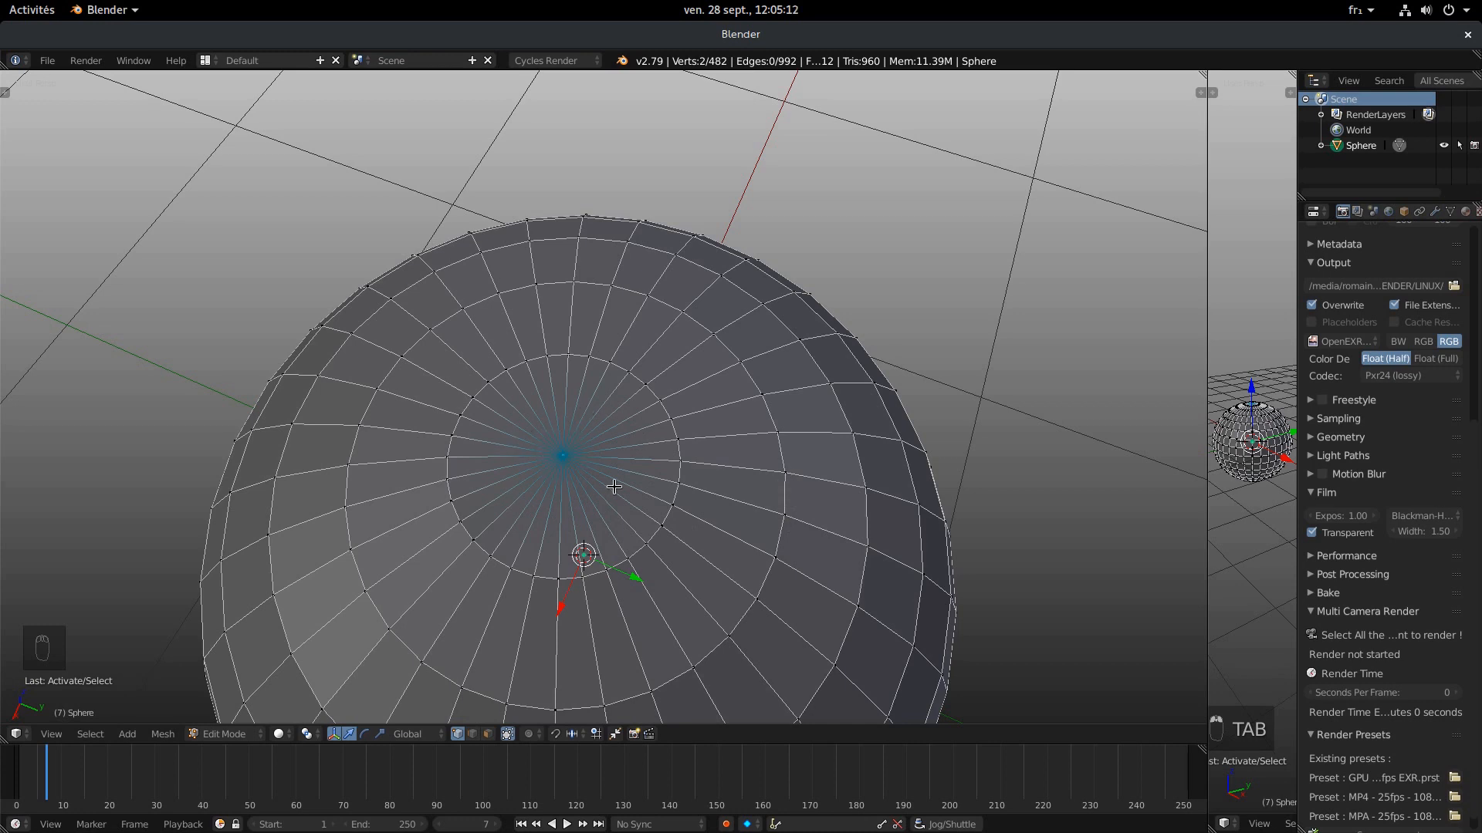
scroll(623, 577, "down", 5)
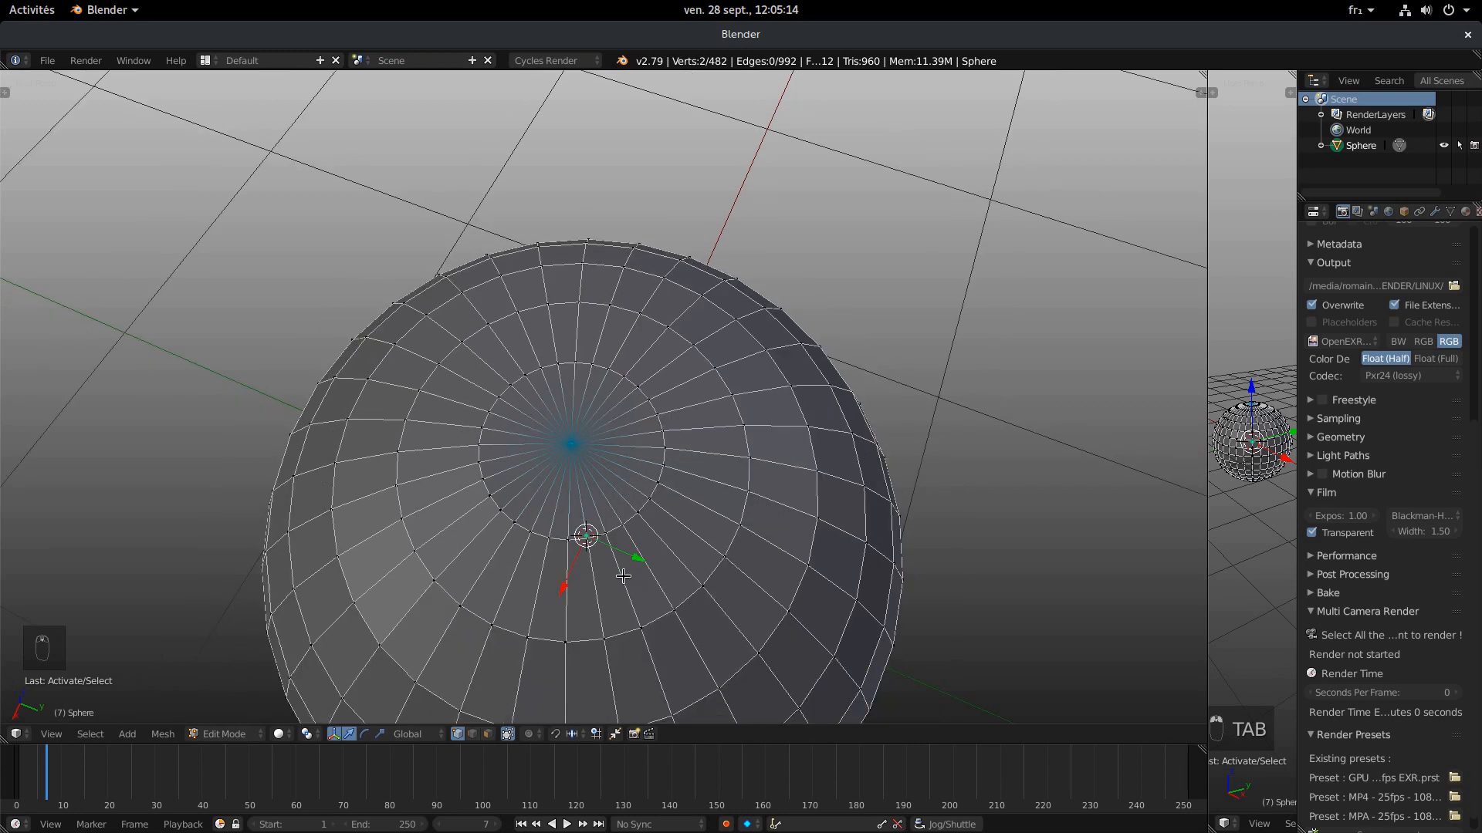
- Return to Object Mode and add a level 3 Subdivision Surface modifier to the sphere
key("Tab")
middle_click_drag(627, 607, 719, 546)
key("ctrl+3")
scroll(738, 544, "up", 5)
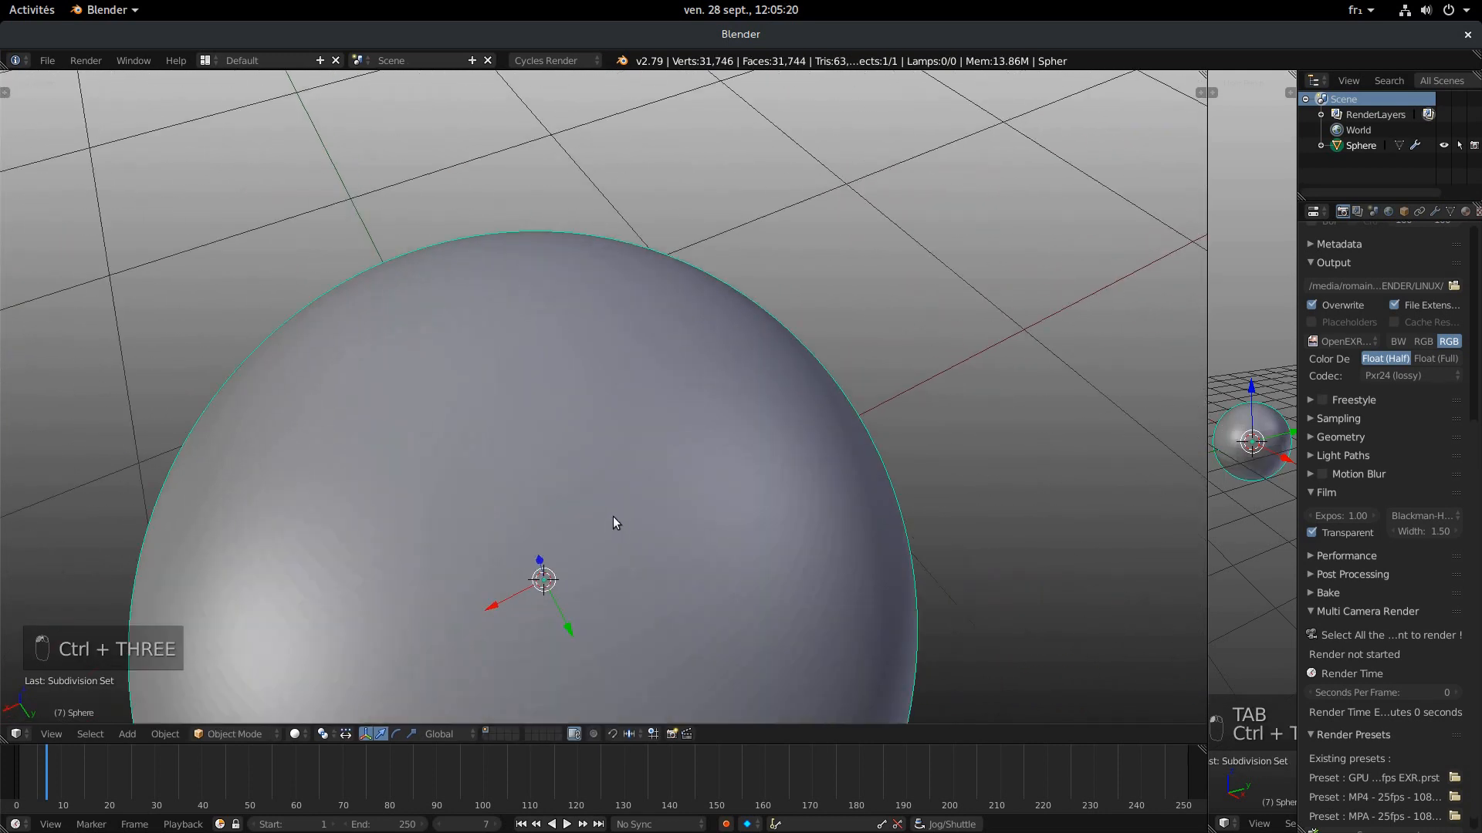
scroll(673, 473, "up", 3)
middle_click_drag(672, 474, 483, 380)
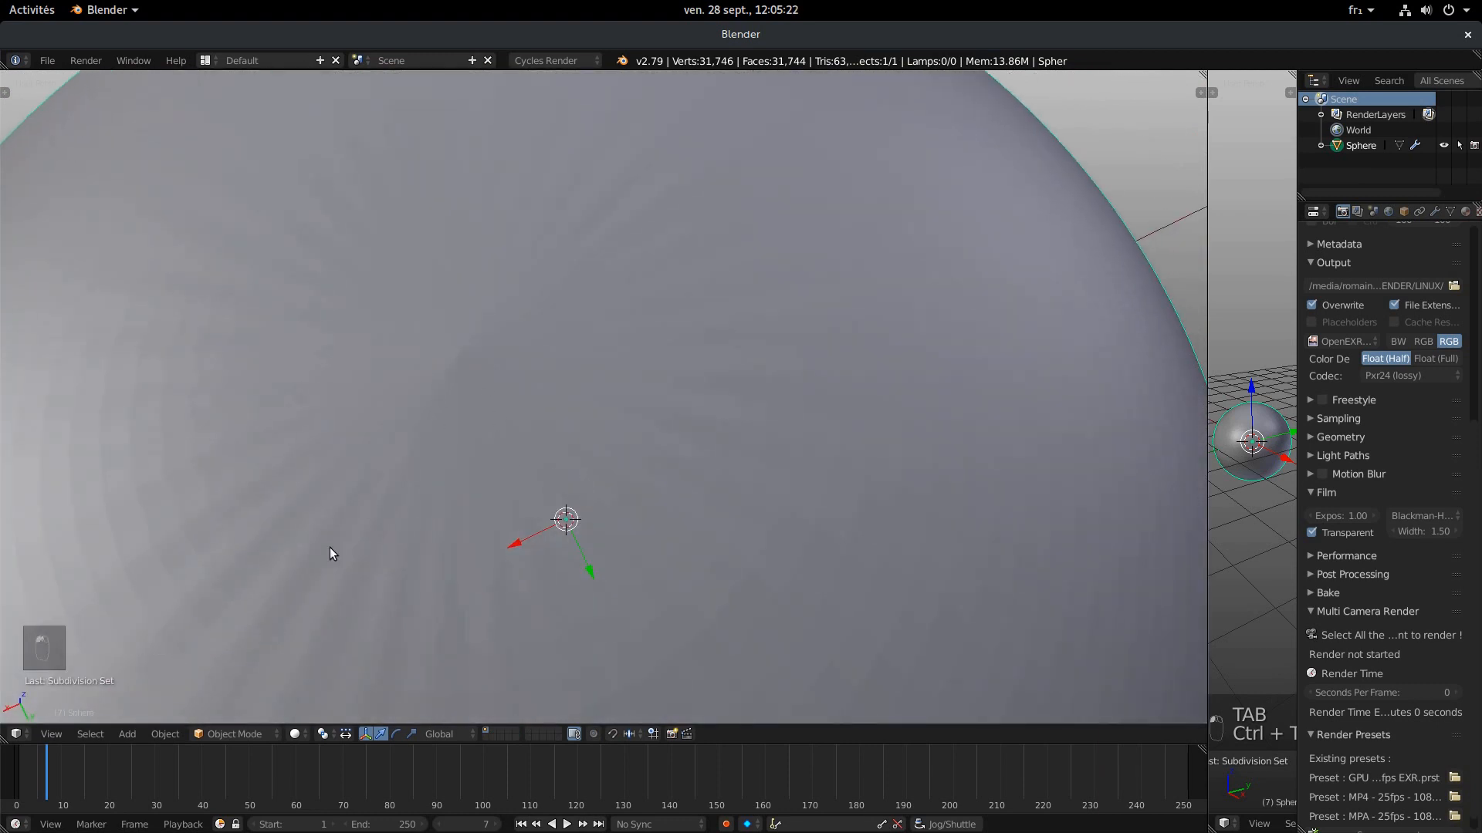
scroll(590, 374, "down", 6)
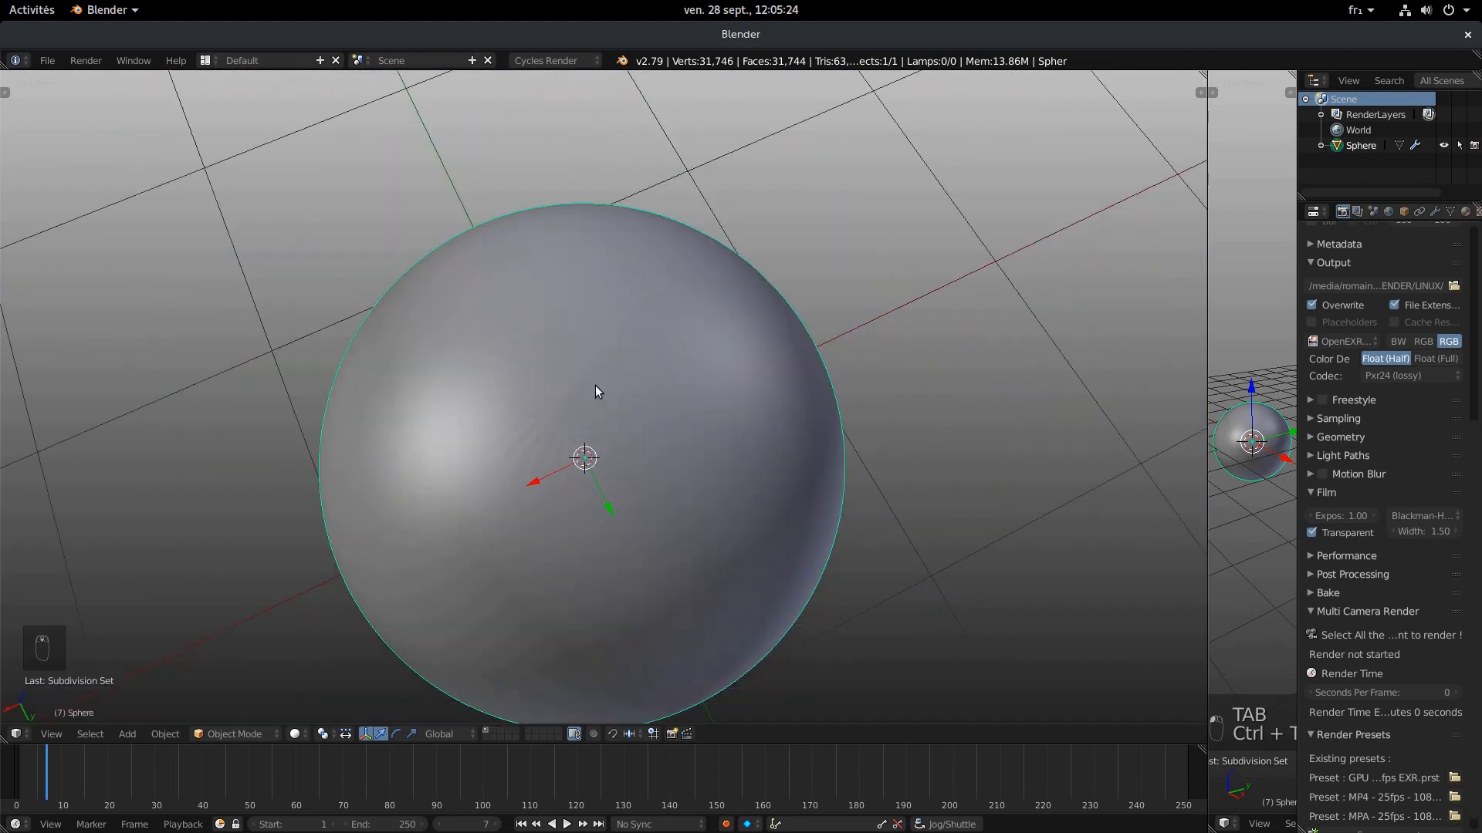
mouse_move(622, 391)
middle_mouse_down()
mouse_move(644, 348)
mouse_move(629, 403)
middle_mouse_up()
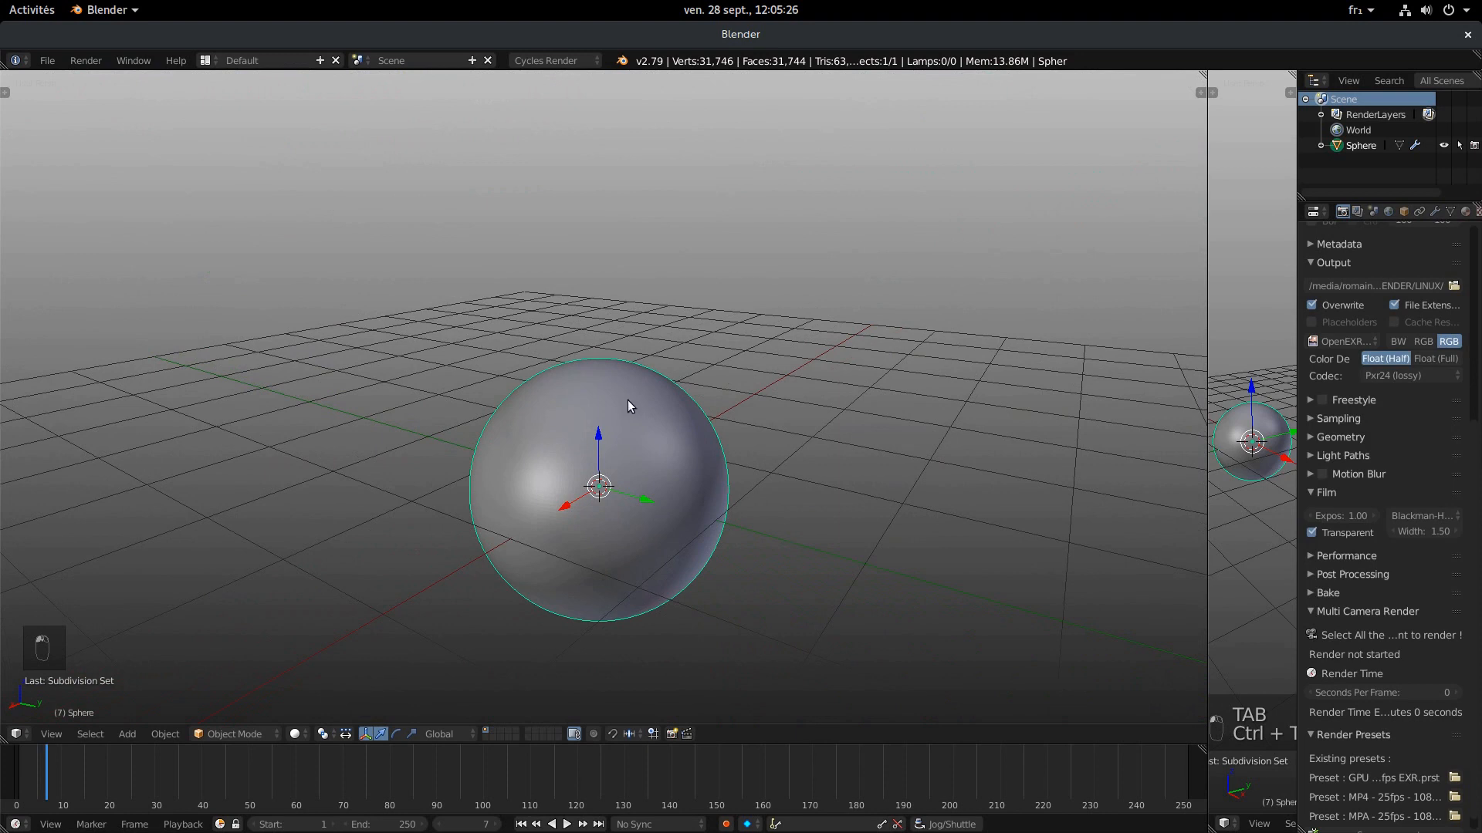
- Move only the sphere's top pole vertex slightly upward in Edit Mode to form a peak, and check it in Object Mode
key("Tab")
scroll(628, 400, "up", 4)
right_click(636, 348)
key("g")
key("Tab")
middle_click_drag(713, 368, 843, 331)
key("Tab")
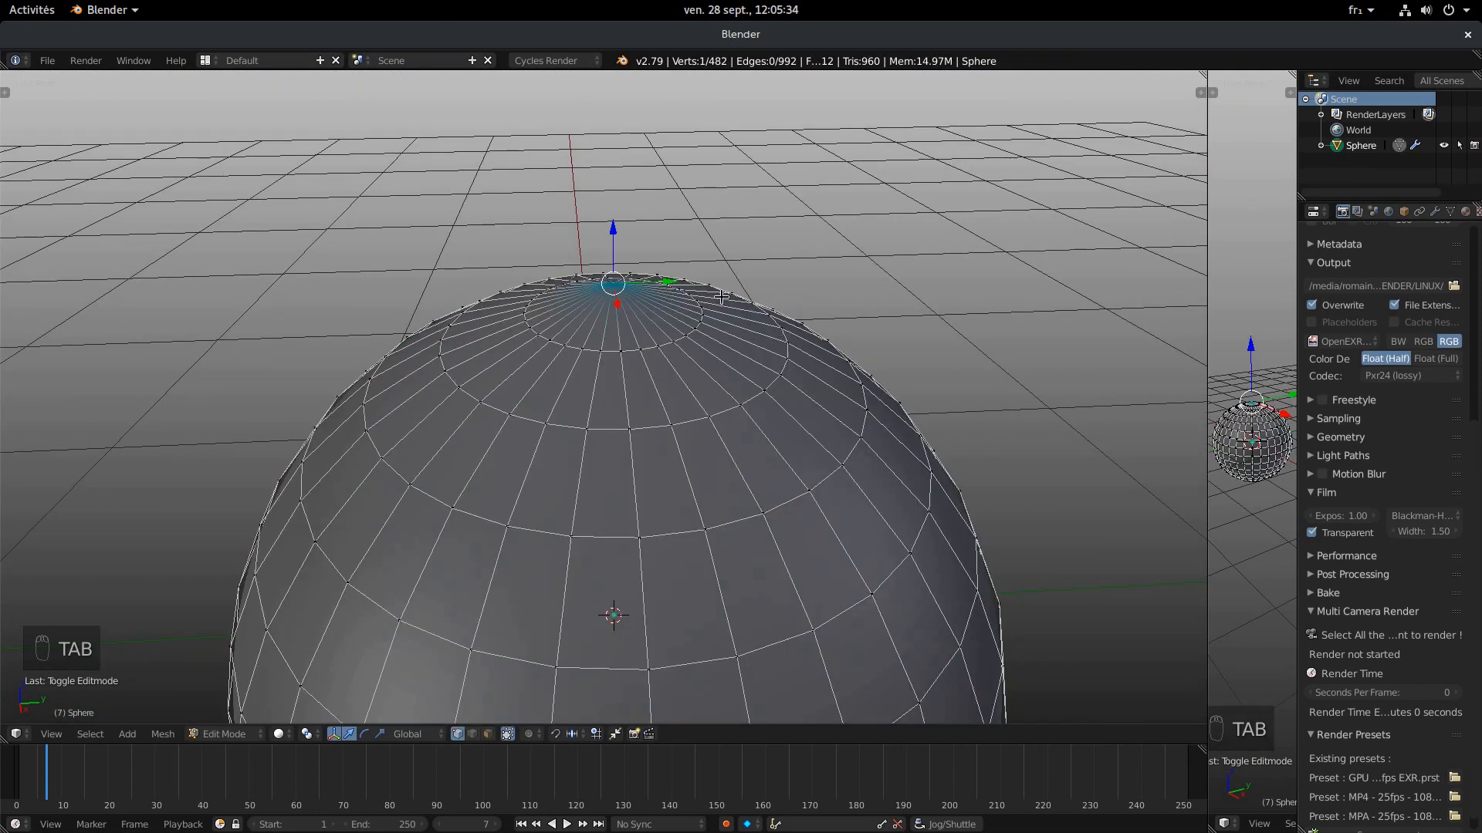
key("Tab")
middle_click_drag(831, 382, 812, 339)
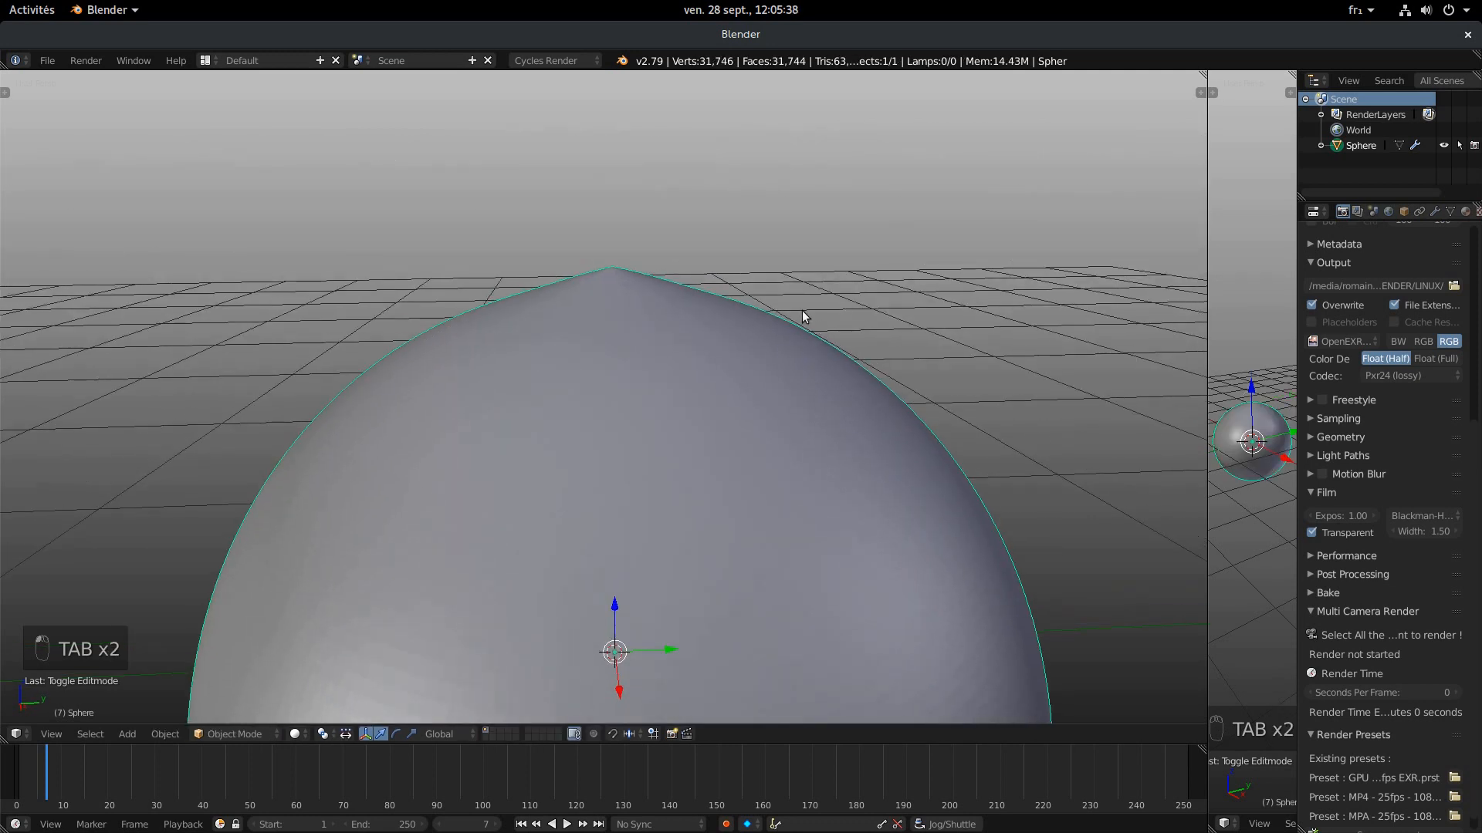
- Examine the raised pole and the edges around it in both Object Mode and Edit Mode
key("Tab")
middle_click_drag(492, 307, 527, 322)
key("Tab")
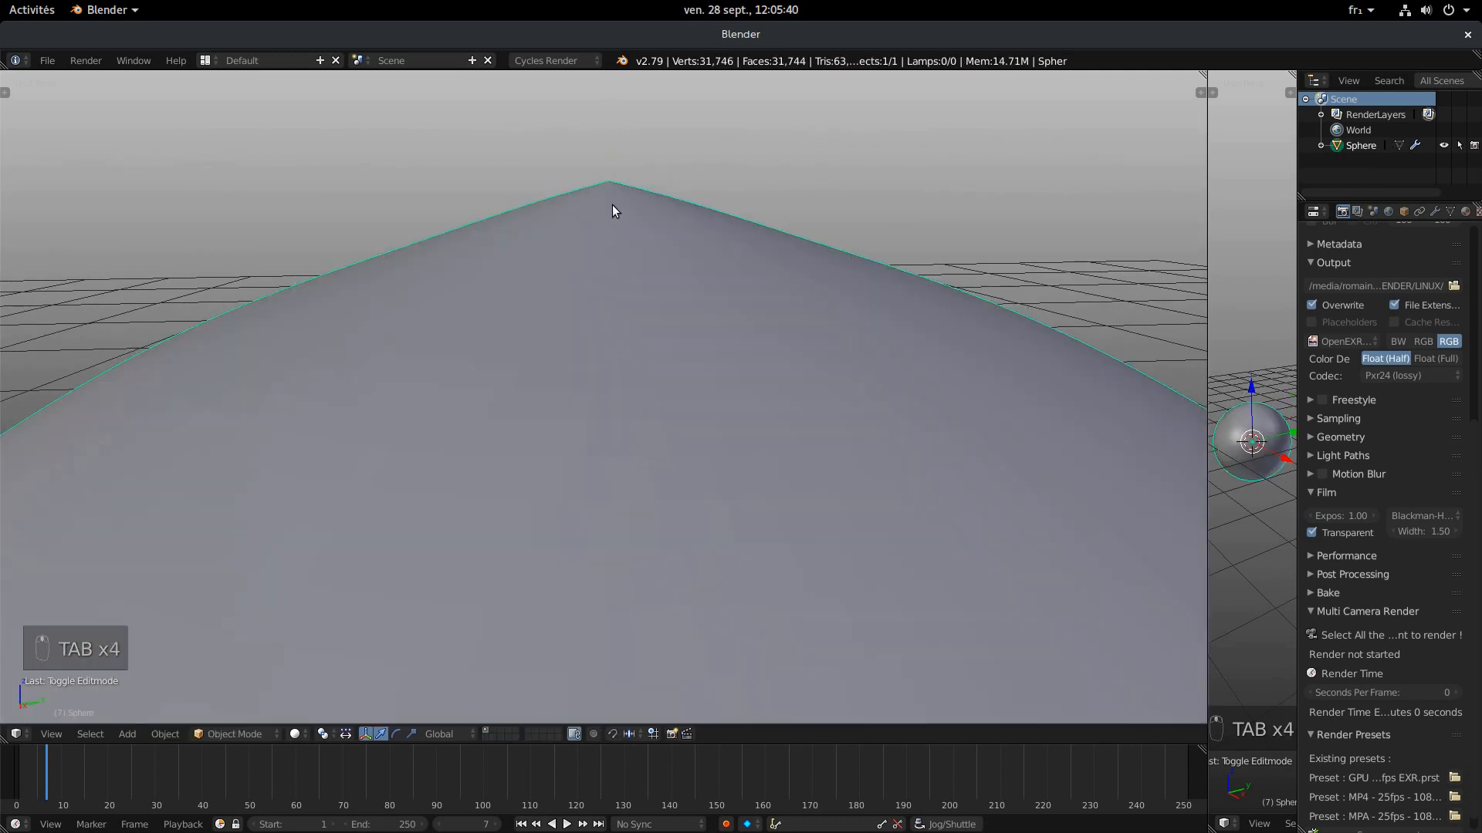
key("Tab")
middle_click_drag(751, 241, 740, 307)
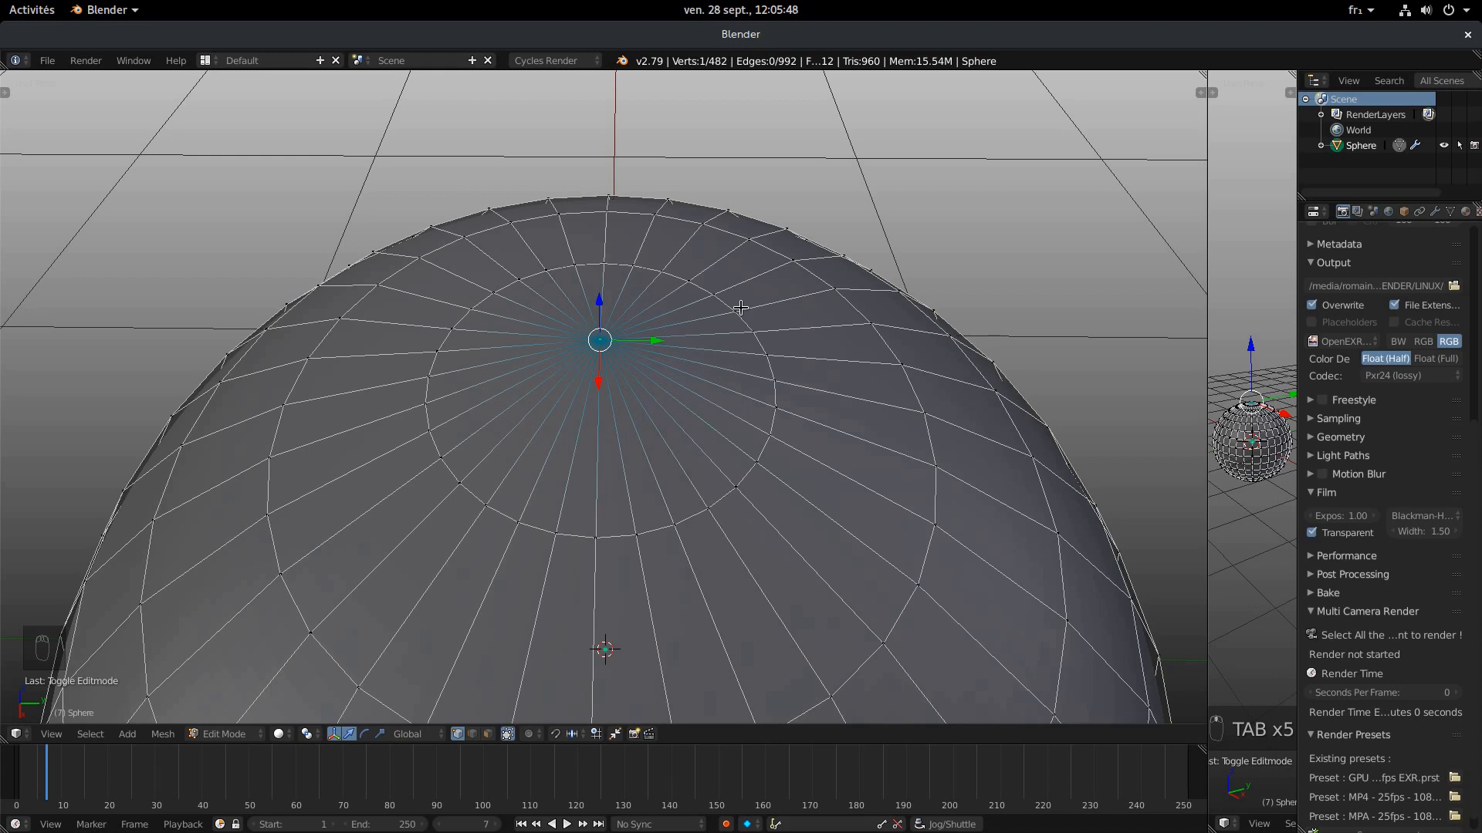
scroll(740, 307, "up", 4)
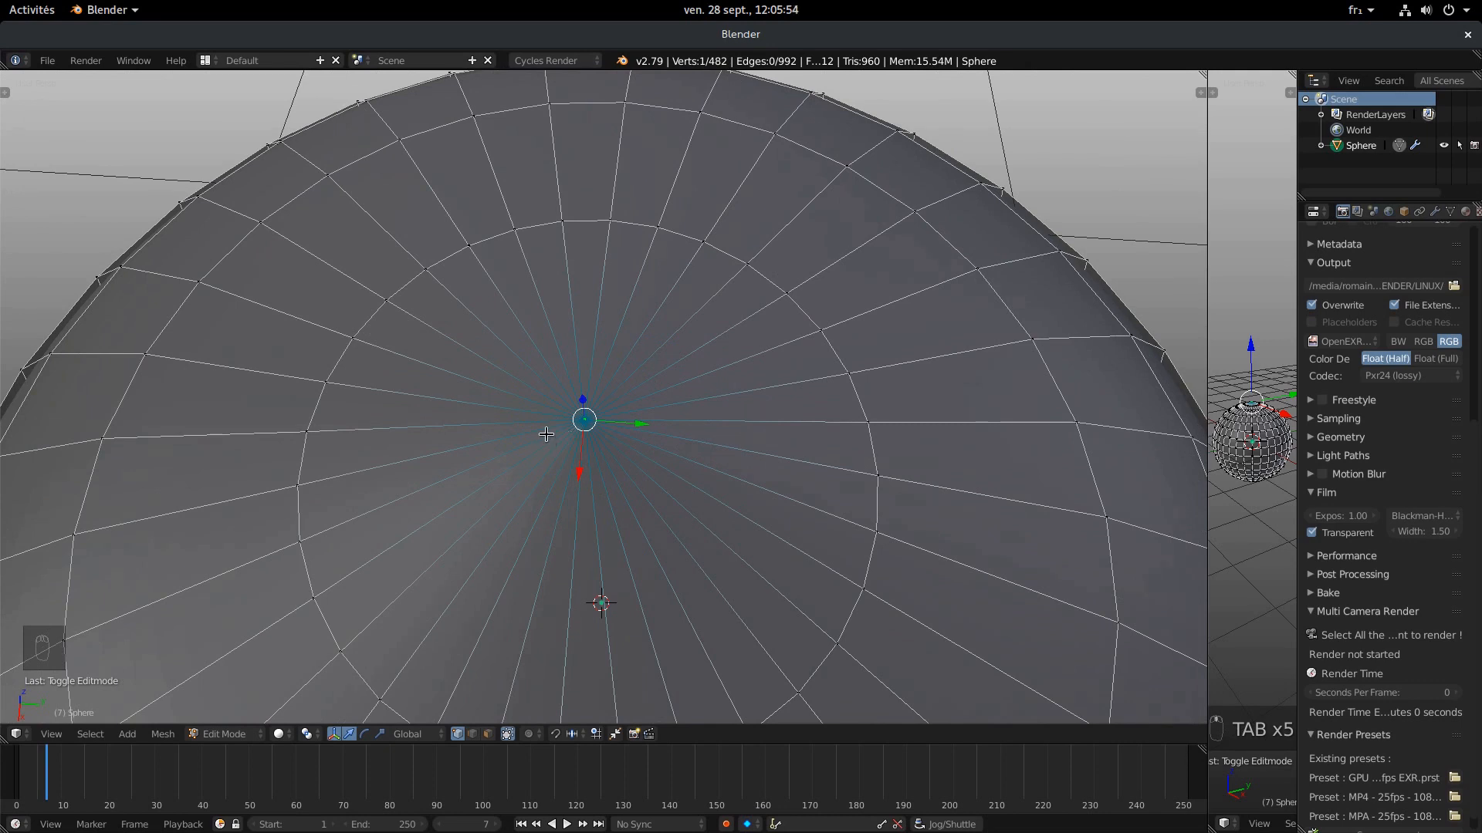
scroll(547, 434, "down", 5)
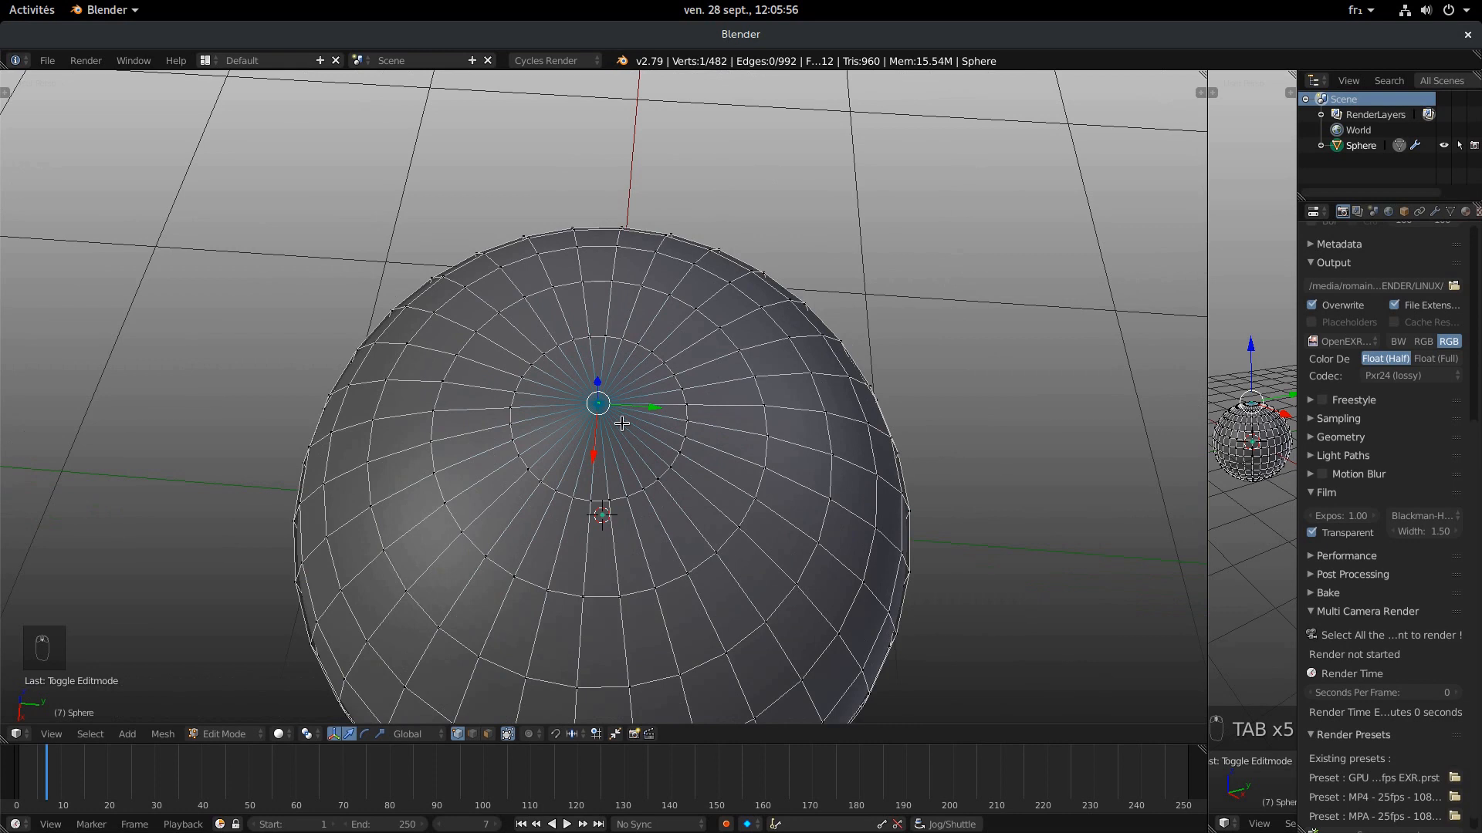
- Select a single vertex away from the top pole and pull it outward from the sphere's surface
middle_click_drag(621, 424, 671, 333)
right_click(834, 394)
key("Tab")
scroll(838, 407, "up", 1)
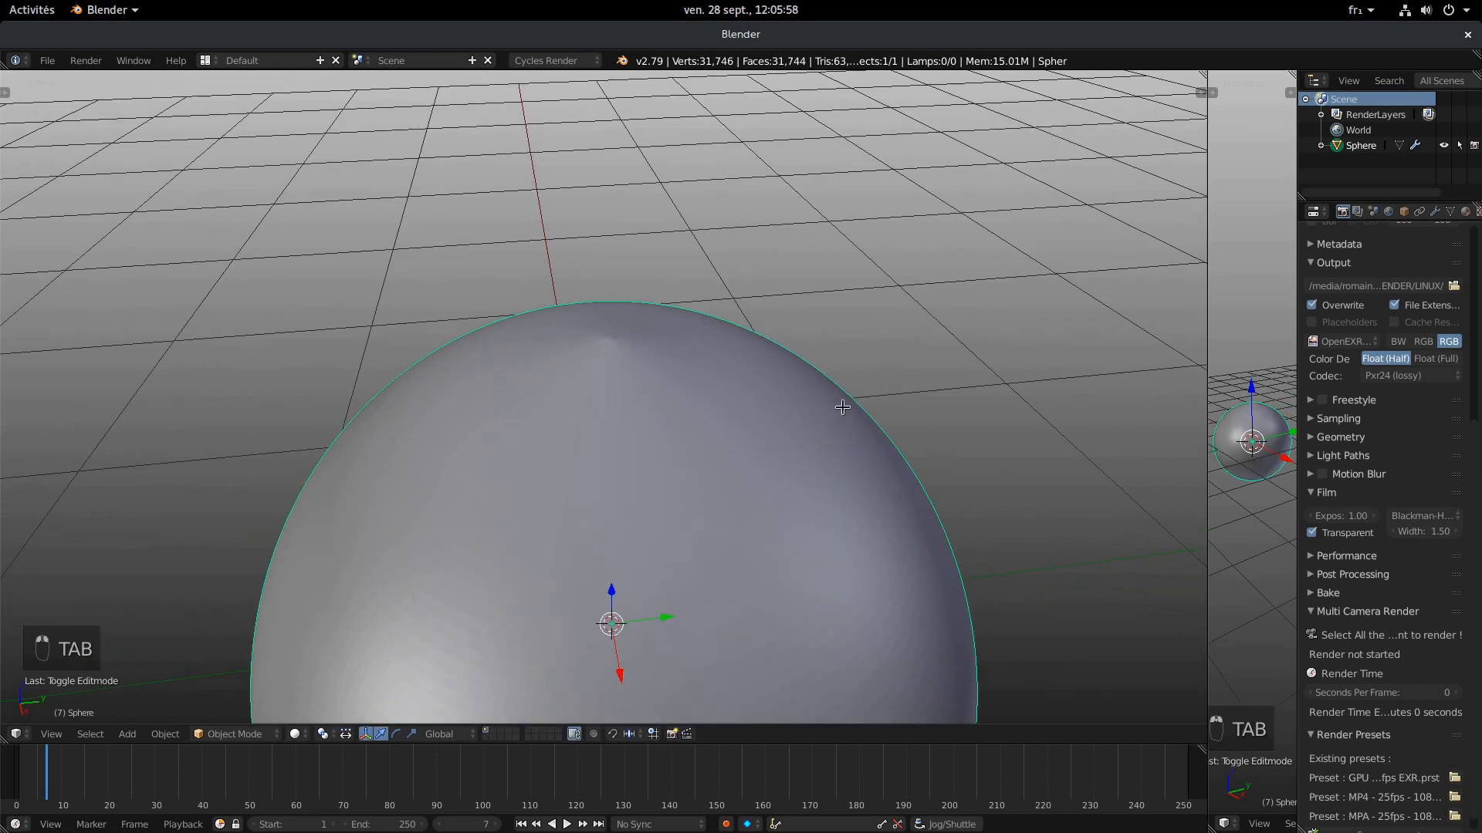
key("Tab")
key("g")
key("Tab")
middle_click_drag(916, 438, 752, 490)
key("Tab")
key("g")
left_click(900, 371)
key("Tab")
middle_click_drag(849, 385, 767, 423)
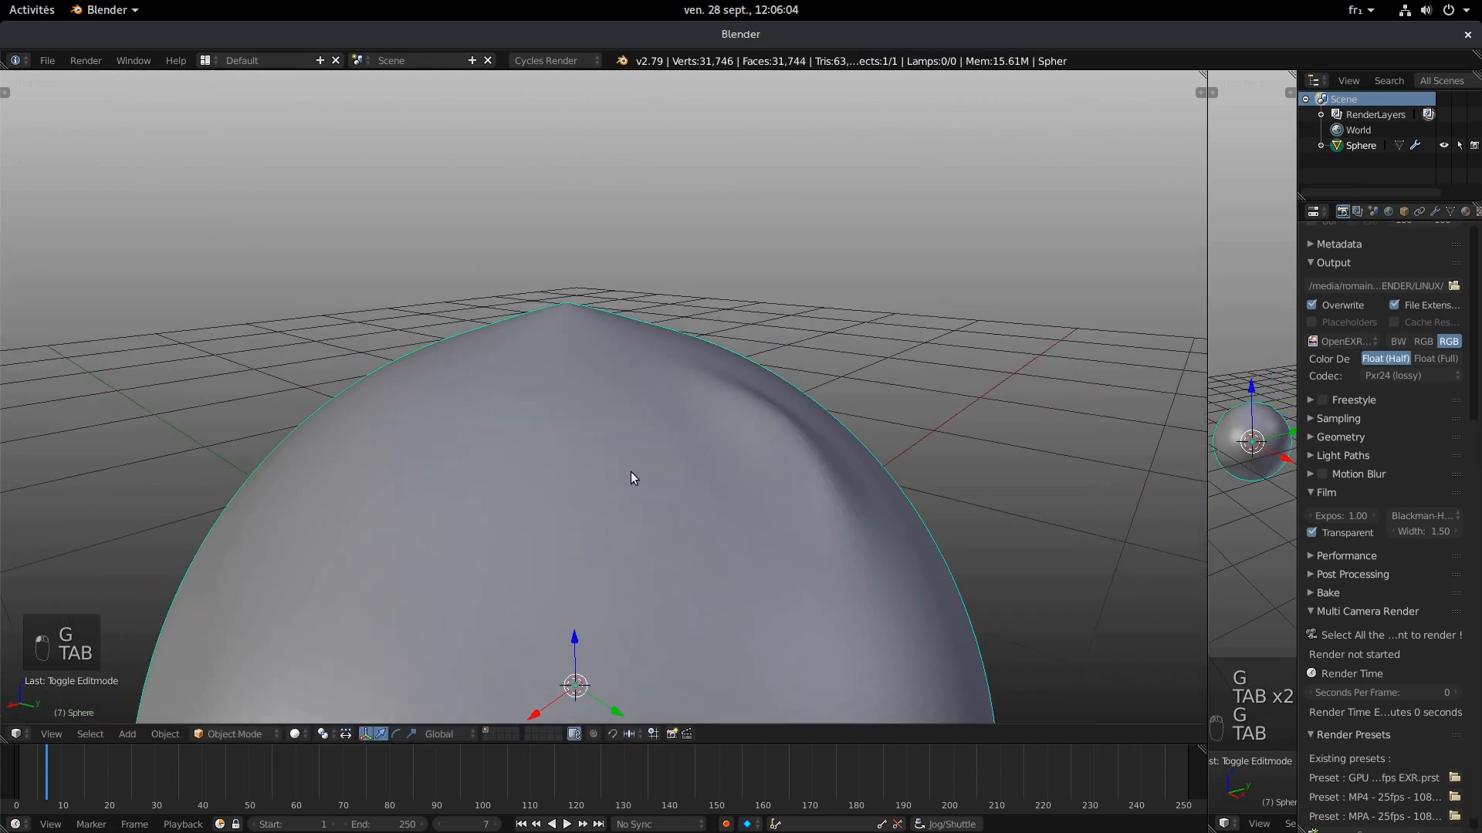
- Compare the smoothed bump around the pulled vertex with the pinched pole in Object Mode and Edit Mode
middle_click_drag(631, 471, 632, 369)
key("Tab")
middle_click_drag(1031, 491, 686, 404)
key("Tab")
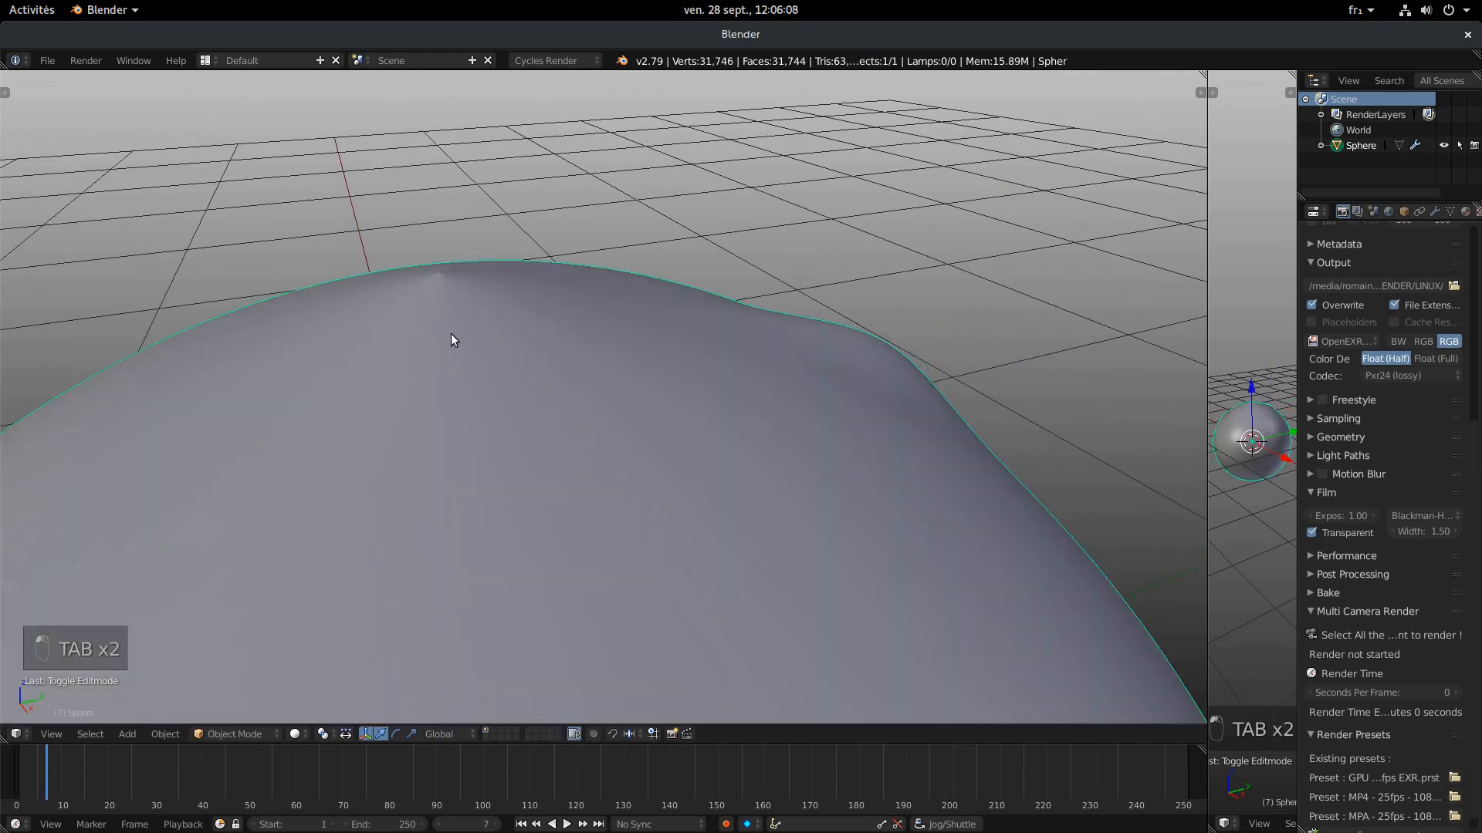
key("Tab")
middle_click_drag(571, 394, 608, 420)
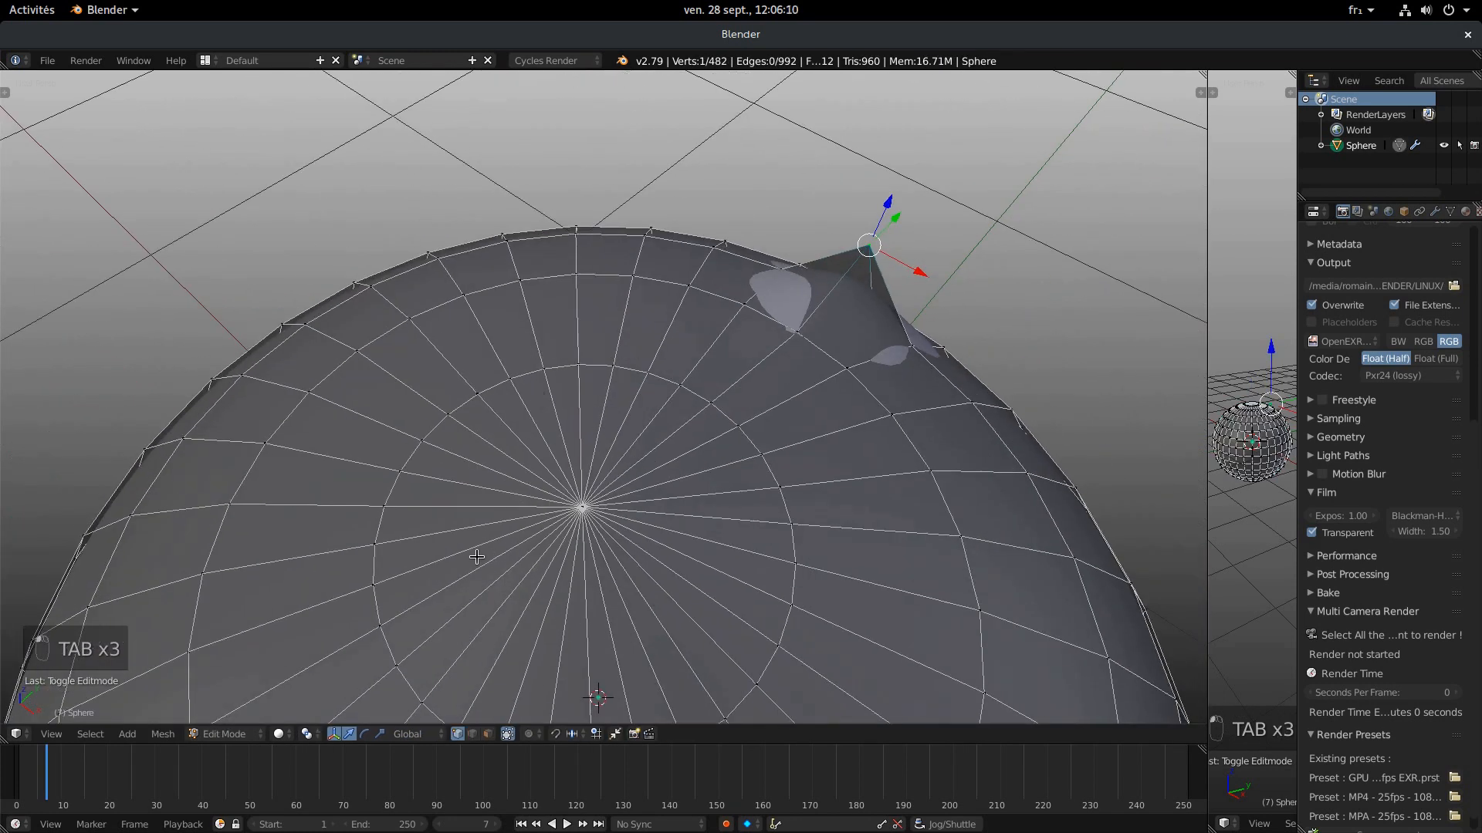
- Return to Object Mode and delete the sphere
key("Tab")
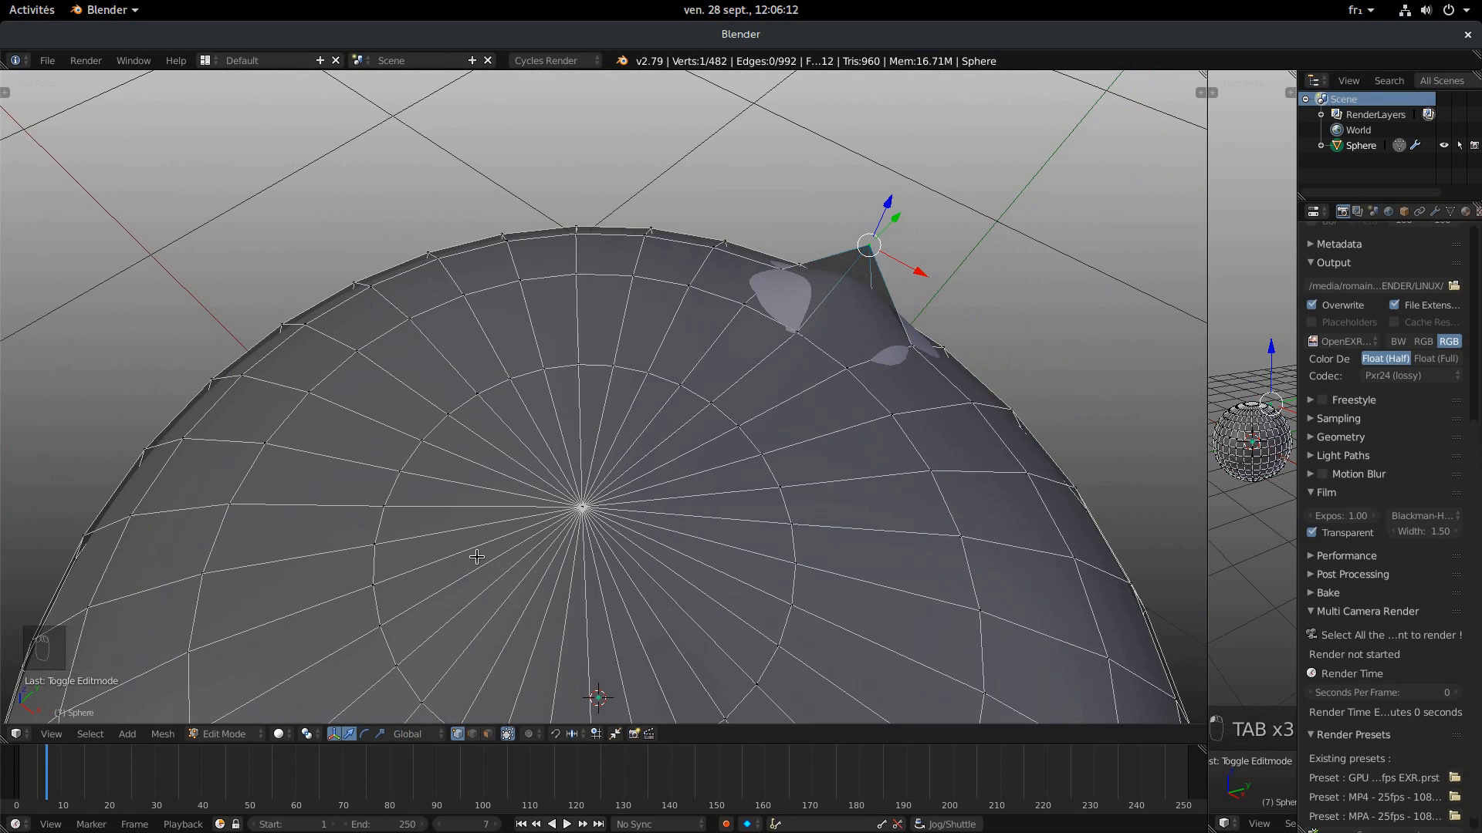
scroll(476, 557, "down", 4)
key("x")
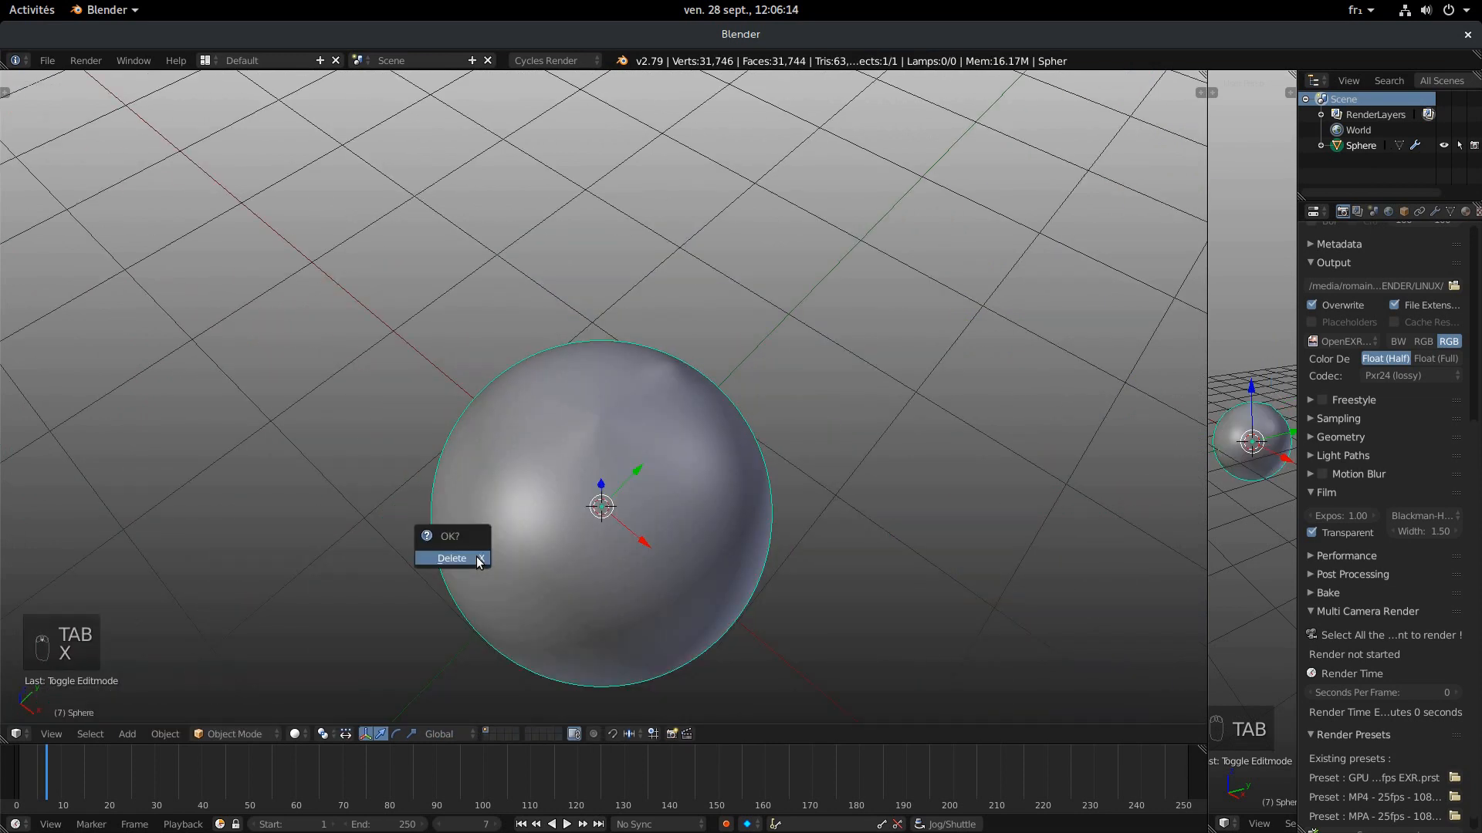
left_click(475, 557)
- Add a Cube mesh to the scene
key("shift+a")
mouse_move(475, 557)
left_click(559, 571)
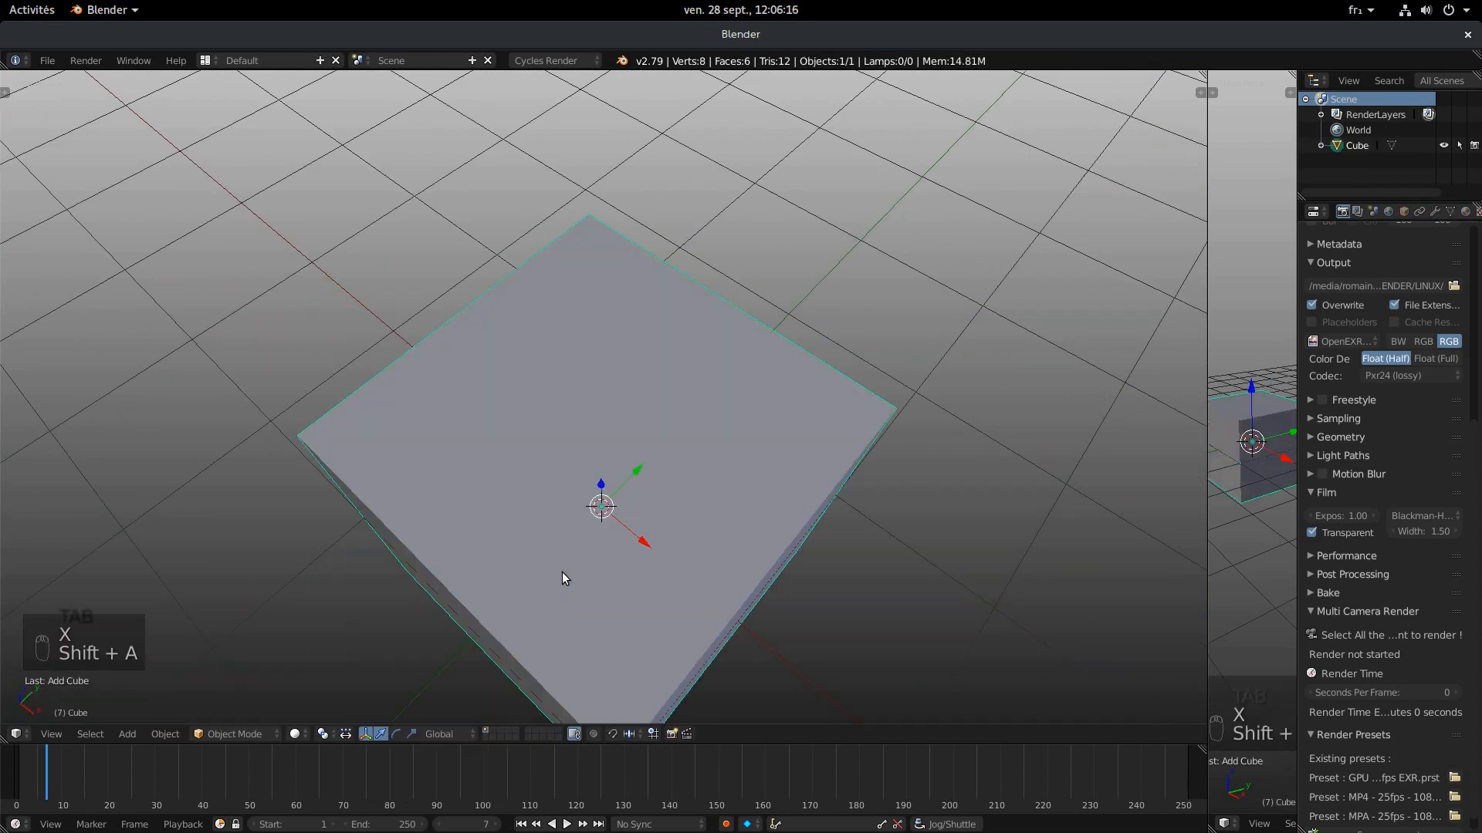
middle_click_drag(564, 572, 560, 545, "shift")
left_click_drag(649, 515, 627, 433)
key("ctrl+z")
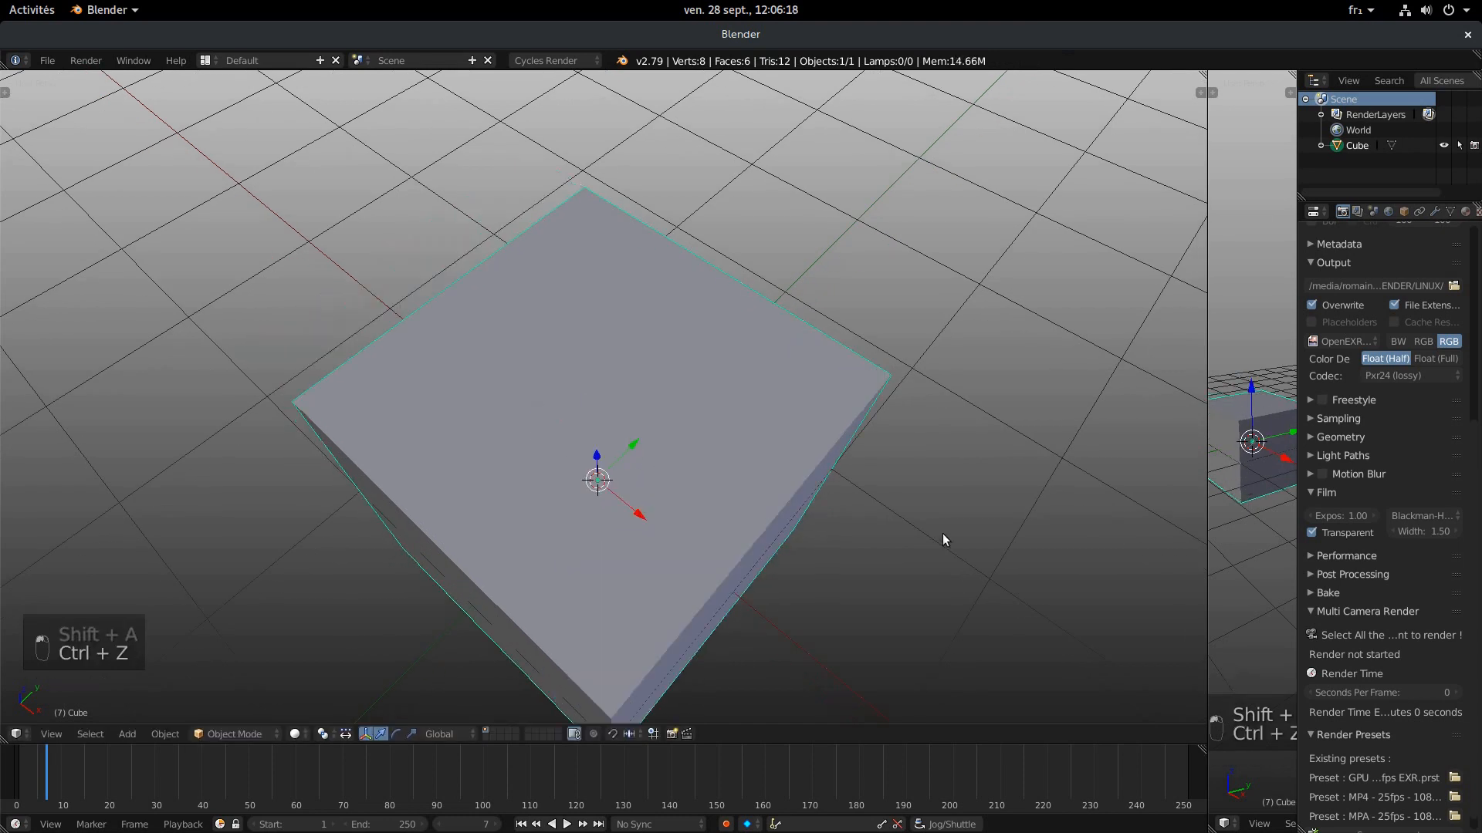
- Add a Subdivision Surface modifier to the cube and raise its view level from 2 to 3
middle_click_drag(942, 535, 925, 486)
key("ctrl+2")
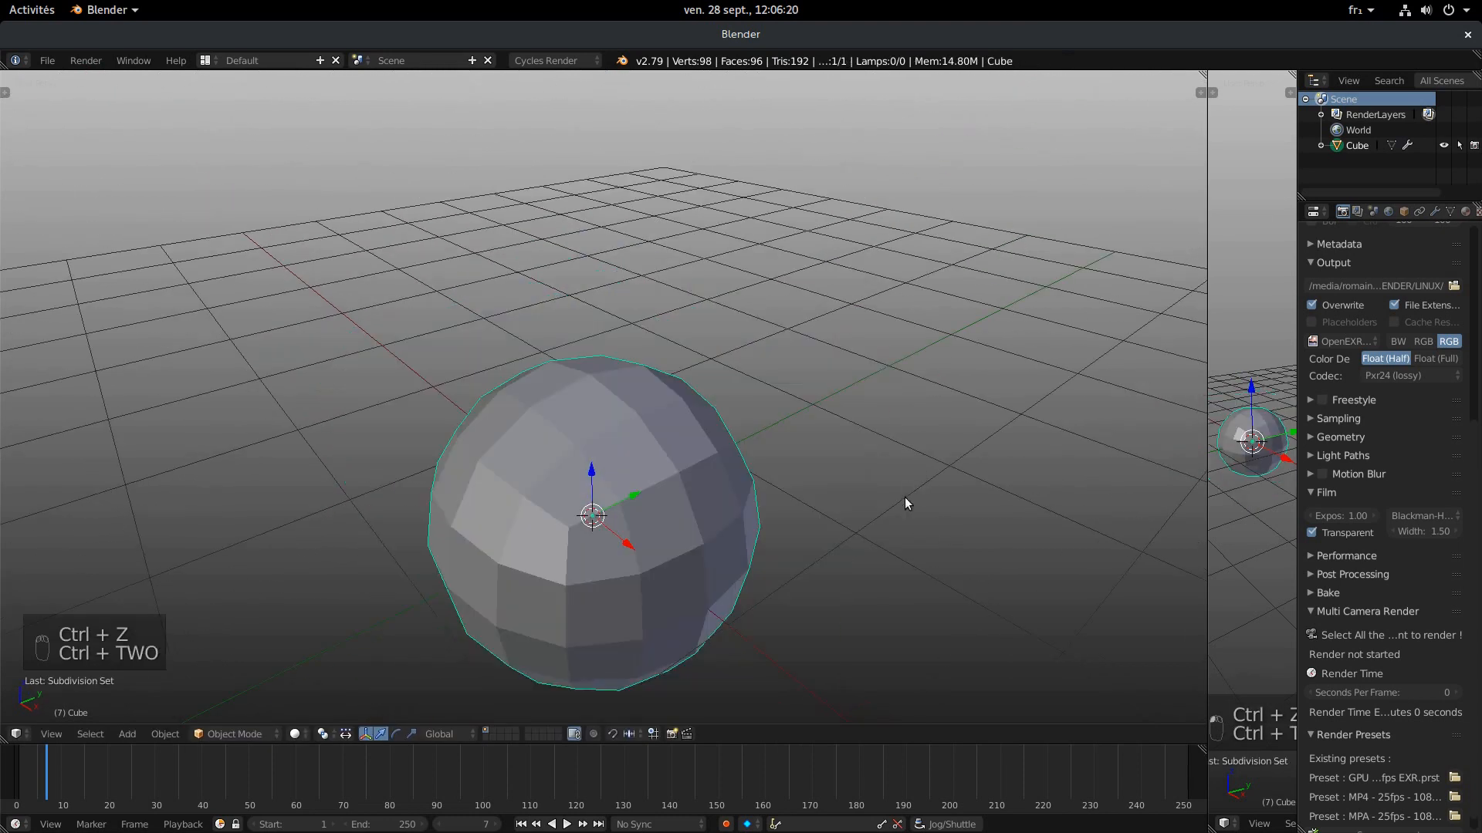
key("ctrl+3")
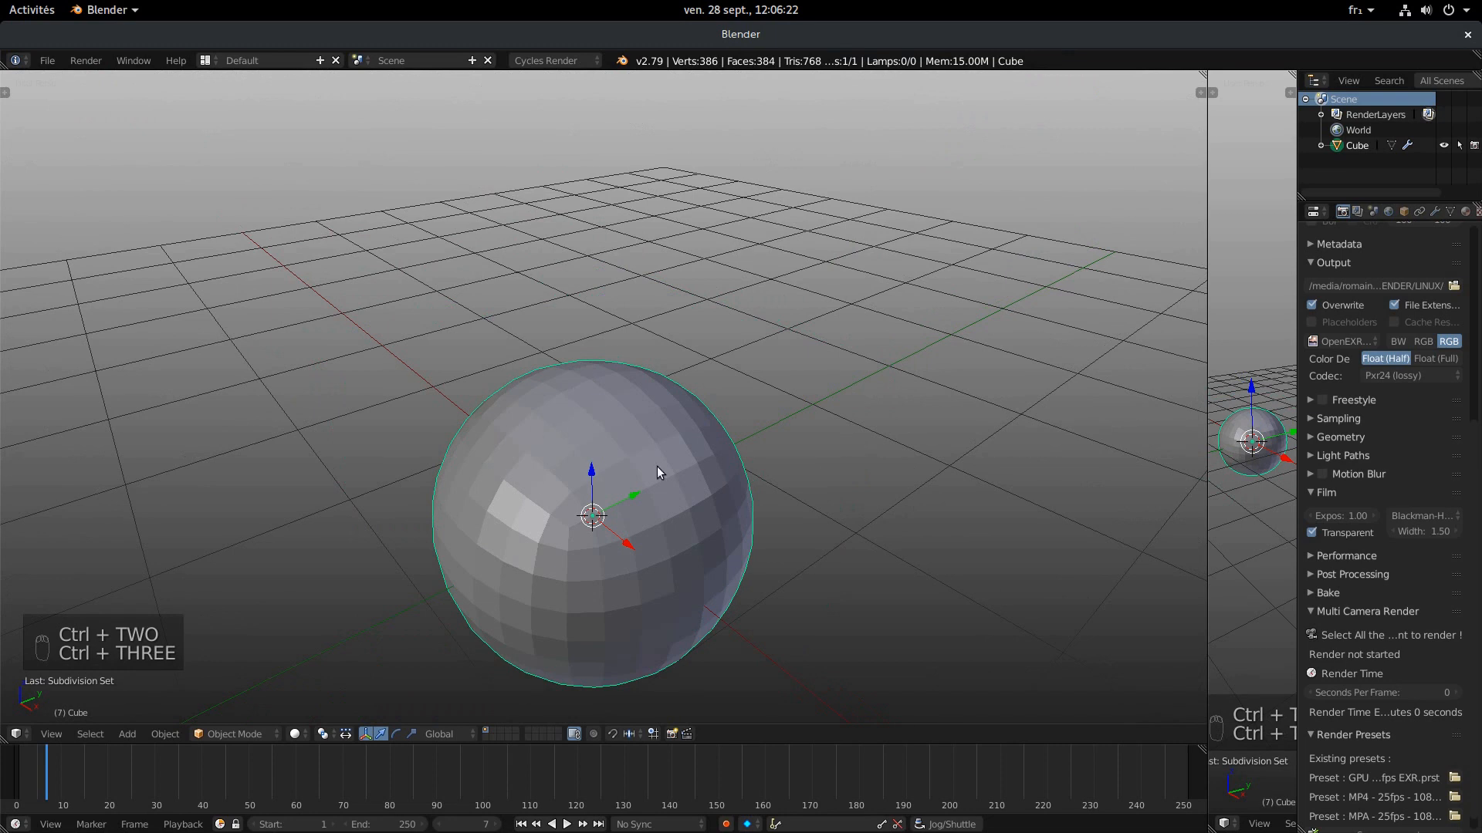
- Widen the Properties editor and show the cube's modifier settings
middle_click_drag(1074, 421, 1008, 404)
left_click_drag(1298, 235, 1239, 236)
left_click(1378, 212)
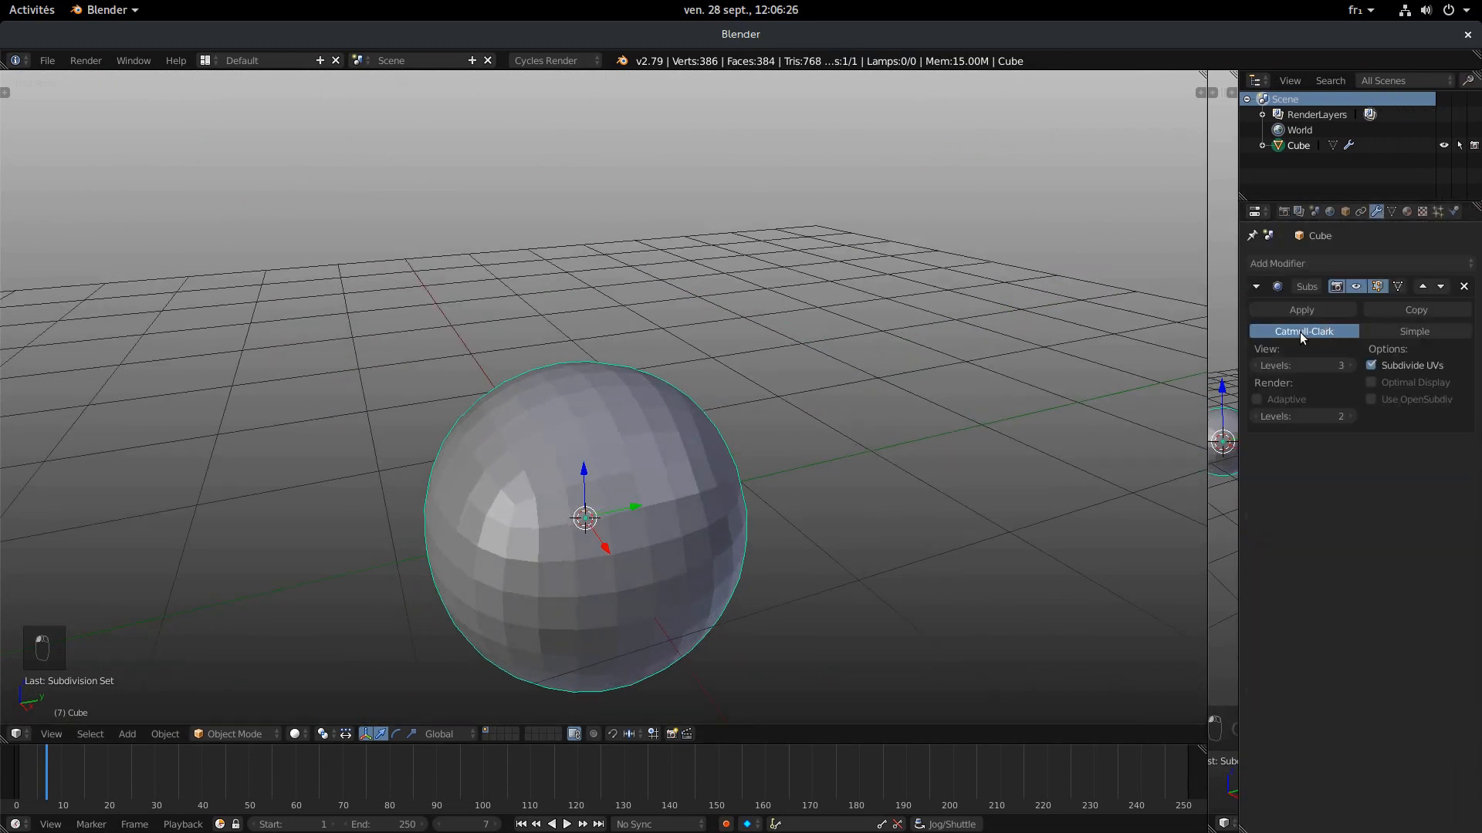
left_click(1327, 263)
- Apply the cube's Catmull-Clark Subdivision Surface modifier and inspect the resulting mesh in Edit Mode
scroll(735, 526, "up", 2)
middle_click_drag(733, 527, 792, 378, "shift")
key("Tab")
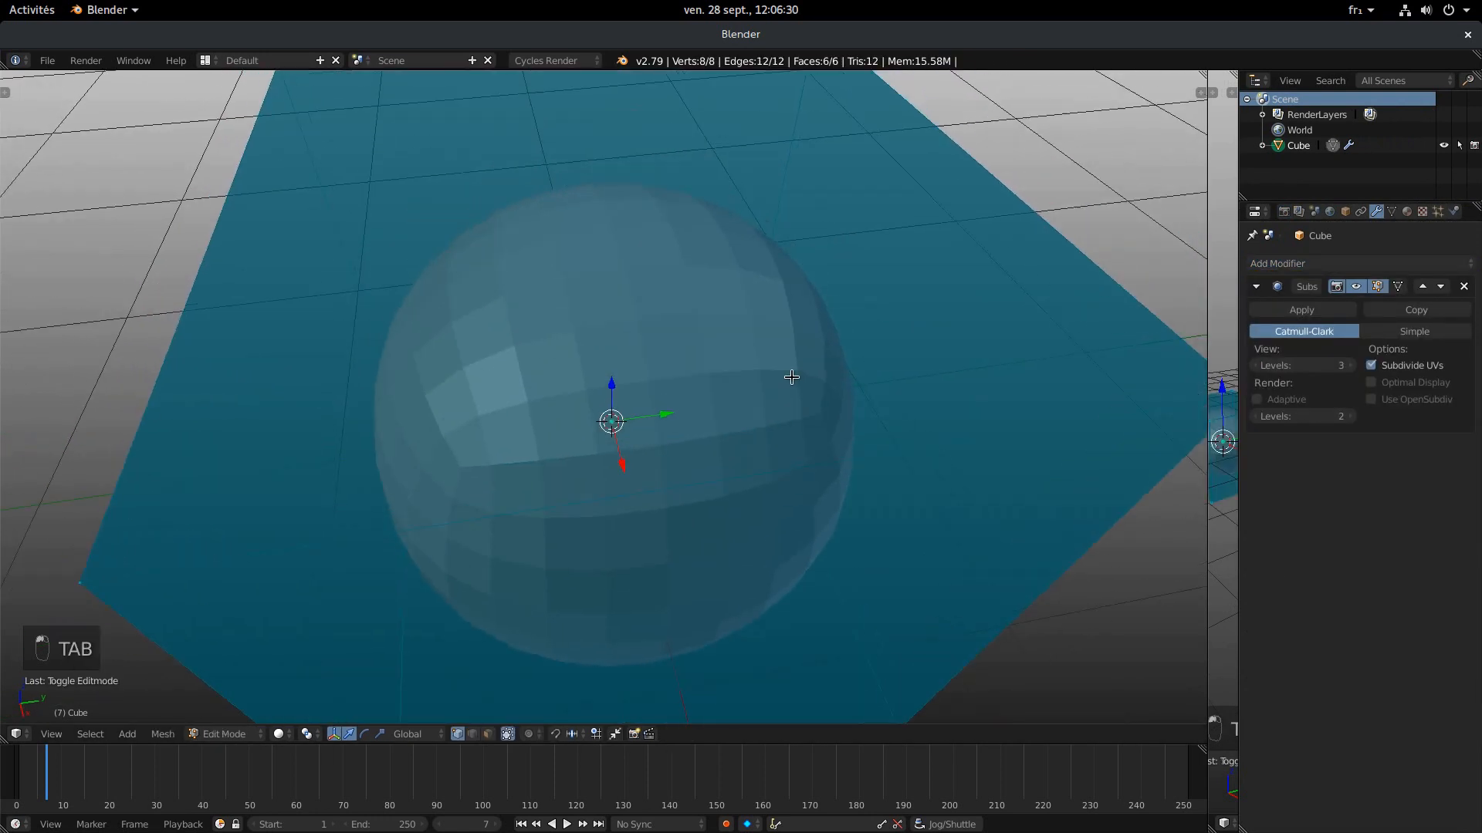
scroll(792, 378, "down", 3)
key("Tab")
left_click(1324, 313)
key("Tab")
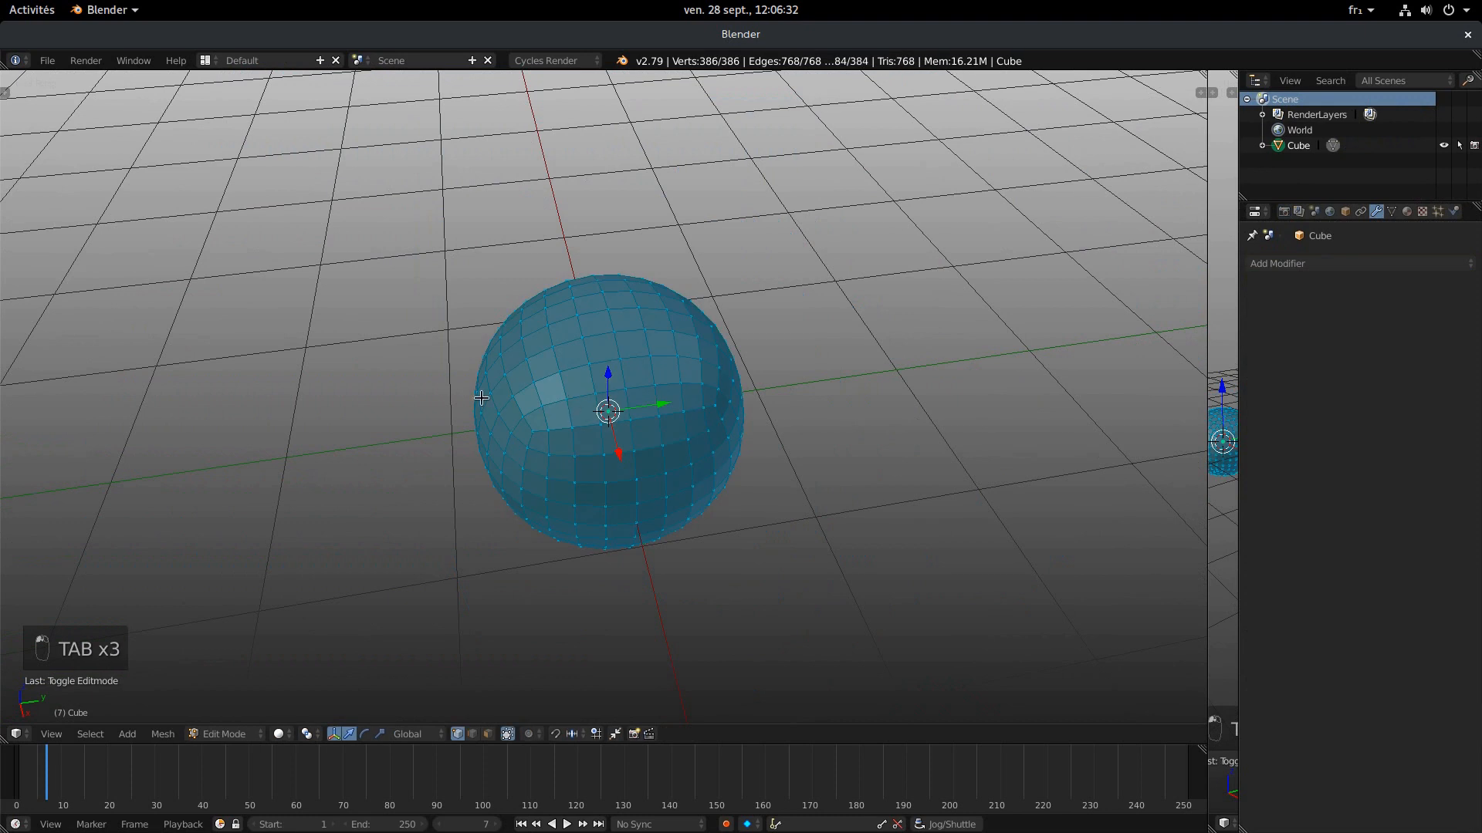
middle_click_drag(481, 399, 591, 417)
scroll(600, 495, "up", 3)
middle_click_drag(466, 434, 595, 393)
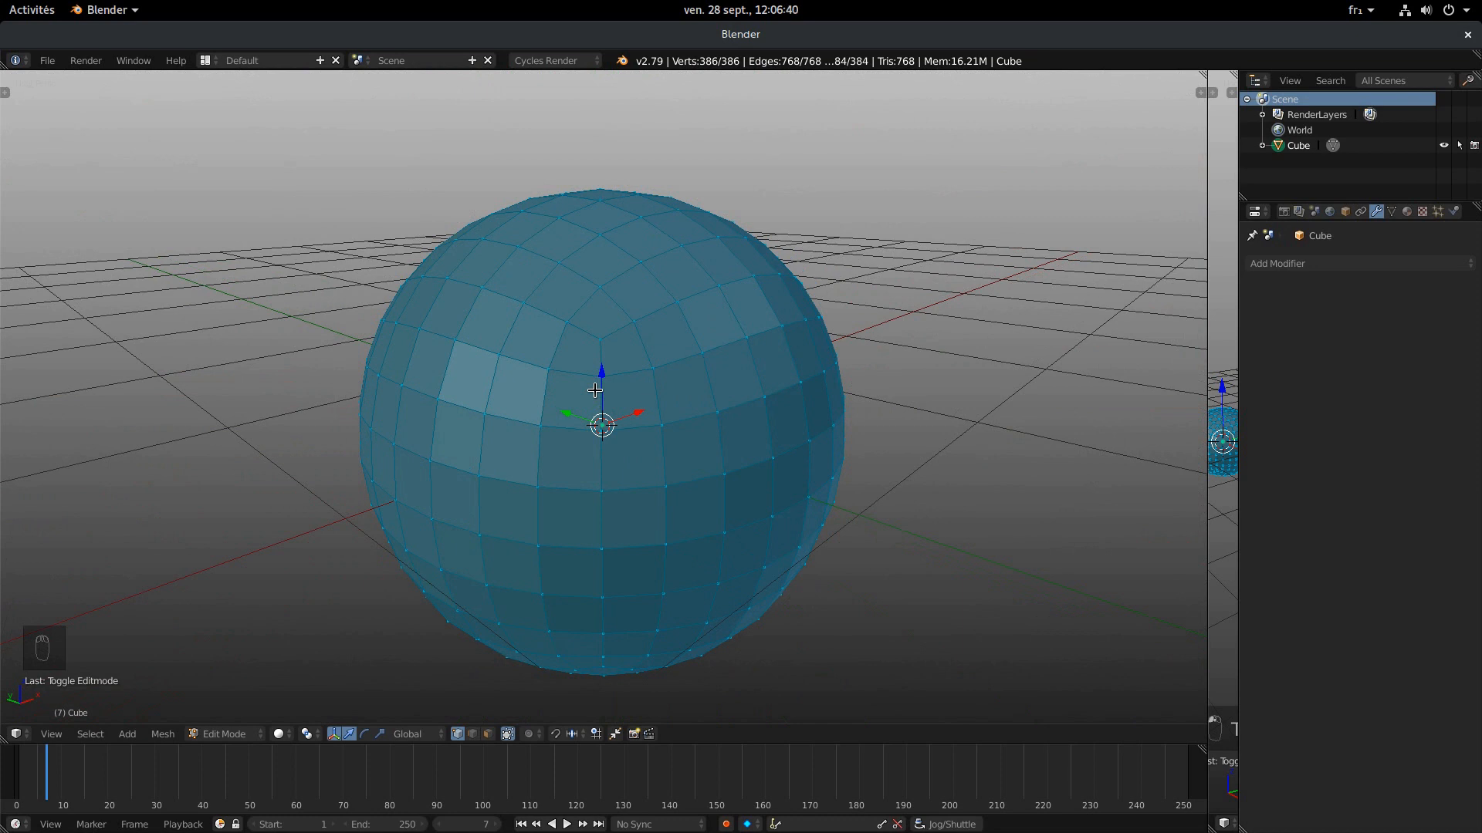
key("Tab")
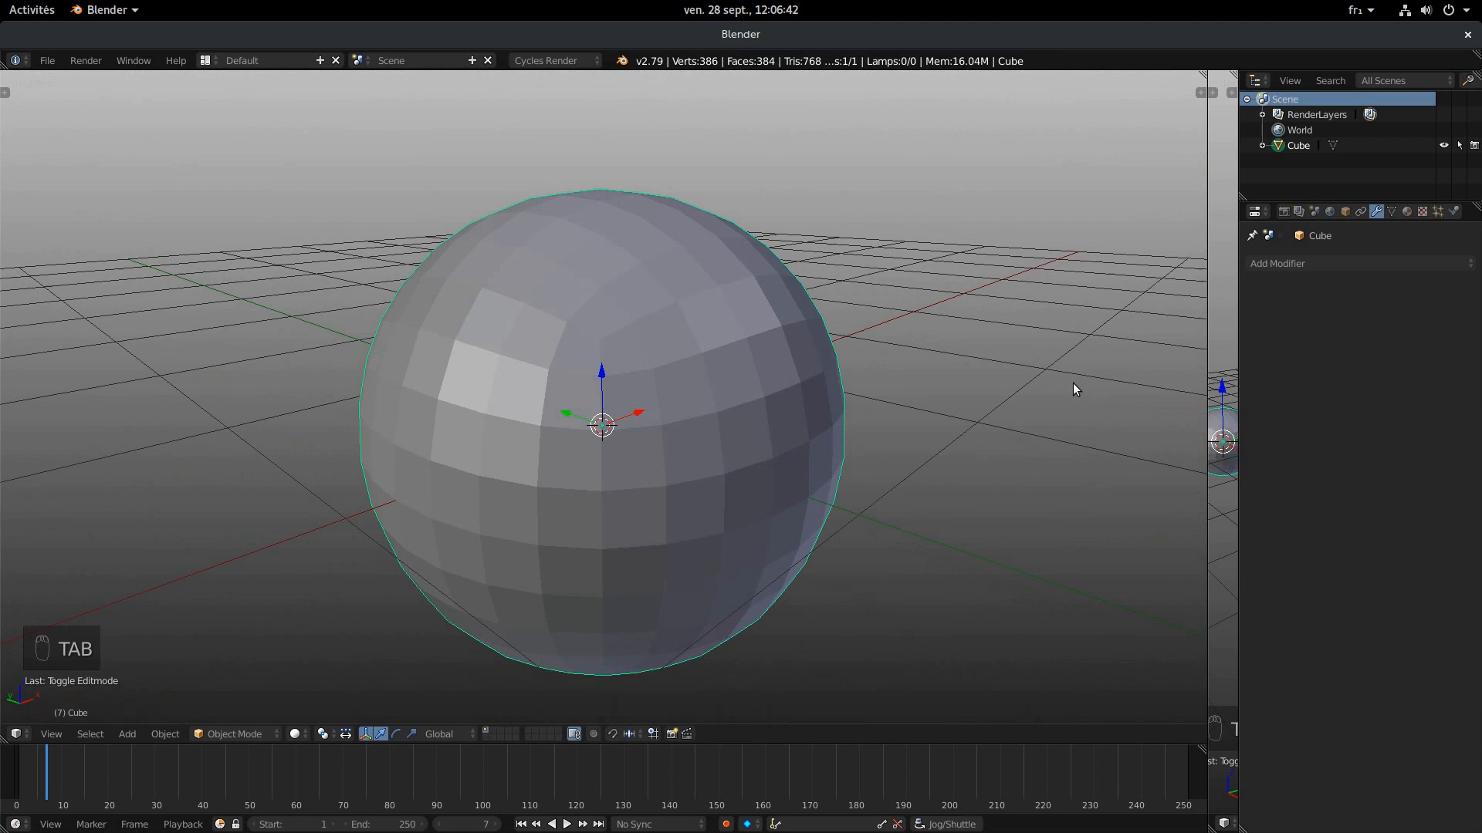
- Add a new level 3 Subdivision Surface modifier to the rounded cube
middle_click_drag(1072, 387, 970, 372)
key("ctrl+3")
- Try pulling one vertex out of the rounded cube's surface in Edit Mode, and undo the deformation
key("Tab")
middle_click_drag(494, 415, 426, 307)
right_click(699, 342)
key("g")
left_click(817, 298)
key("Tab")
key("ctrl+z")
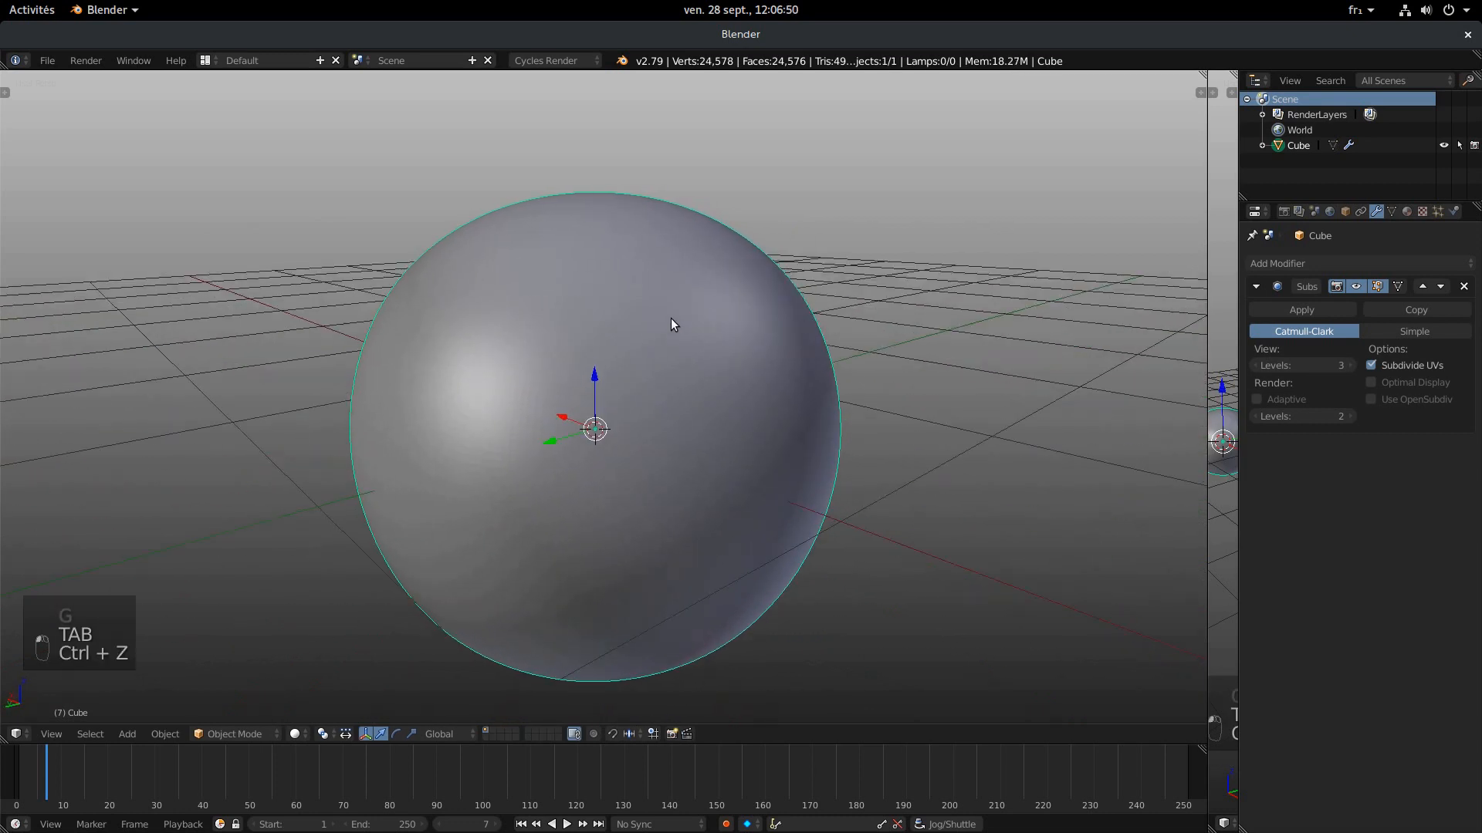
- Check the rounded cube from other angles in Edit Mode and Object Mode
middle_click_drag(985, 314, 711, 367)
key("Tab")
scroll(716, 417, "down", 3)
key("Tab")
middle_click_drag(718, 424, 1039, 420)
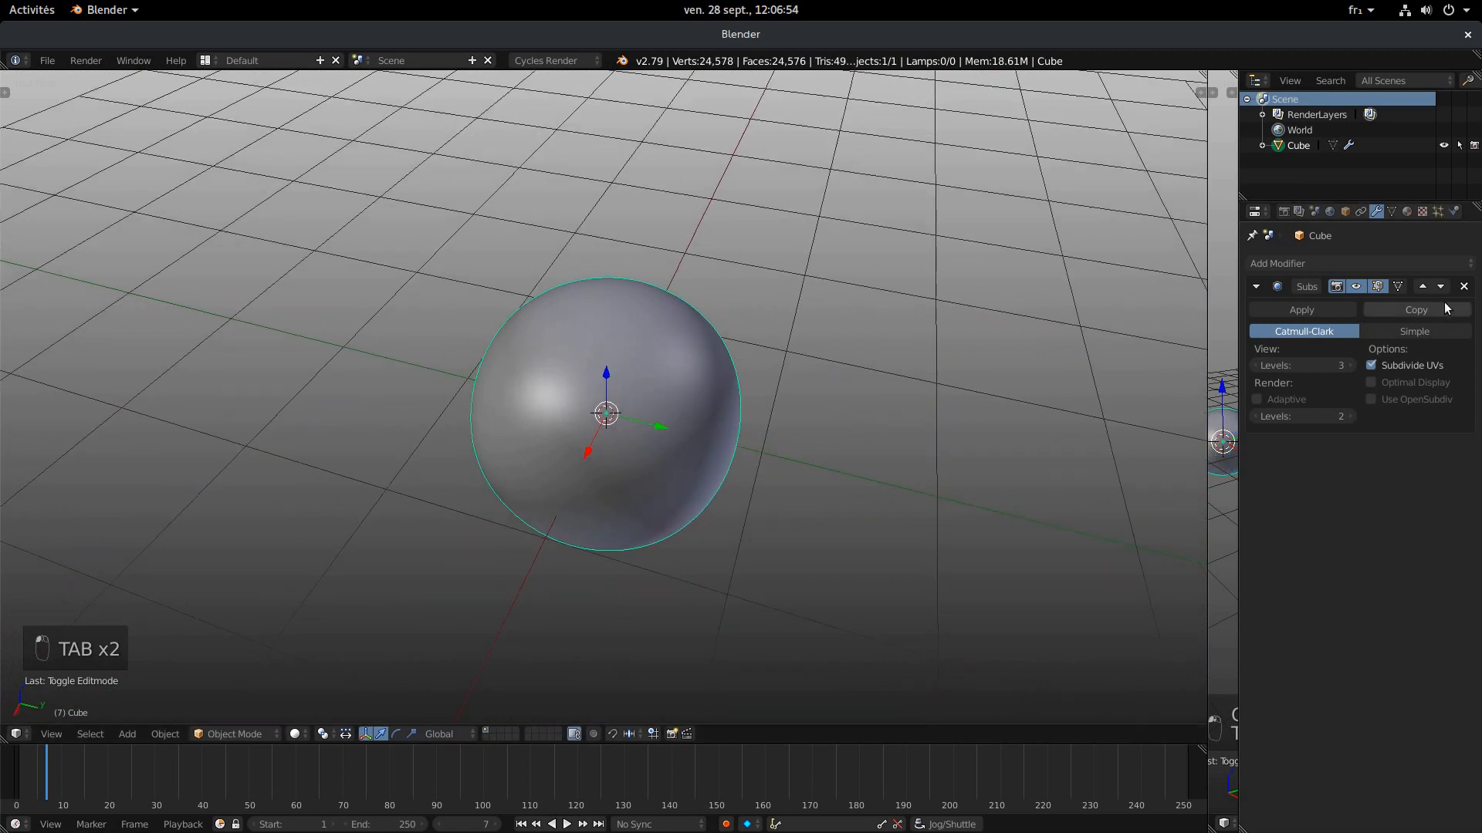
- Remove the Subdivision Surface modifier from the rounded cube
left_click(1463, 286)
middle_click_drag(601, 472, 741, 374)
scroll(689, 442, "down", 3)
mouse_move(689, 441)
middle_mouse_down()
mouse_move(740, 440)
mouse_move(684, 423)
middle_mouse_up()
scroll(604, 403, "up", 2)
scroll(604, 403, "up", 1)
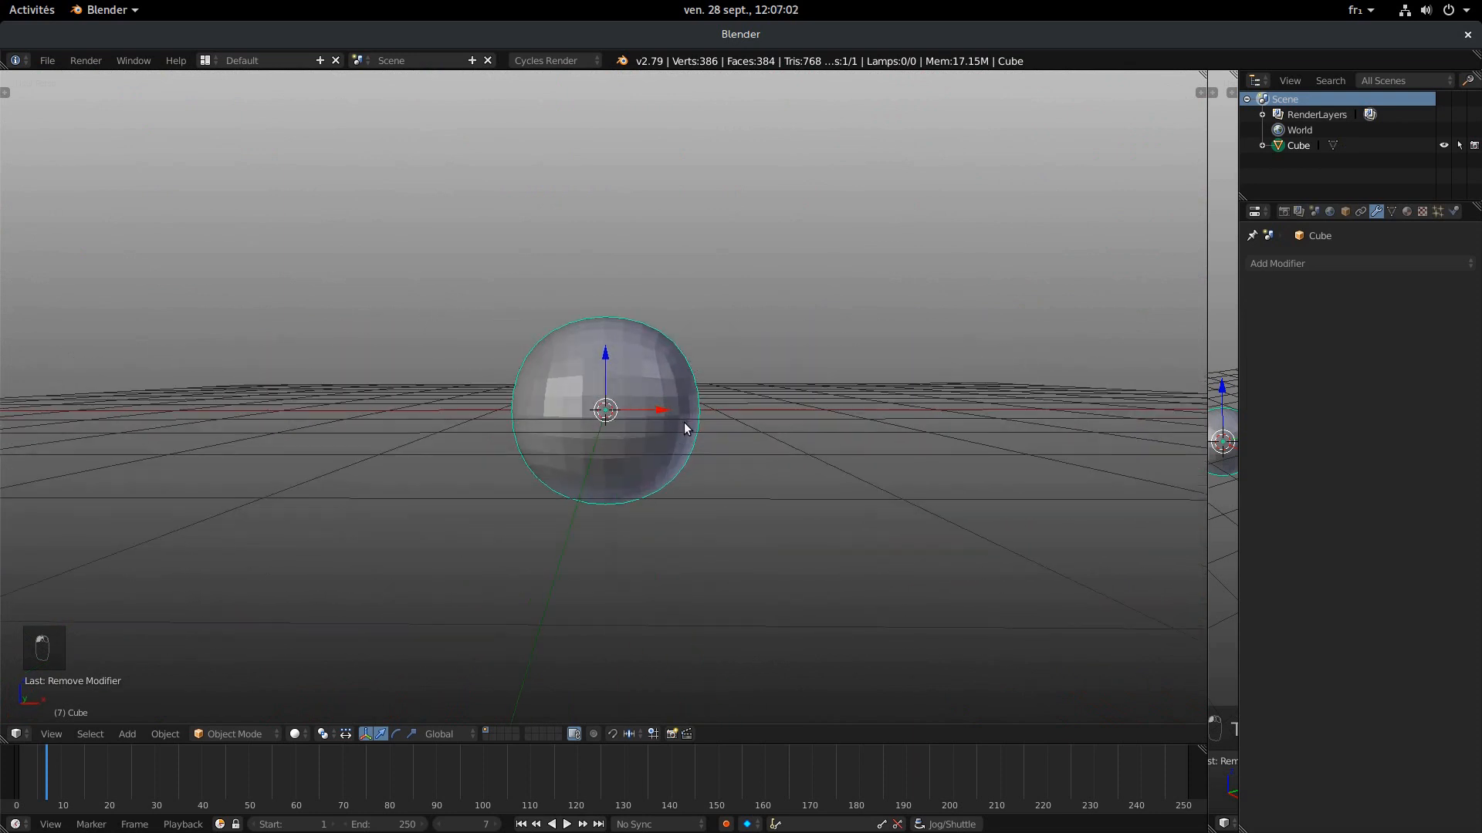
- Compare the rounded cube with a temporary UV Sphere scaled to match its outline in front orthographic view, and delete that sphere
key("KP_1")
key("KP_5")
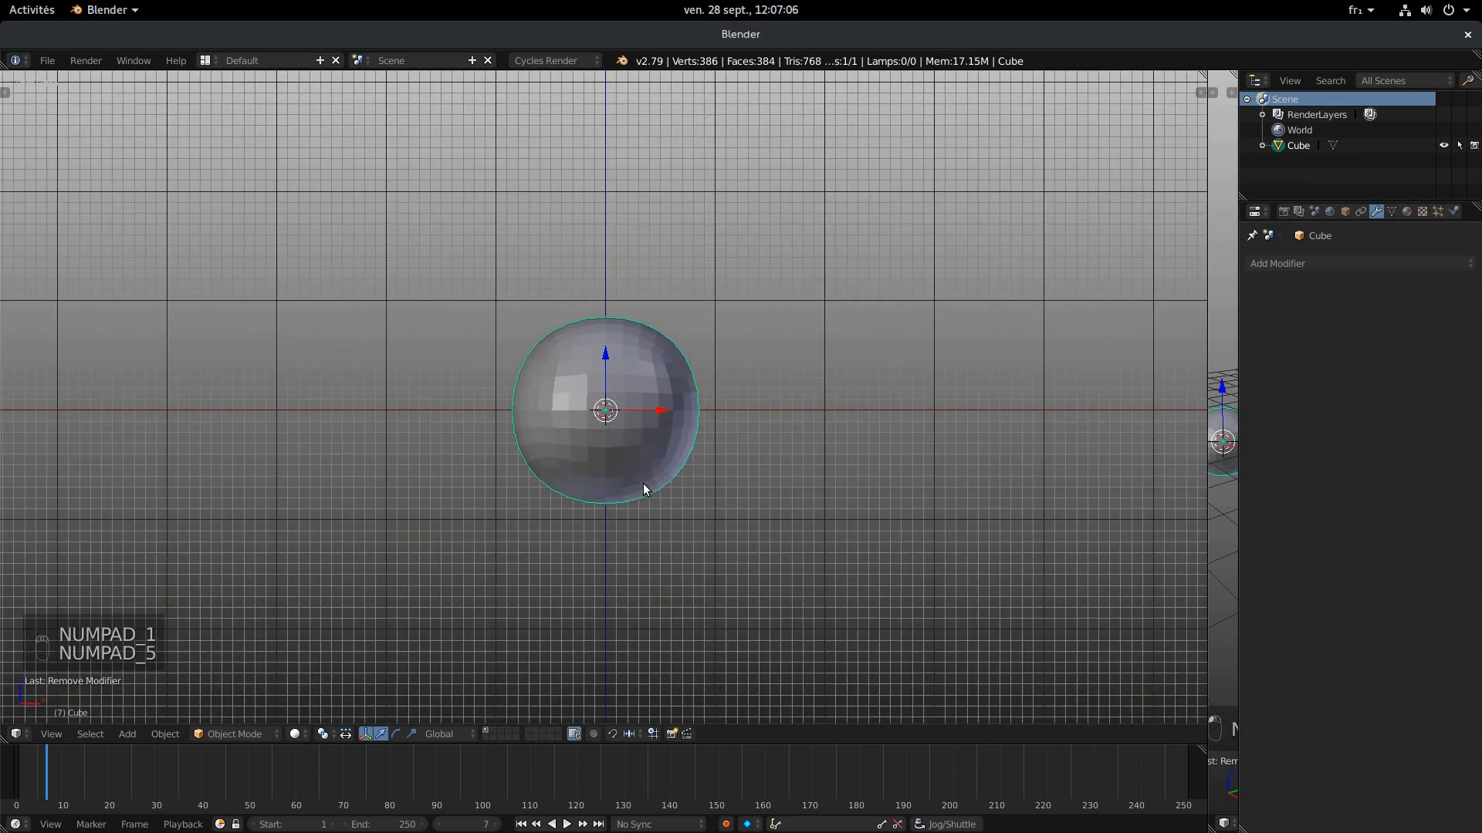
key("shift+a")
mouse_move(642, 483)
left_click(761, 534)
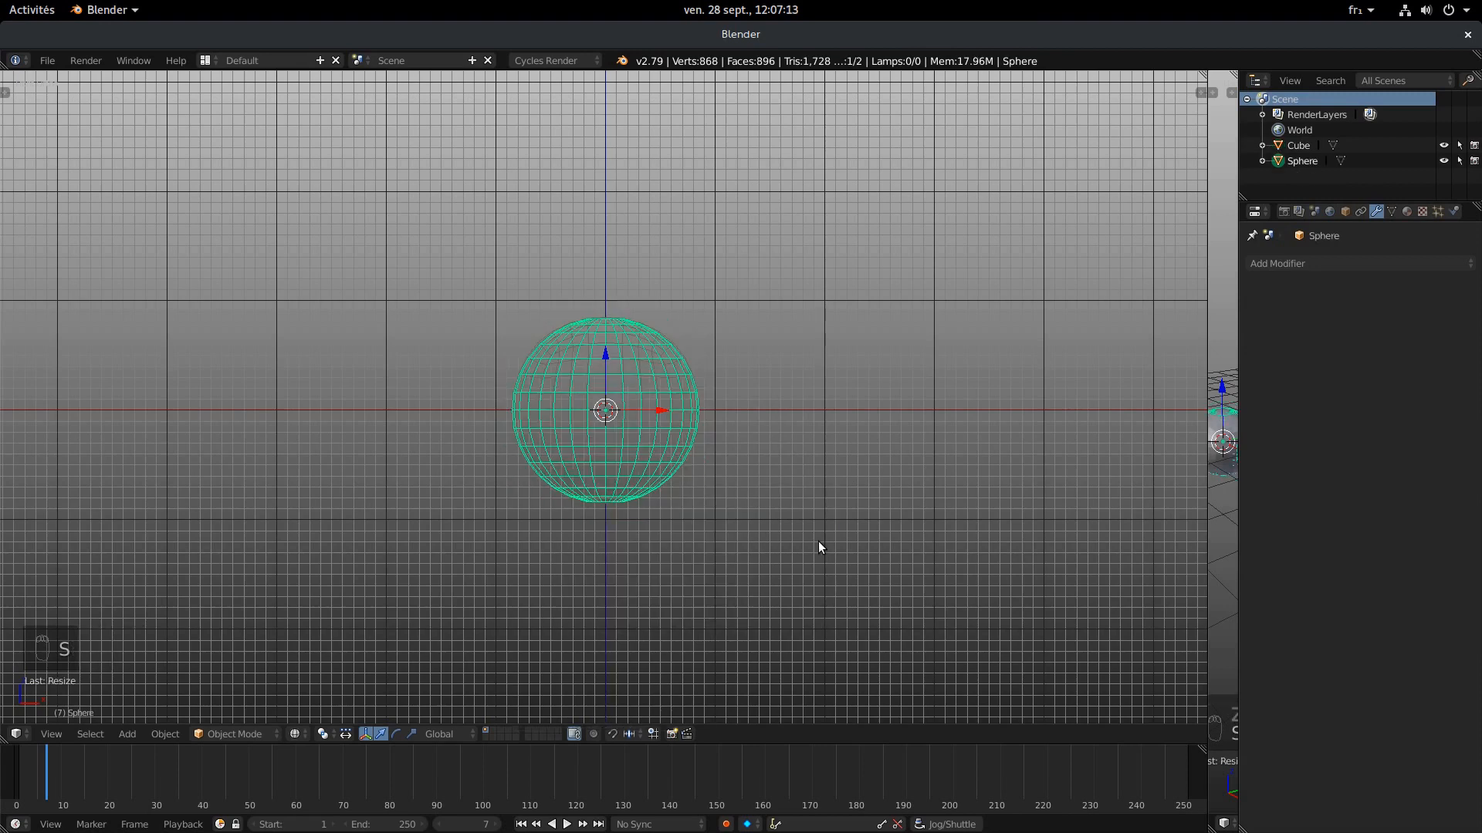
key("z")
scroll(750, 543, "up", 3)
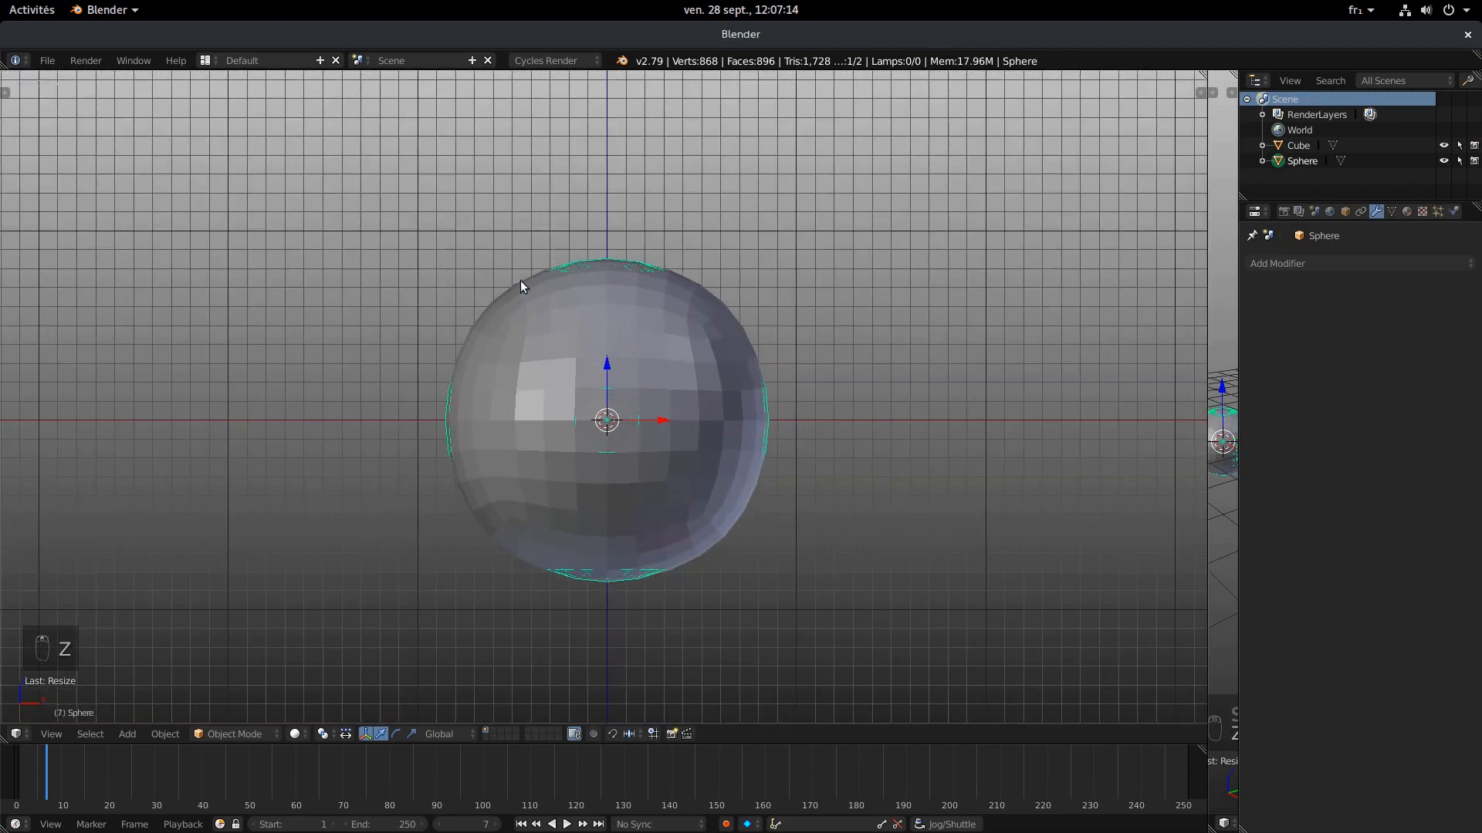
key("x")
left_click(877, 399)
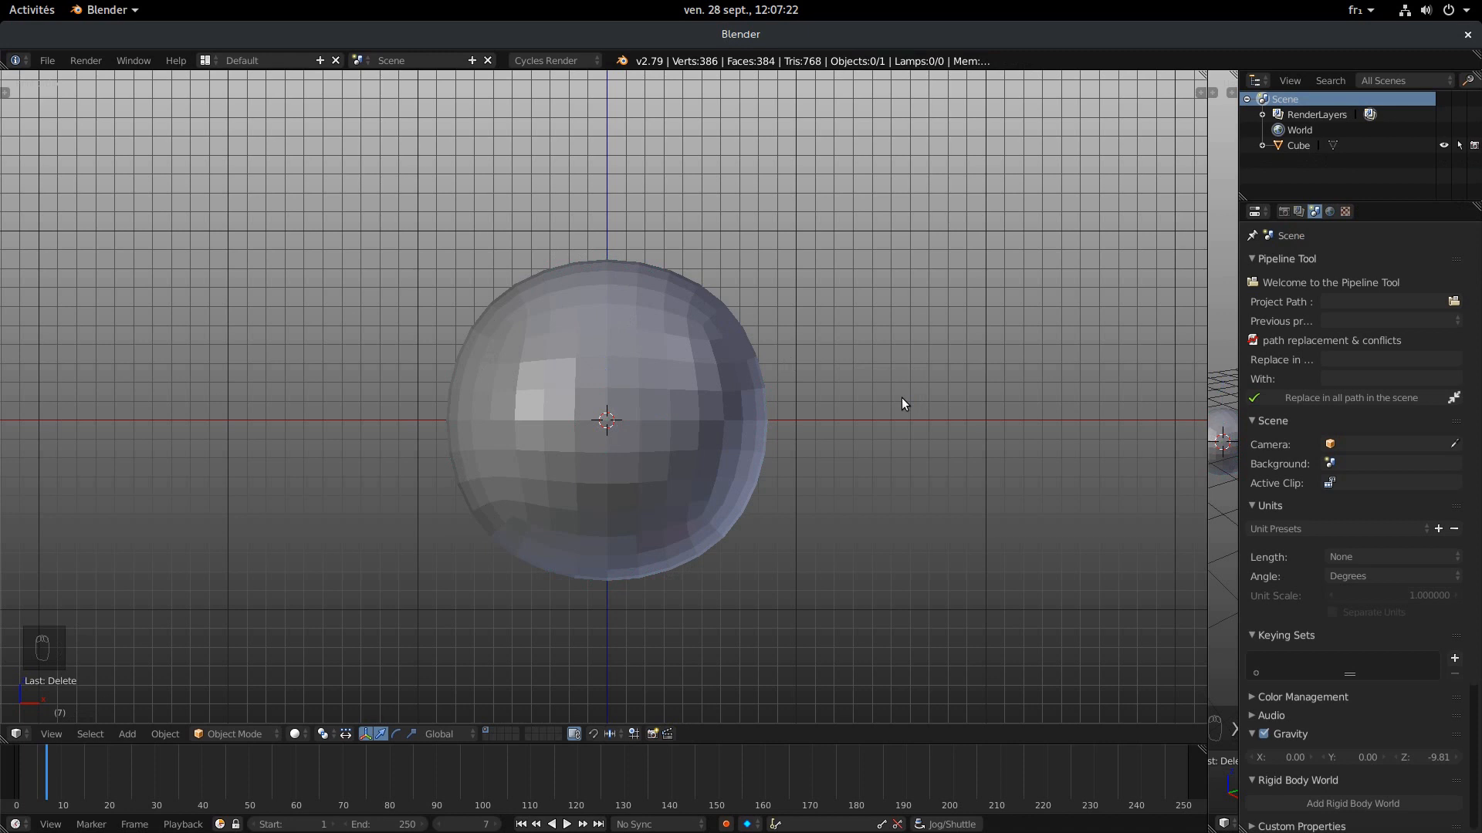
- Return to perspective view and examine the rounded cube's shape from several angles, leaving it deselected
key("KP_5")
scroll(901, 396, "down", 2)
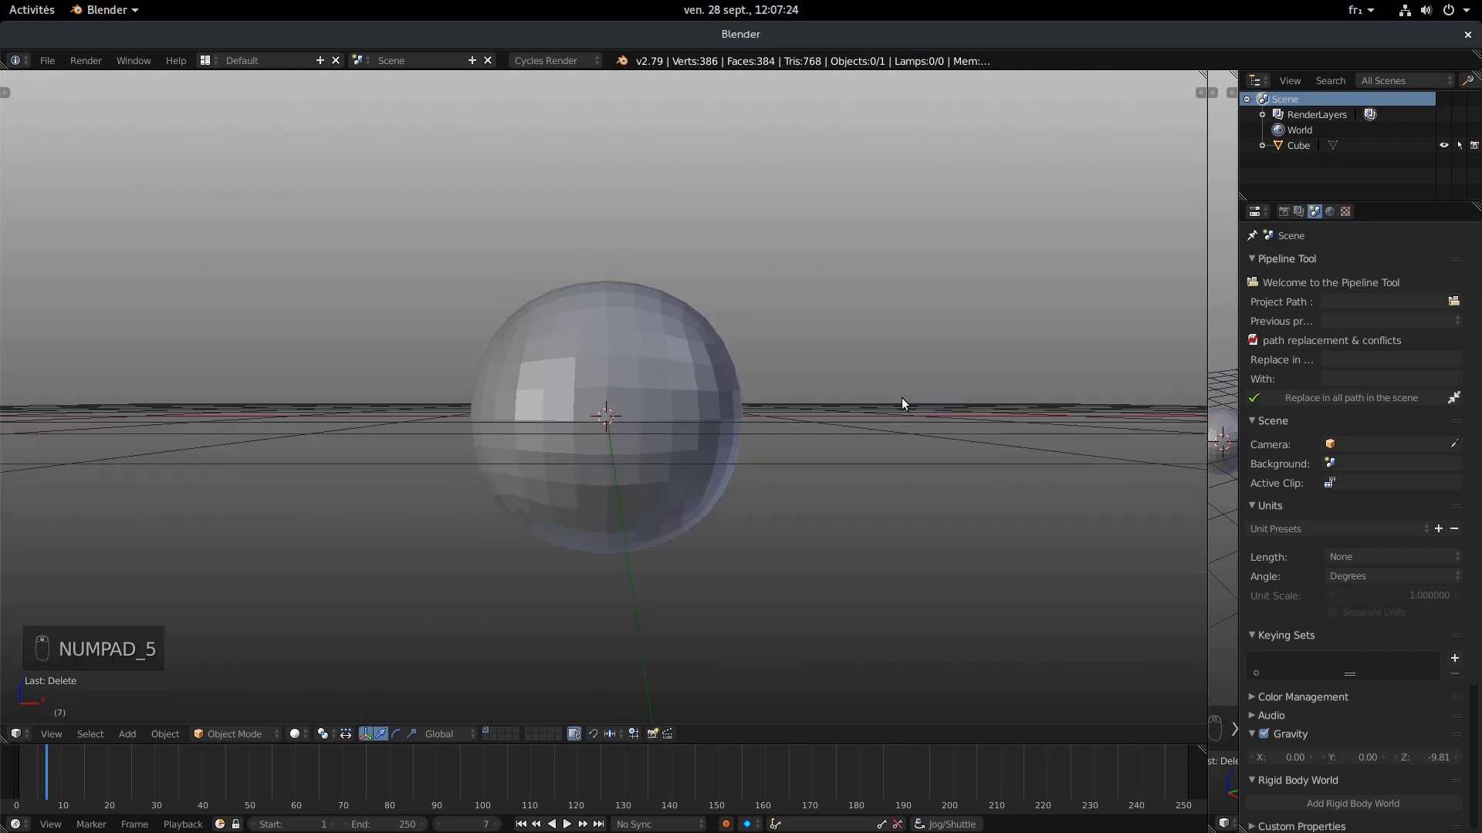
middle_click_drag(901, 396, 891, 417)
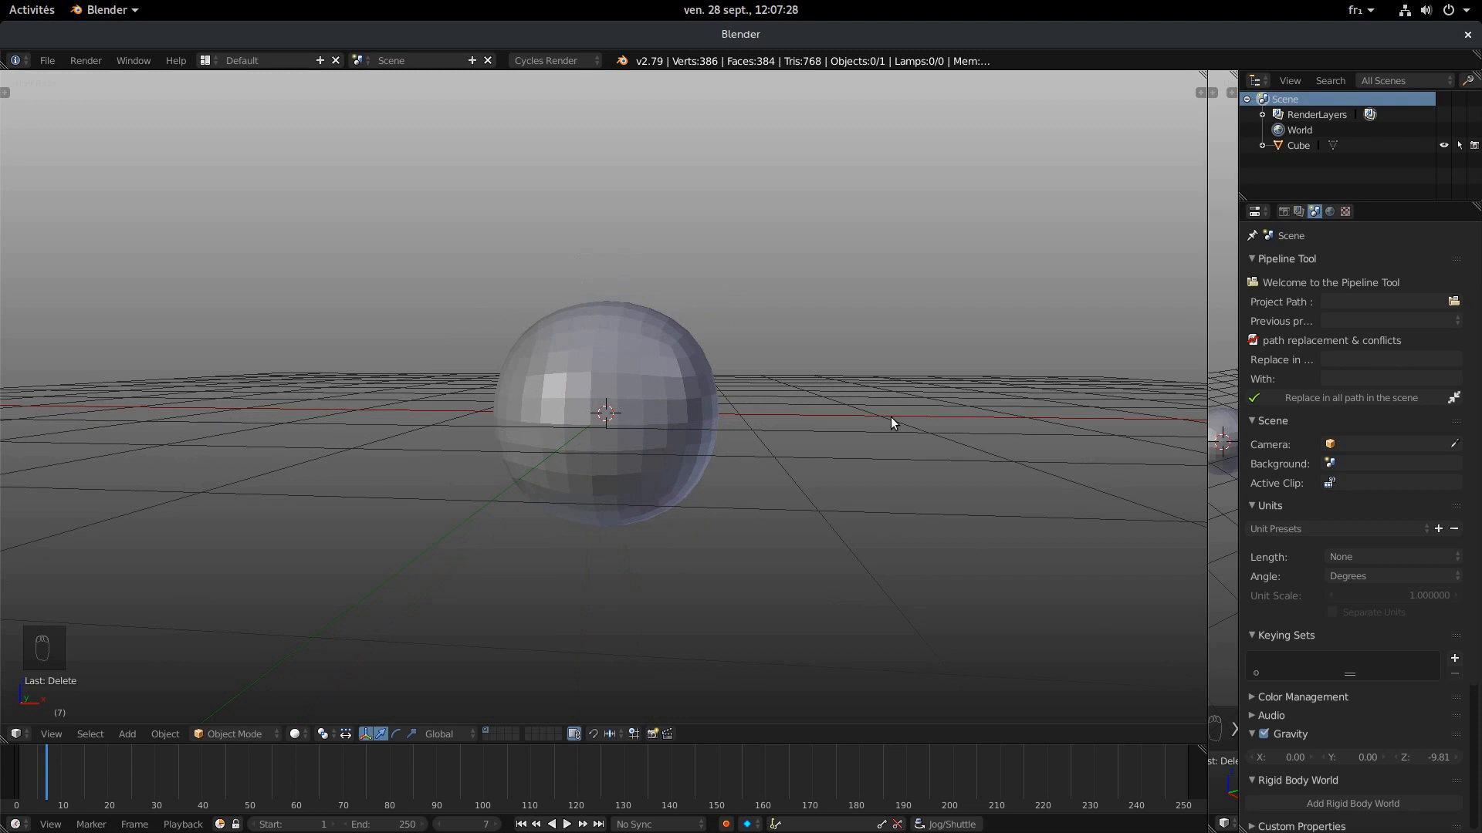
right_click(734, 413)
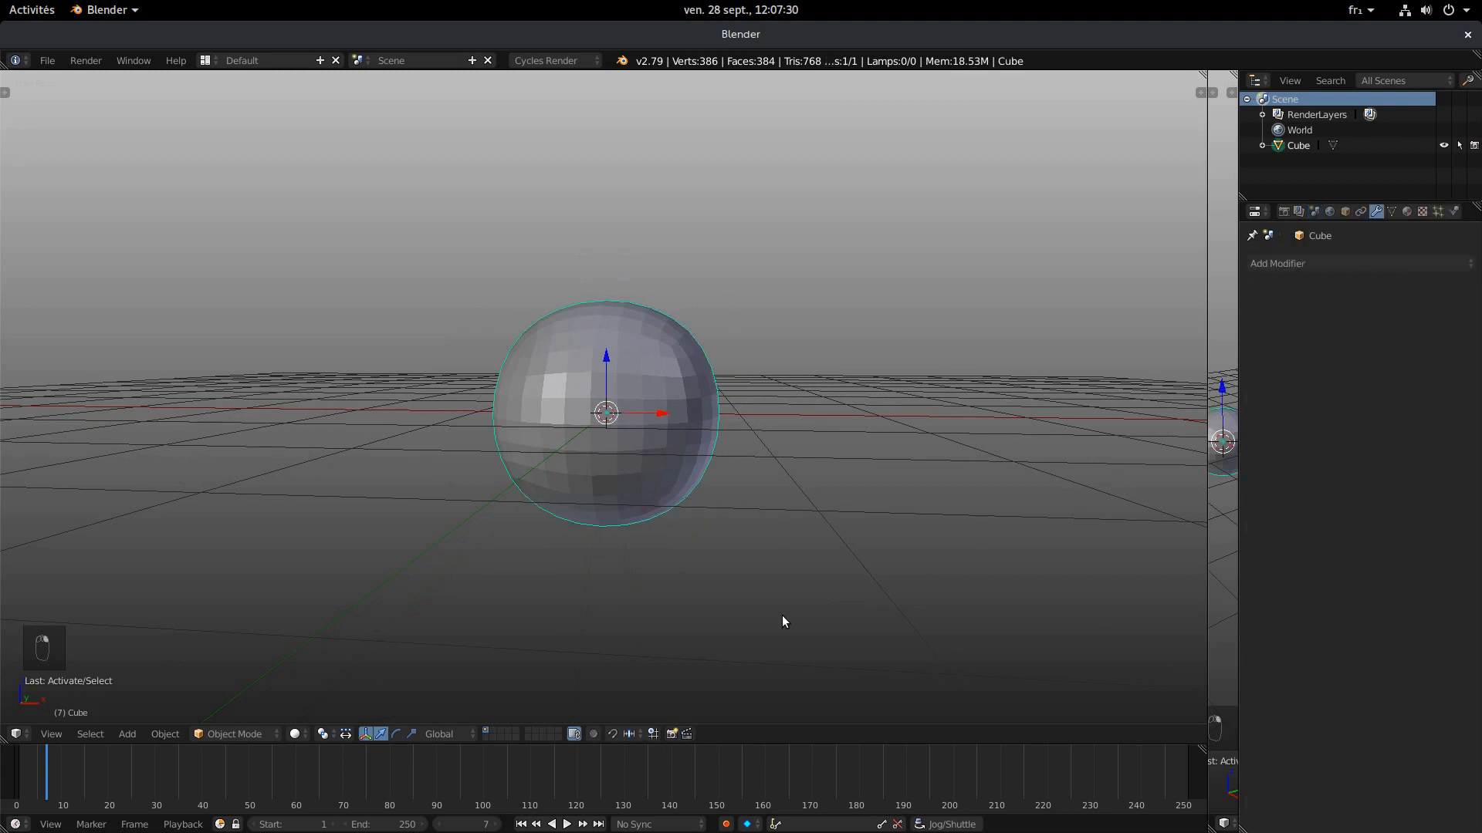
key("a")
middle_click_drag(763, 526, 711, 561)
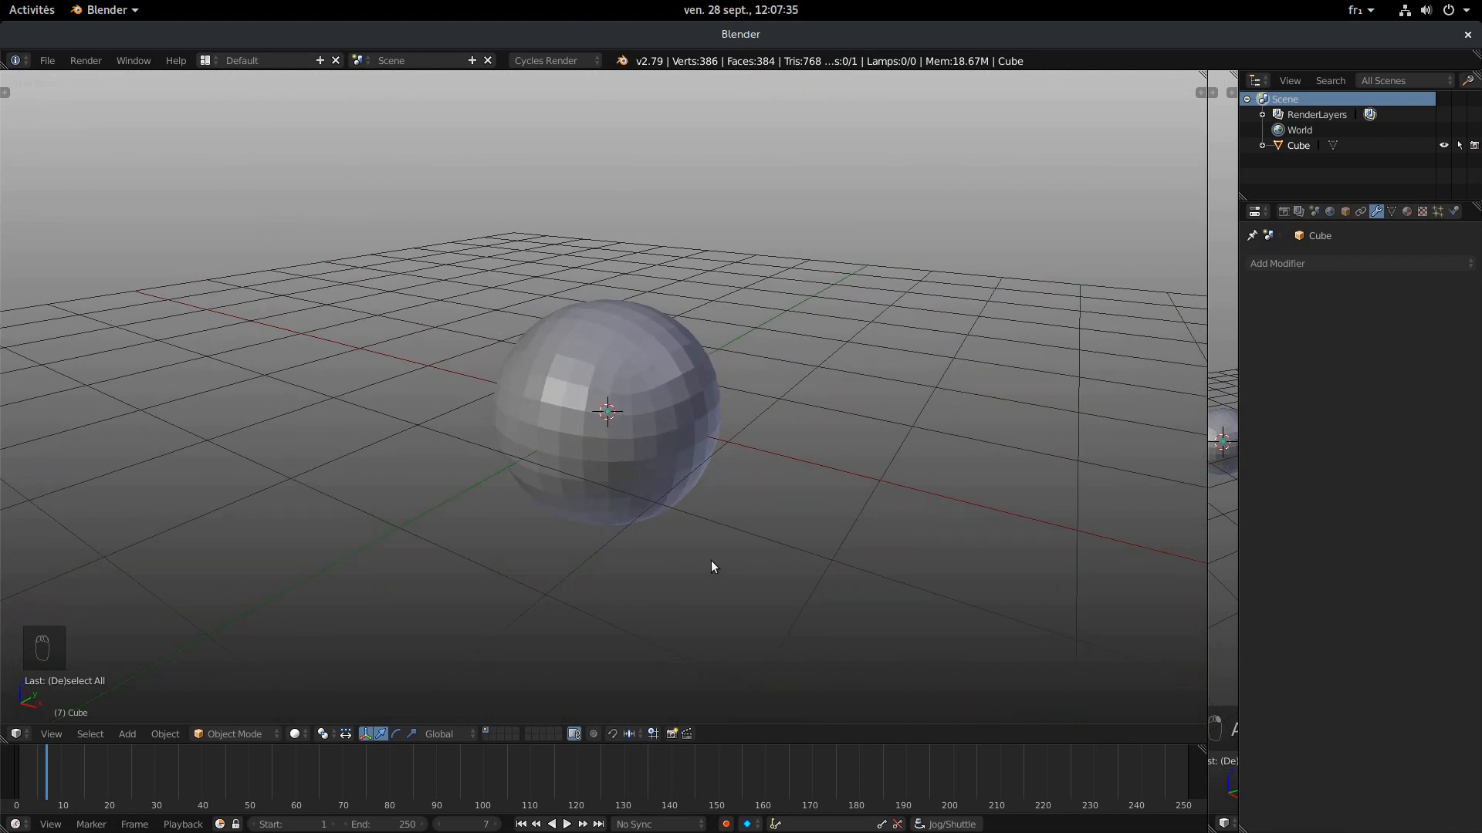
middle_click_drag(711, 560, 710, 517)
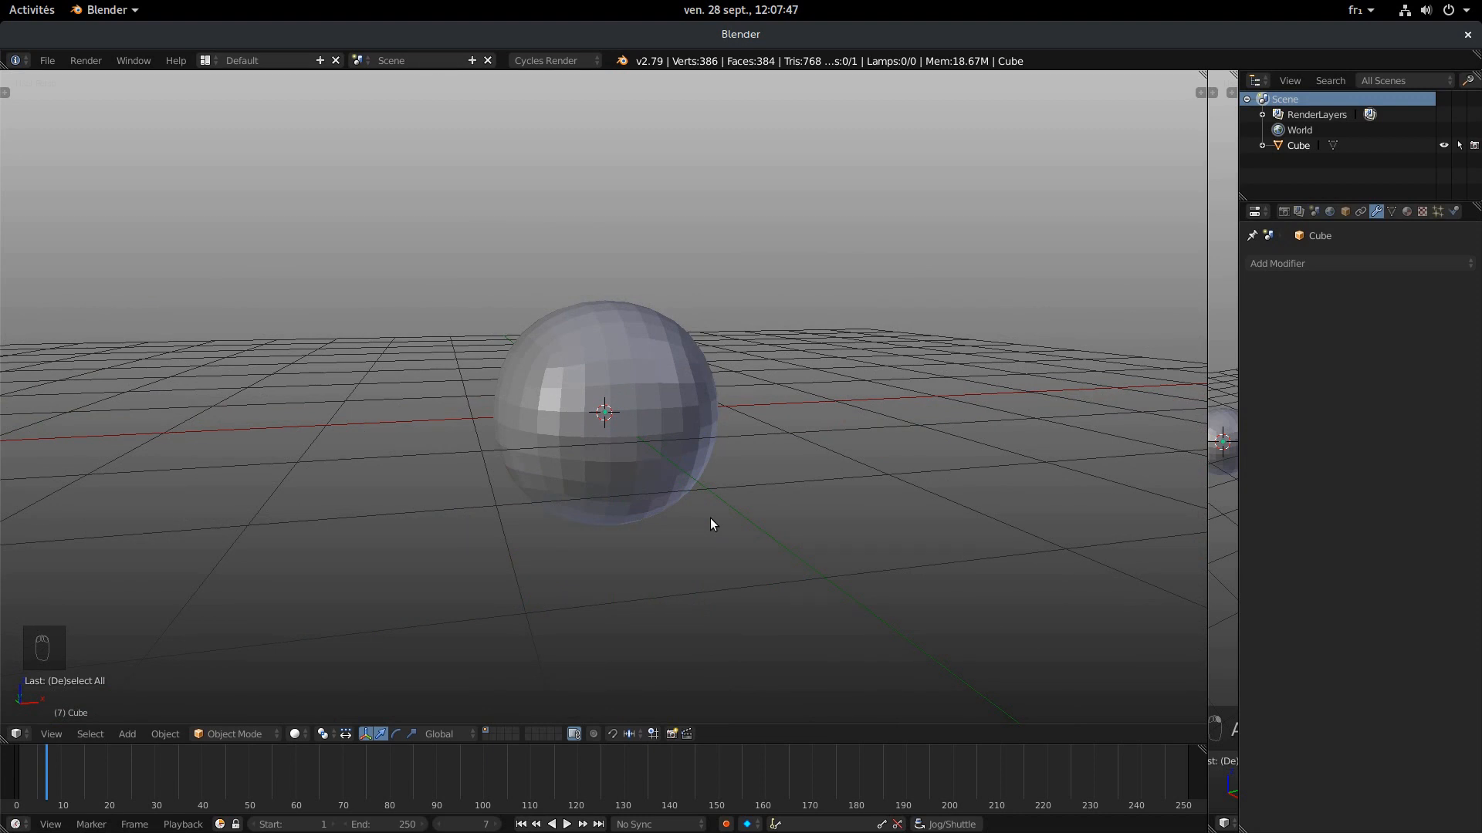
- Select a single vertex on the side of the rounded cube in Edit Mode and enable proportional editing
key("Tab")
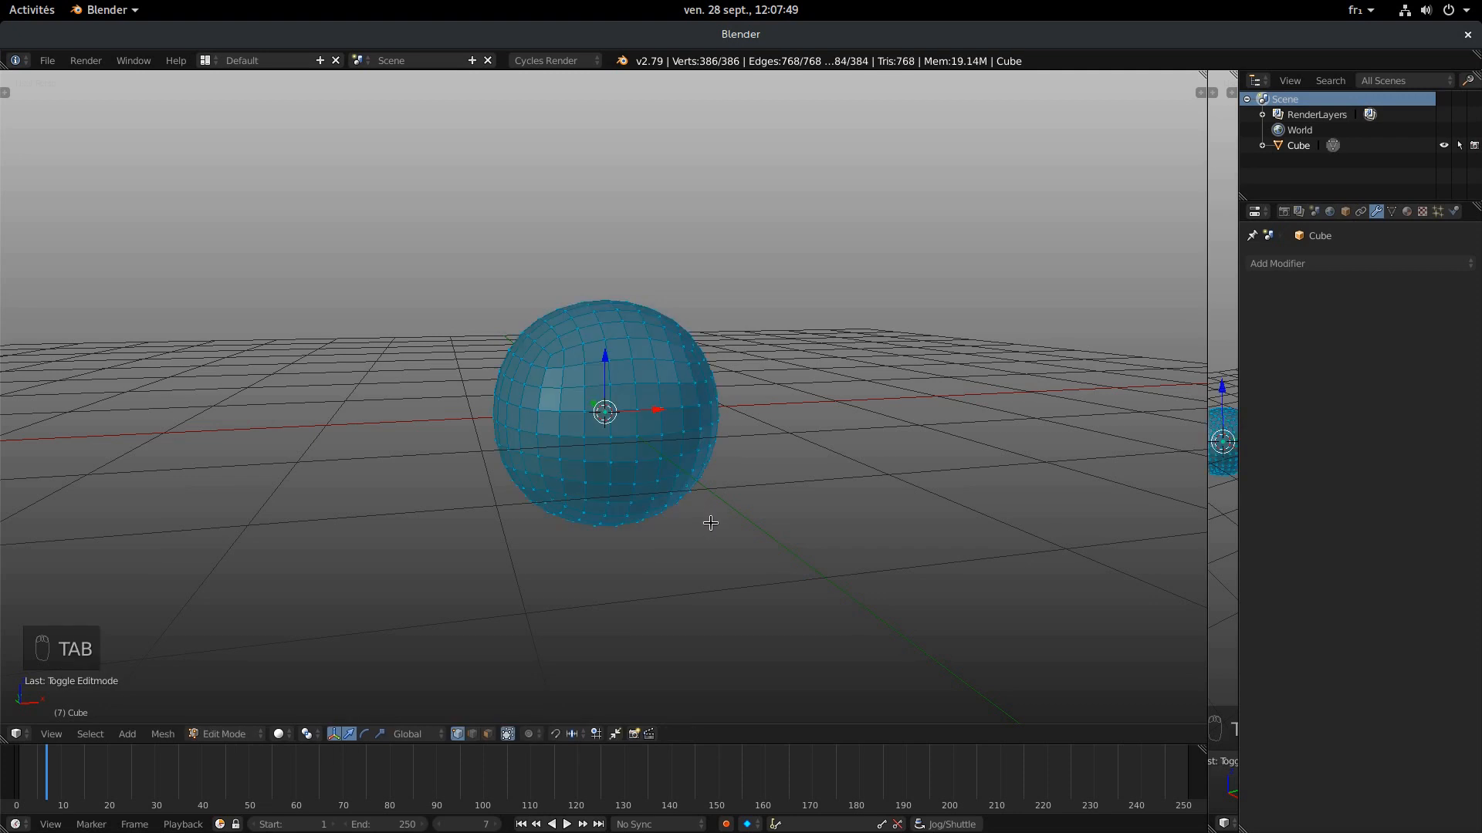
middle_click_drag(709, 519, 705, 463)
right_click(705, 462)
key("o")
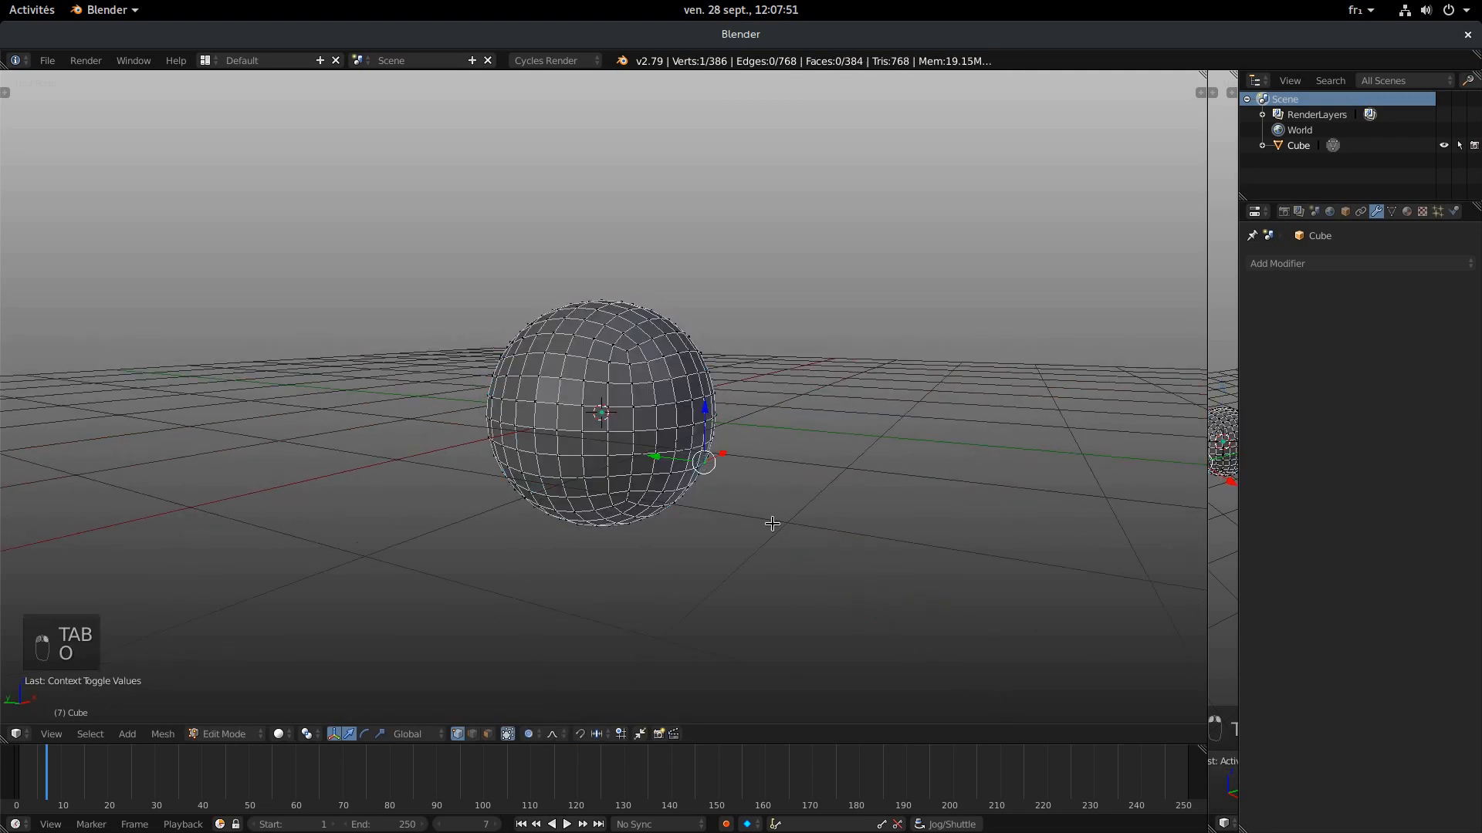
- Try pulling the selected vertex with smooth proportional falloff, cancel each move, and return to Object Mode
key("g")
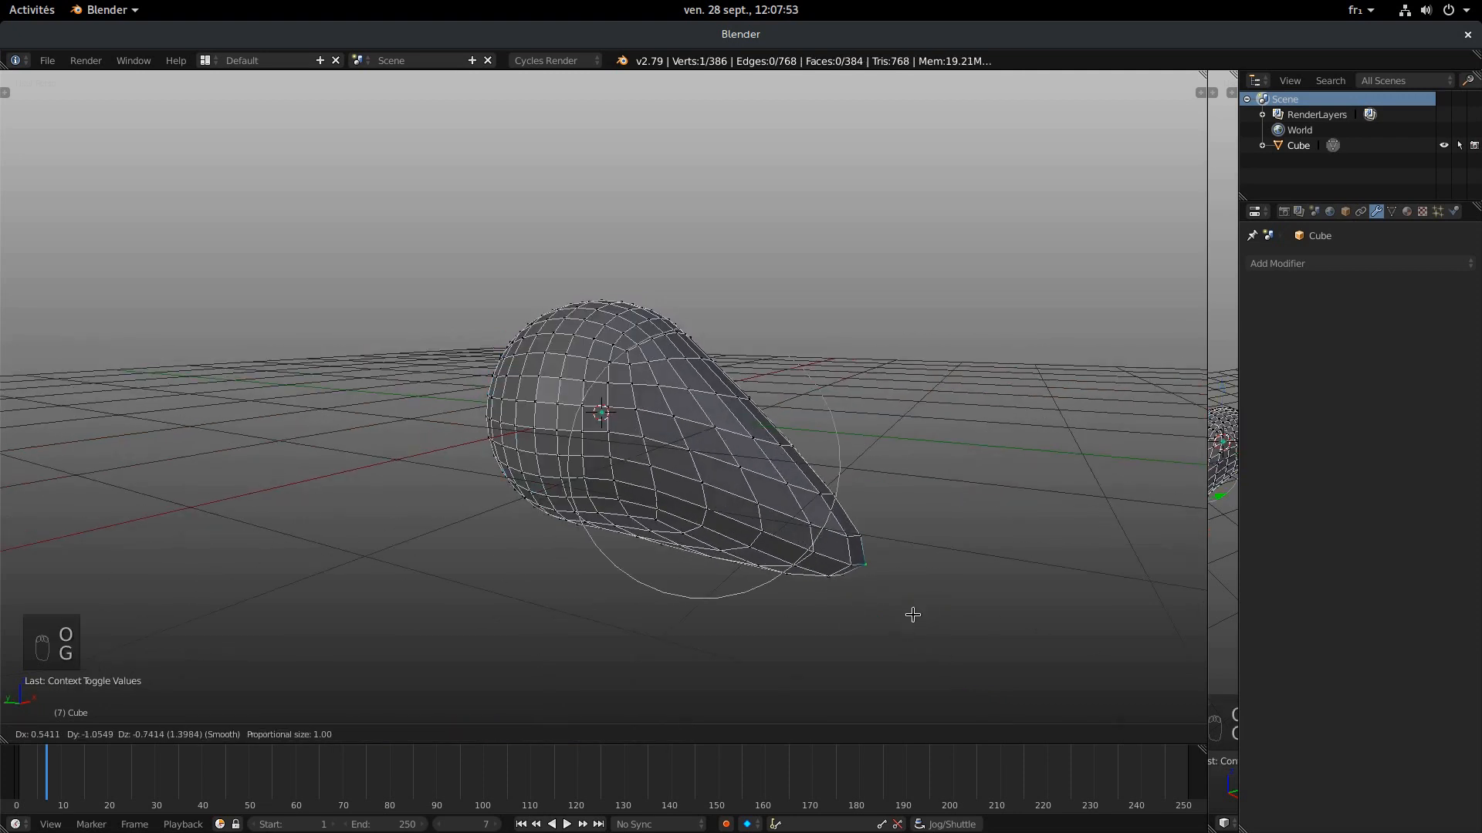
right_click(795, 557)
key("g")
right_click(887, 610)
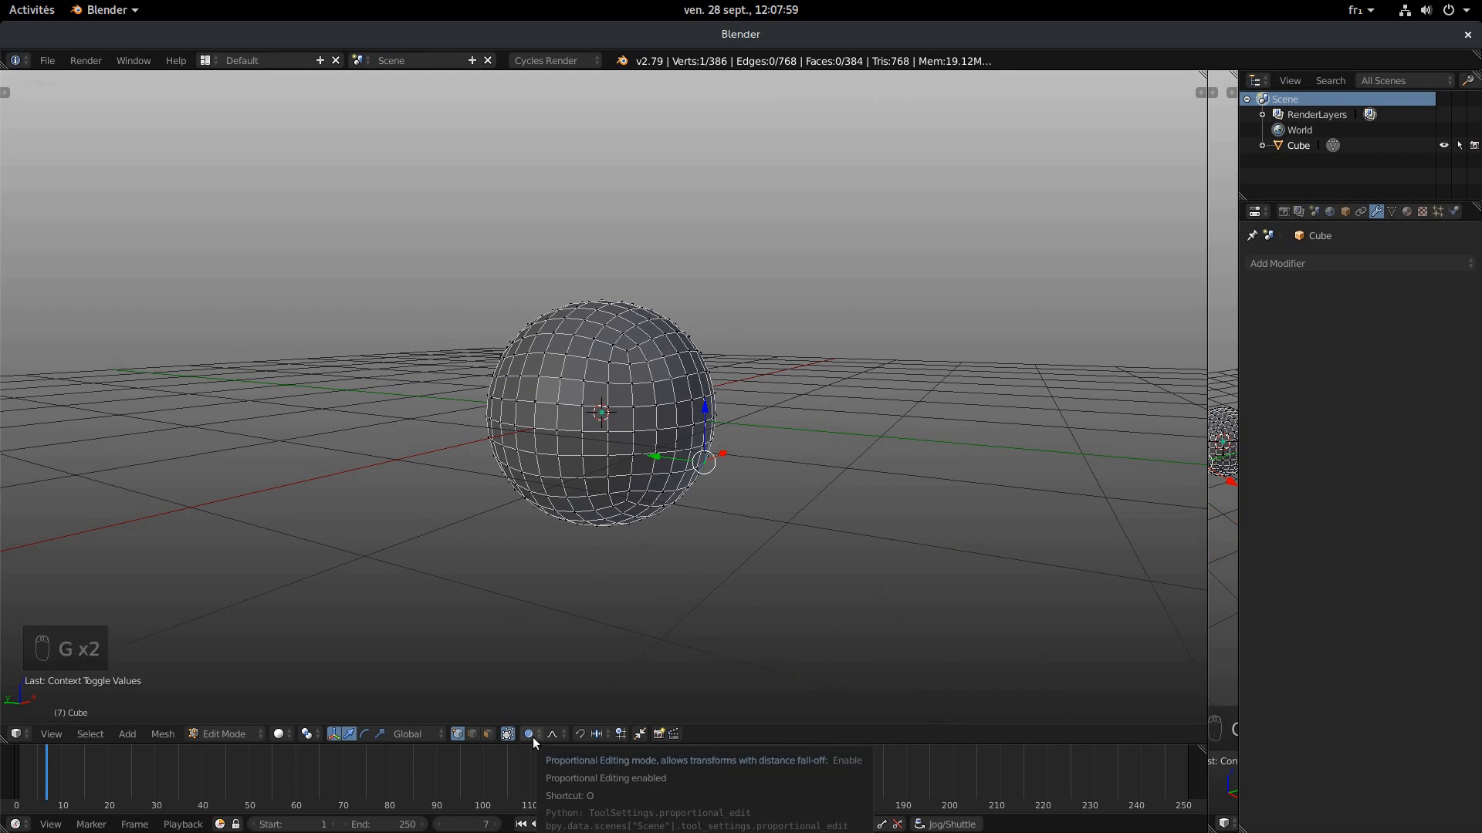
key("g")
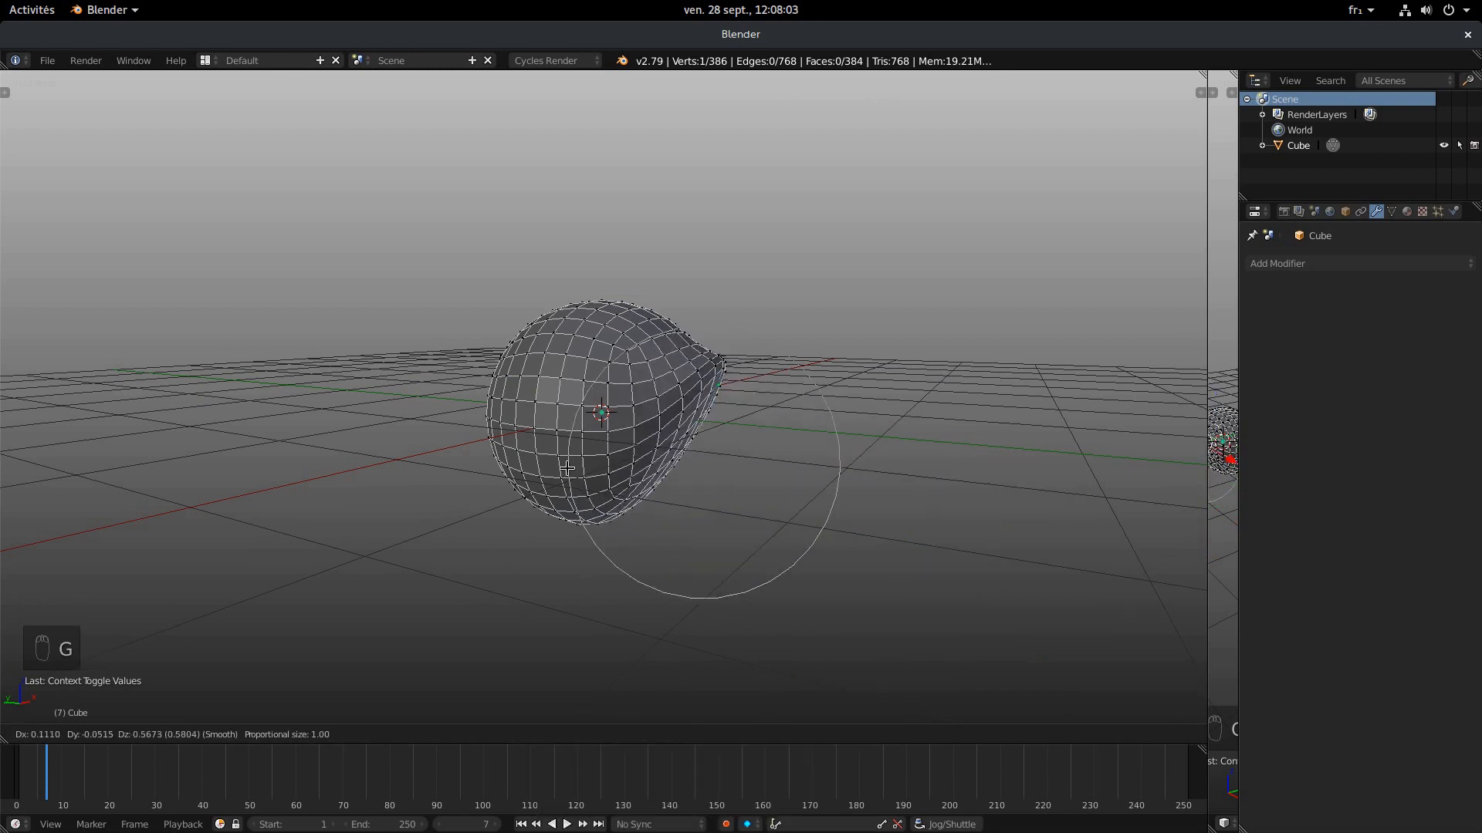
right_click(803, 592)
key("Tab")
mouse_move(791, 514)
middle_mouse_down()
mouse_move(846, 492)
mouse_move(812, 499)
middle_mouse_up()
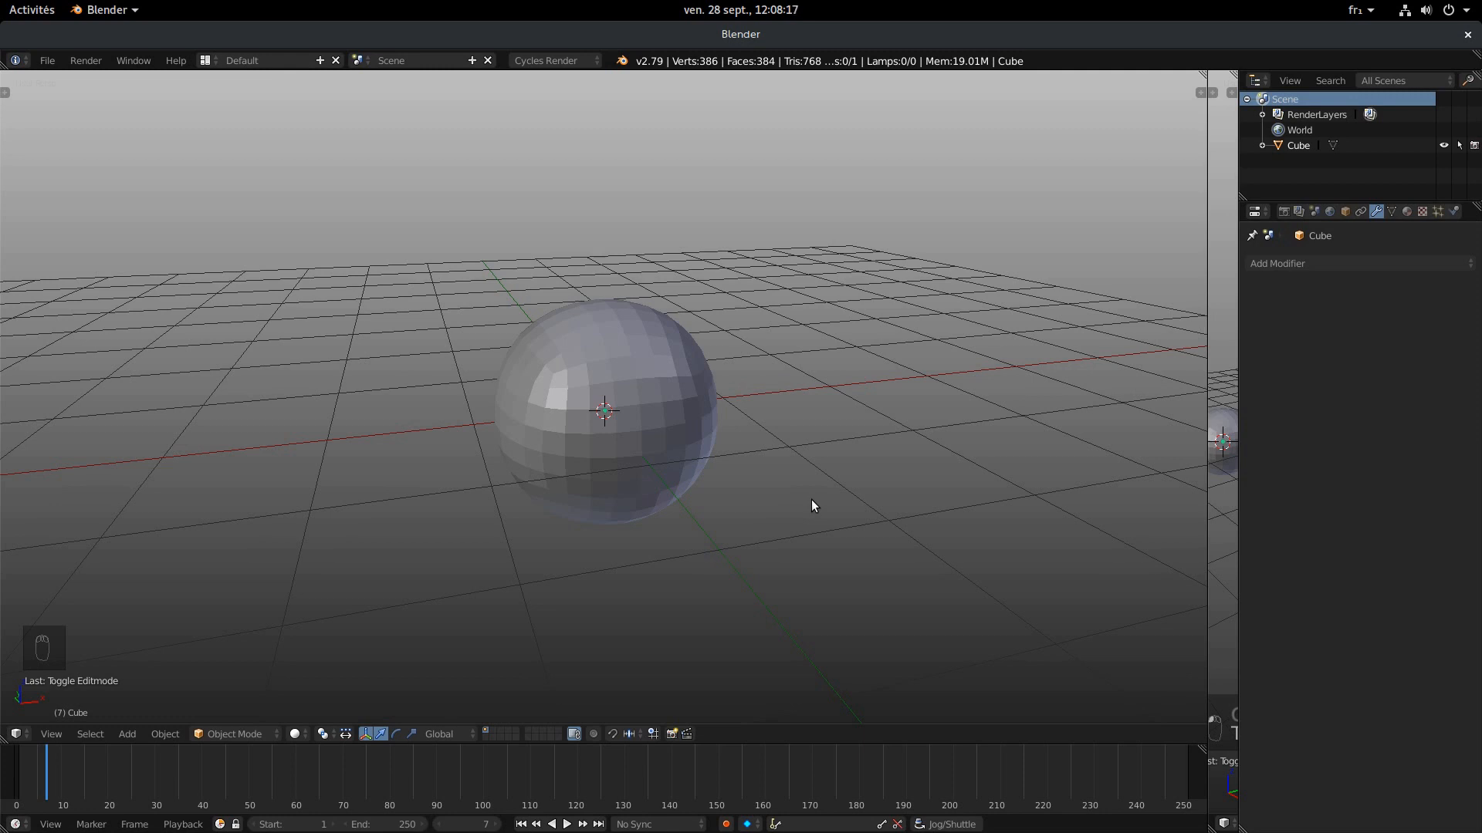
middle_click_drag(812, 499, 776, 562)
key("a")
key("a")
key("a")
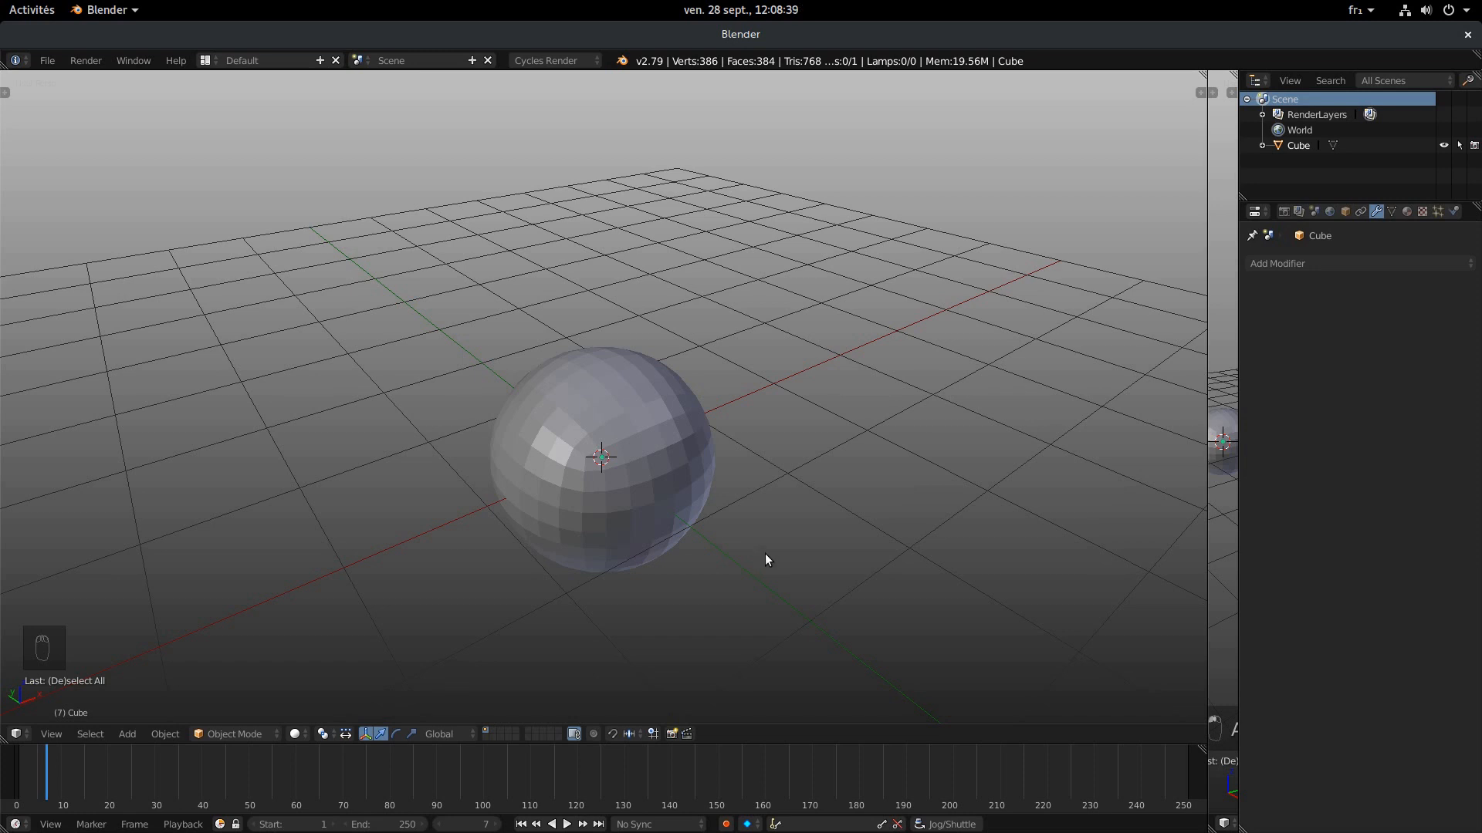
middle_click_drag(757, 489, 463, 477)
- Add a Displace modifier to the rounded cube
right_click(611, 435)
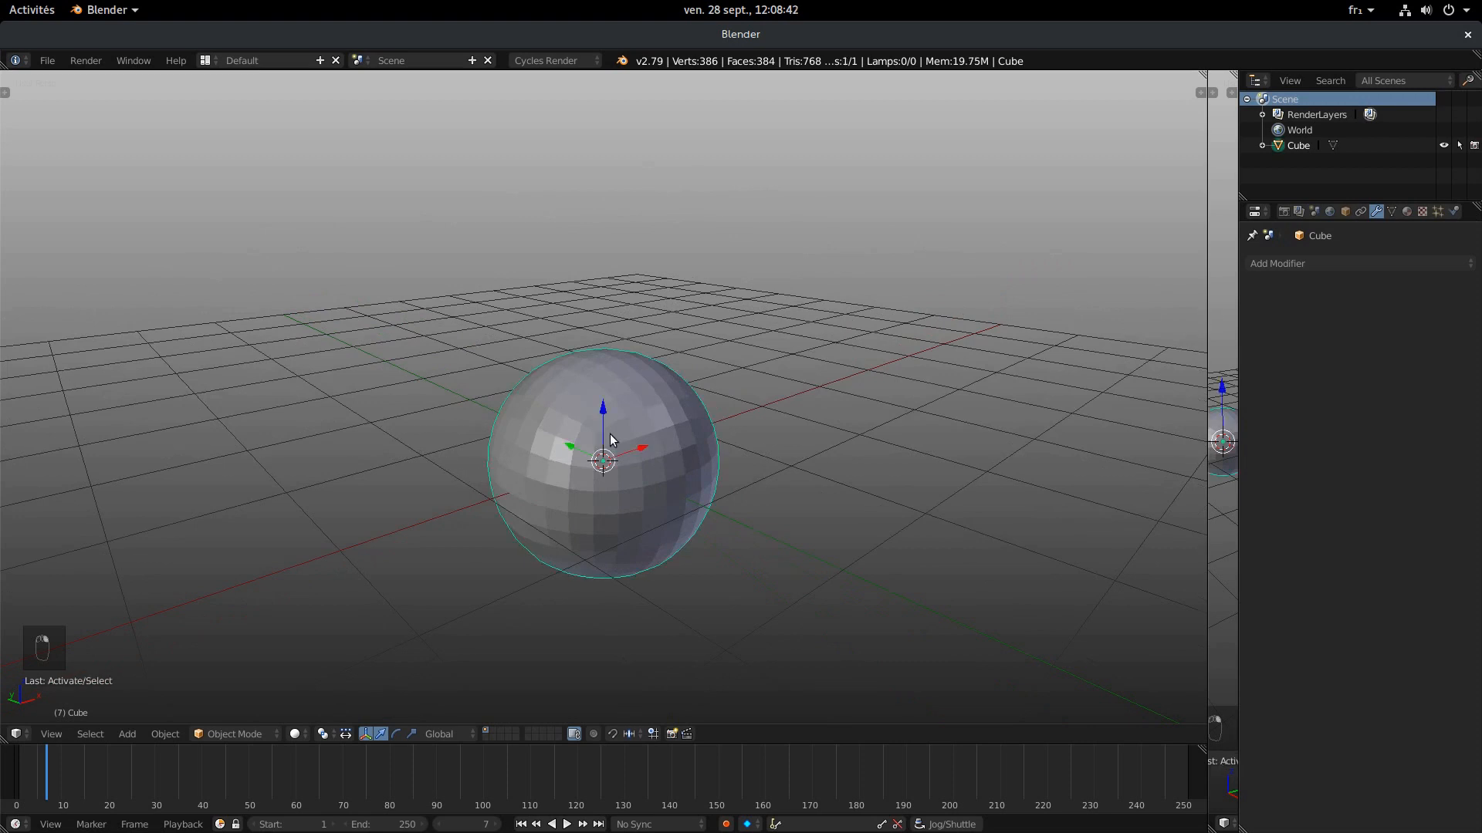
left_click(1298, 263)
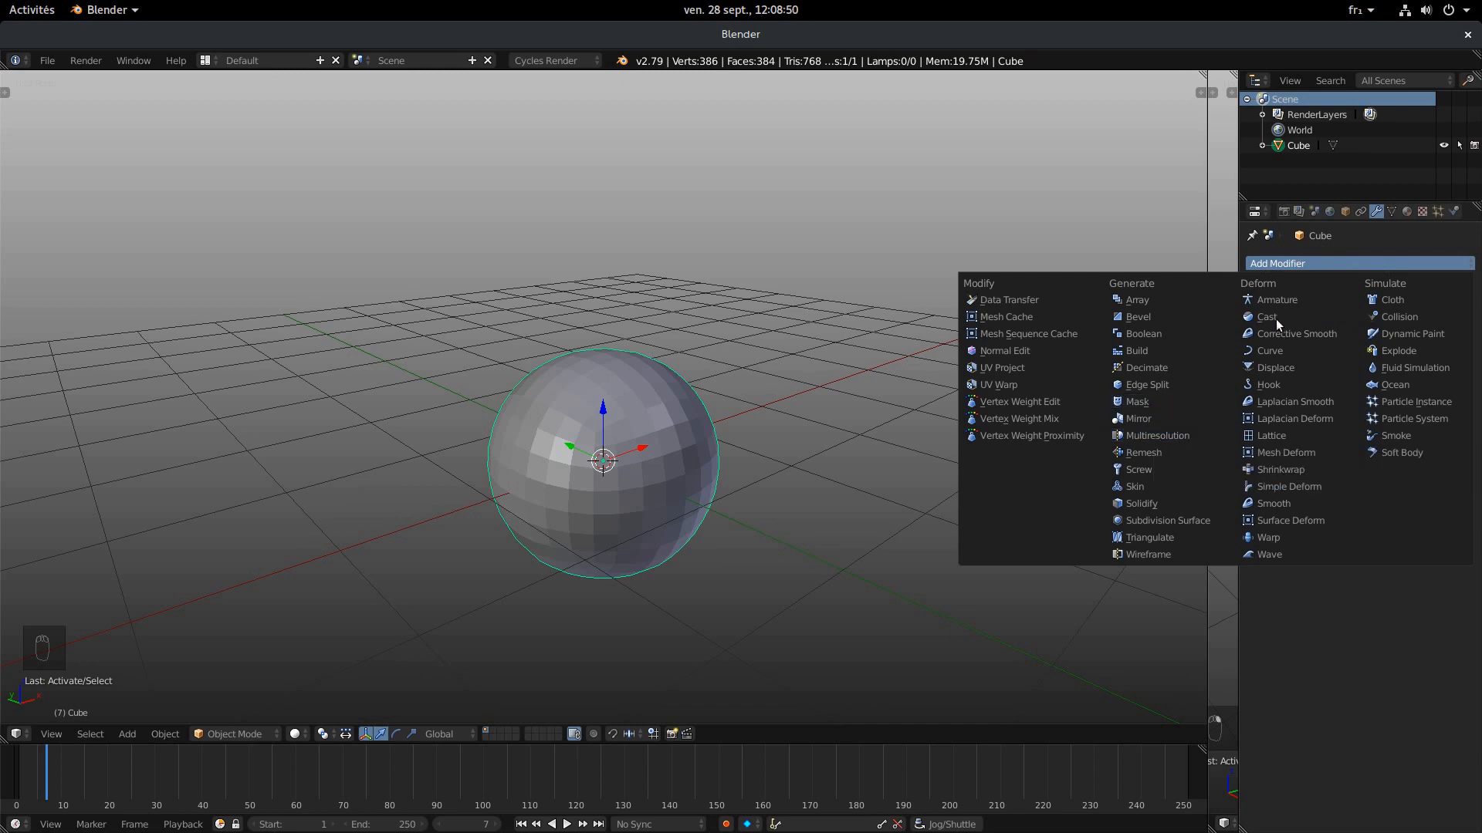
left_click(1270, 369)
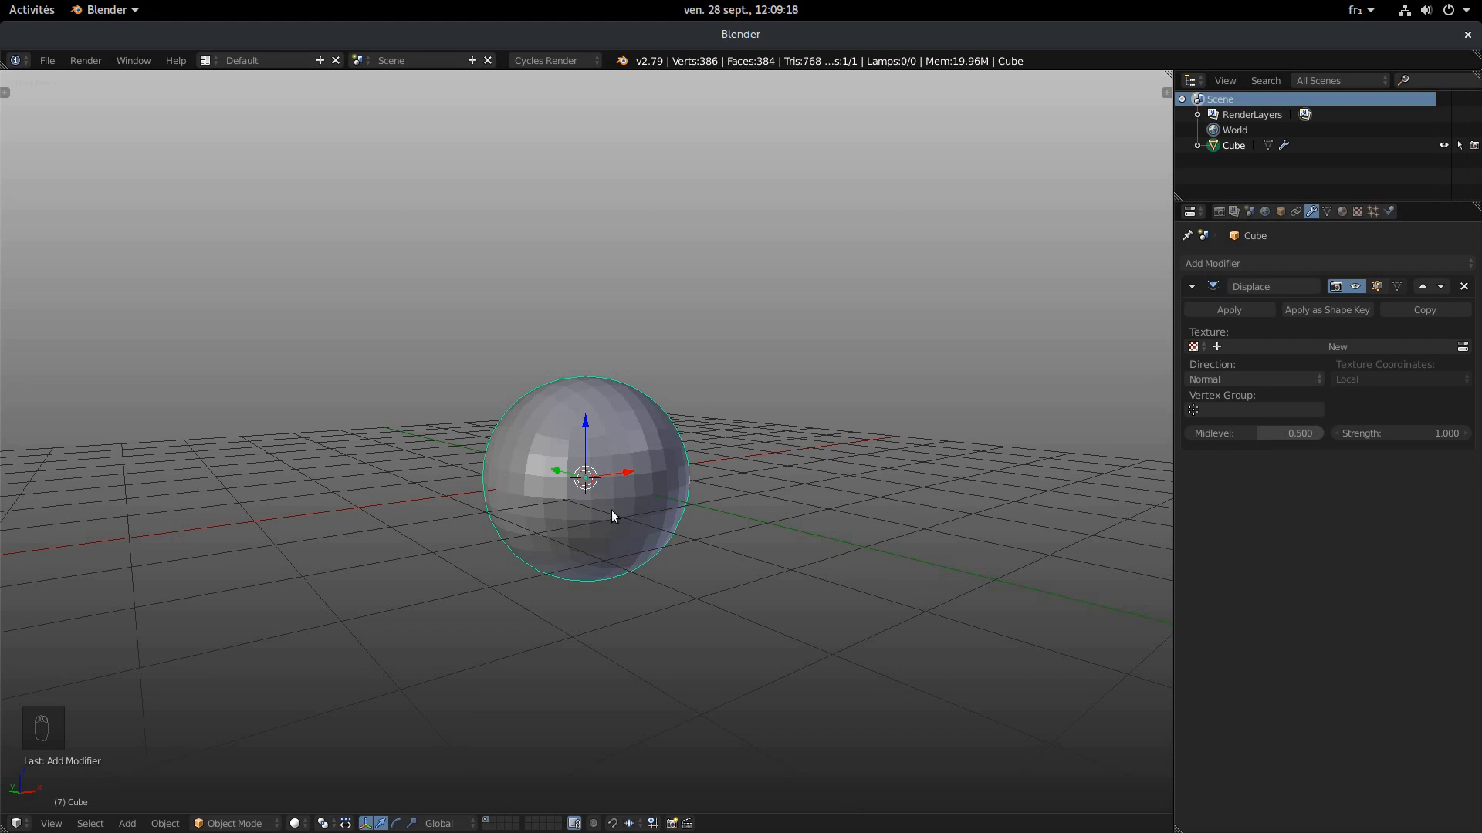
- Create a new texture for the Displace modifier and name it displace_meteor
left_click(1292, 350)
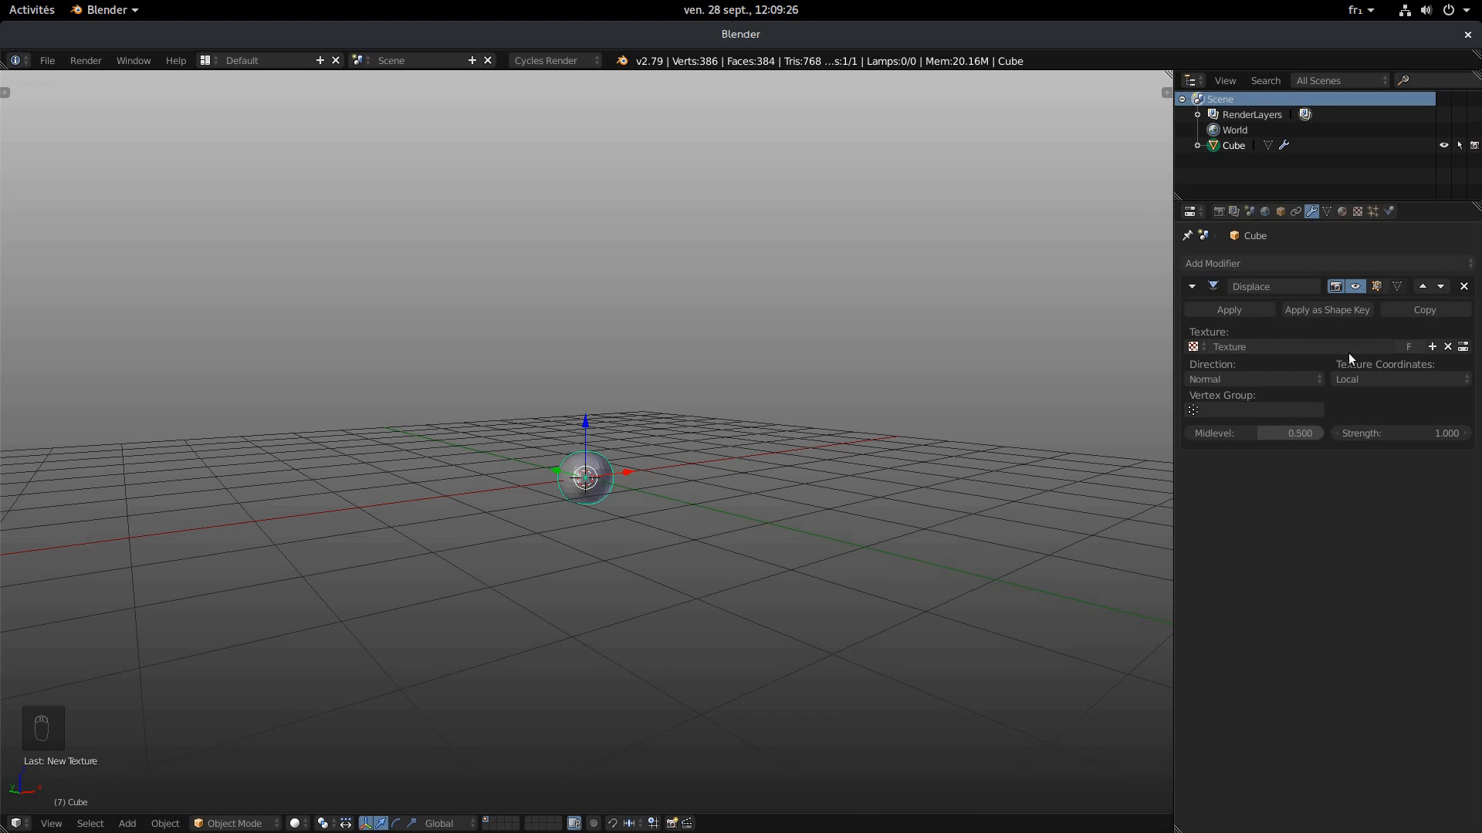
left_click(1313, 347)
type("displace_m")
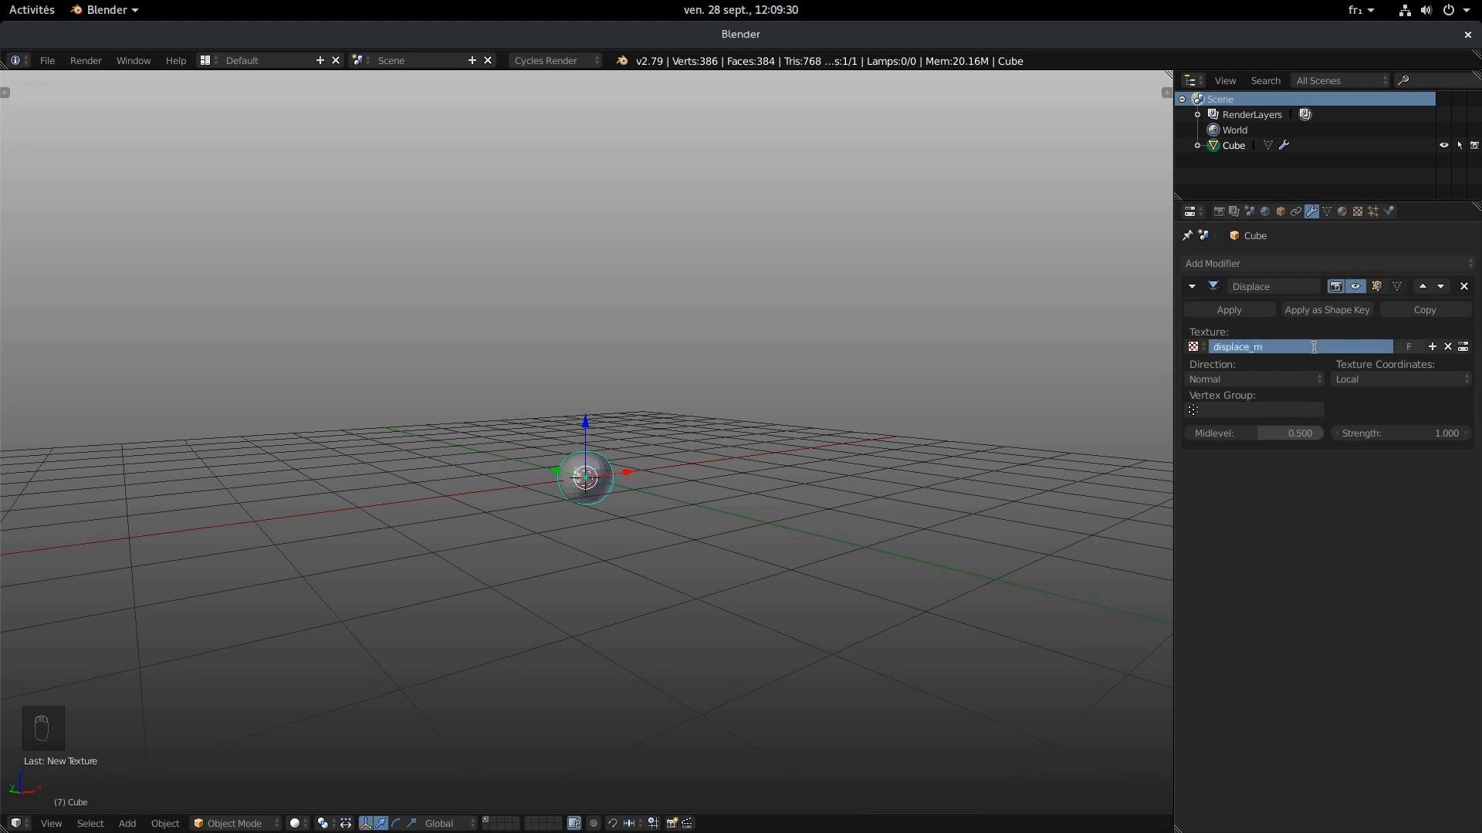
type("eteor")
key("Return")
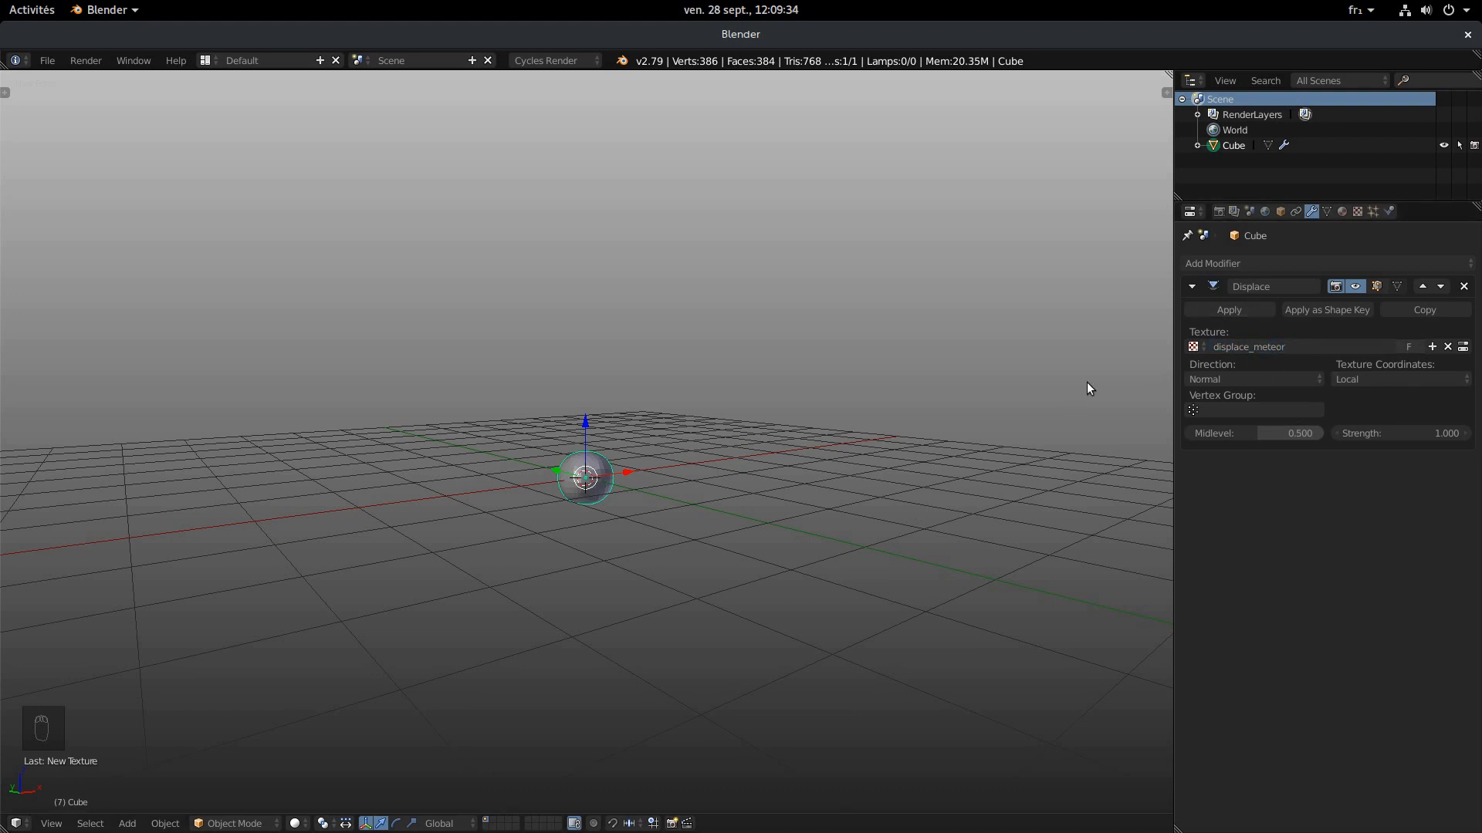
- Change the displace_meteor texture's type to Clouds
left_click(1357, 212)
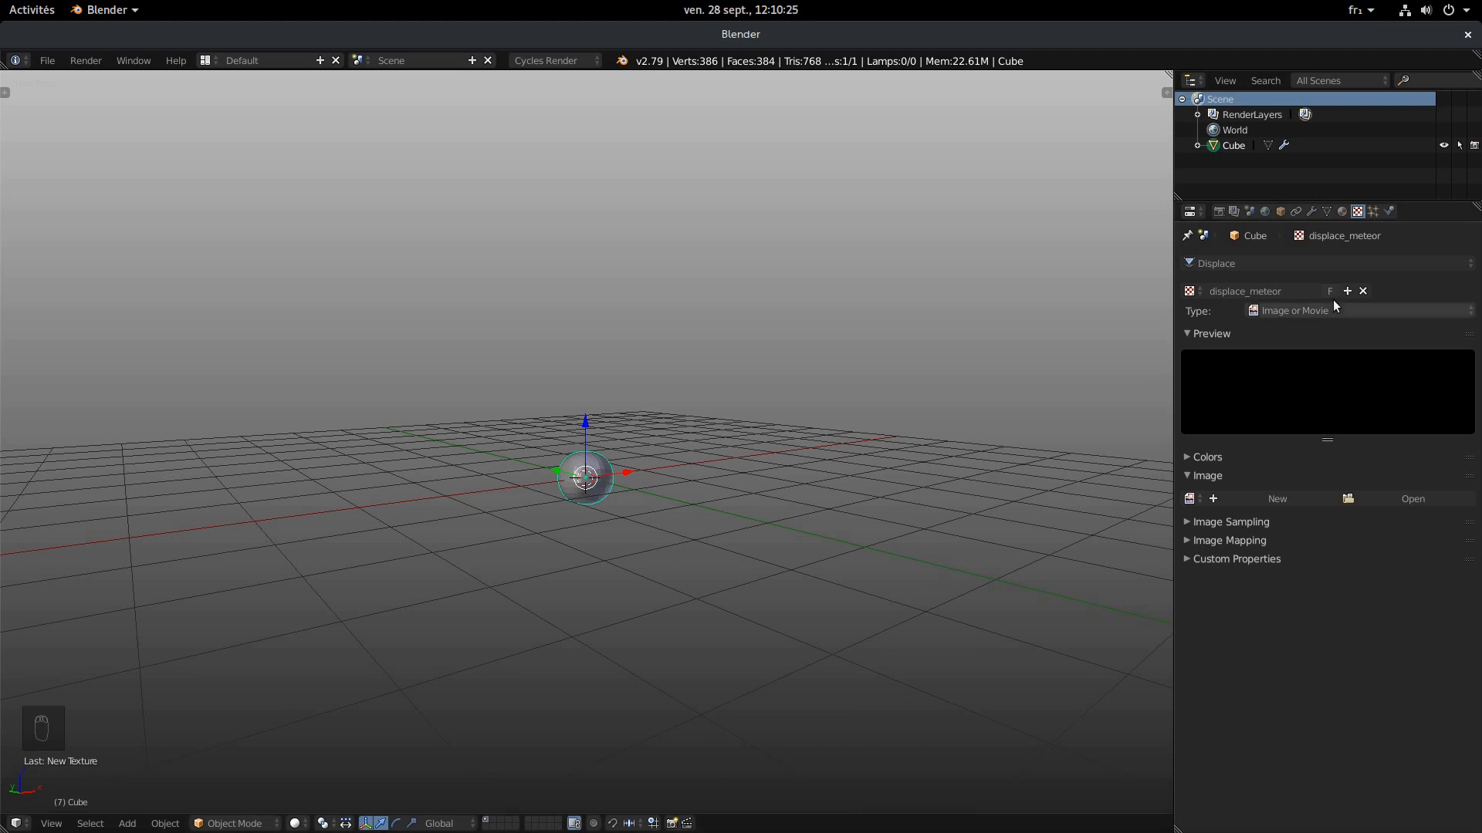
scroll(697, 478, "up", 5)
mouse_move(712, 387)
middle_mouse_down()
mouse_move(721, 546)
mouse_move(701, 404)
middle_mouse_up()
scroll(701, 404, "down", 3)
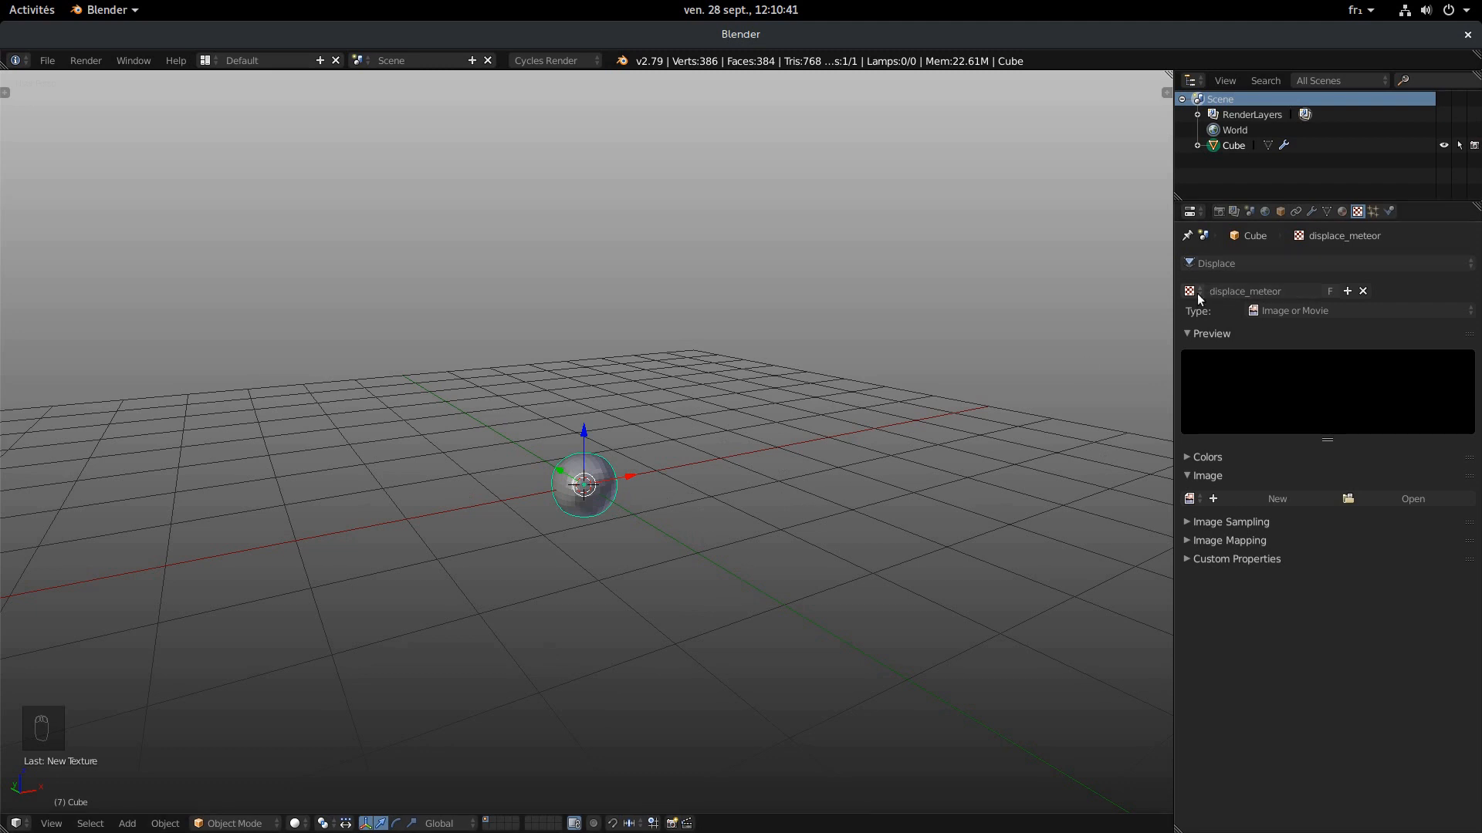
left_click(1255, 311)
left_click(1281, 363)
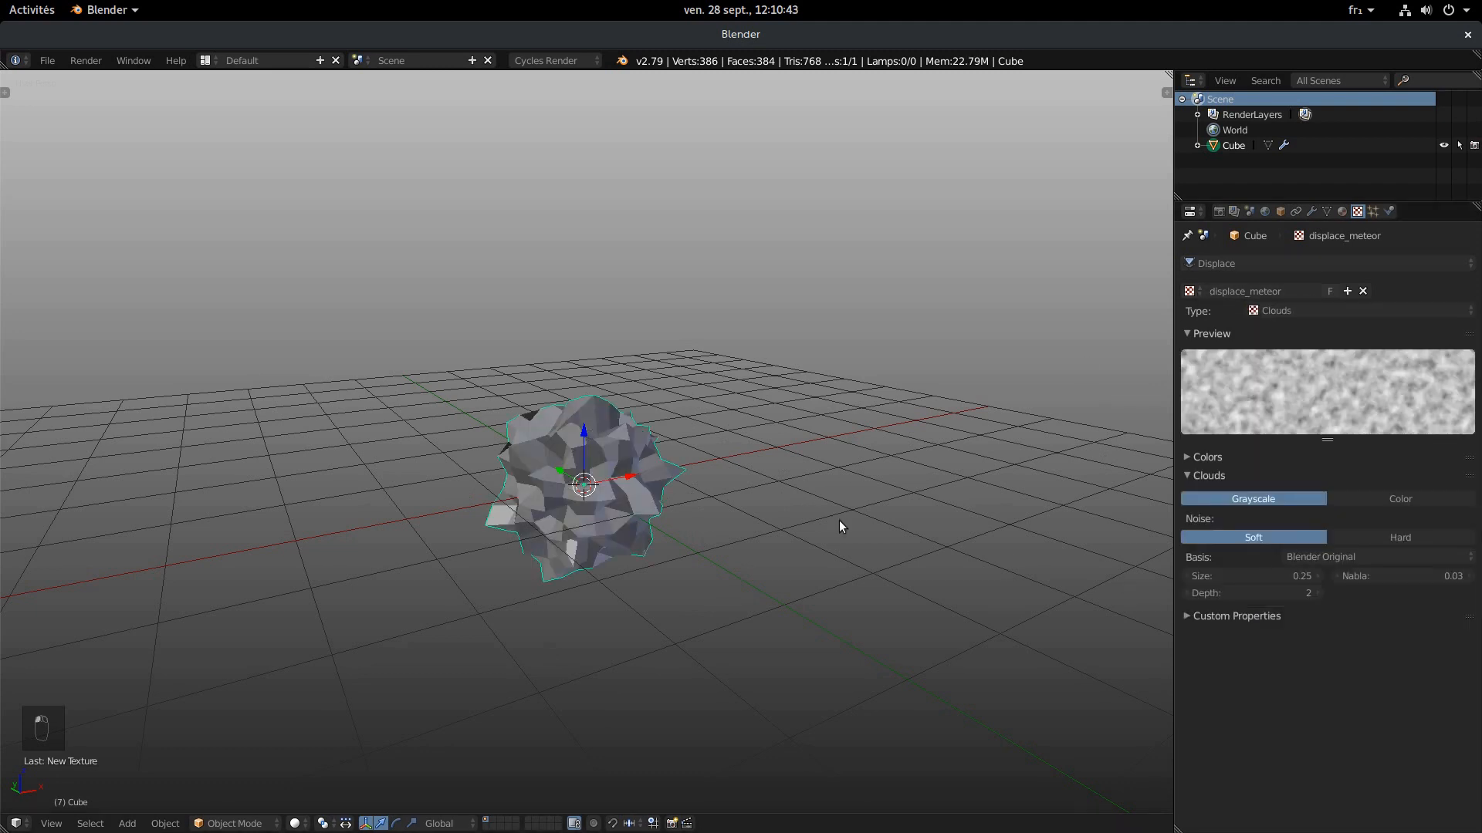
- Examine the displaced mesh from several angles, undoing any accidental move of the object
middle_click_drag(671, 477, 802, 424)
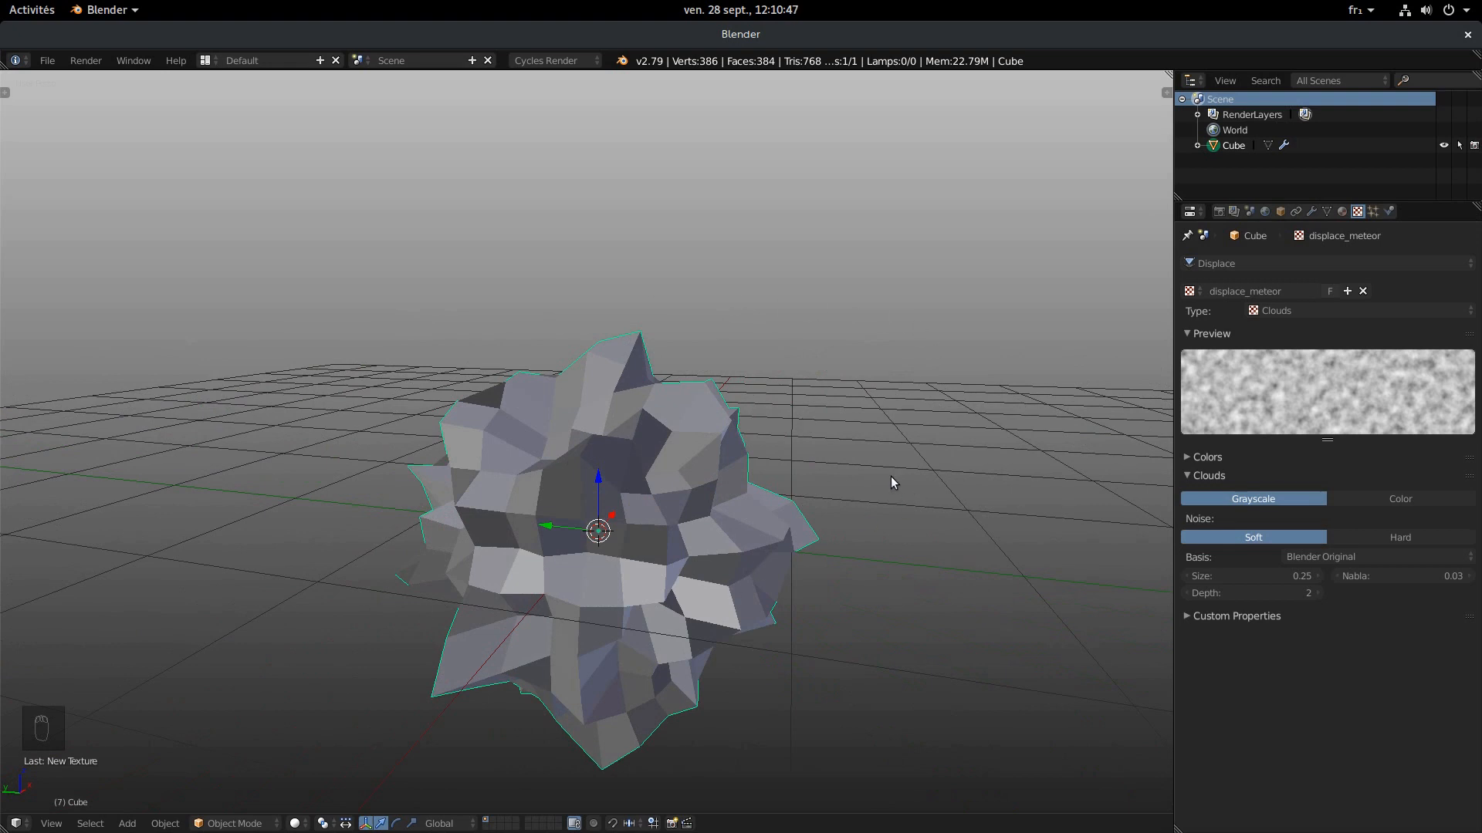
middle_click_drag(890, 483, 599, 326)
middle_click_drag(790, 409, 671, 418)
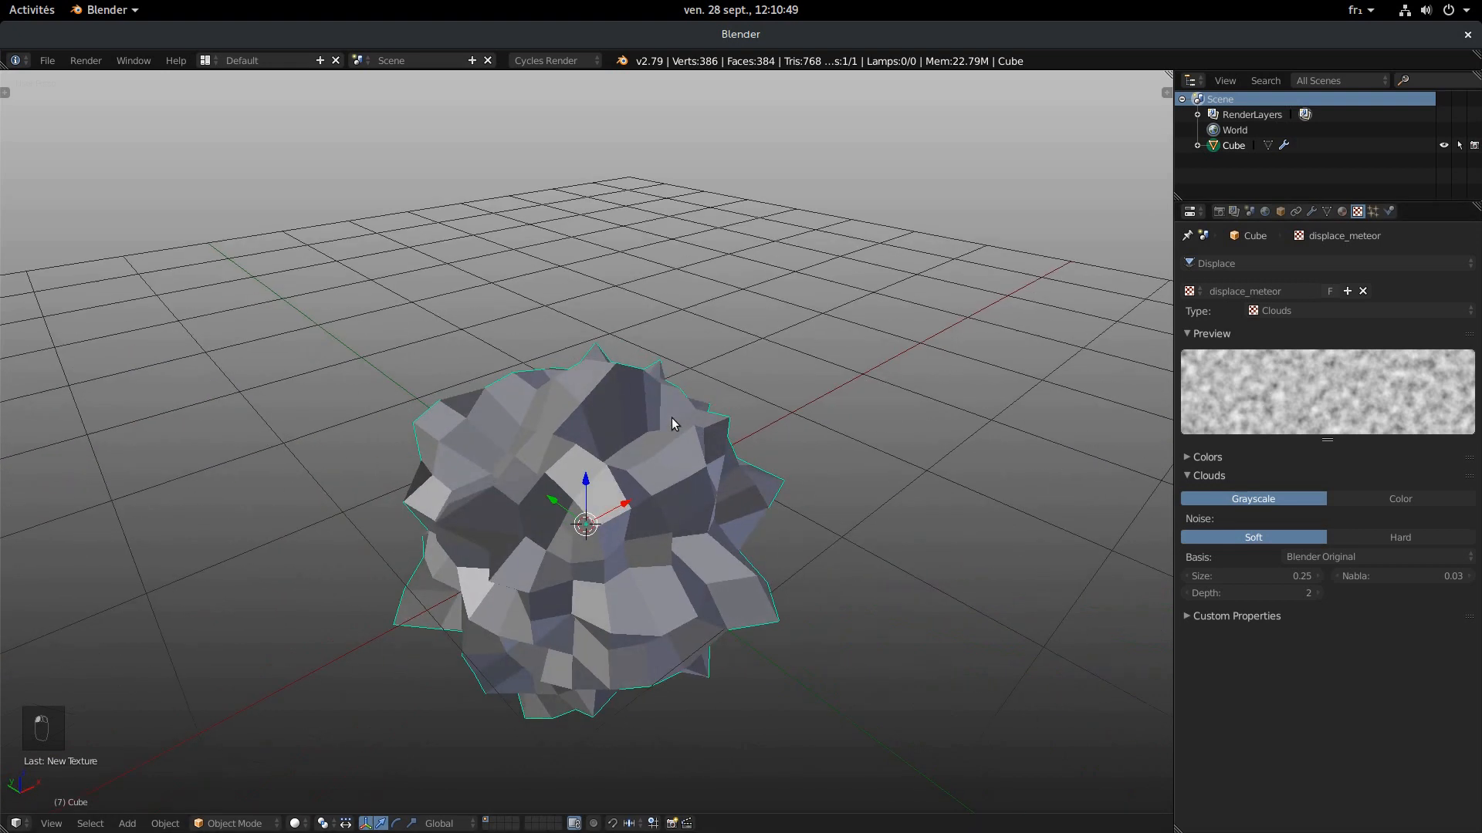
left_click_drag(587, 477, 647, 428)
key("ctrl+z")
middle_click_drag(834, 395, 631, 254)
middle_click_drag(733, 297, 647, 429)
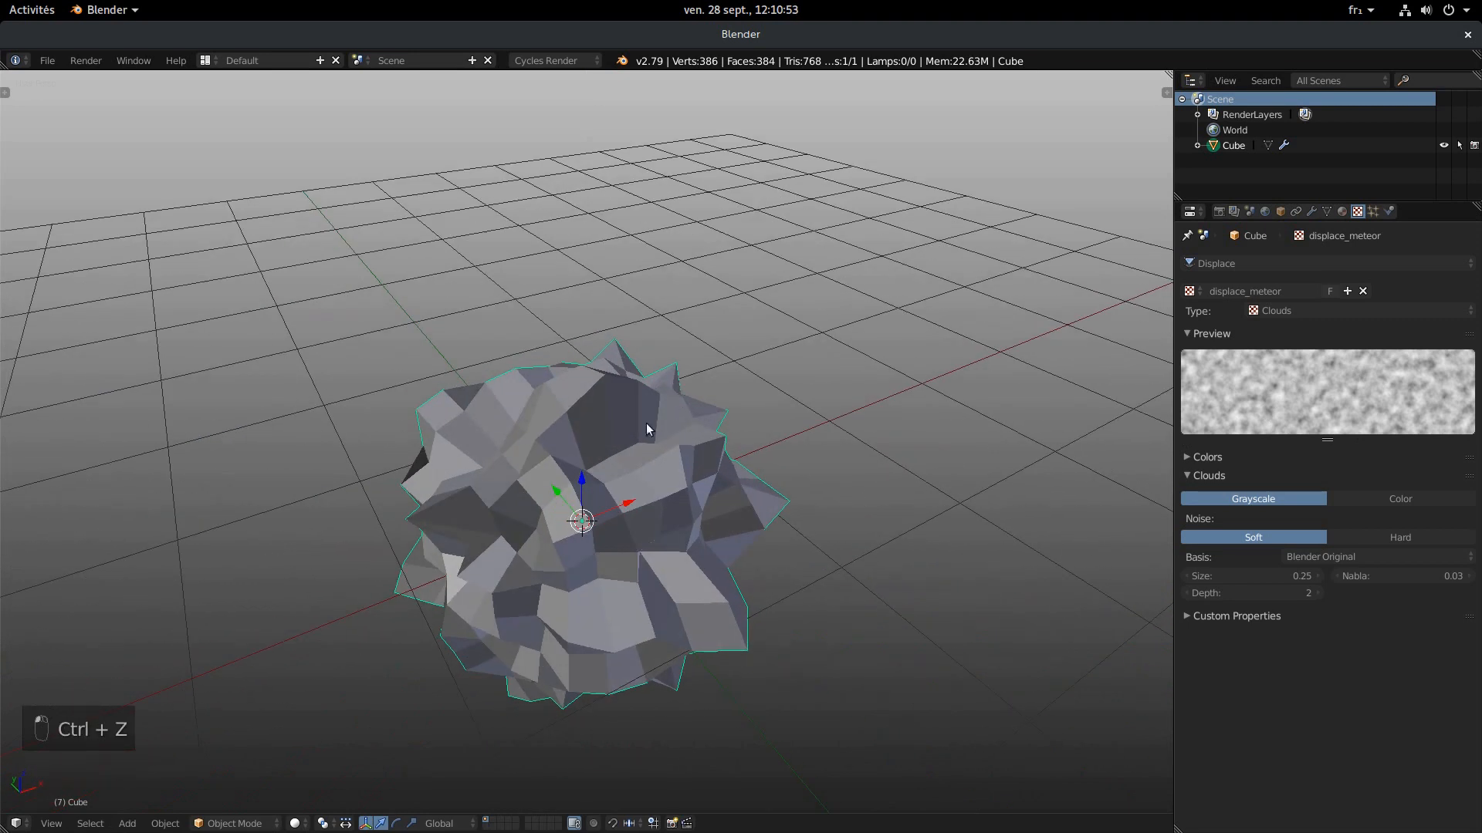
middle_click_drag(546, 381, 700, 505)
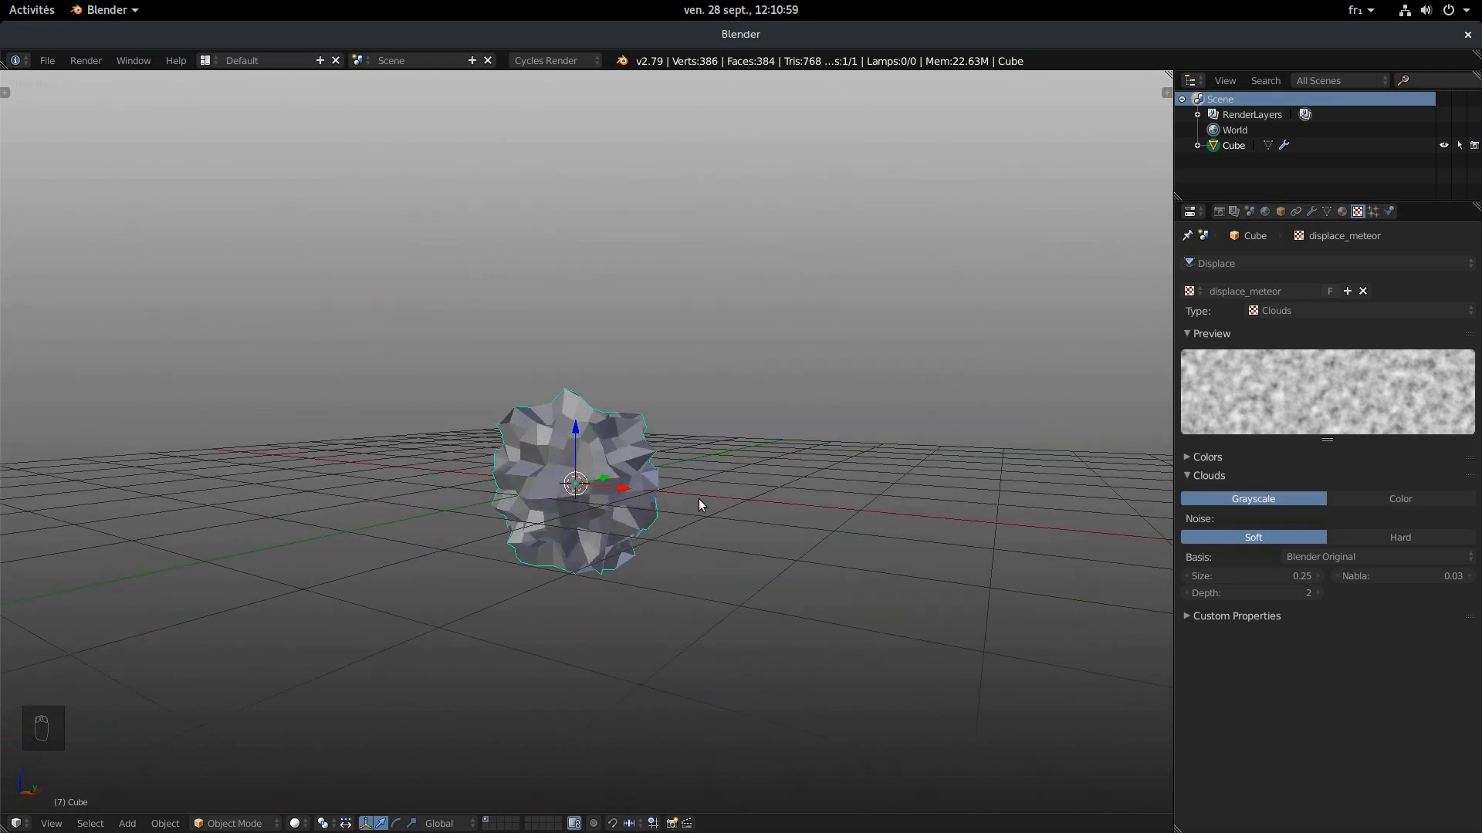
- Set the Clouds texture's size to 1.57, depth to 8 and nabla to 0.00
left_click_drag(1287, 575, 1332, 579)
middle_click_drag(983, 497, 841, 494)
left_click_drag(1250, 576, 1358, 576)
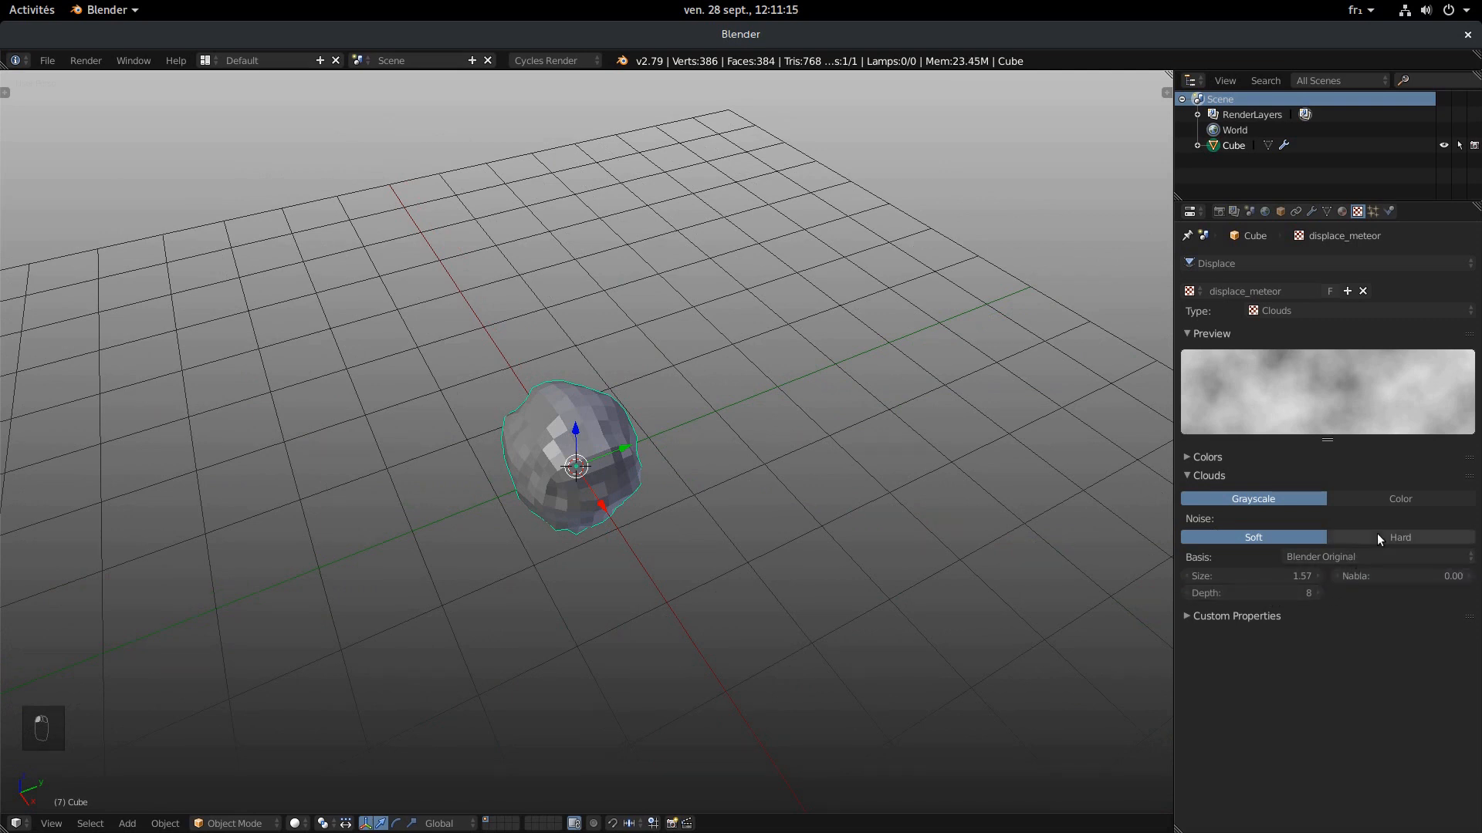
- Switch the Clouds texture's noise to Hard and readjust its size while checking the displaced shape
left_click(1377, 534)
middle_click_drag(659, 528, 795, 456)
left_click_drag(1280, 574, 1253, 591)
- Set the Displace modifier's strength to 1.300 and check the deformed mesh from different sides
left_click(1311, 211)
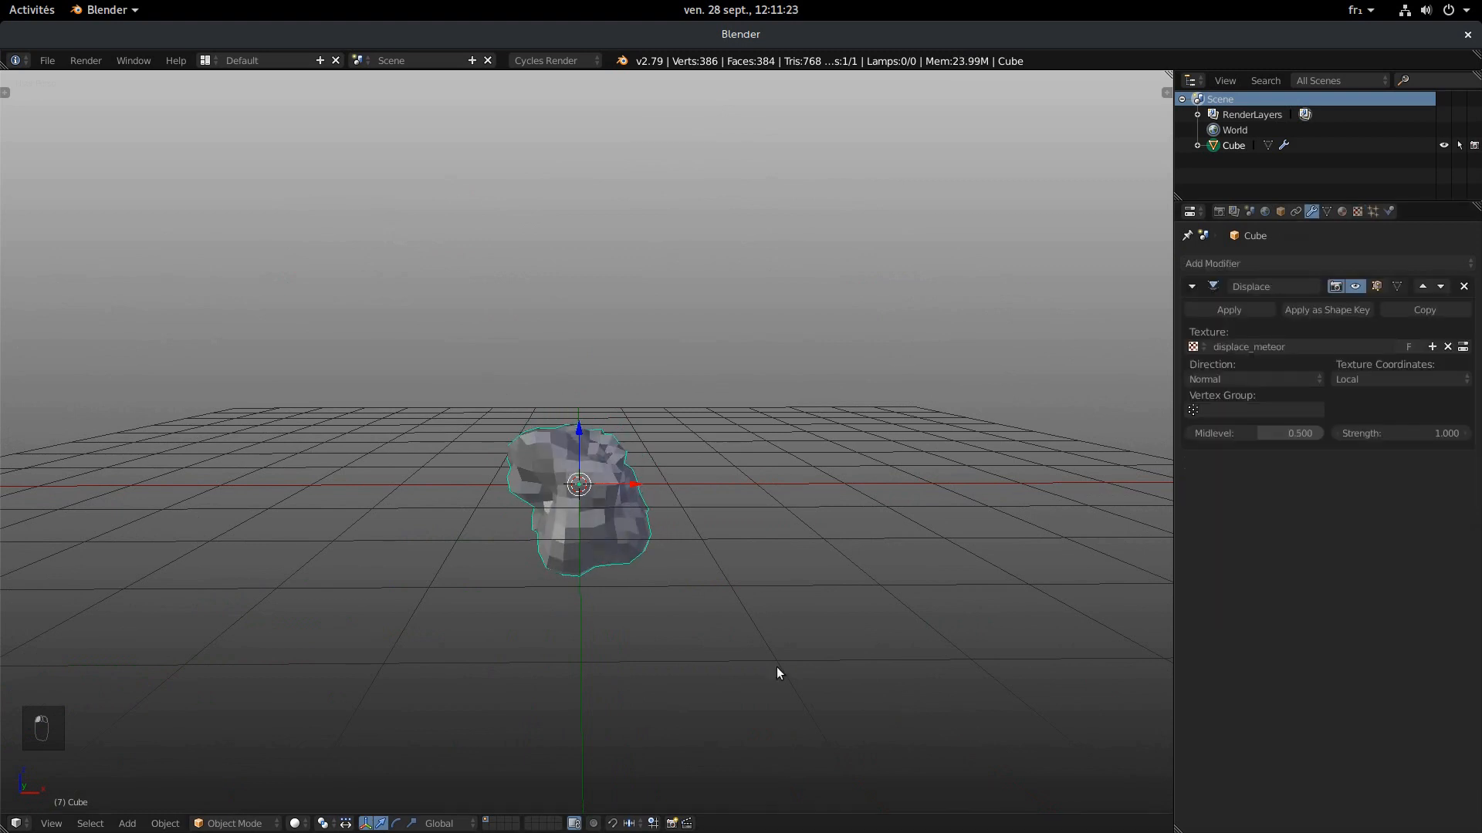
scroll(777, 666, "up", 3)
middle_click_drag(604, 614, 1136, 643)
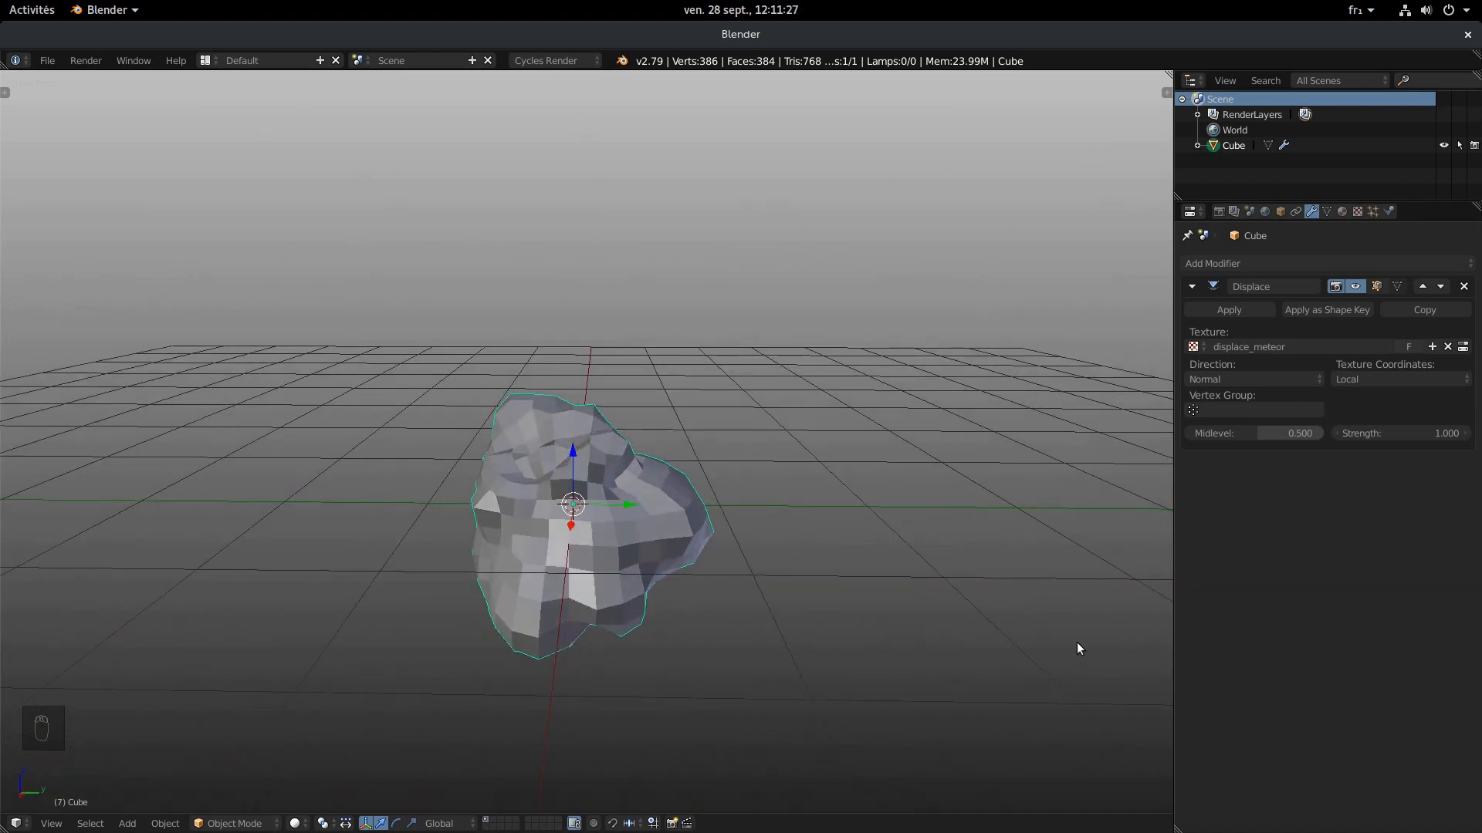
left_click_drag(1377, 433, 1320, 433)
middle_click_drag(949, 531, 638, 460)
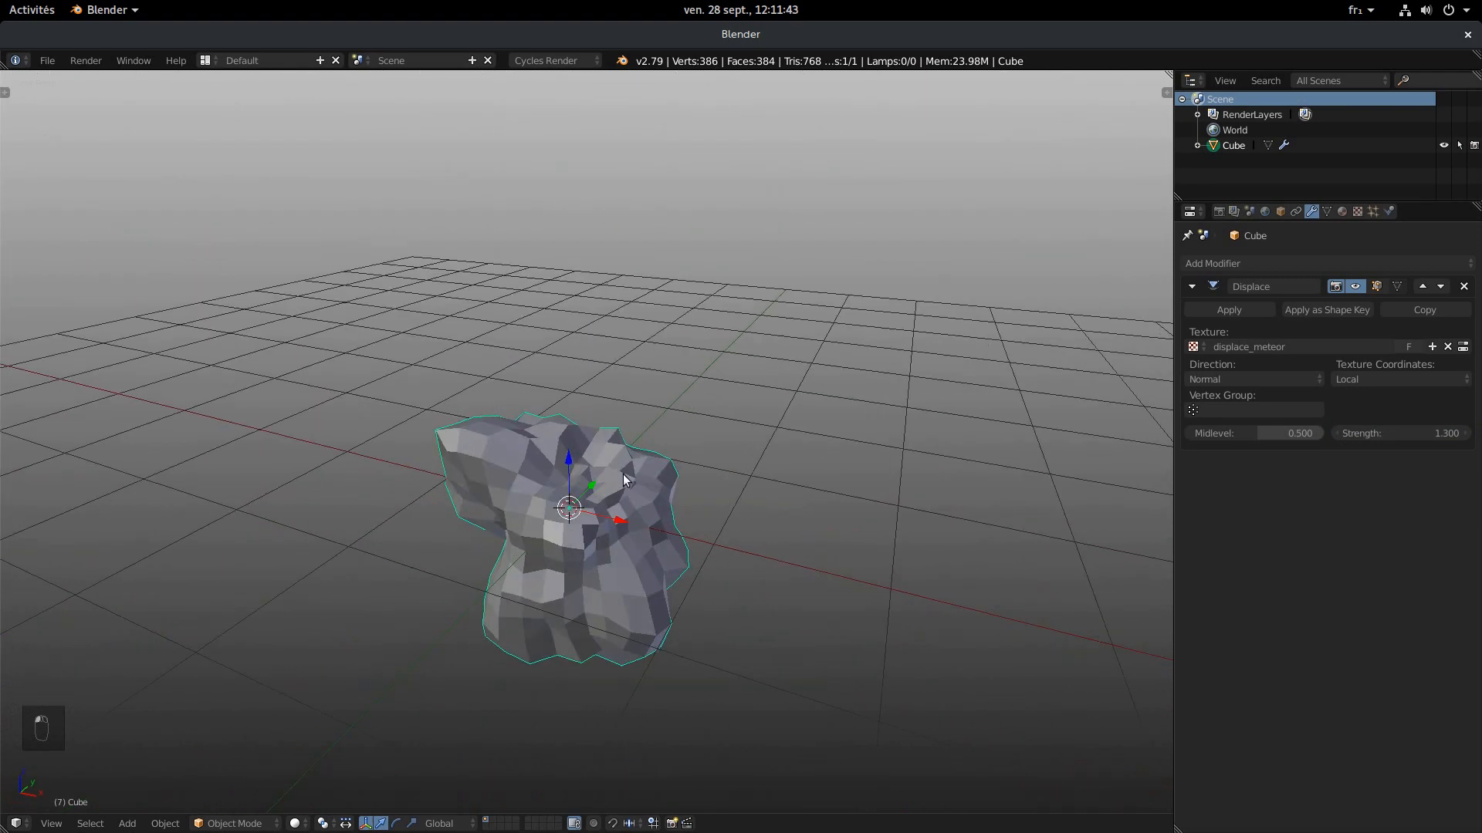
middle_click_drag(735, 486, 698, 494)
- Try a different midlevel on the Displace modifier and set it back to 0.5
mouse_move(1248, 433)
left_mouse_down()
mouse_move(1312, 433)
mouse_move(1200, 433)
mouse_move(1258, 432)
left_mouse_up()
left_click(1258, 433)
type("0.5")
key("Return")
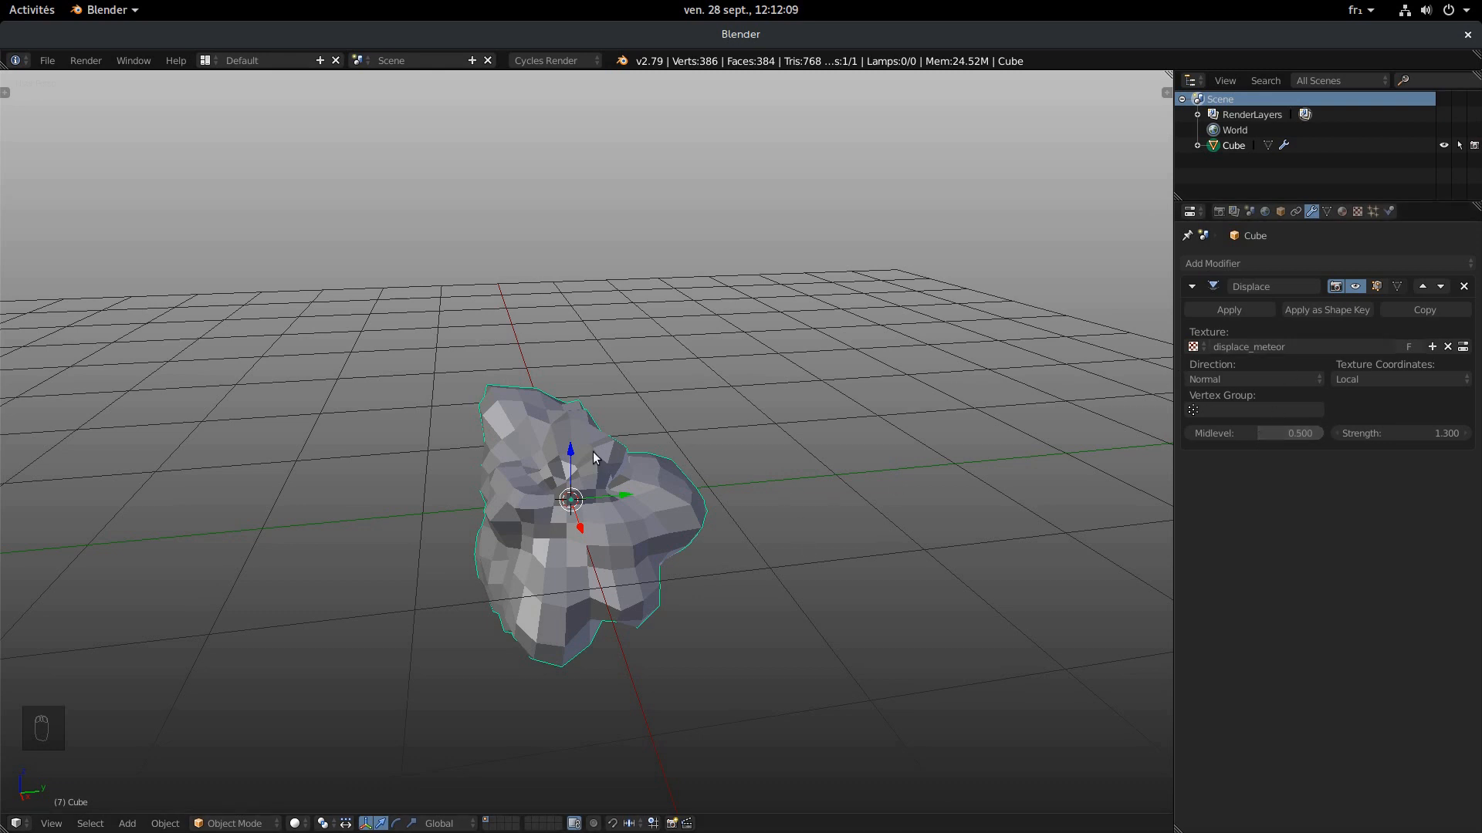
- Try midlevels of 0.000 and 1.000 on the Displace modifier and check how the mesh deforms
middle_click_drag(677, 485, 713, 478)
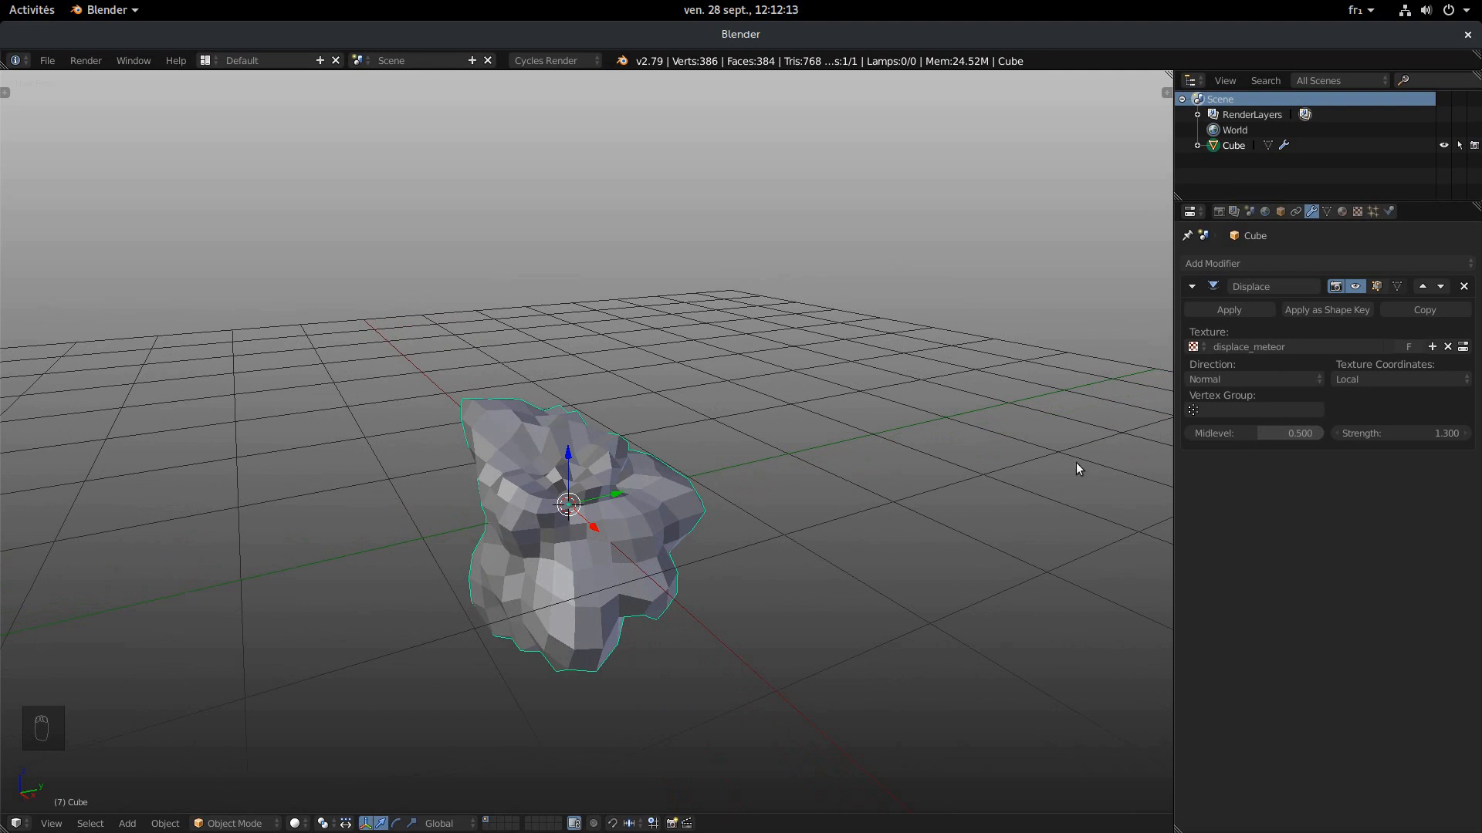
left_click_drag(1266, 436, 1191, 432)
middle_click_drag(886, 455, 656, 564)
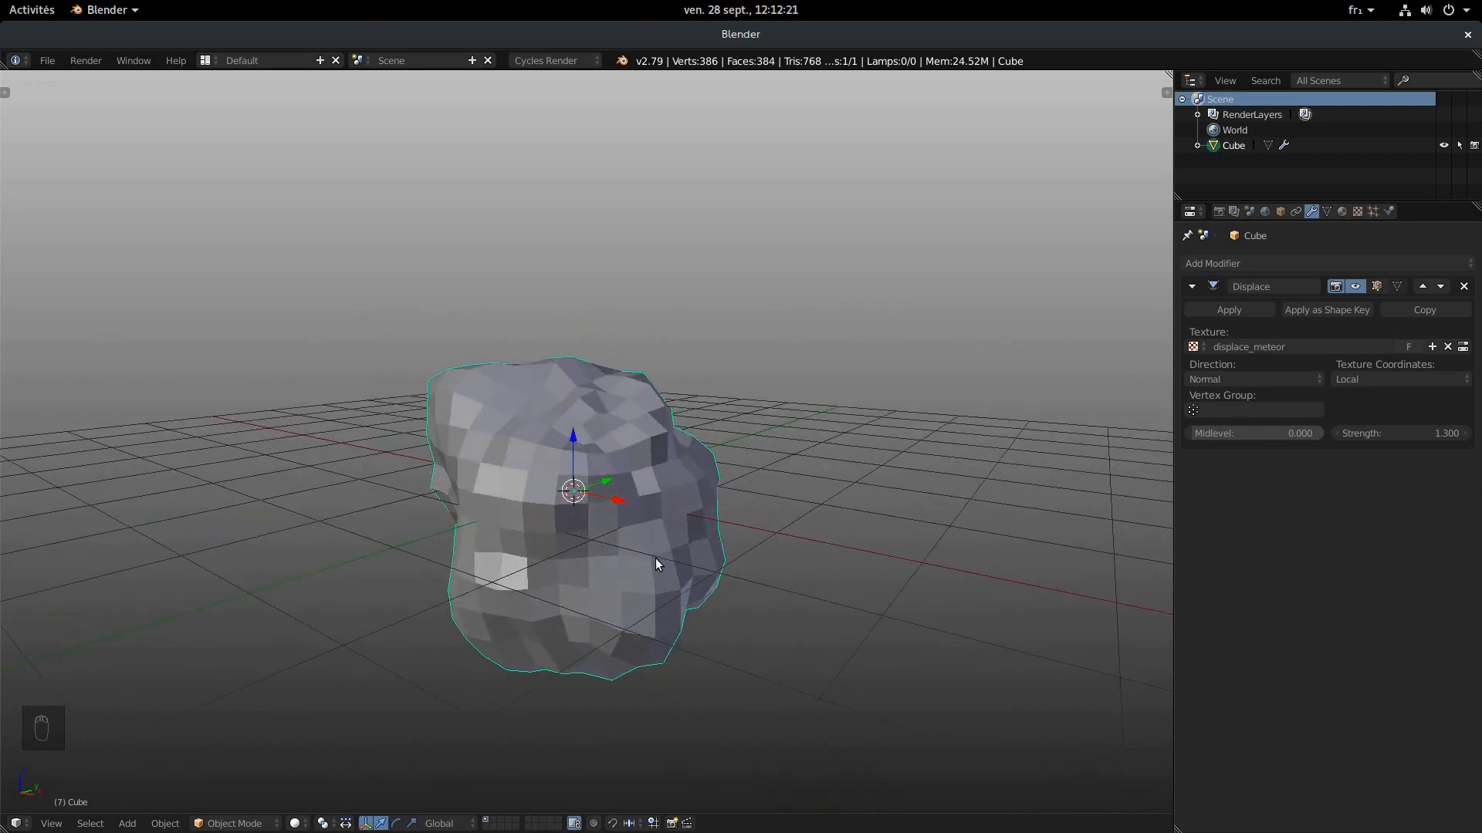
left_click_drag(1208, 433, 1362, 433)
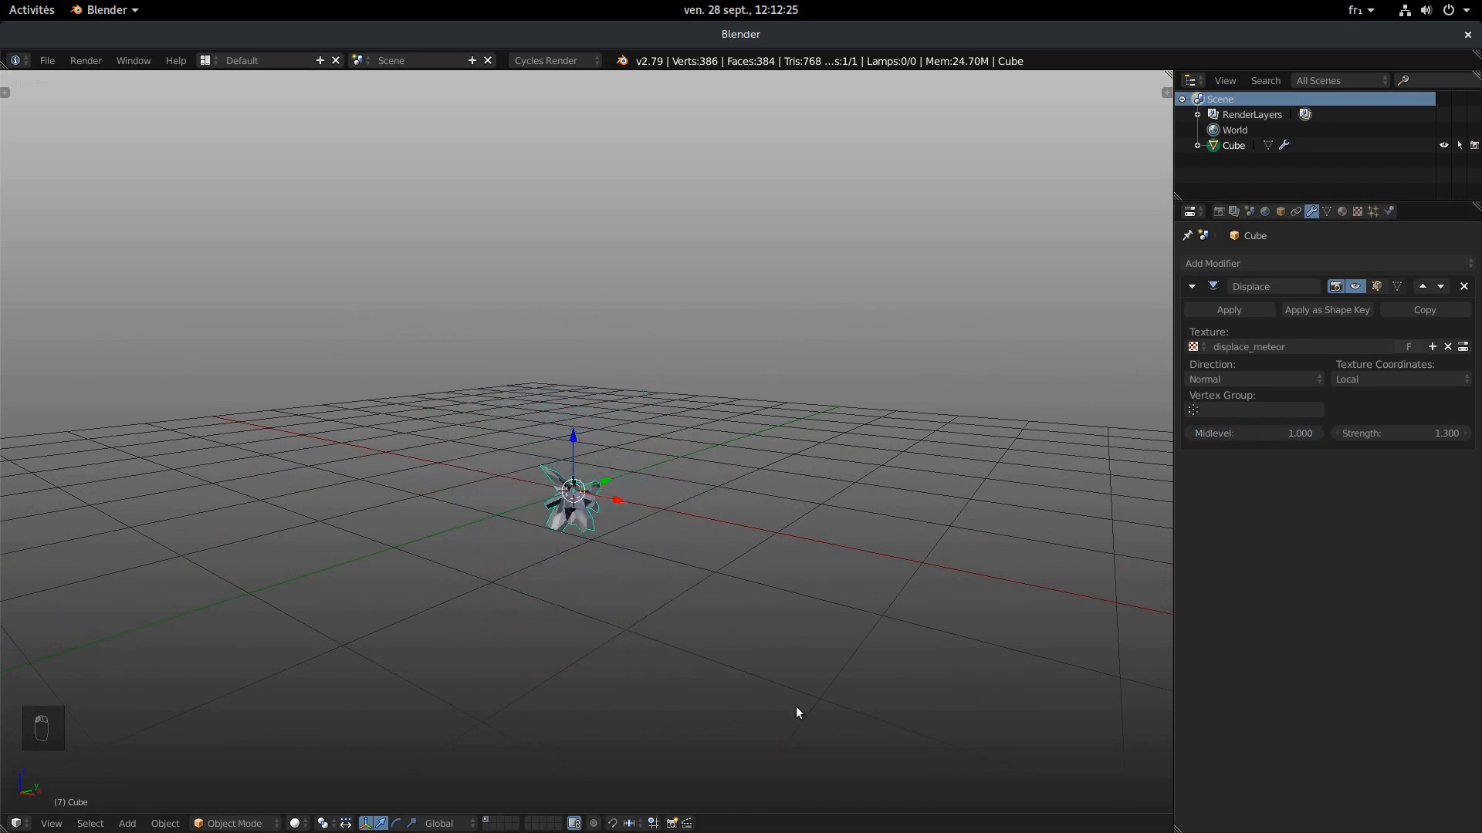
- Set the Displace modifier's midlevel to 0.337
left_click(1271, 433)
type(".5")
key("Return")
left_click_drag(1270, 429, 1247, 429)
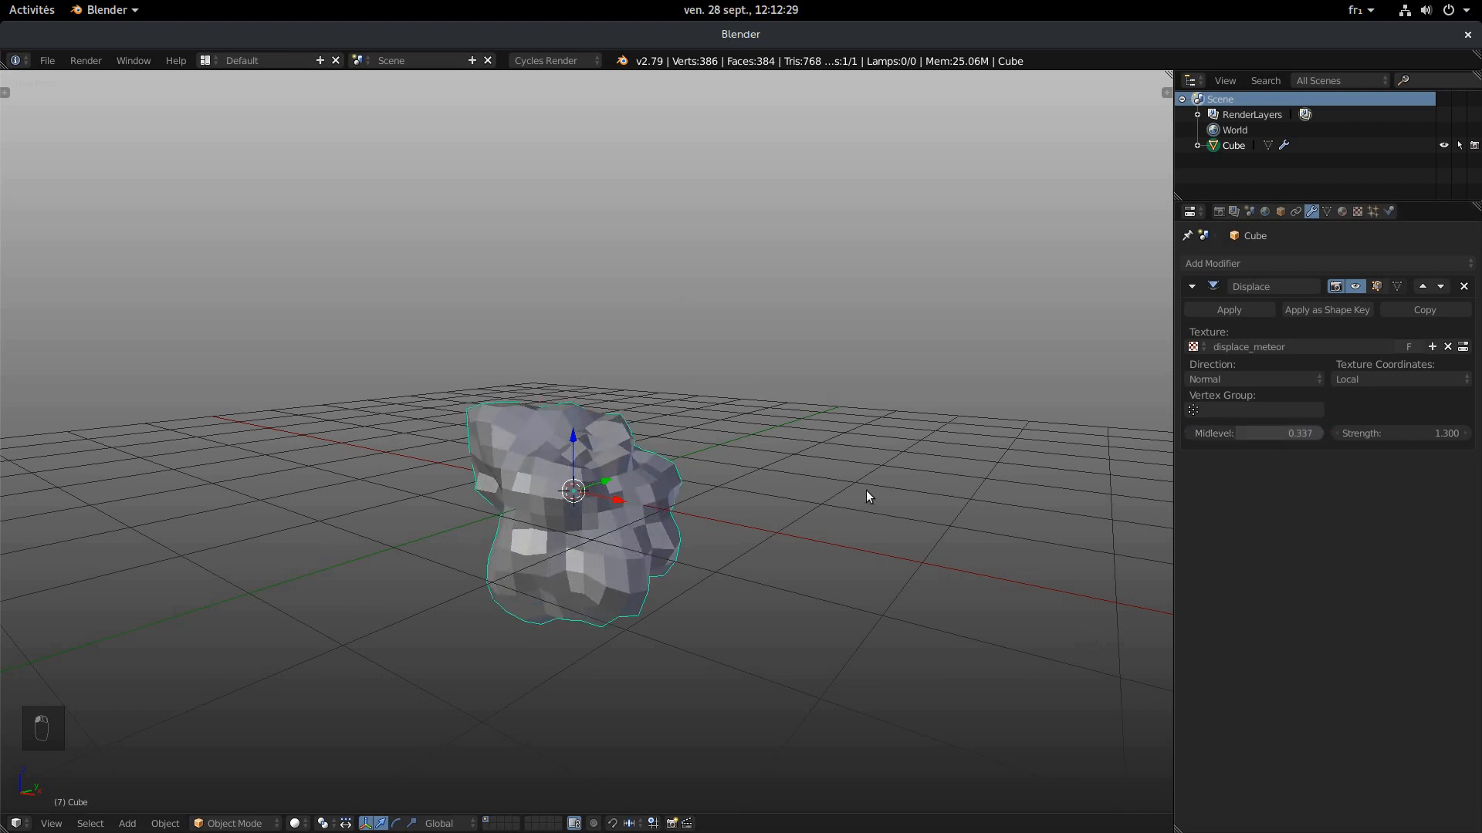
- Examine the deformed mesh from several sides, with and without its selection outline
middle_click_drag(866, 489, 592, 489)
middle_click_drag(620, 539, 640, 455)
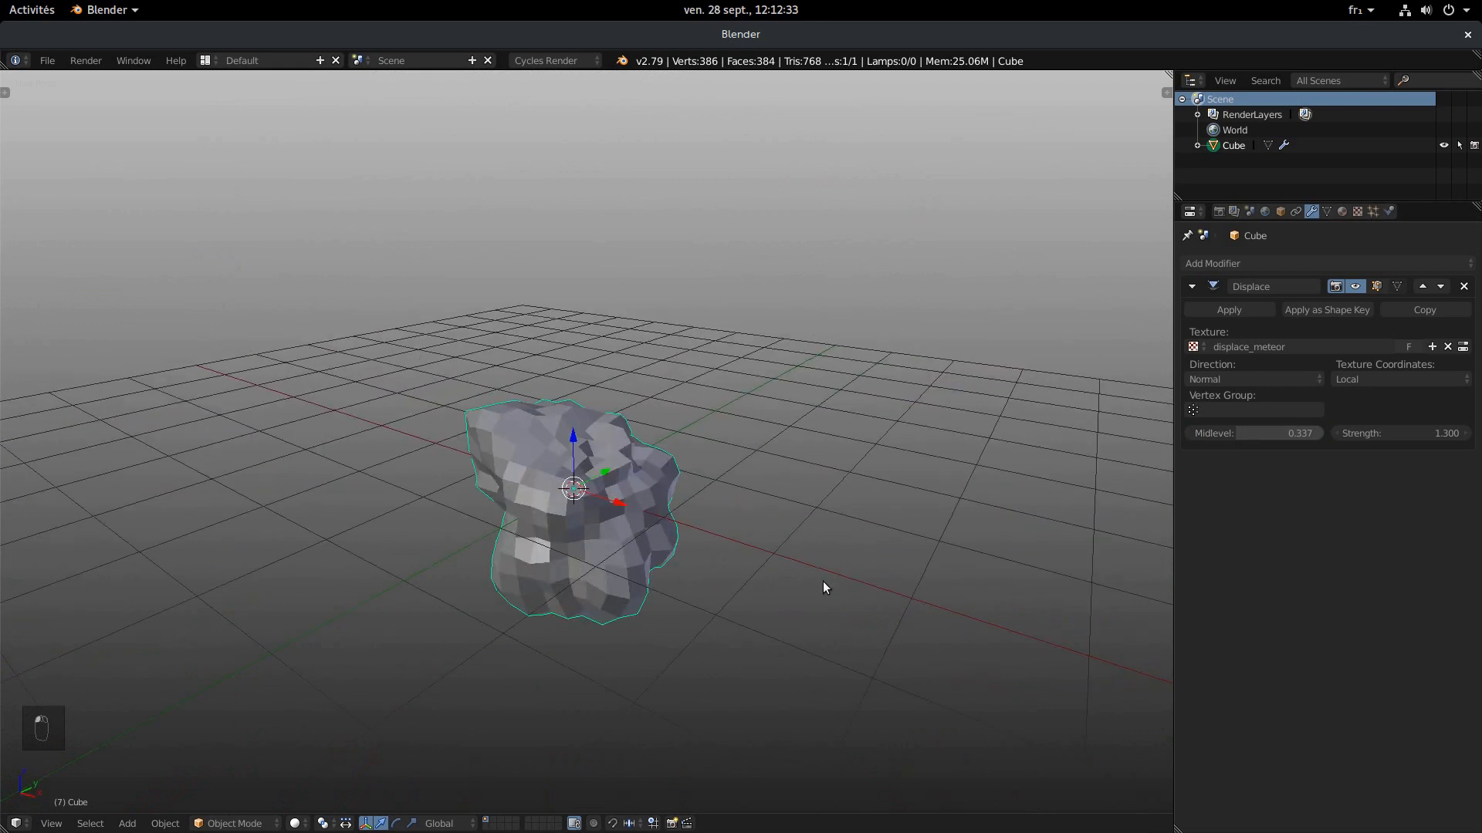
middle_click_drag(823, 581, 729, 576)
key("a")
middle_click_drag(821, 558, 739, 539)
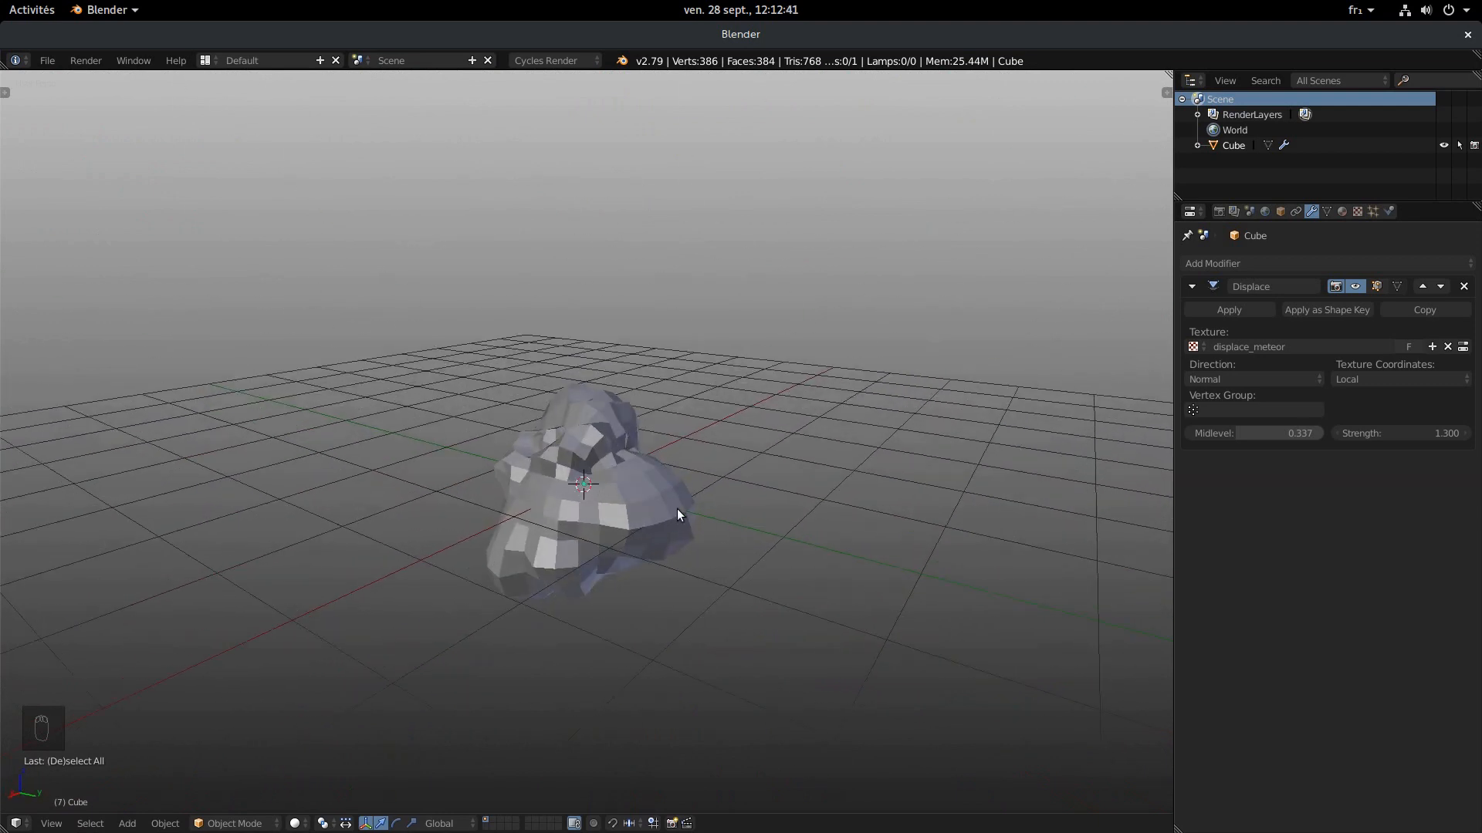
middle_click_drag(678, 508, 734, 541)
middle_click_drag(598, 559, 770, 221)
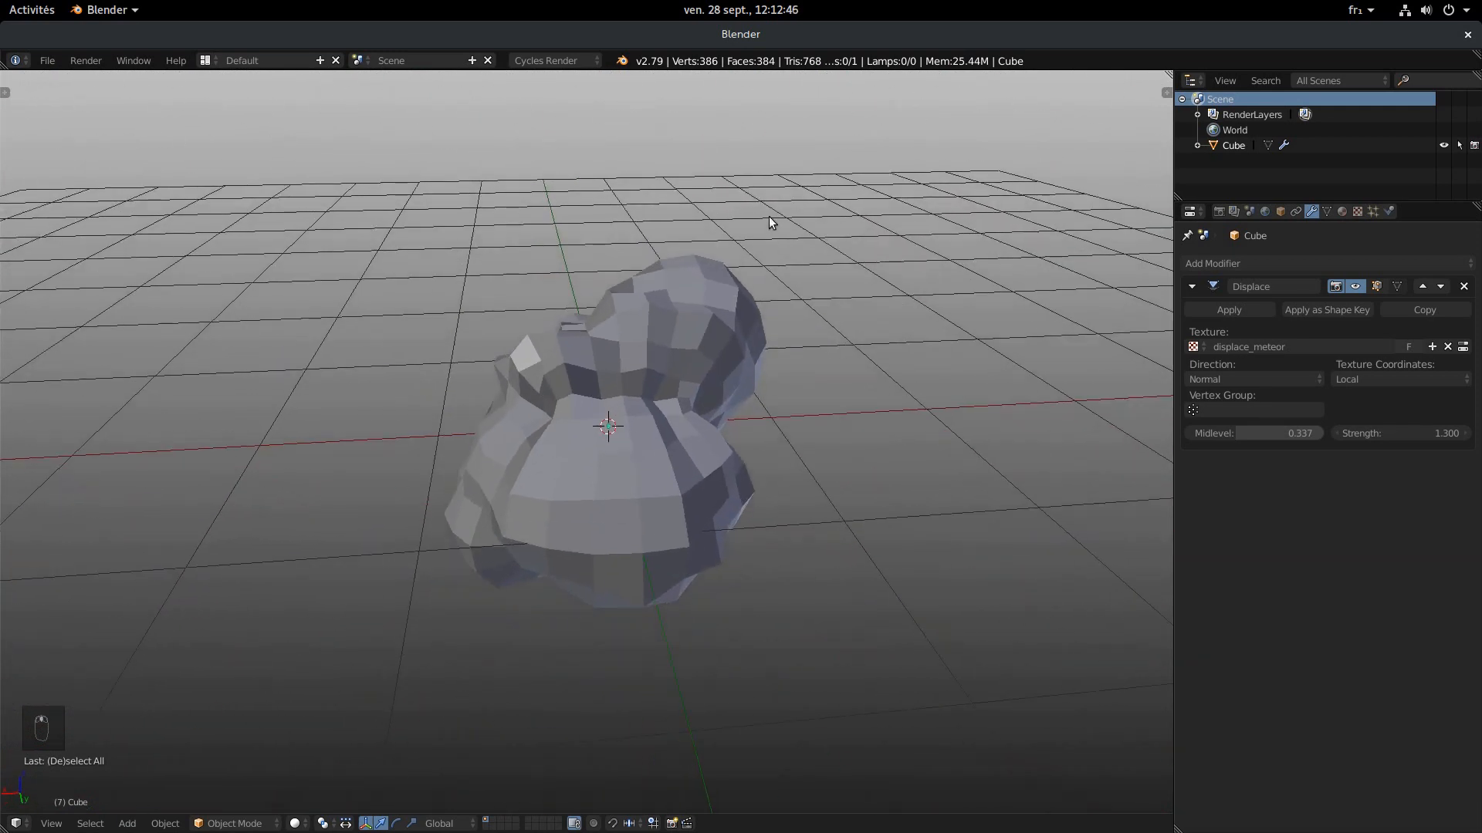
right_click(711, 267)
middle_click_drag(443, 360, 808, 369)
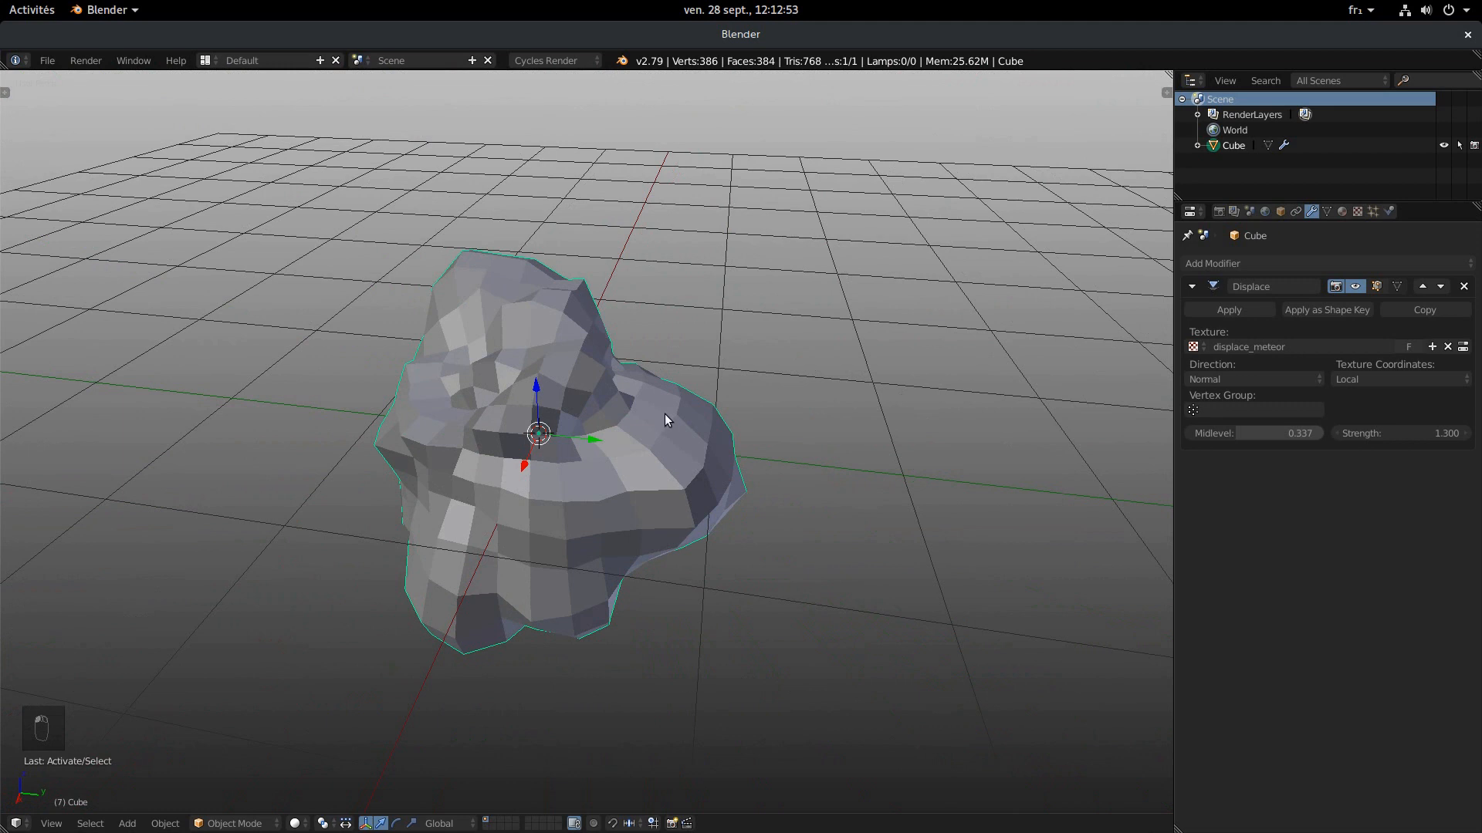
- Add an Empty object at the scene origin, inside the deformed mesh
key("a")
key("shift+a")
mouse_move(764, 492)
left_click(831, 490)
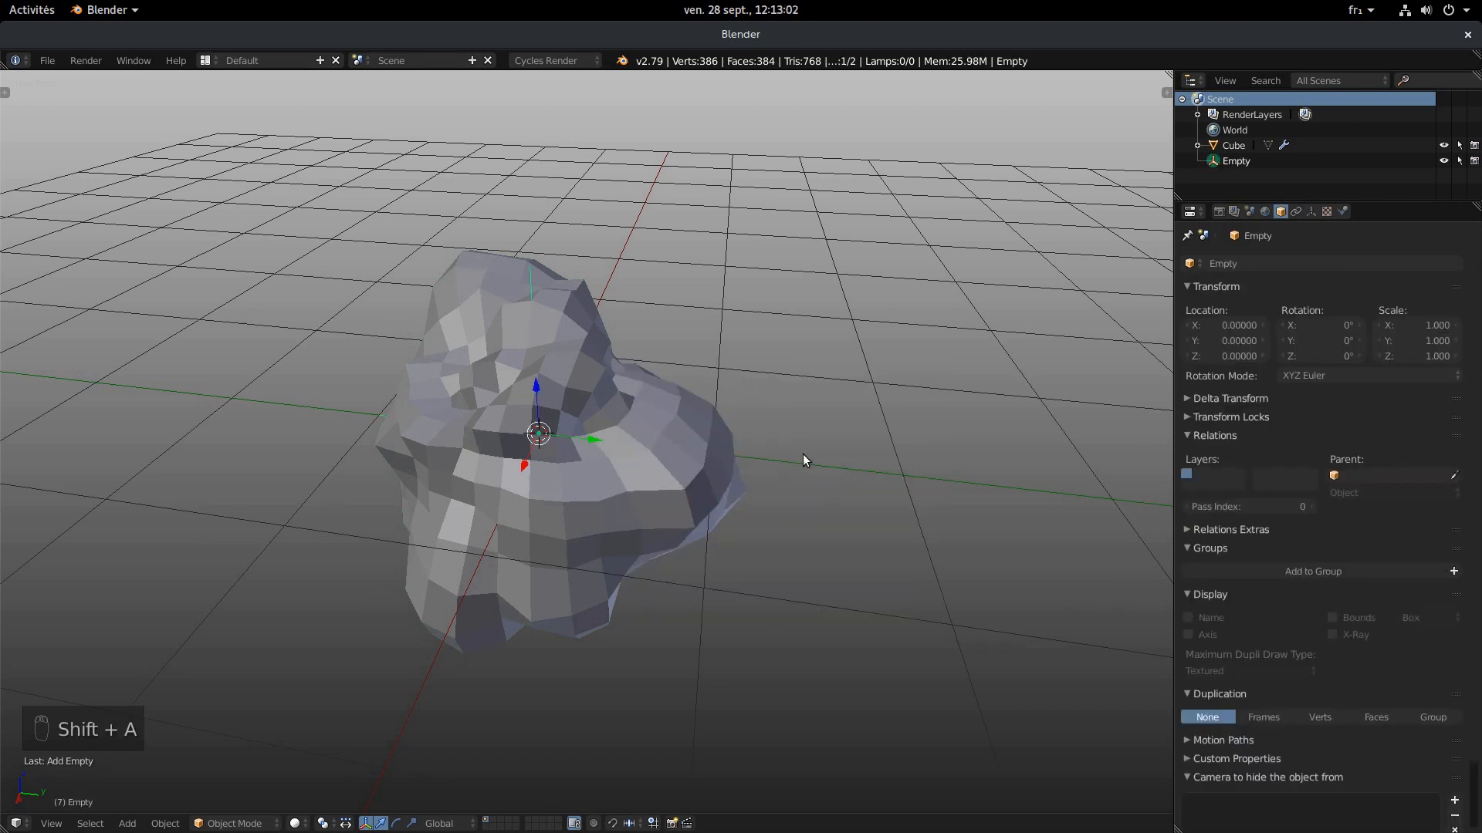
middle_click_drag(650, 438, 680, 410)
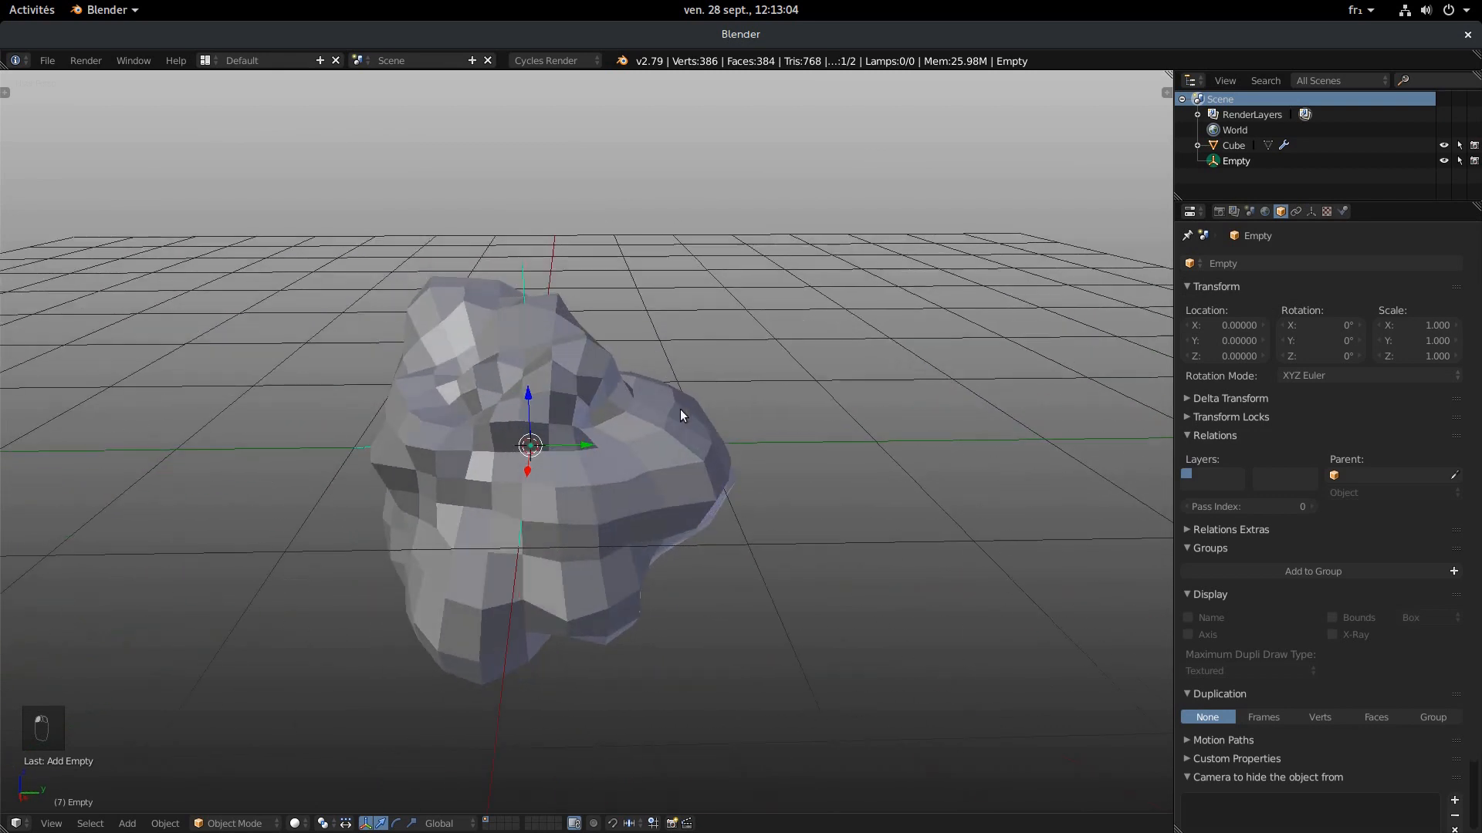
- Set the Displace modifier's texture coordinates to Global and move the mesh to test how its shape reacts
right_click(709, 465)
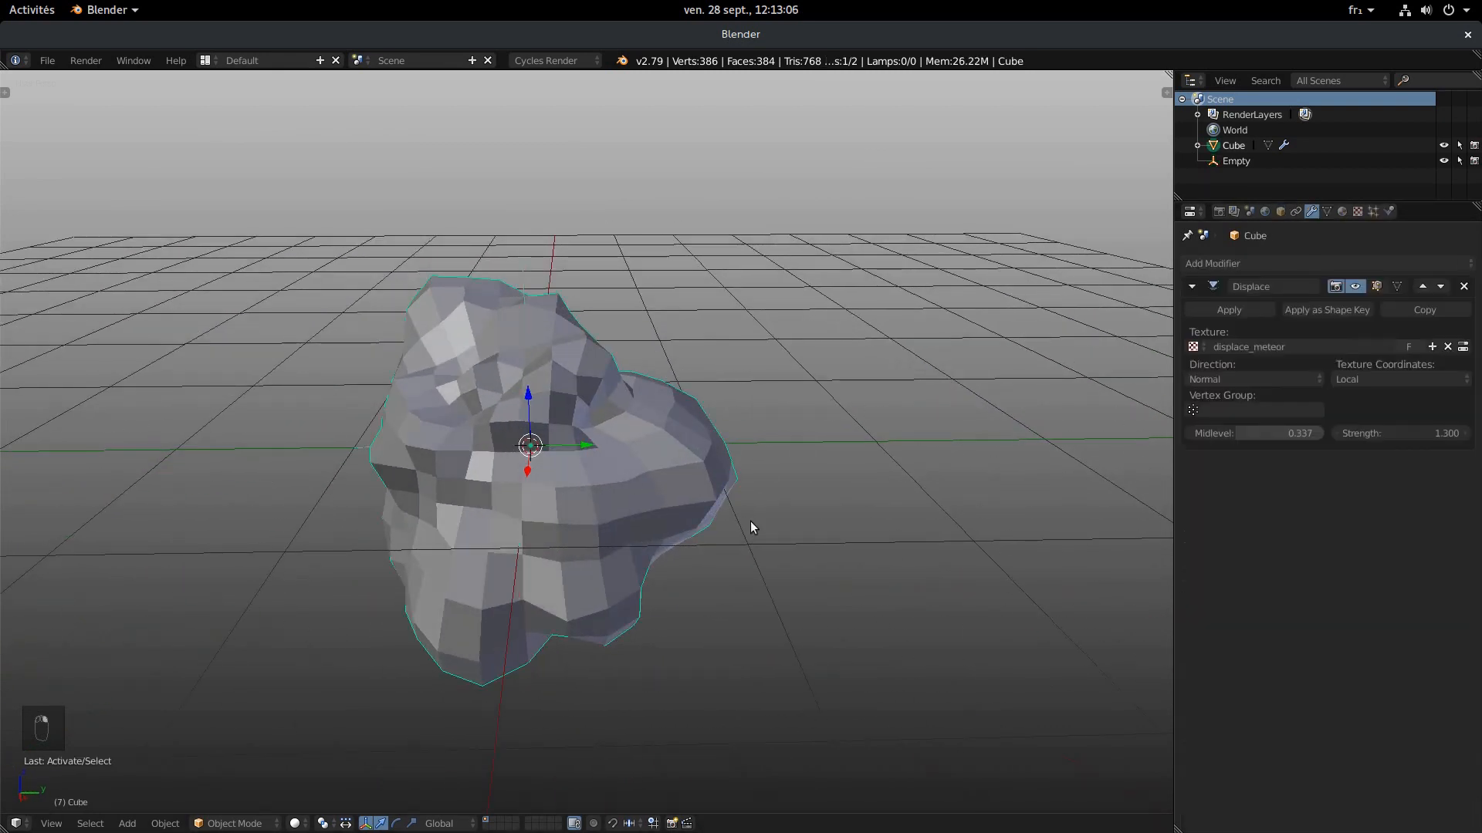
left_click(1413, 378)
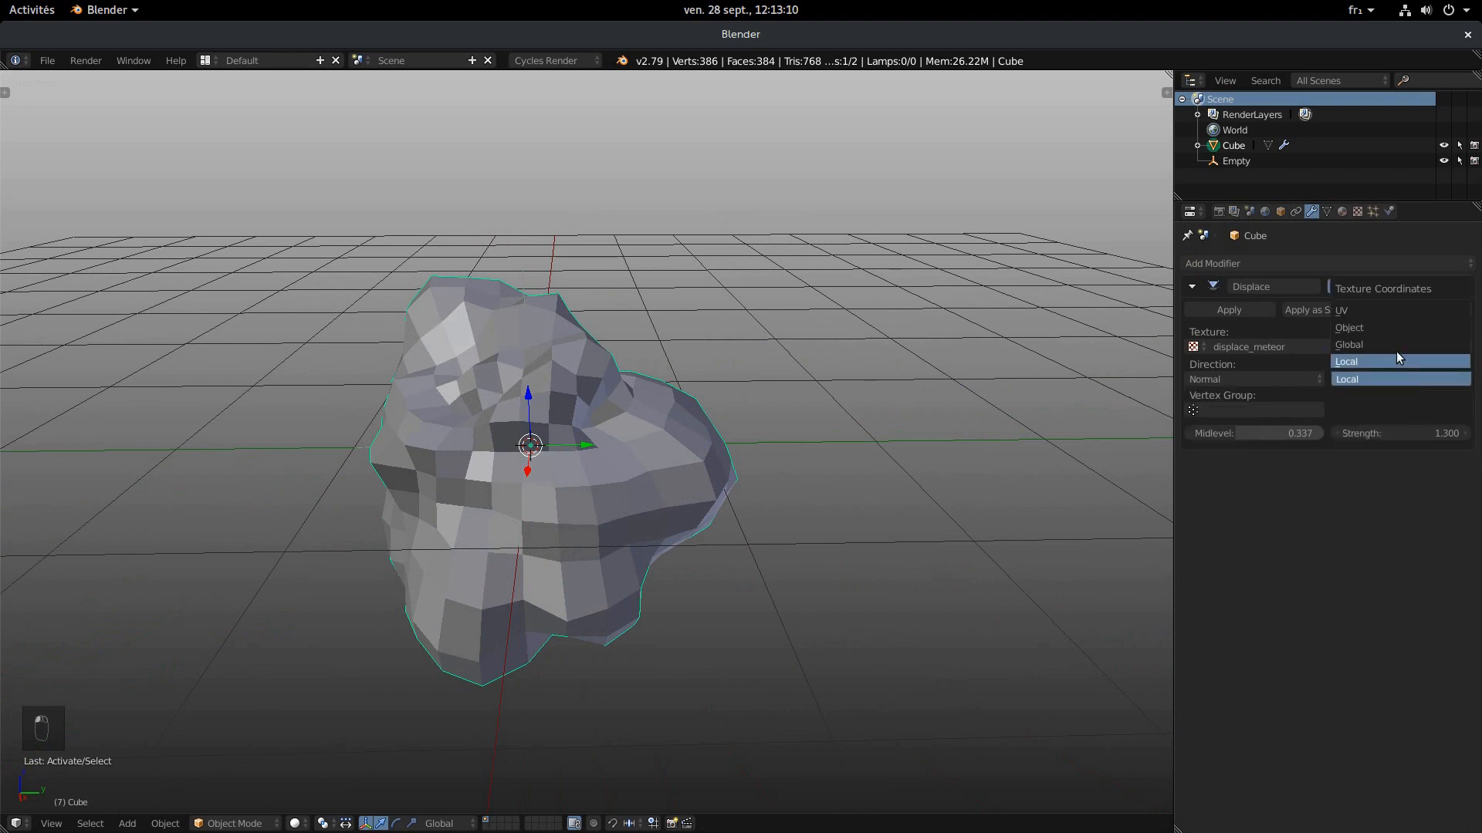
left_click(1395, 345)
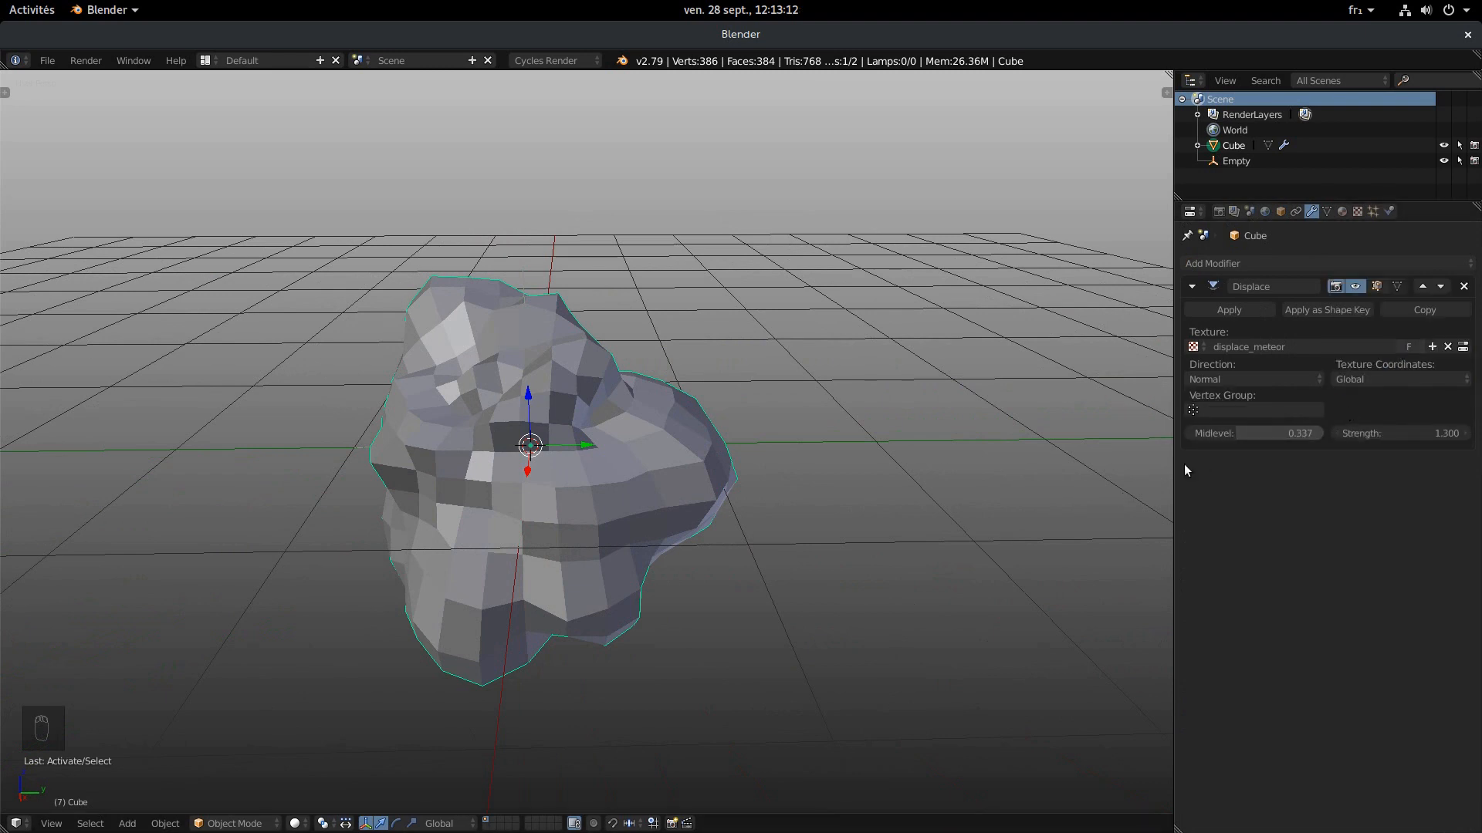
key("g")
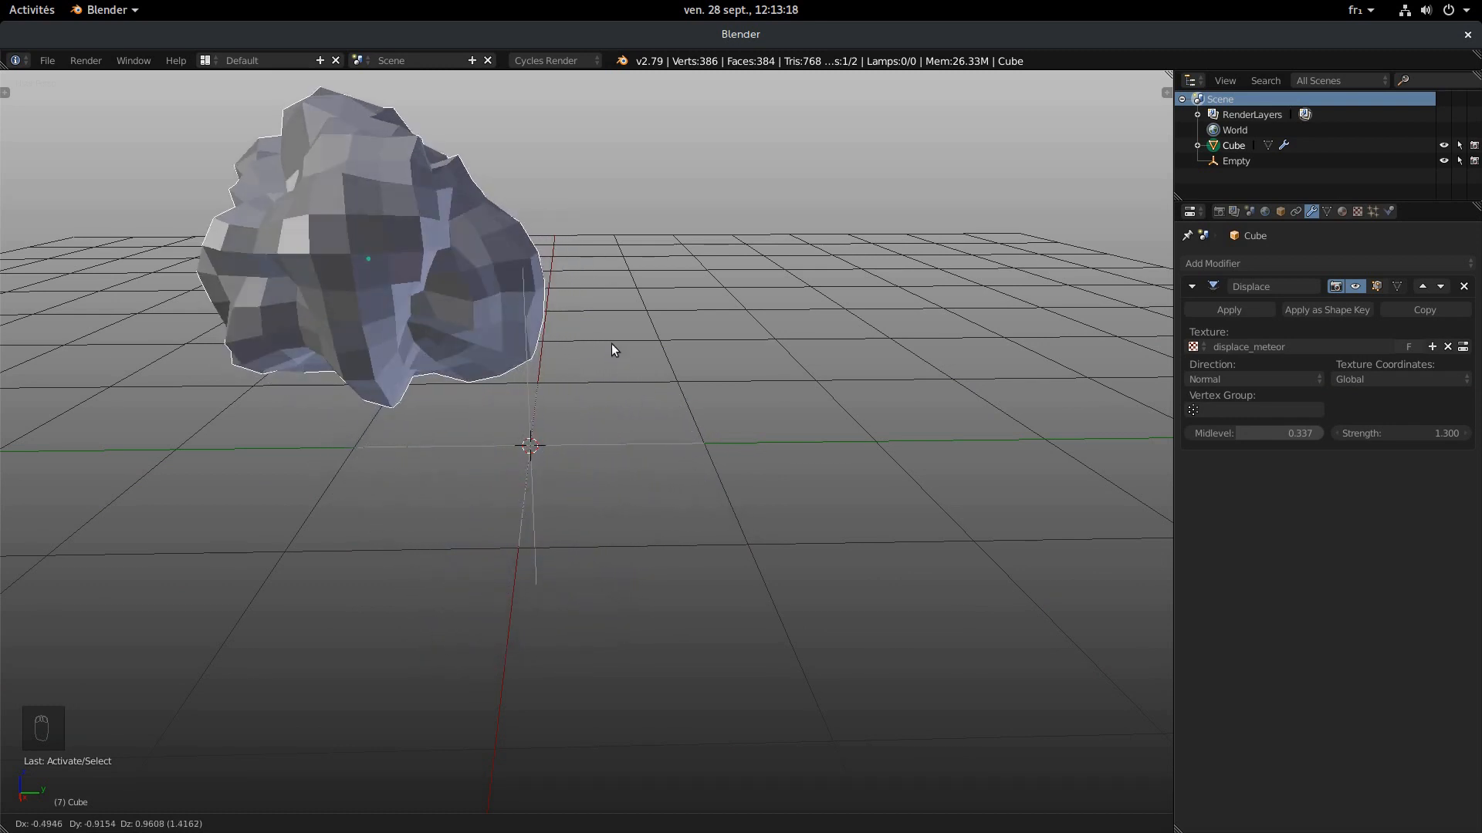
left_click(925, 557)
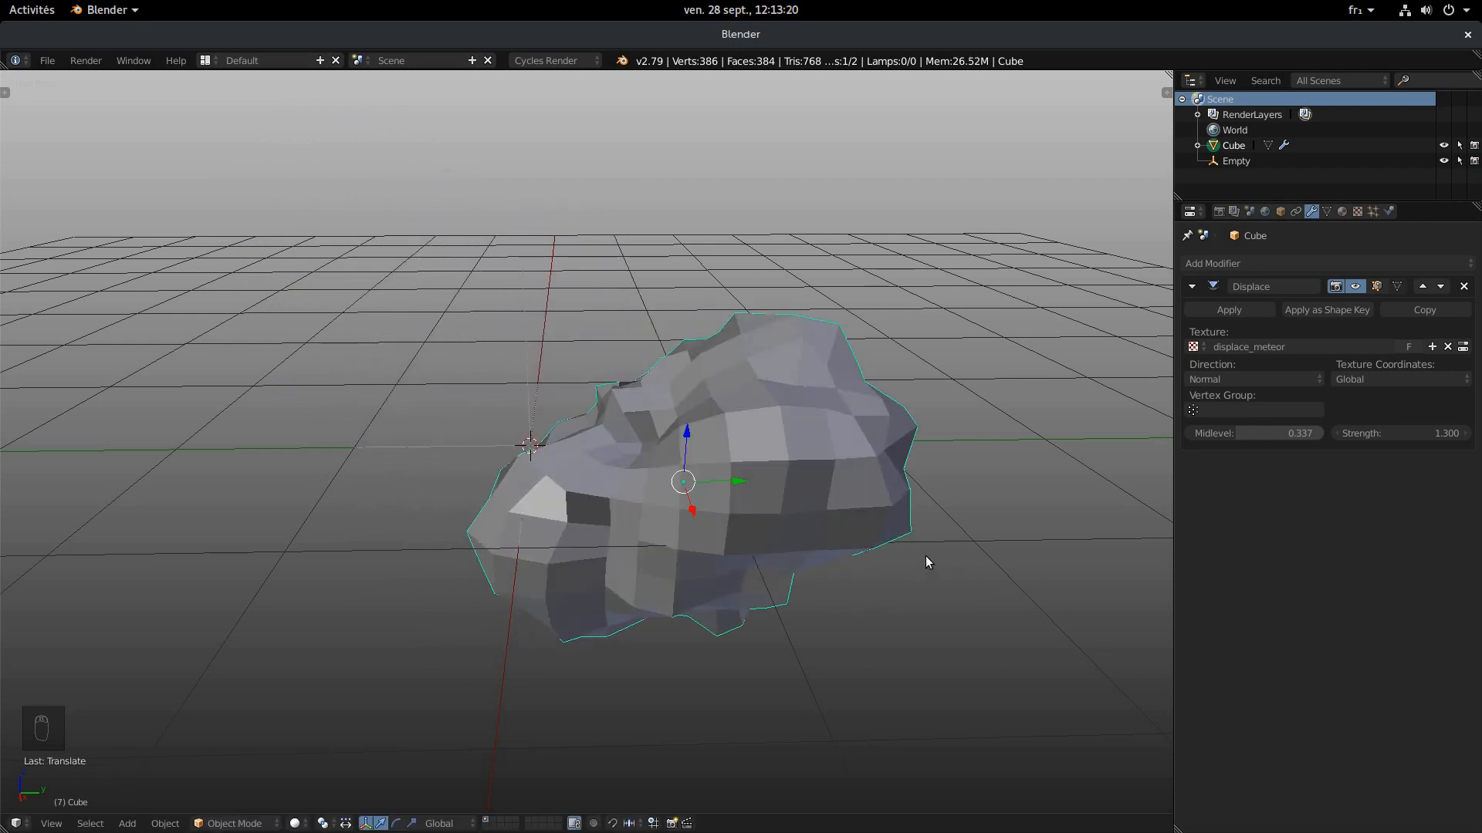
scroll(899, 552, "down", 3)
middle_click_drag(882, 549, 886, 577)
scroll(886, 577, "down", 3)
key("g")
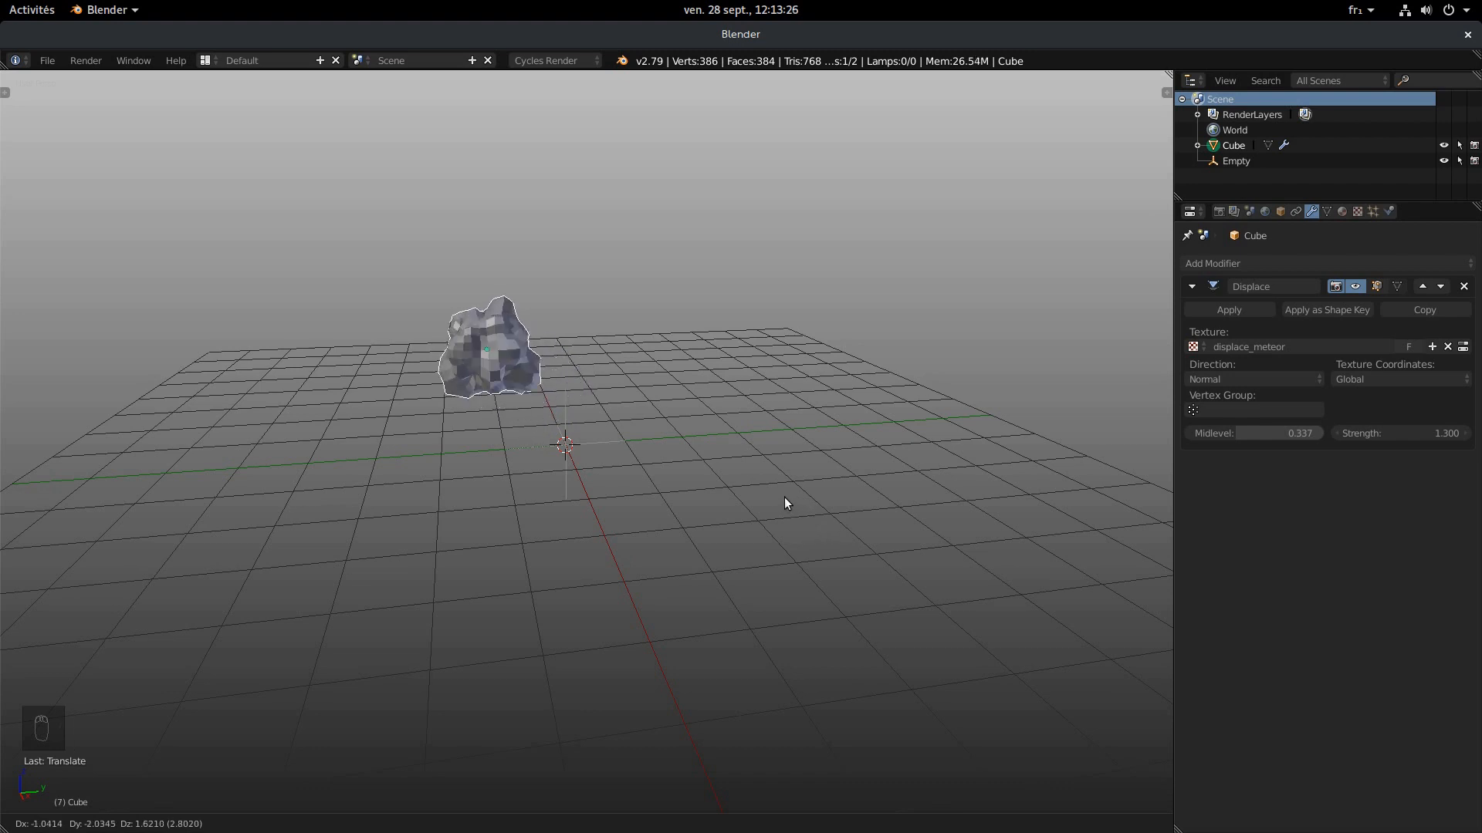
key("Escape")
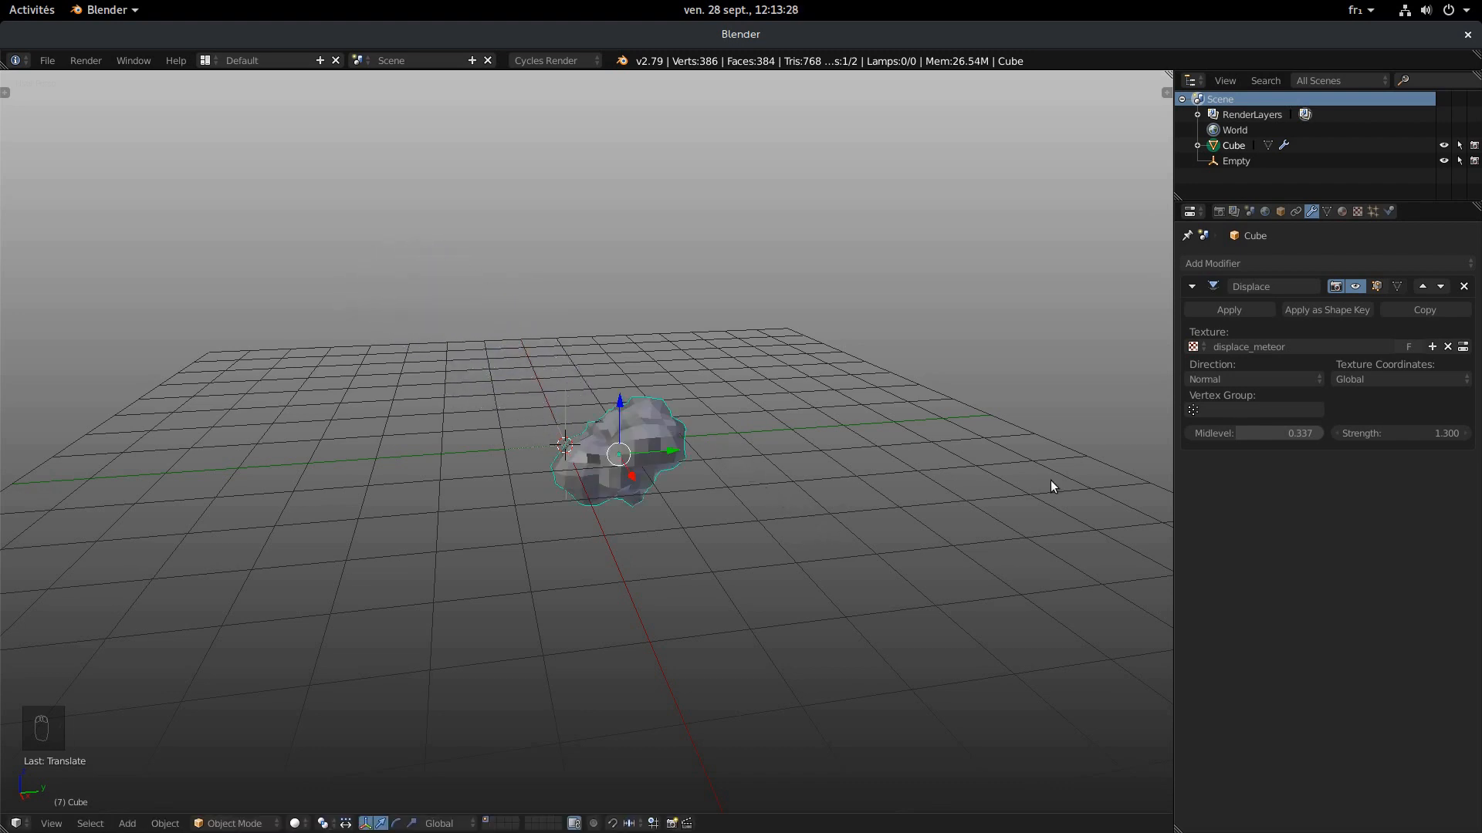
- Set the Displace modifier's texture coordinates to Local, and rotate and move the mesh to compare its behaviour
left_click(1360, 373)
left_click(1358, 360)
key("g")
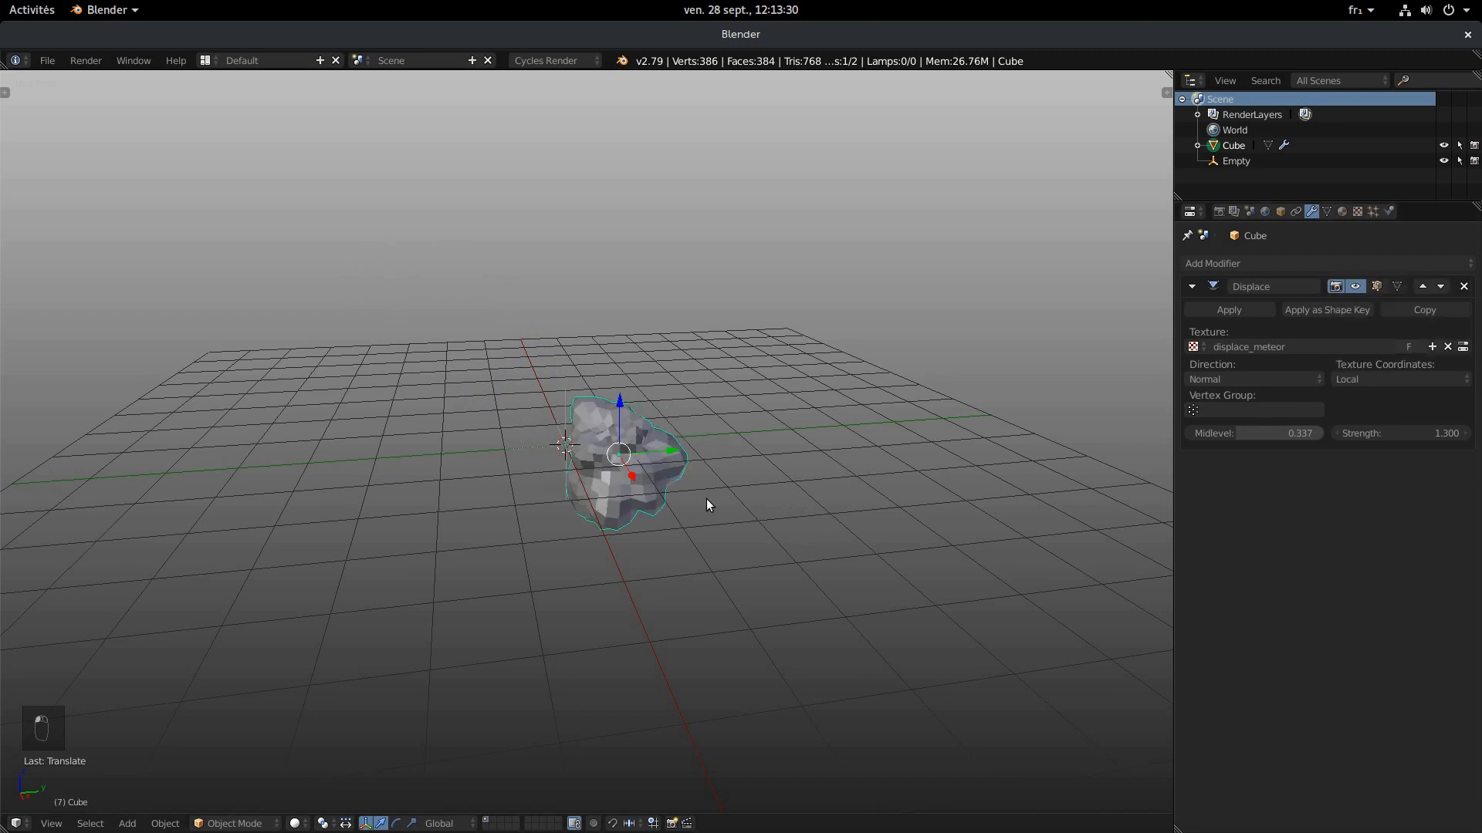
right_click(679, 472)
middle_click_drag(640, 552, 717, 573)
key("r")
key("r")
left_click(722, 548)
key("g")
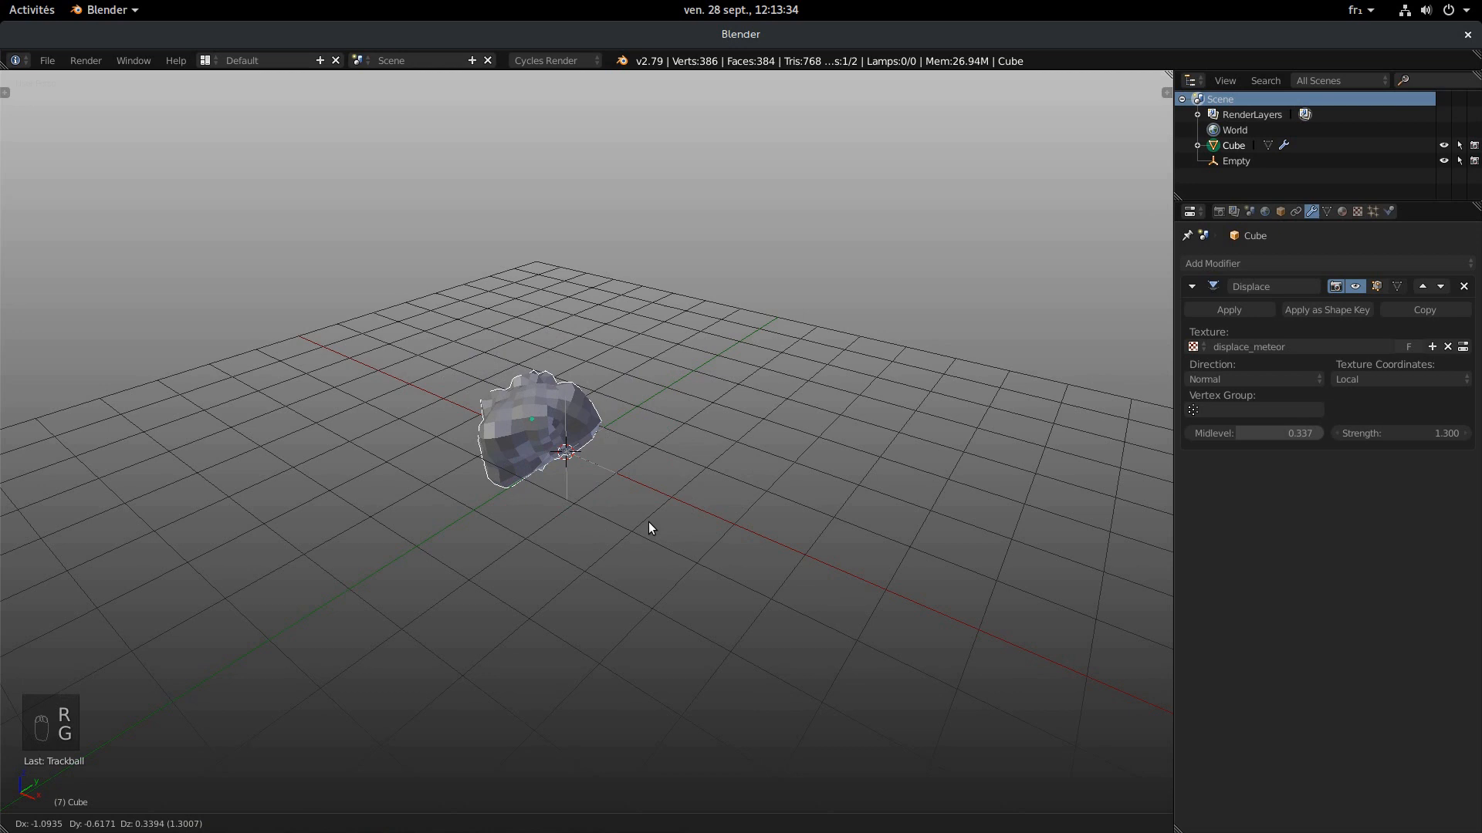
left_click(649, 523)
middle_click_drag(587, 544, 718, 516)
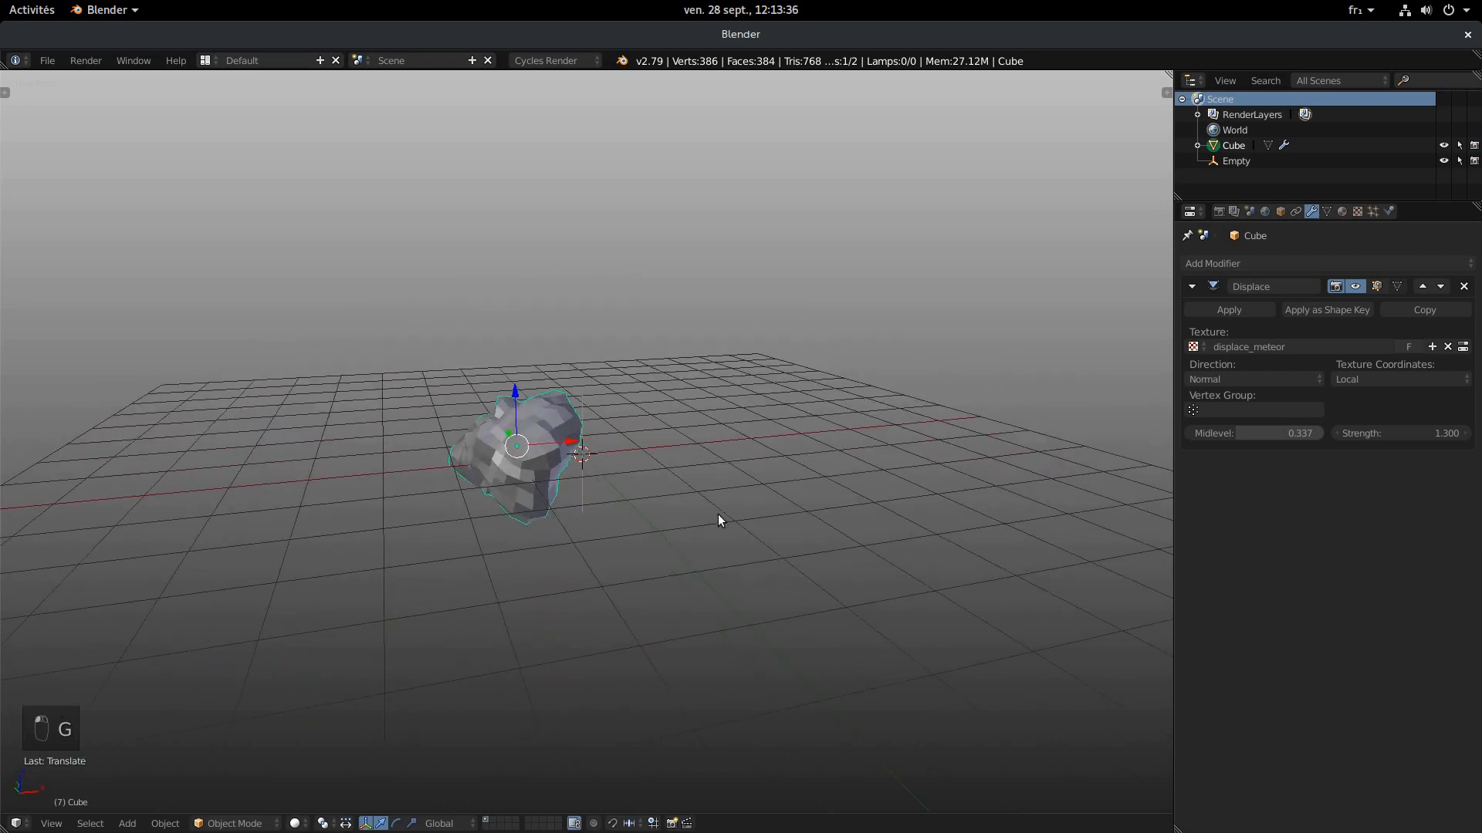
- Switch the Displace modifier's texture coordinates back to Global and move the mesh again
left_click(1401, 379)
left_click(1401, 337)
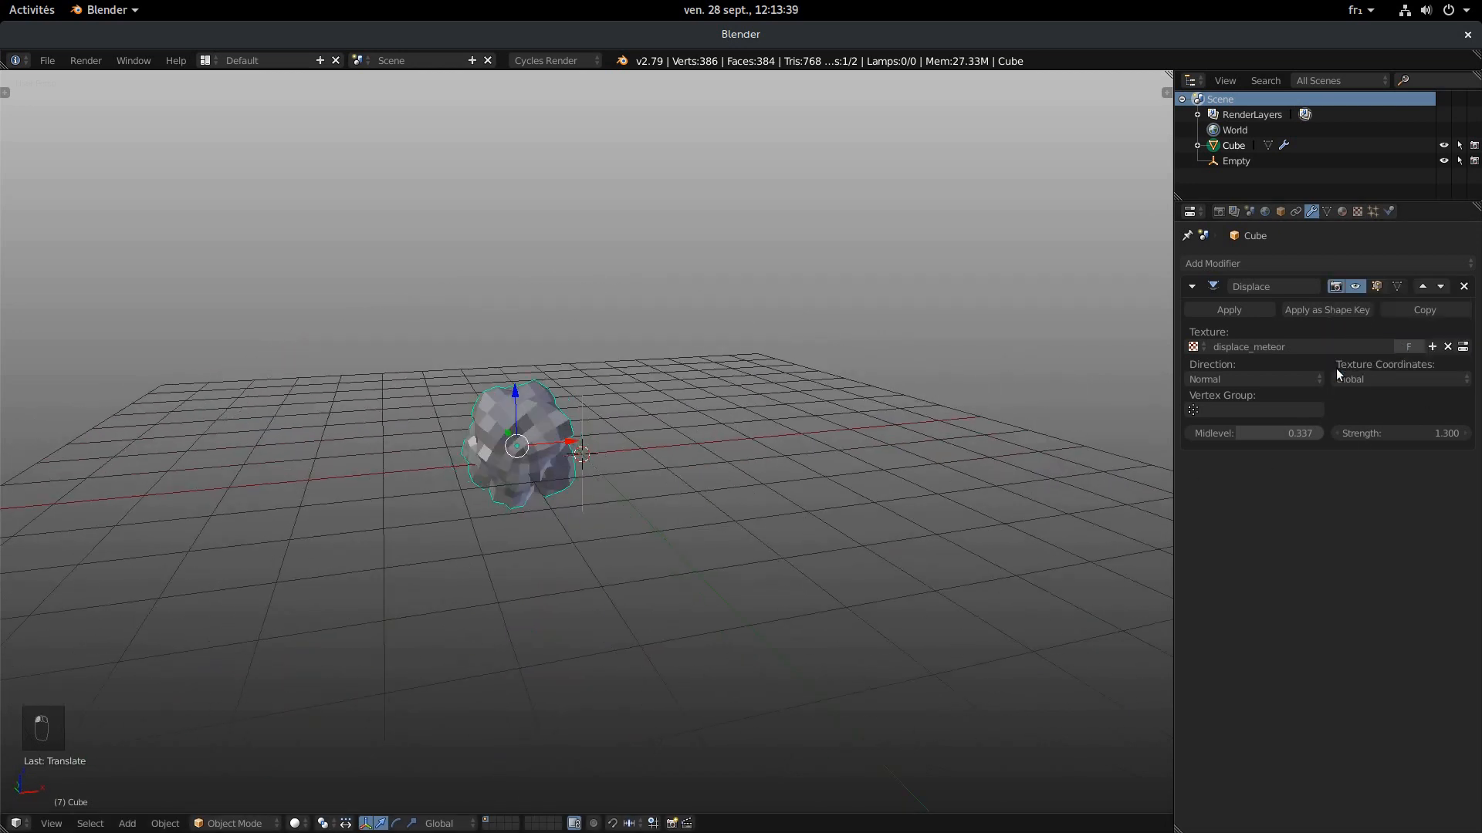
key("g")
left_click(861, 502)
- Set the Displace modifier's texture coordinates to Object, and move and rotate the mesh to check its shape
left_click(1401, 379)
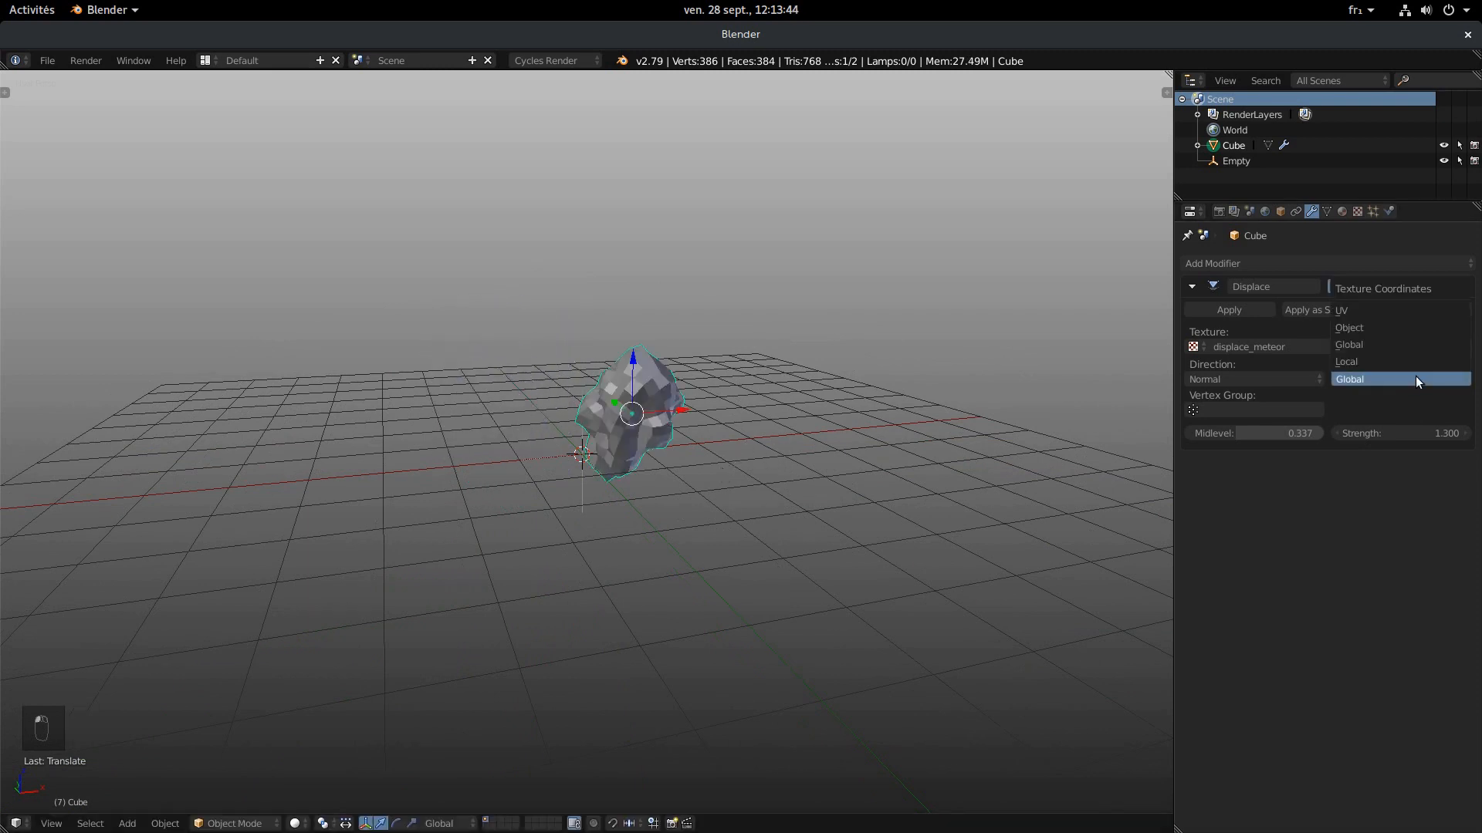
left_click(1392, 327)
key("g")
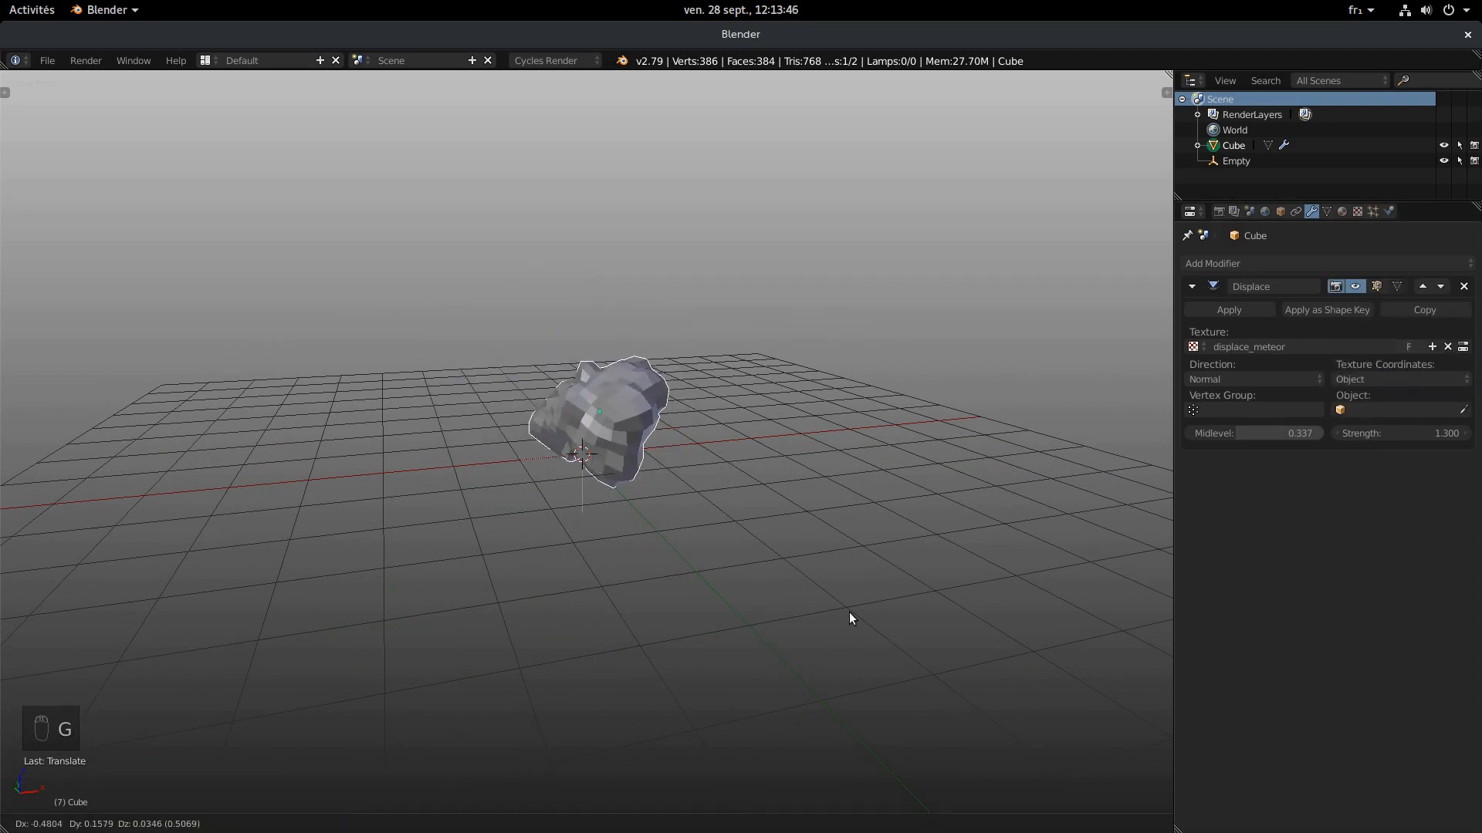
right_click(653, 608)
middle_click_drag(653, 608, 746, 609)
key("g")
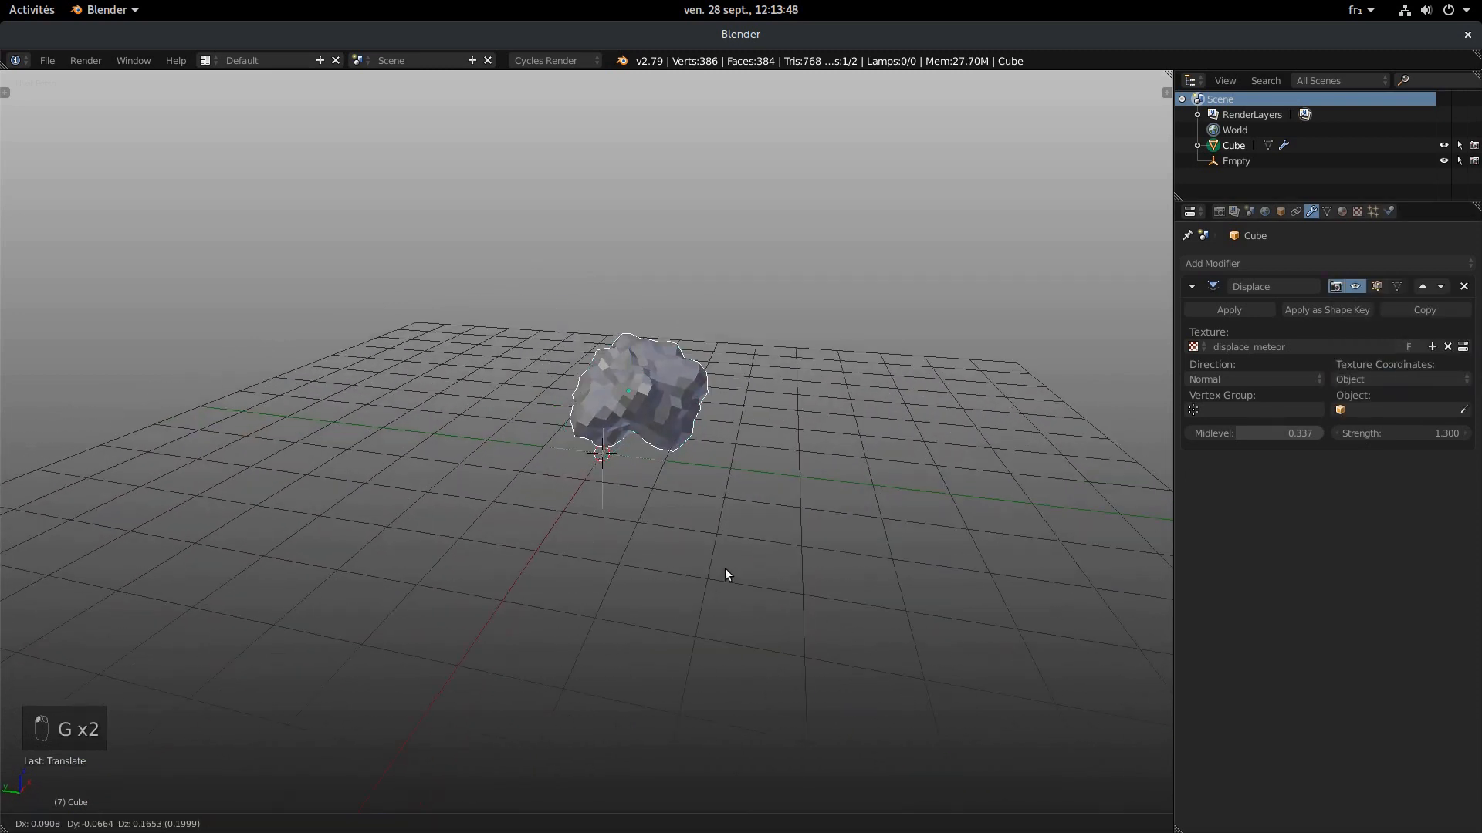
key("r")
key("r")
scroll(844, 494, "up", 2)
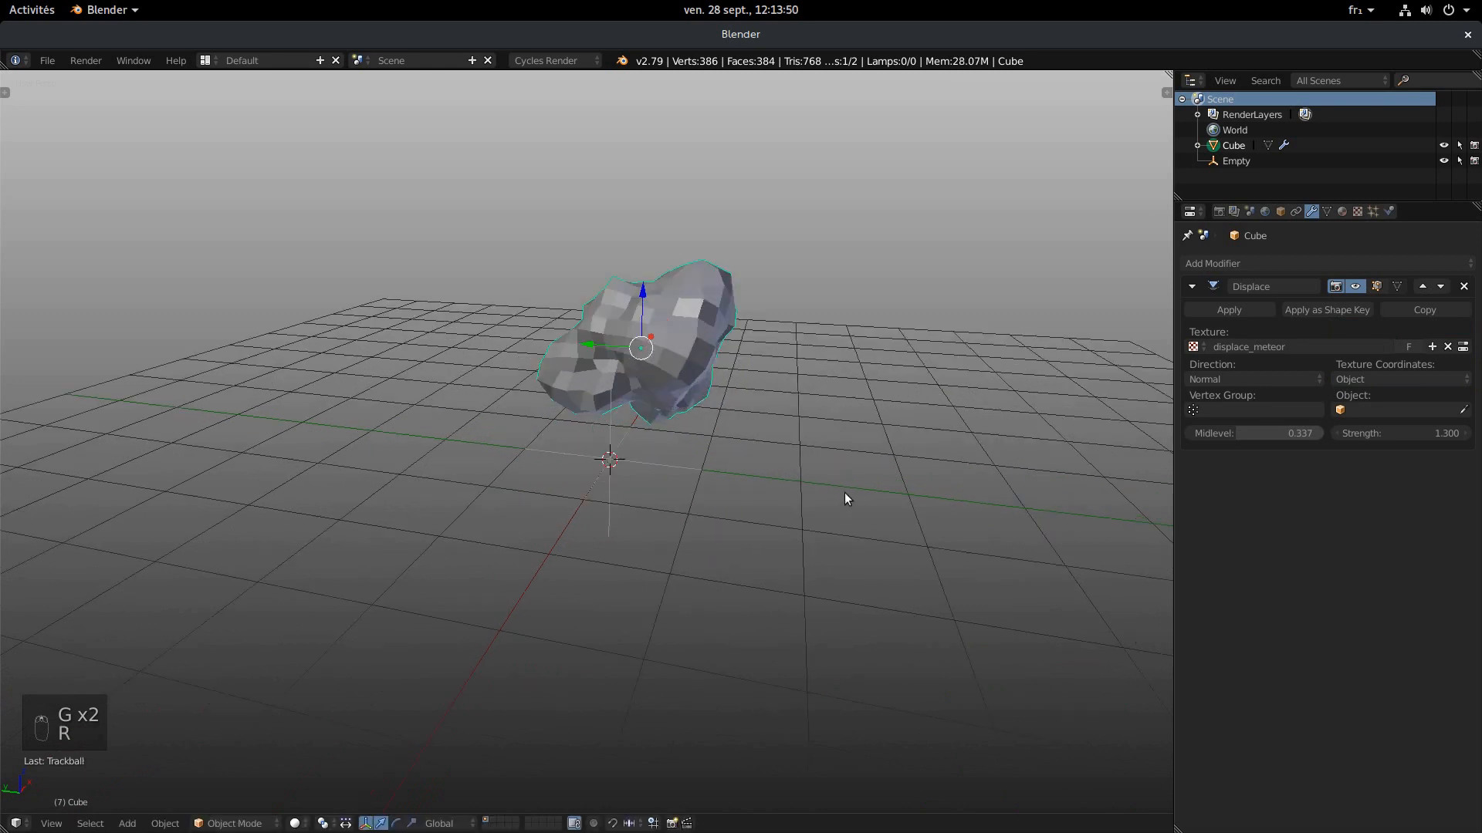
middle_click_drag(844, 492, 567, 505)
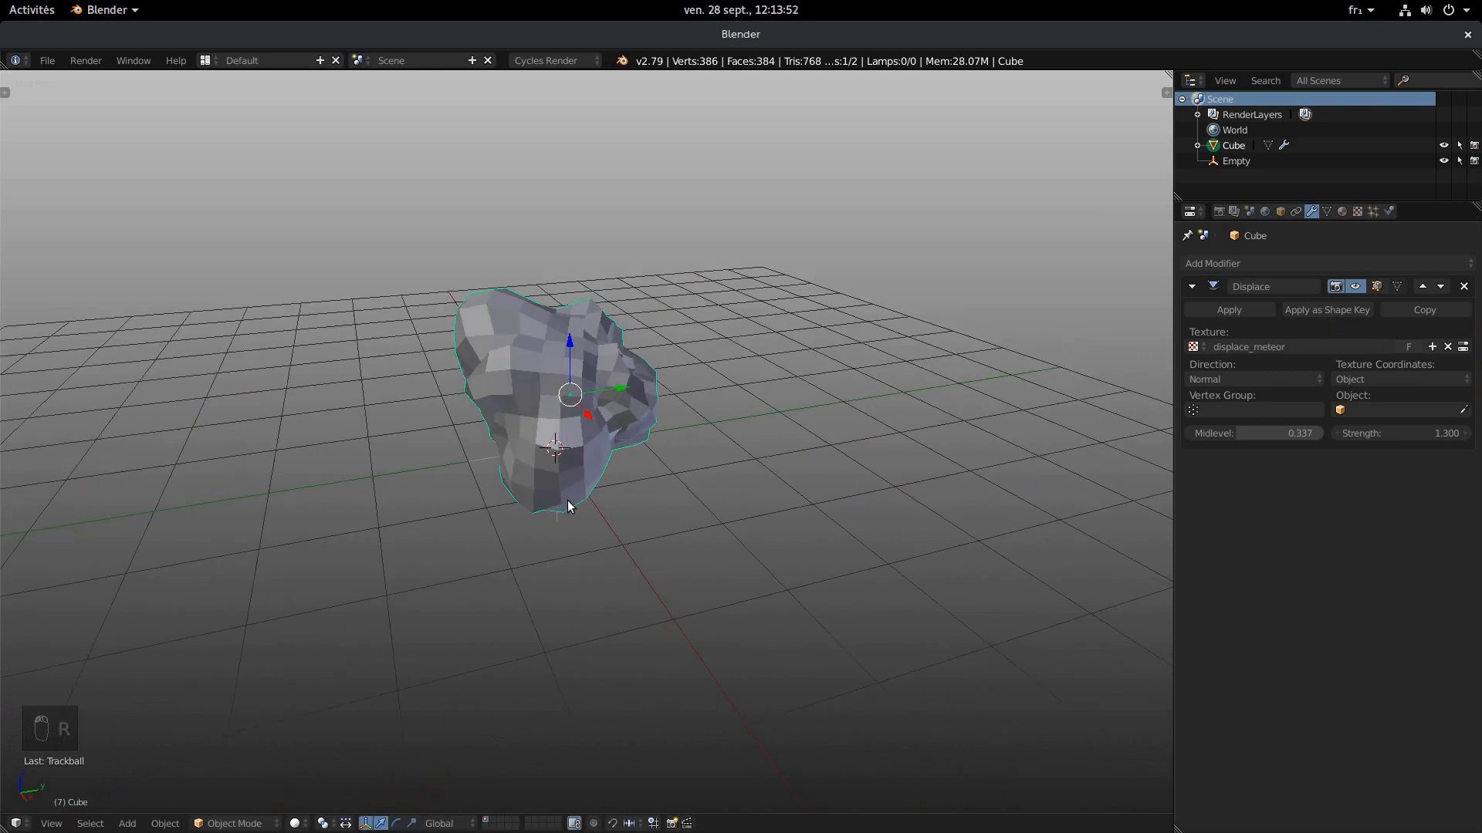
- Pick Empty as the Displace modifier's texture coordinate object and move the Empty around to reshape the mesh
left_click(1381, 410)
left_click(1377, 426)
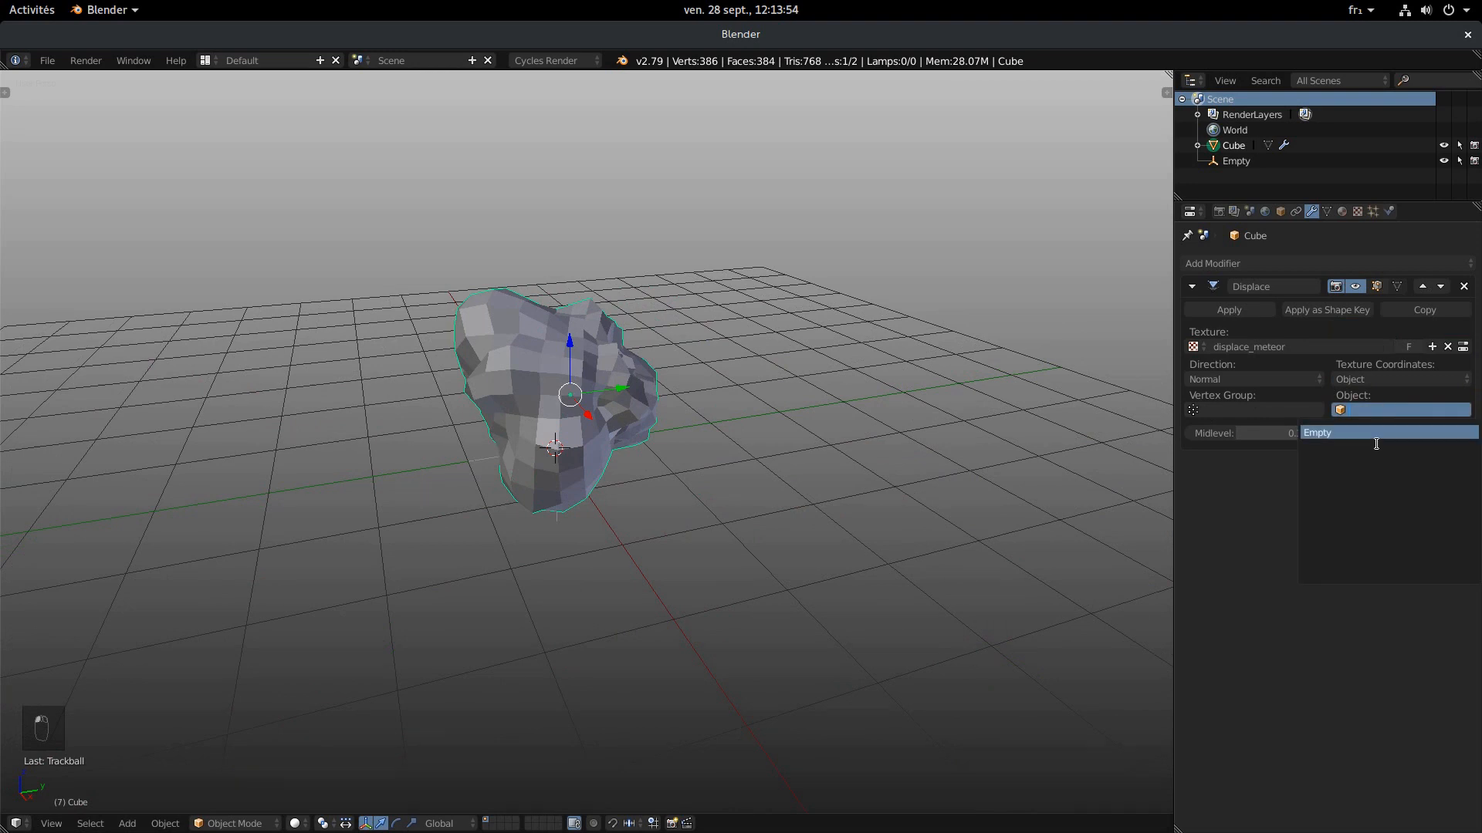
right_click(567, 507)
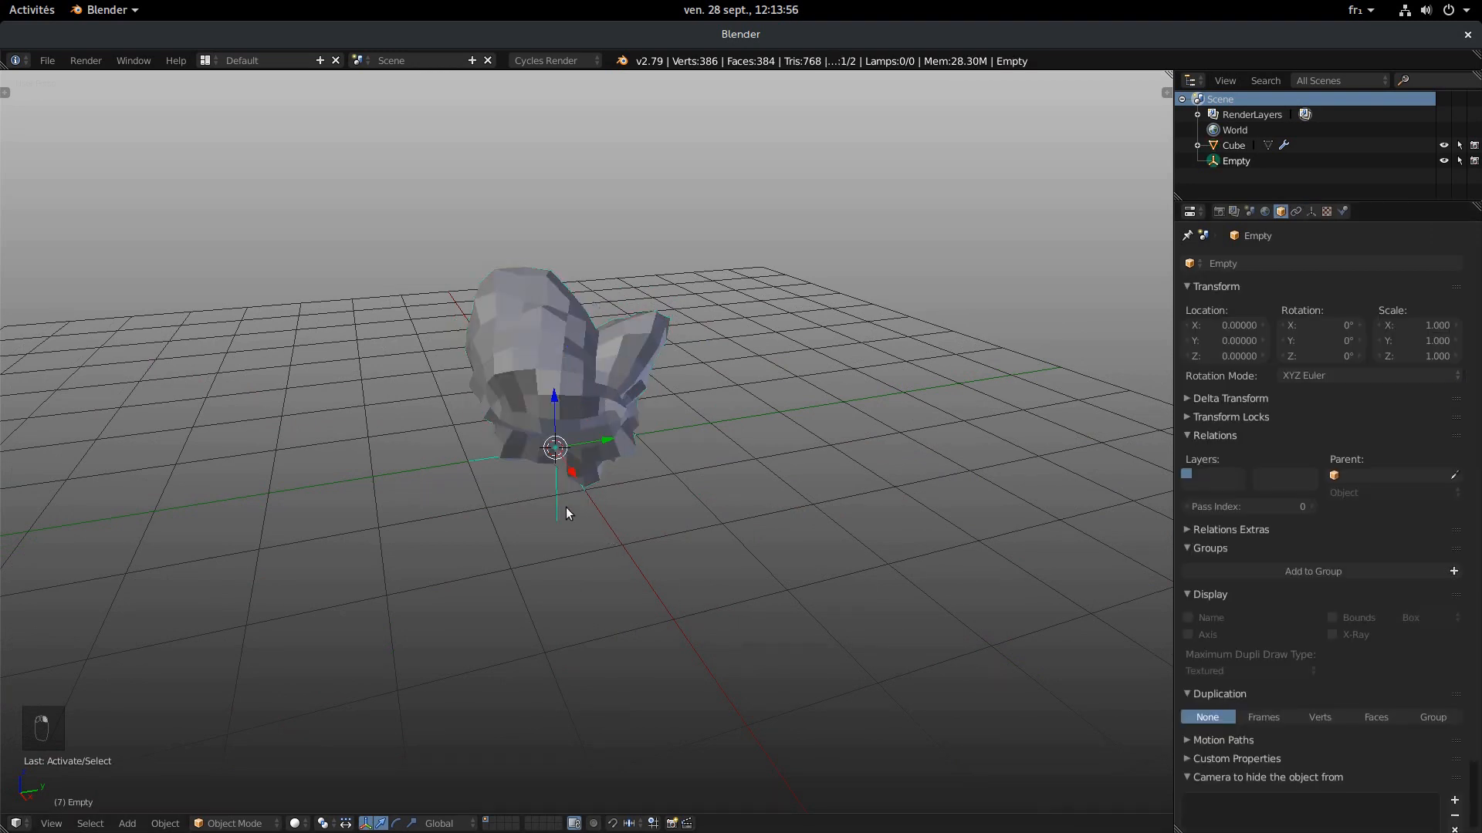
key("g")
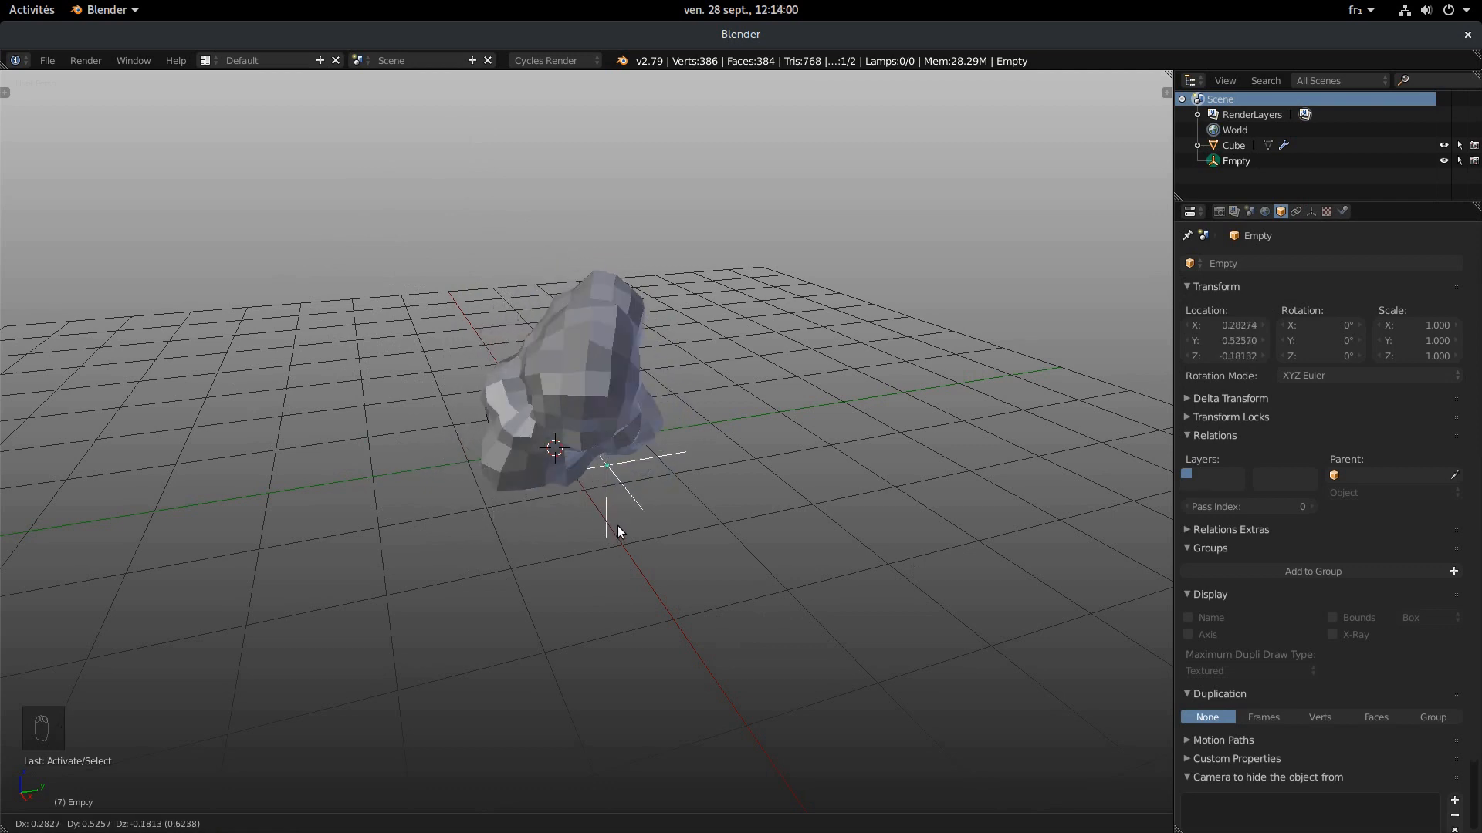
left_click(743, 461)
middle_click_drag(752, 485, 696, 537)
key("g")
left_click(742, 431)
key("g")
left_click(596, 464)
- Scale the Empty and move it again to vary the mesh's displacement
key("s")
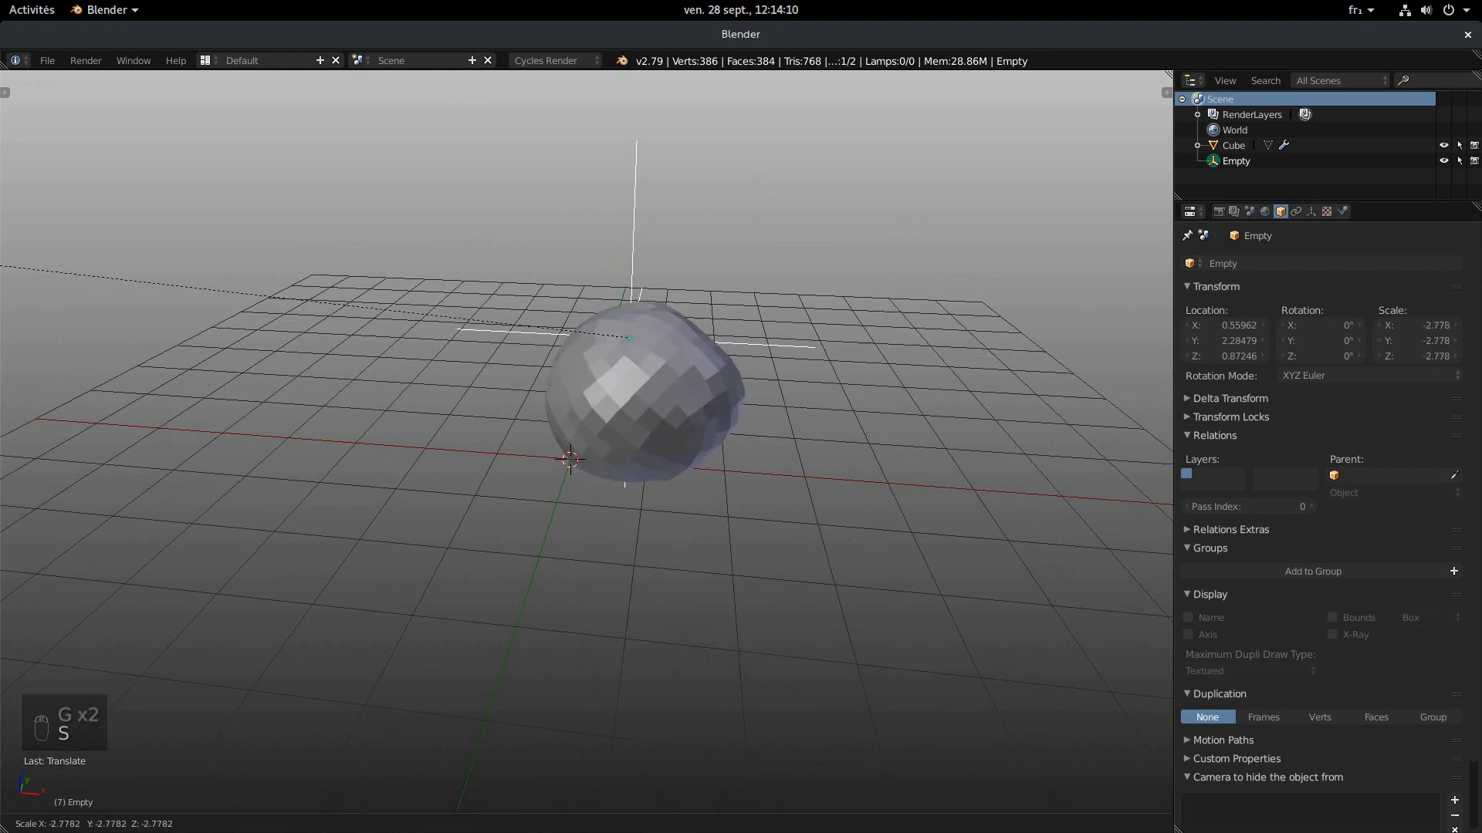
middle_click_drag(485, 457, 351, 558)
key("s")
key("s")
left_click(810, 596)
key("g")
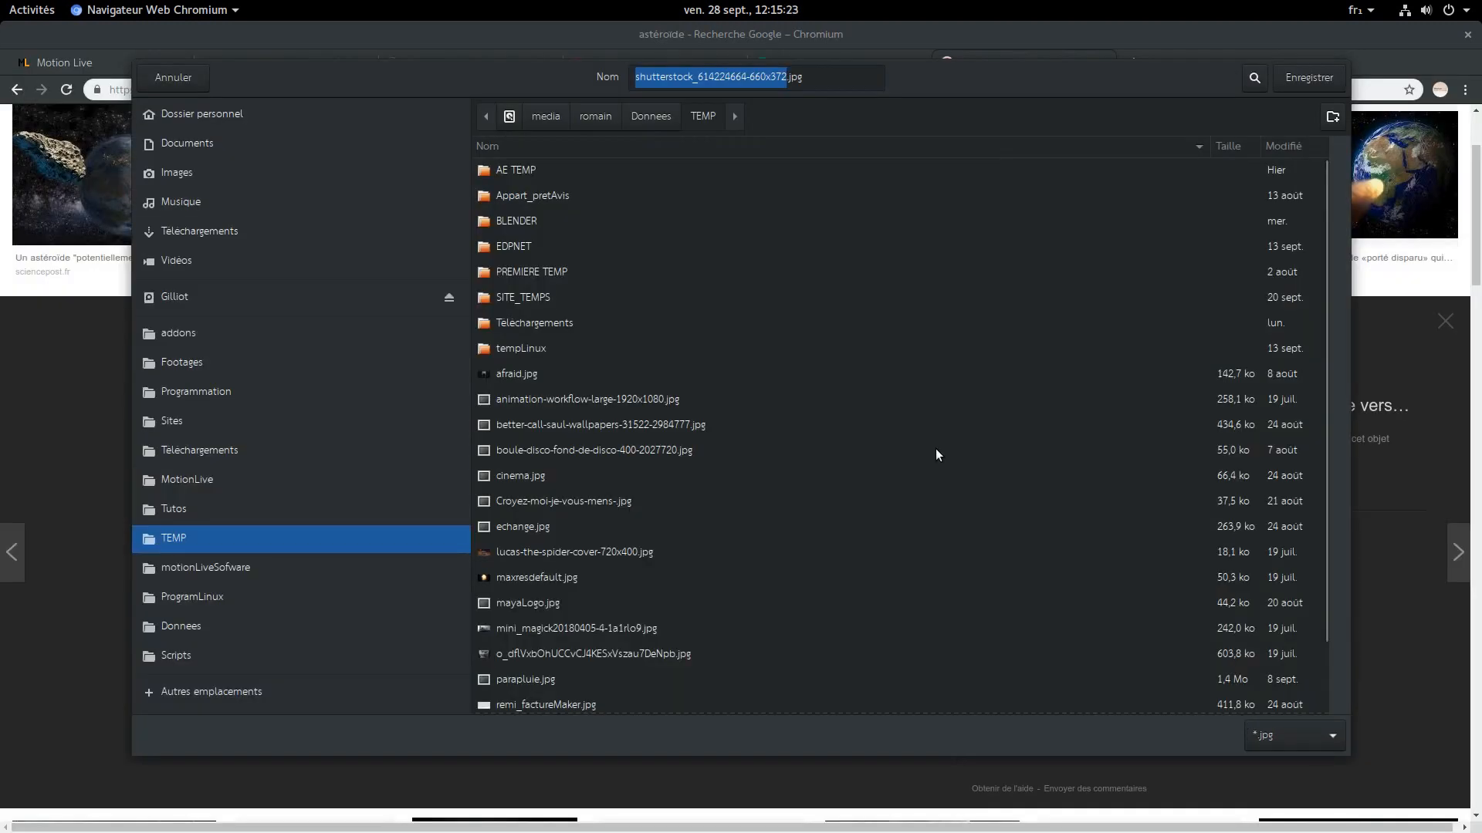
- In Chromium's save dialog, save the asteroid image under the name asteroide in the TEMP folder
type("aste")
key("Escape")
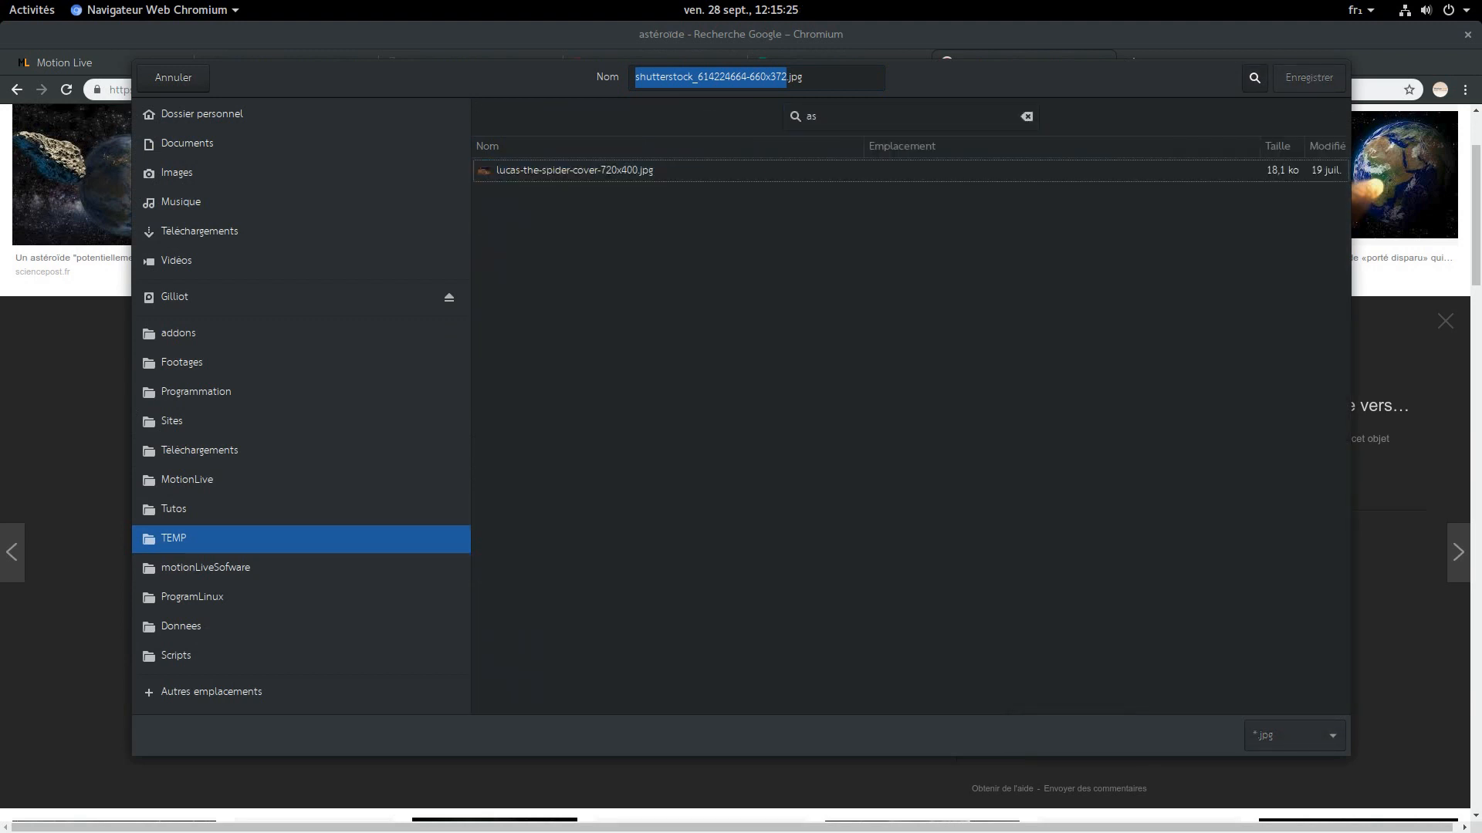
left_click(746, 79)
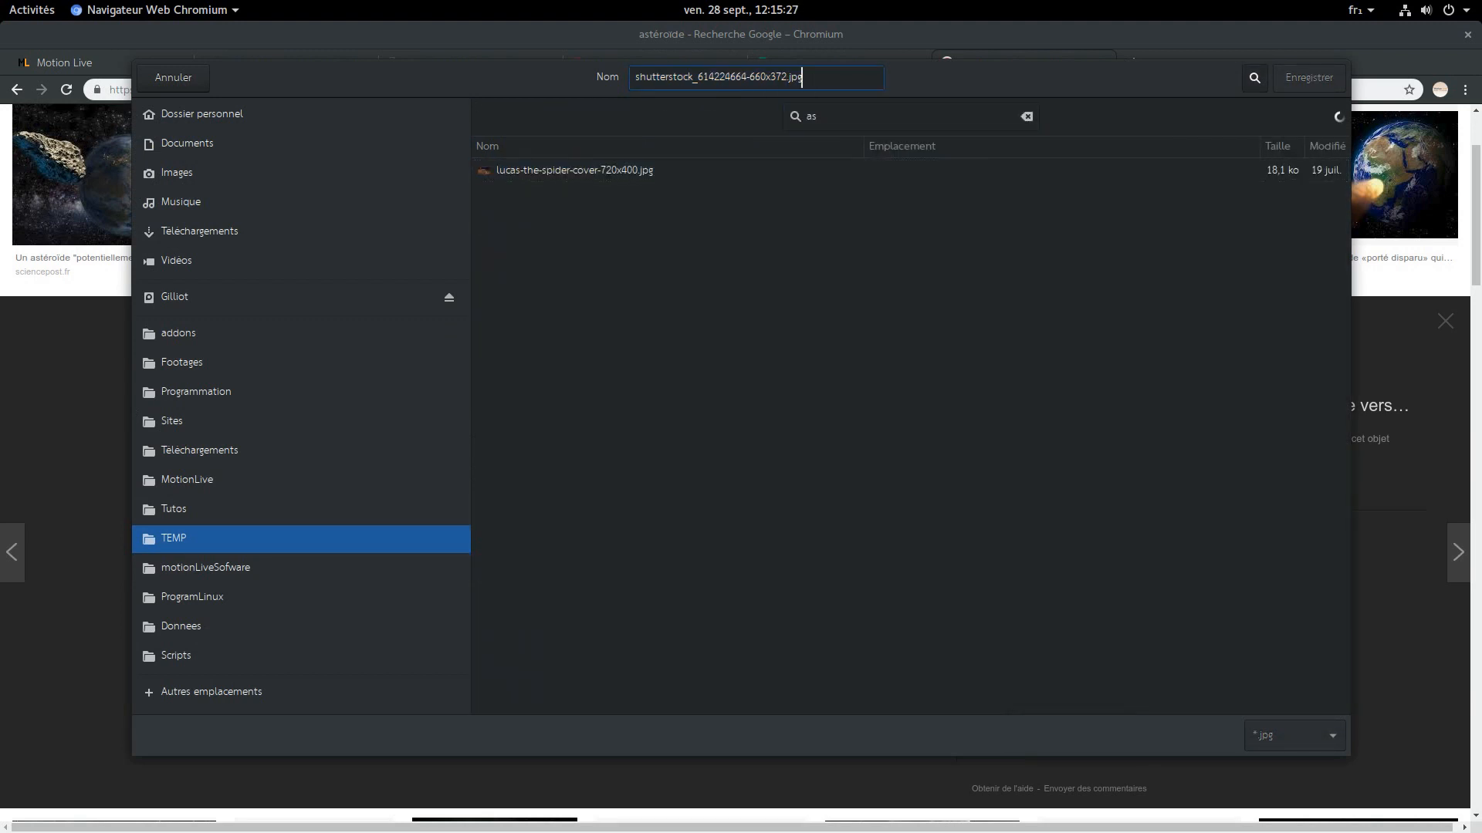
key("ctrl+a")
type("as")
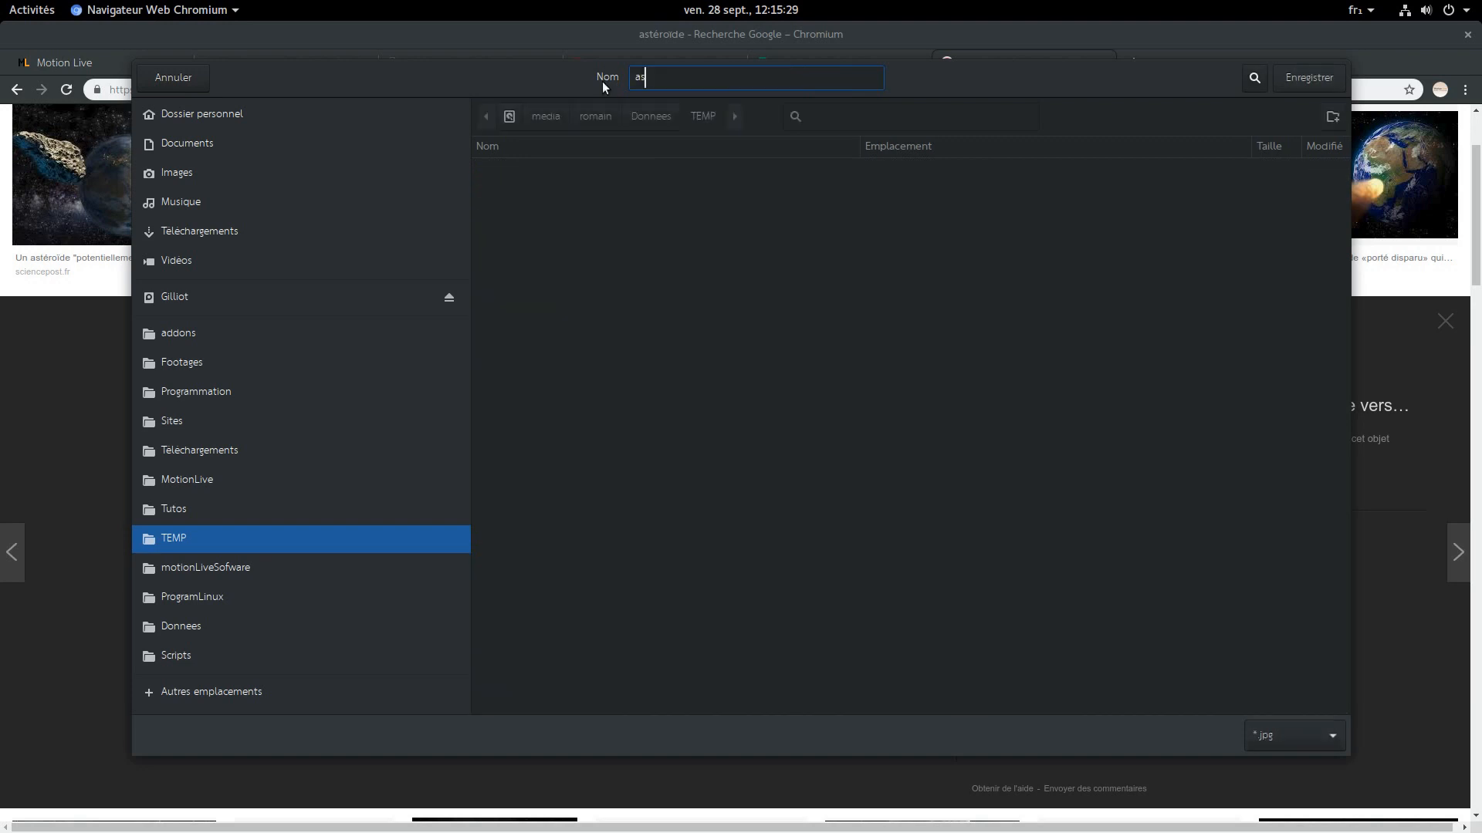
type("teroide")
key("Return")
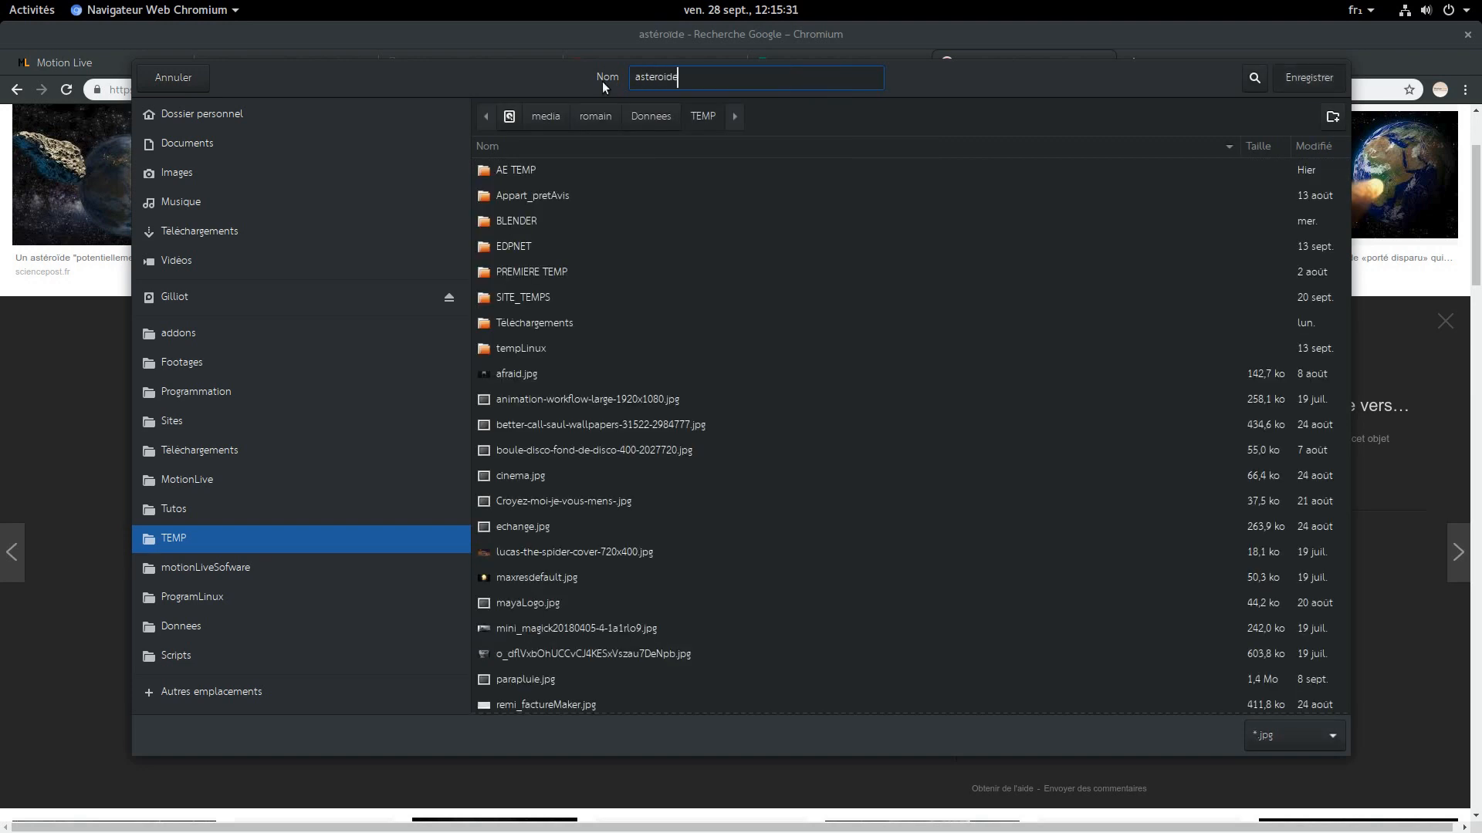
- Place the duplicate wireframe mesh against the asteroid and scale it along its local Y axis
left_click(61, 815)
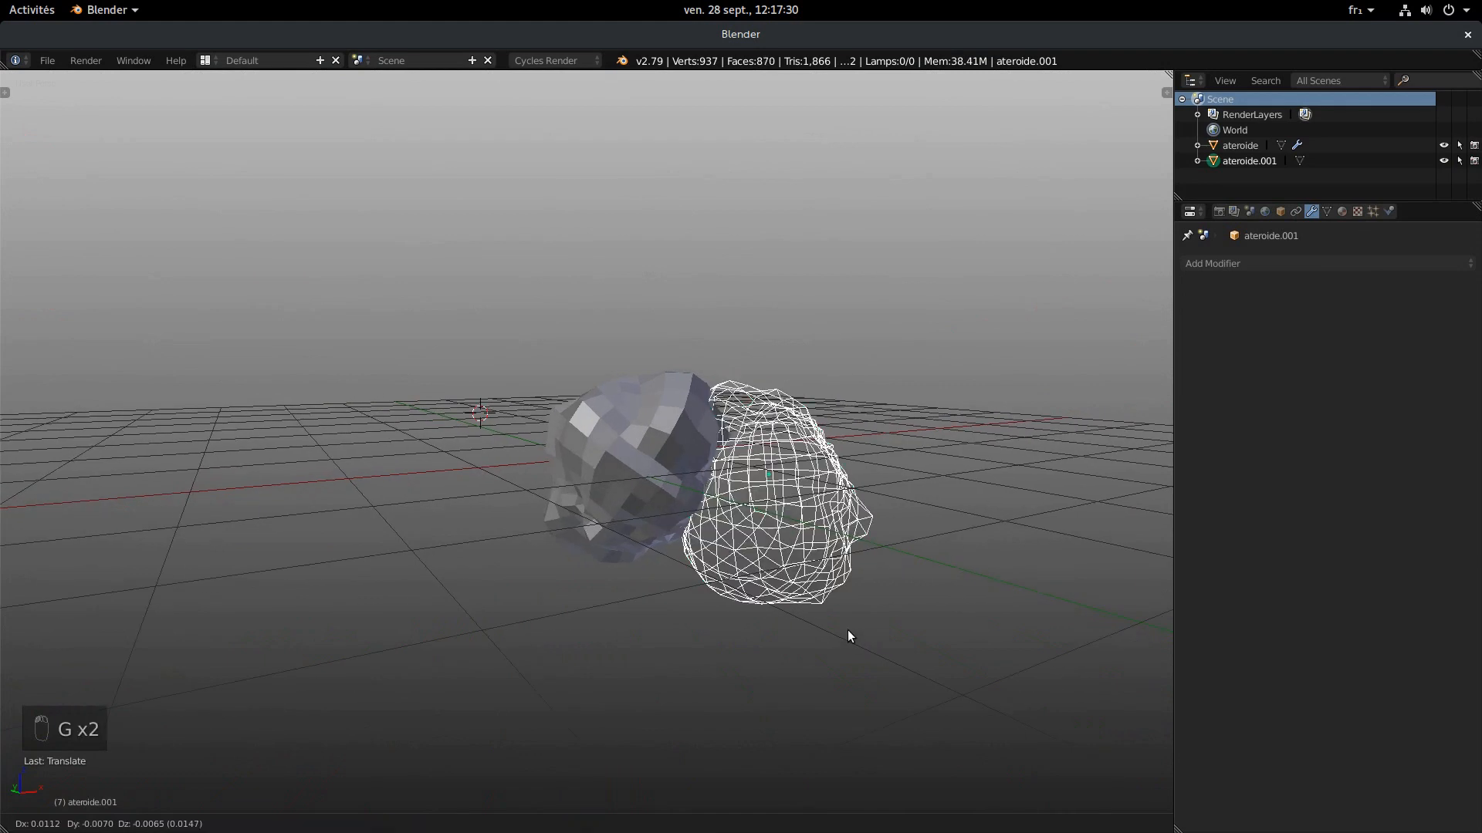
left_click(848, 629)
middle_click_drag(851, 632, 698, 775)
key("r")
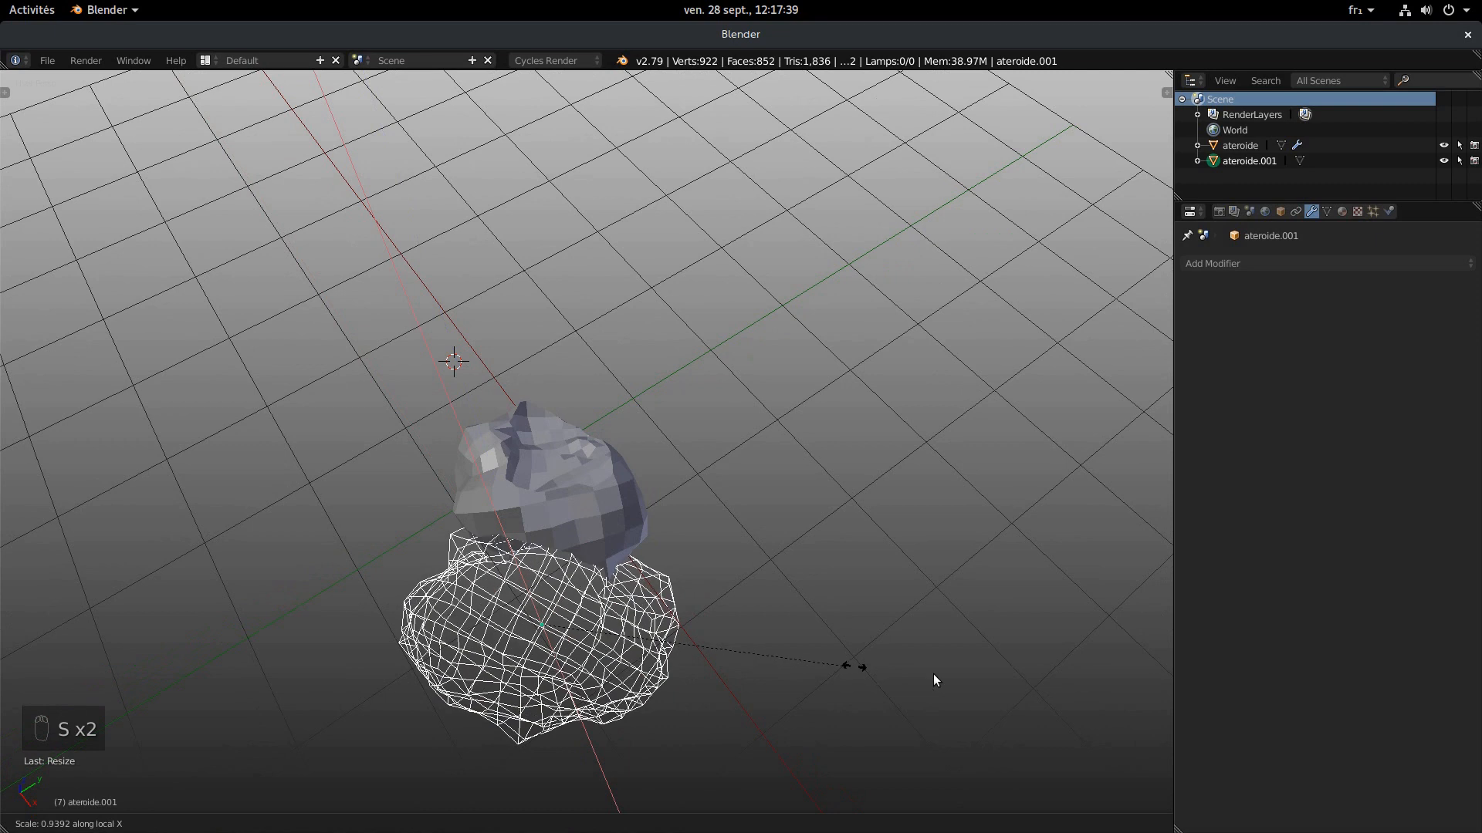
key("y")
key("y")
left_click(993, 676)
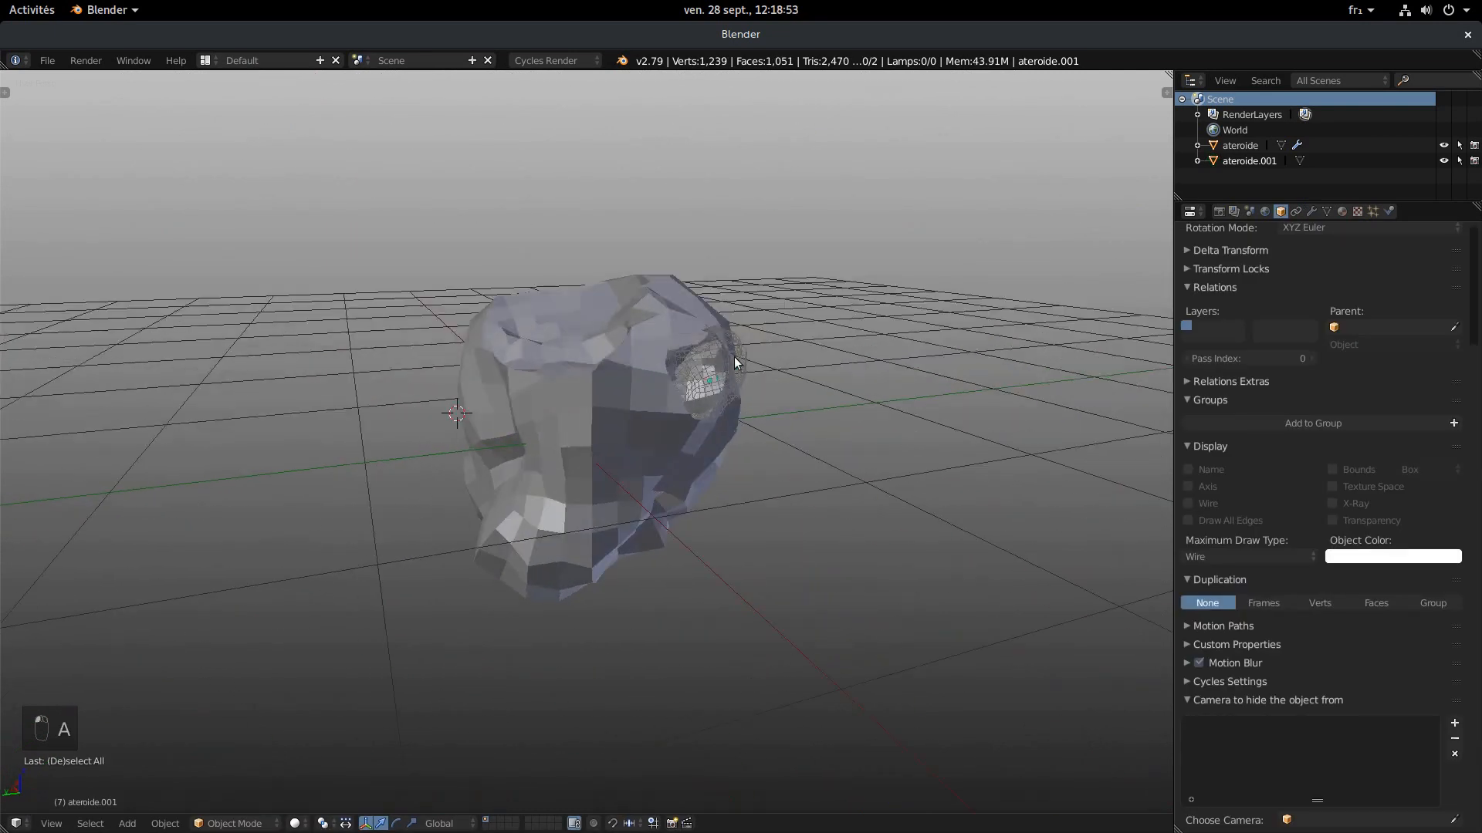
- Scale up the small wireframe cutter in the asteroid's surface and rotate it freely
key("a")
key("s")
left_click(869, 538)
key("r")
key("r")
left_click(841, 503)
middle_click_drag(841, 503, 781, 511)
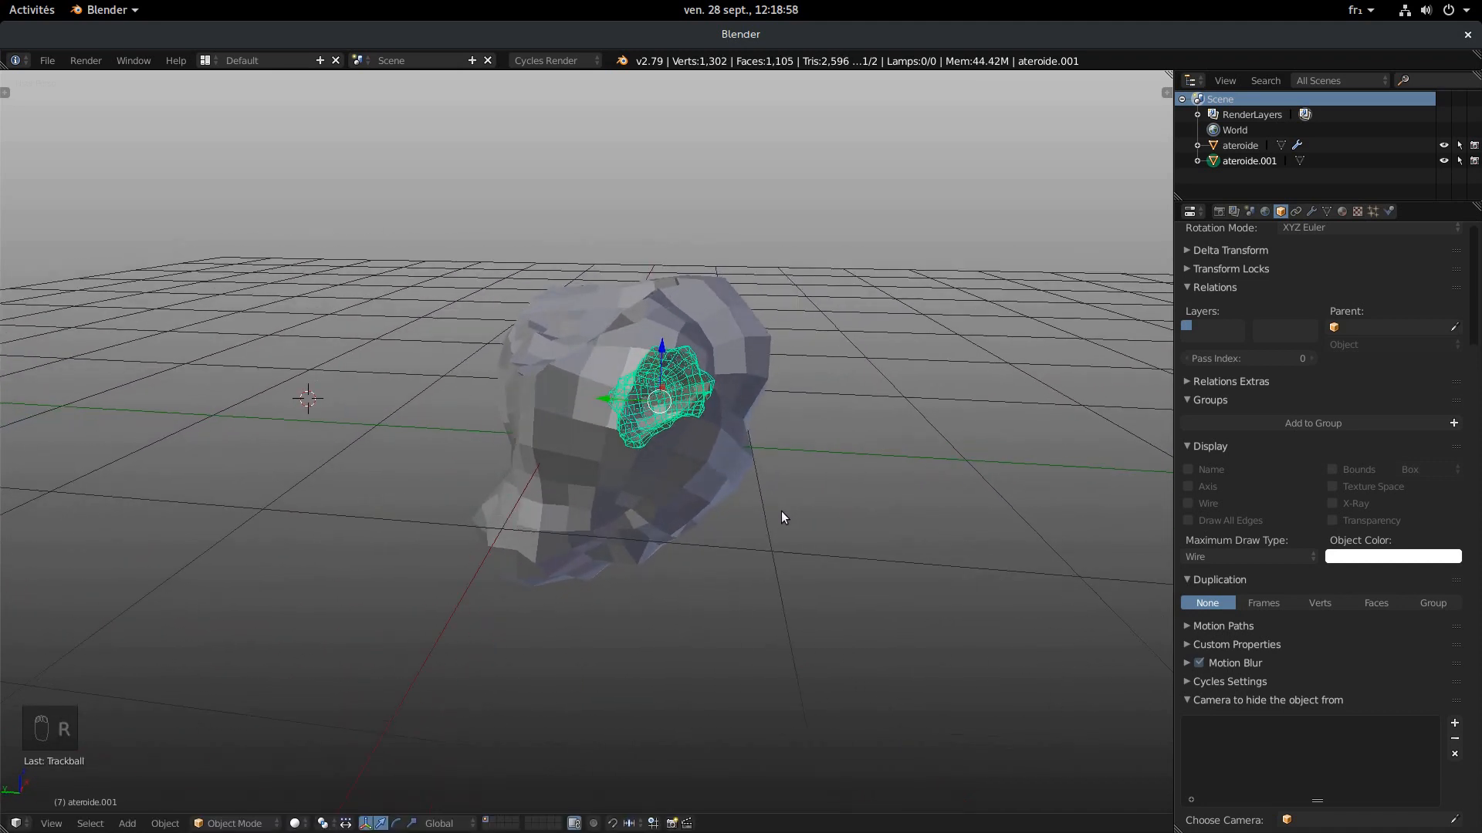
- Select the main asteroid and apply its modifier to make the wireframe mesh's cut permanent
right_click(750, 345)
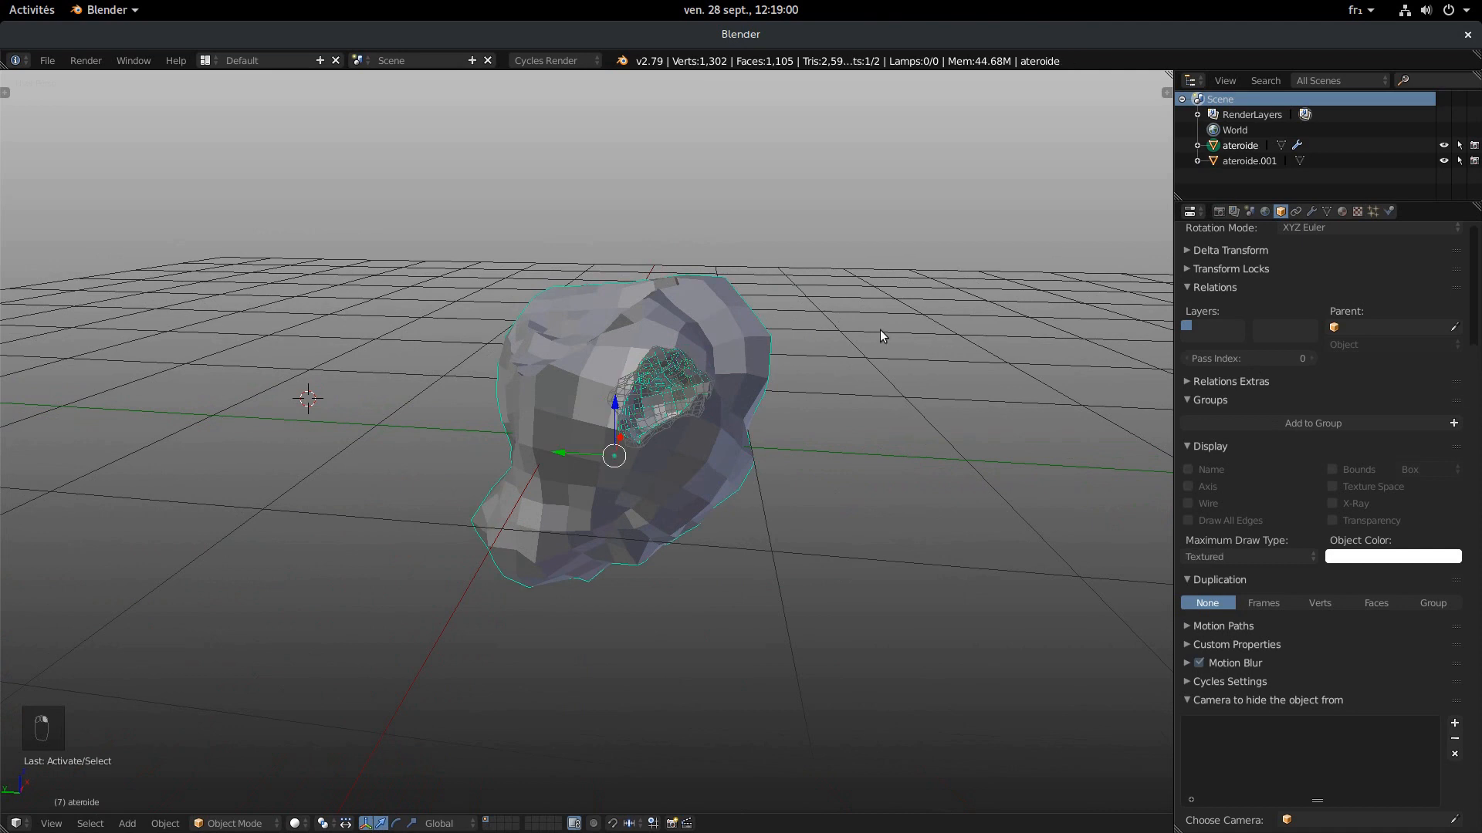
left_click(1342, 211)
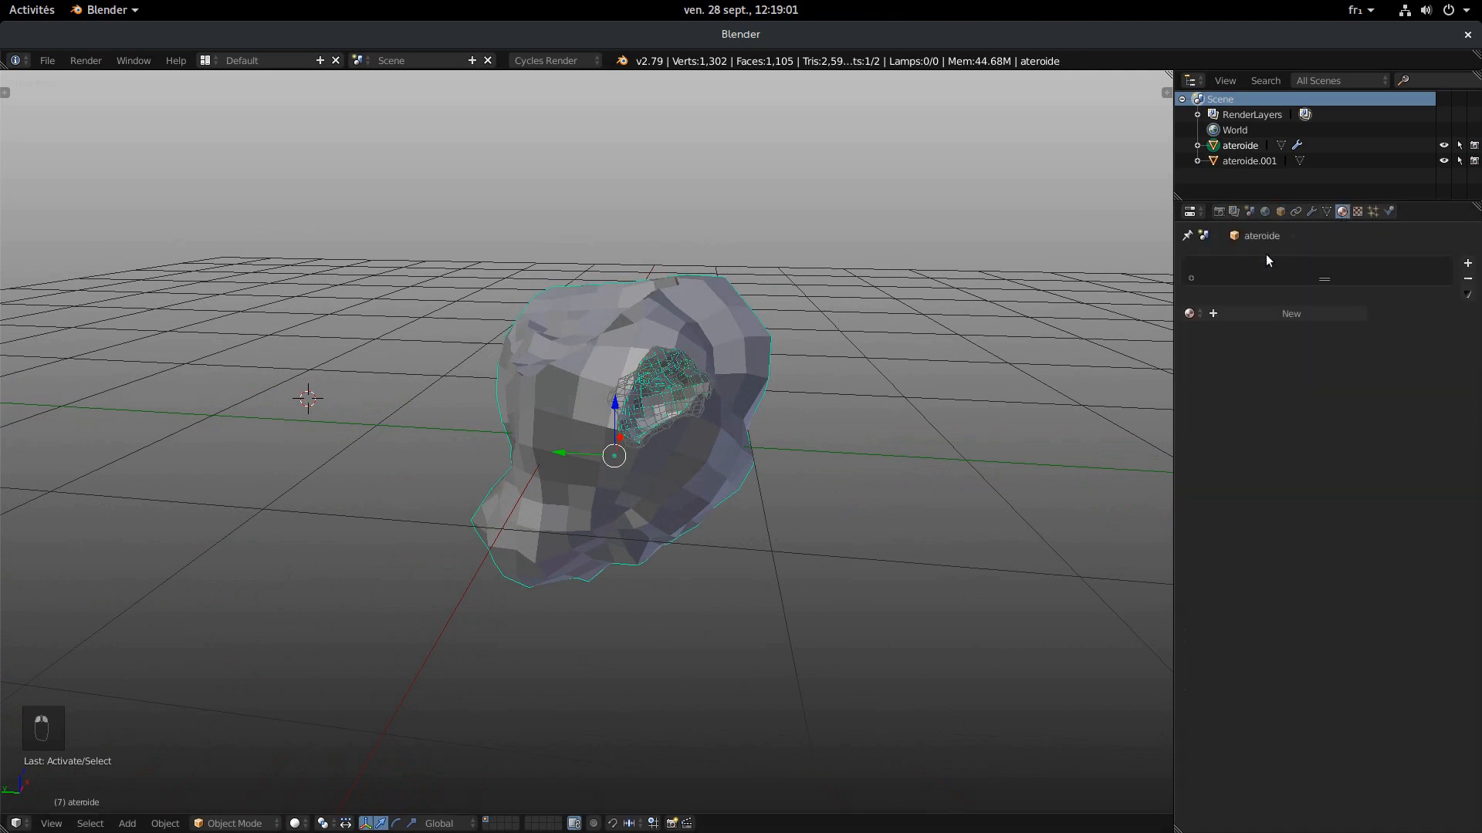
left_click(1311, 211)
left_click(1220, 310)
middle_click_drag(1003, 386, 595, 407)
- Duplicate the wireframe cutter, place the copy on another side of the asteroid and rotate it freely
right_click(595, 407)
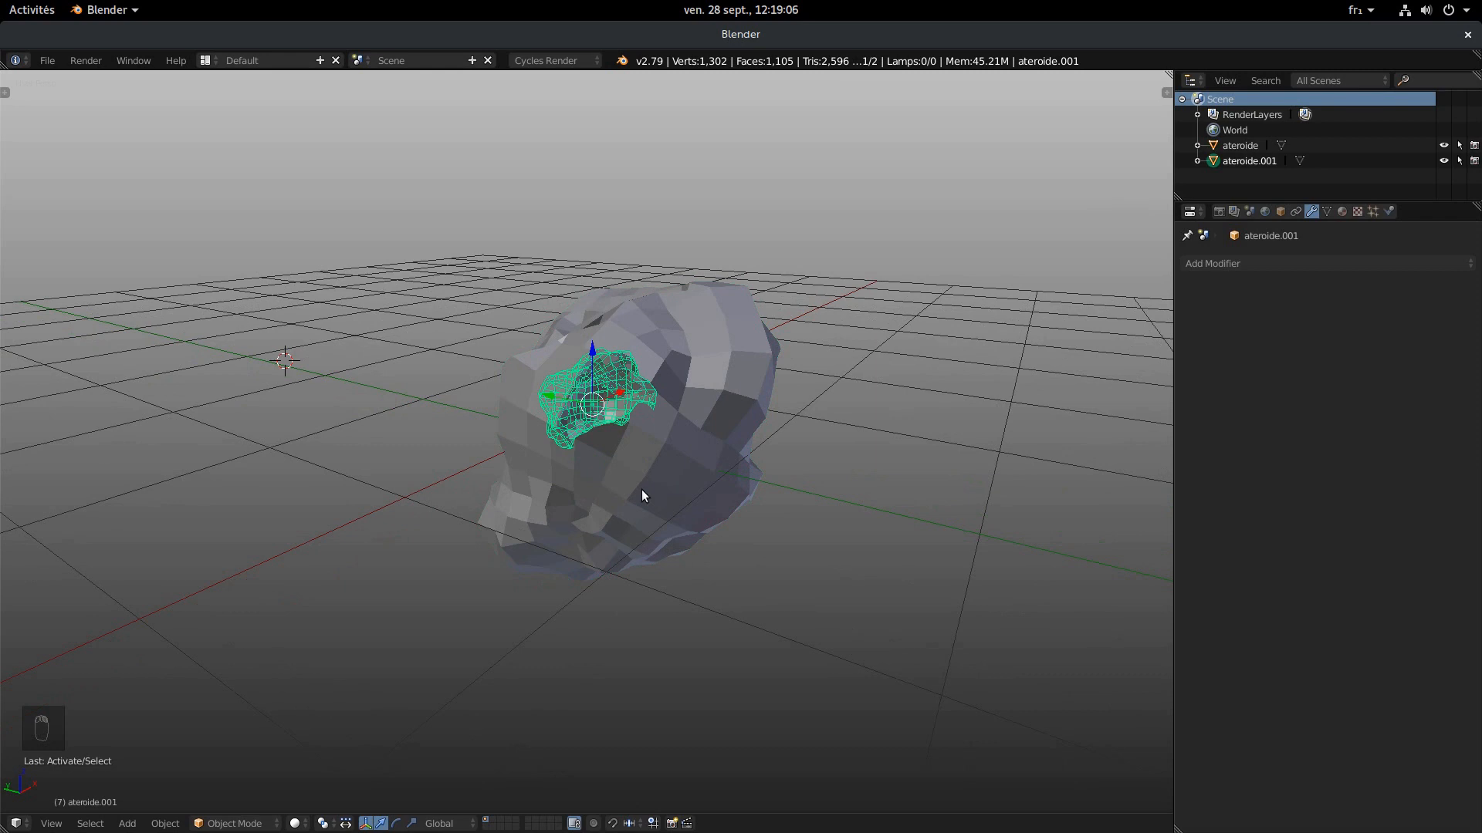
middle_click_drag(642, 496, 719, 709)
key("shift+d")
left_click(664, 736)
key("r")
left_click(730, 707)
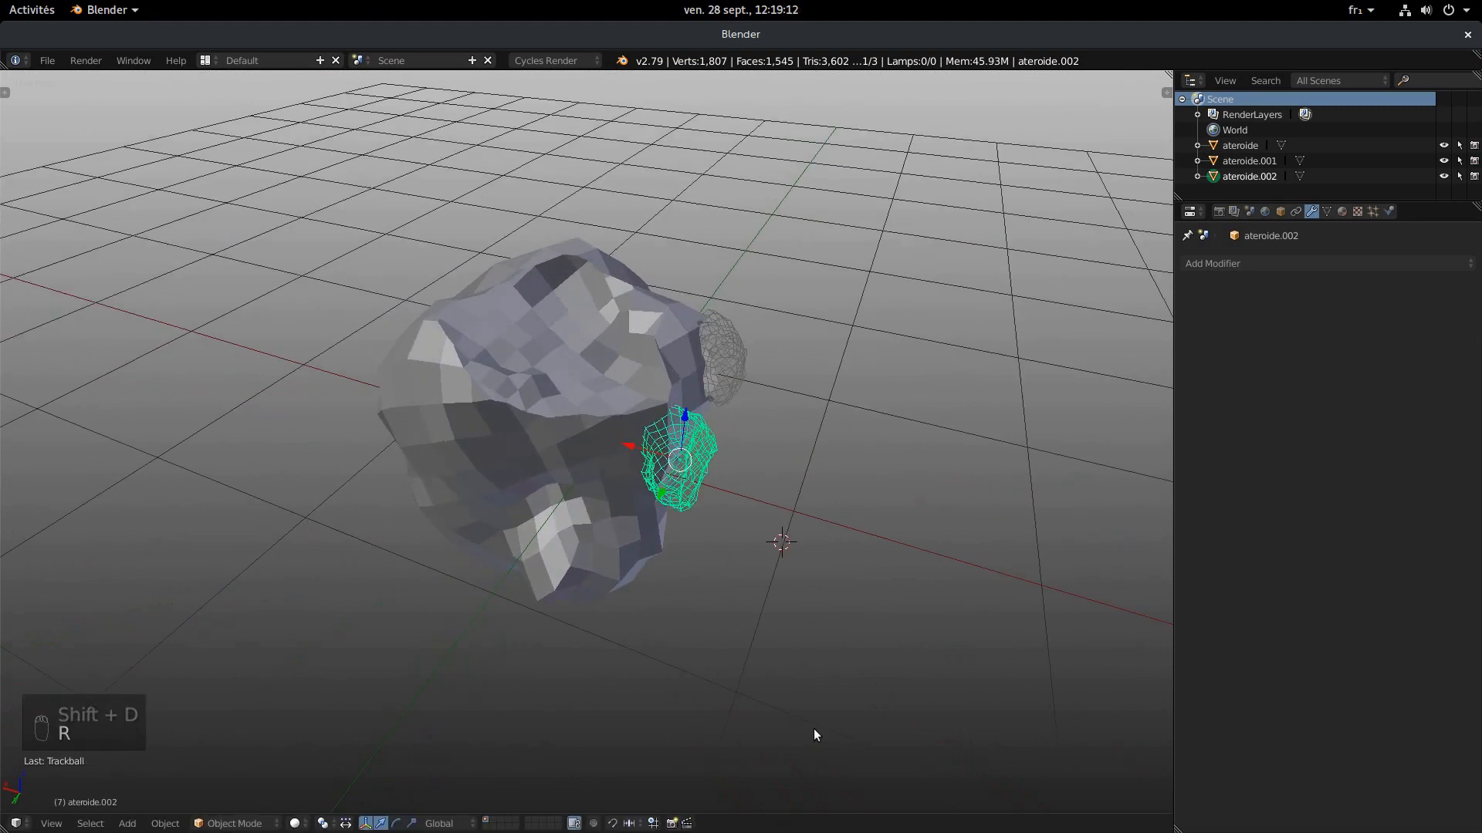
- Scale the second cutter and move it against the asteroid's surface
key("s")
left_click(760, 695)
key("g")
left_click(692, 691)
middle_click_drag(692, 692, 830, 601)
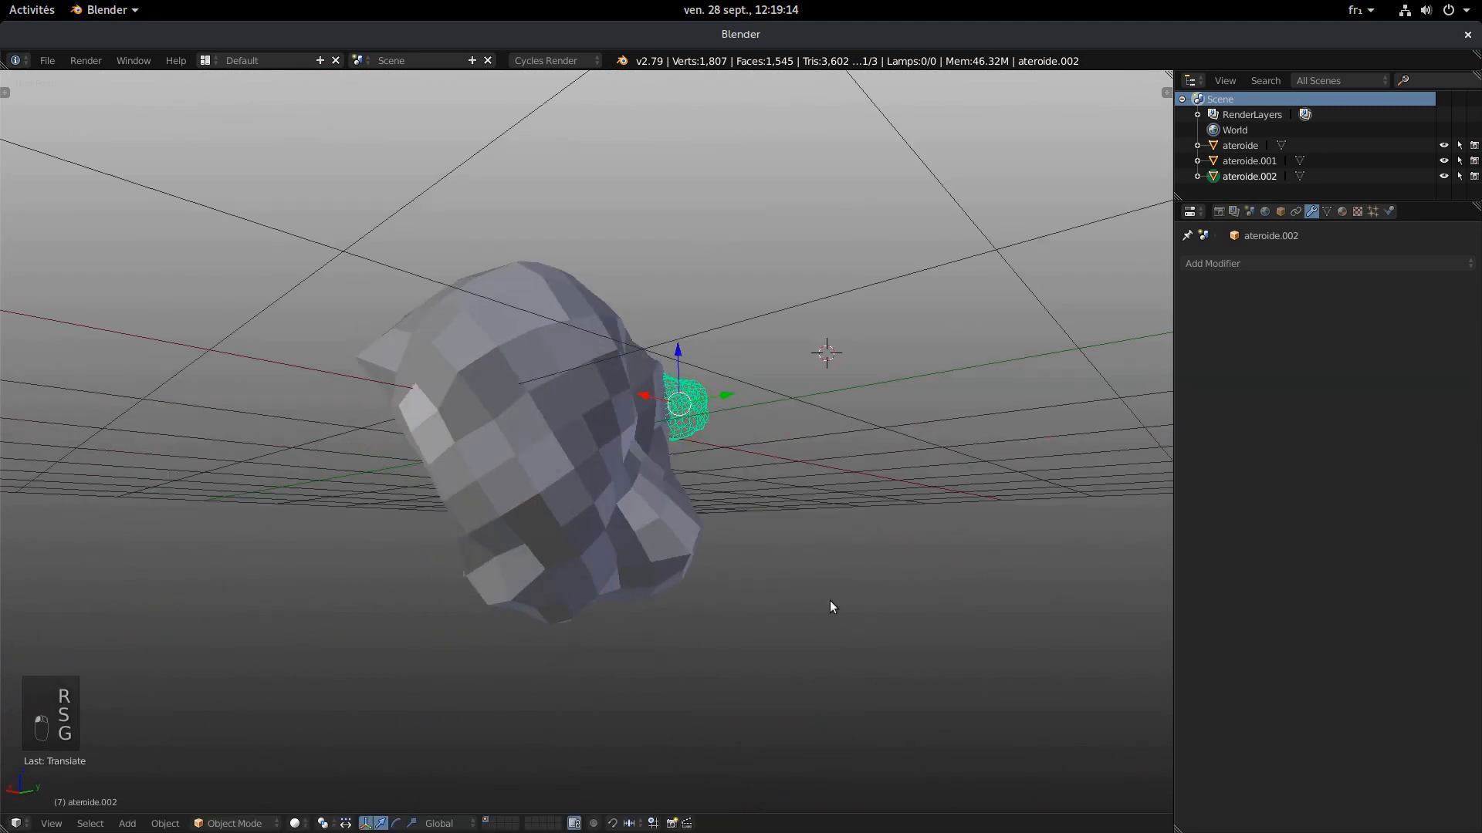
- Duplicate the second cutter and move the copy onto the opposite side of the asteroid
key("shift+d")
left_click(719, 99)
left_click(689, 5)
left_click(689, 5)
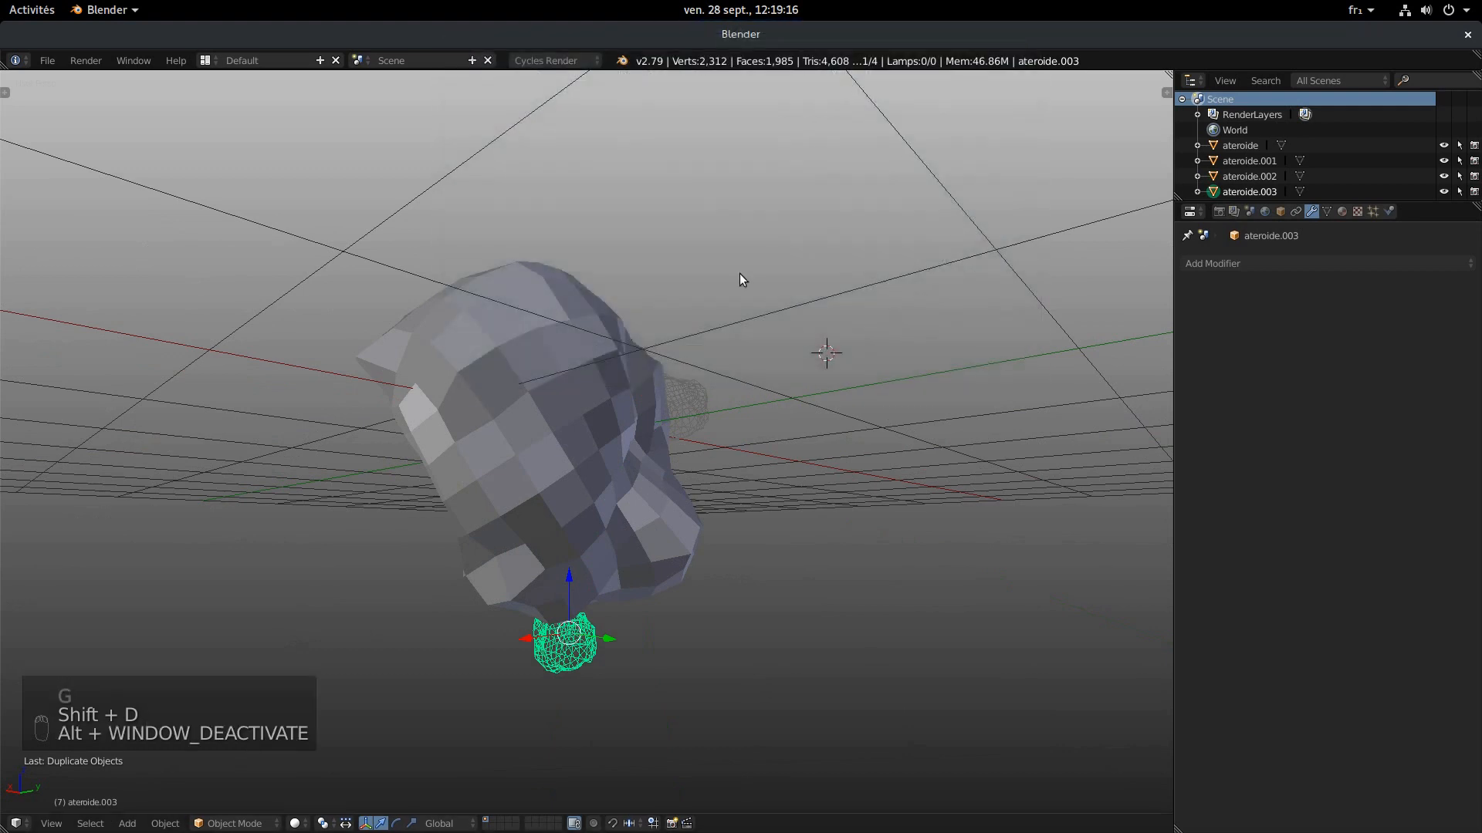
middle_click_drag(706, 447, 608, 460)
key("g")
left_click(349, 377)
middle_click_drag(349, 377, 661, 748)
key("g")
left_click(729, 753)
- Start saving the scene and create an asteroides folder inside starWars/scenes/assets
key("ctrl+s")
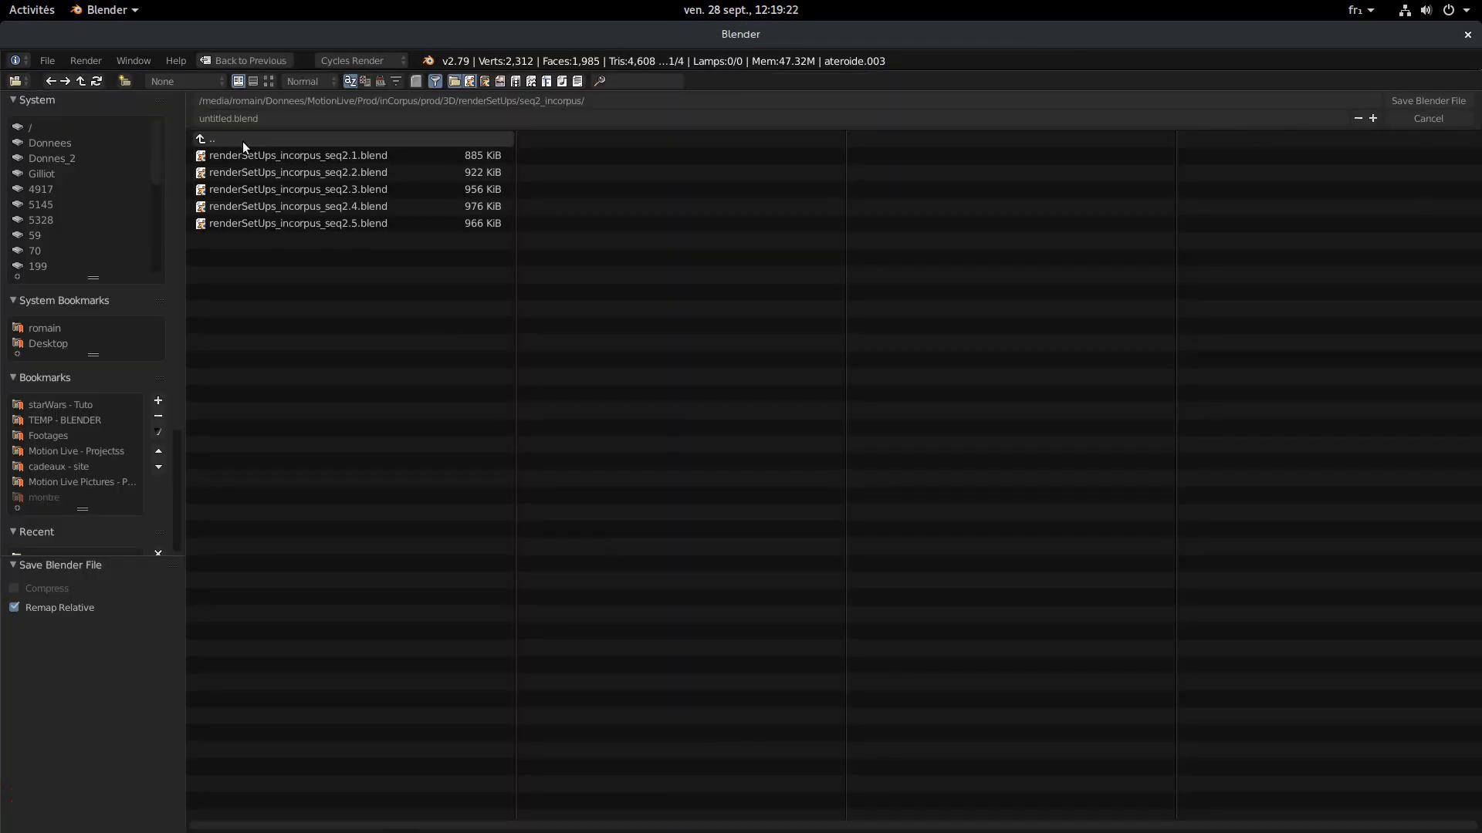
left_click(77, 406)
left_click(230, 207)
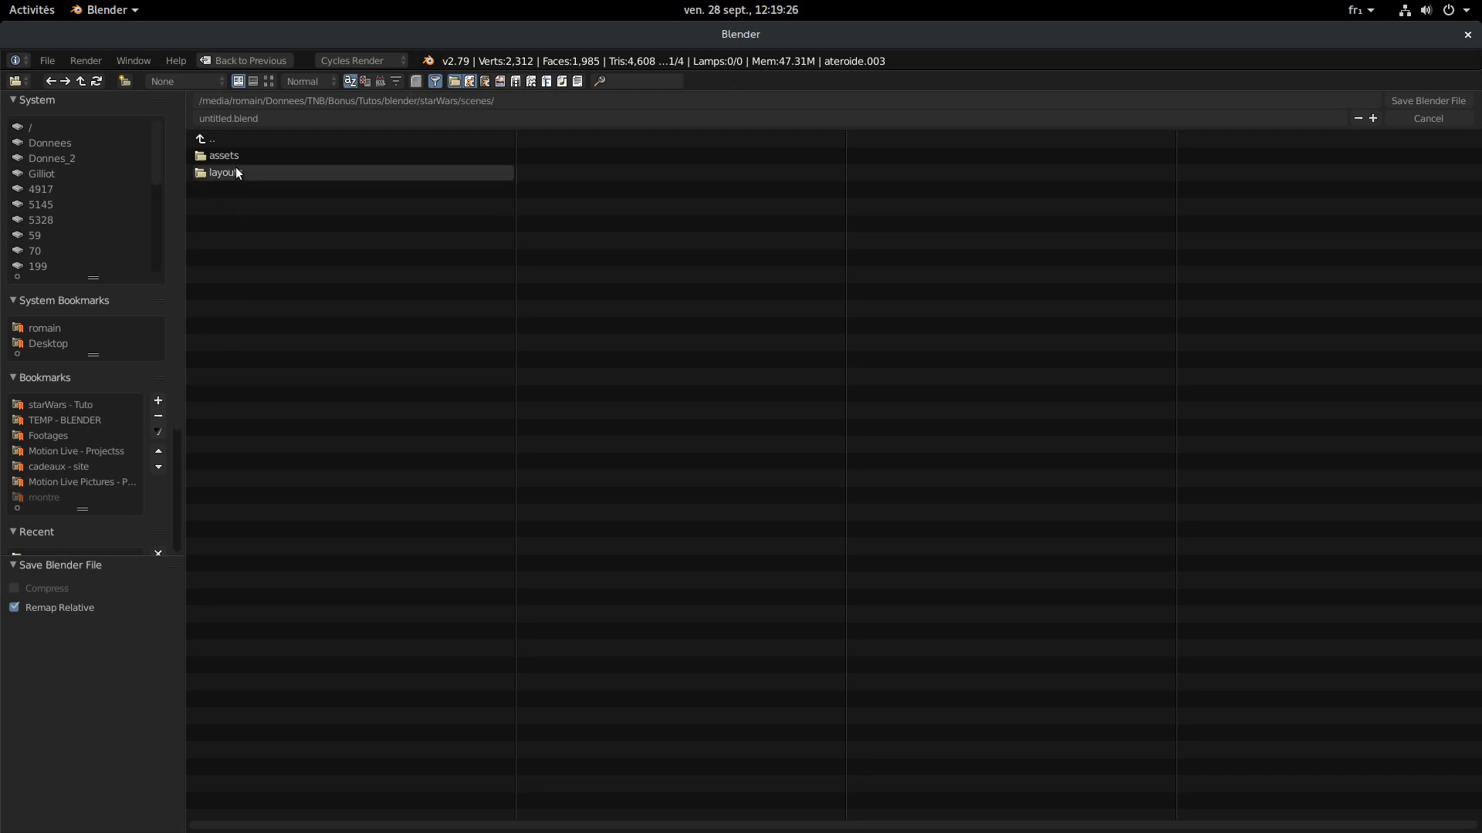
left_click(226, 155)
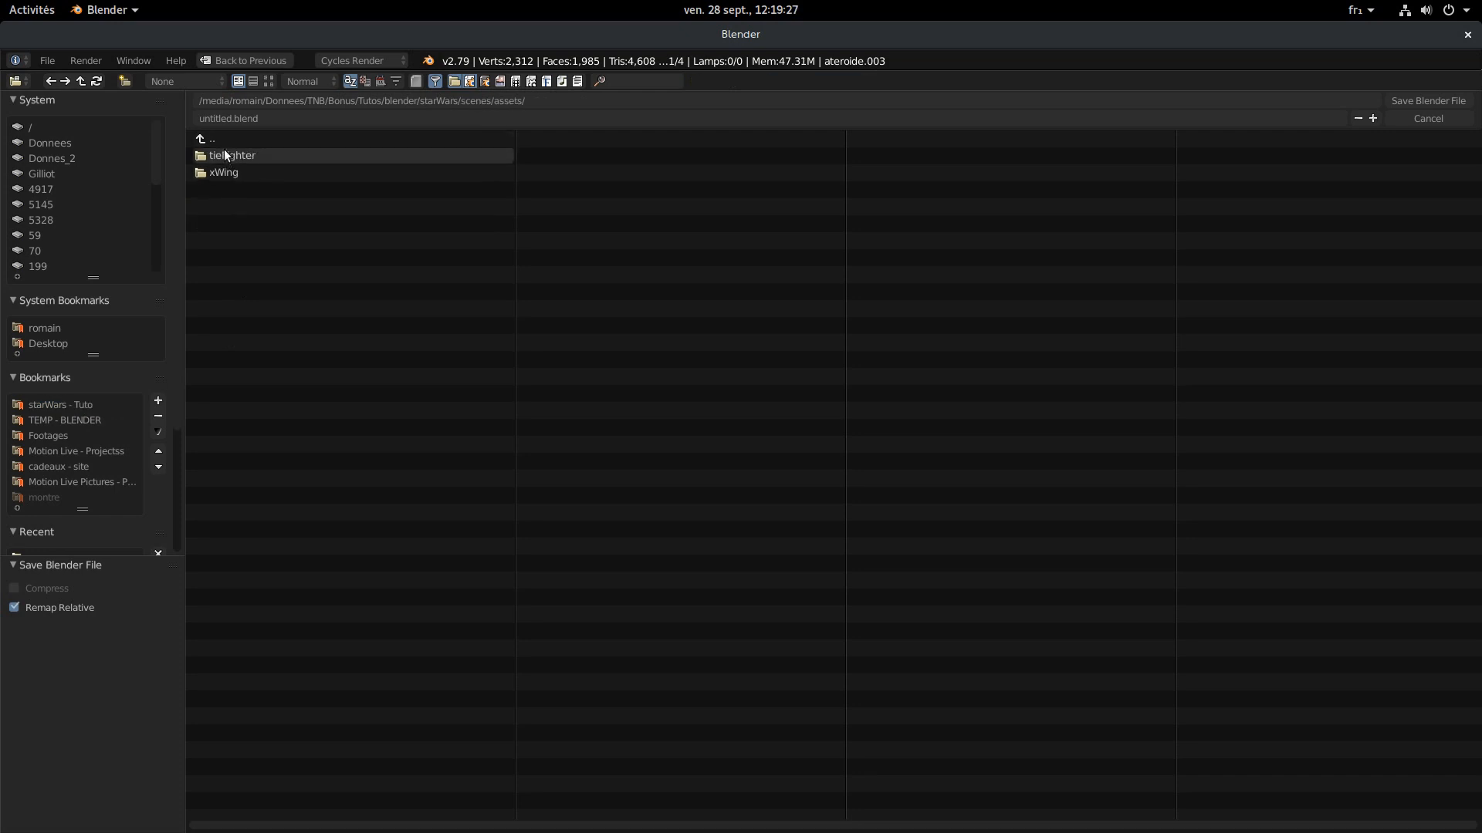
left_click(126, 80)
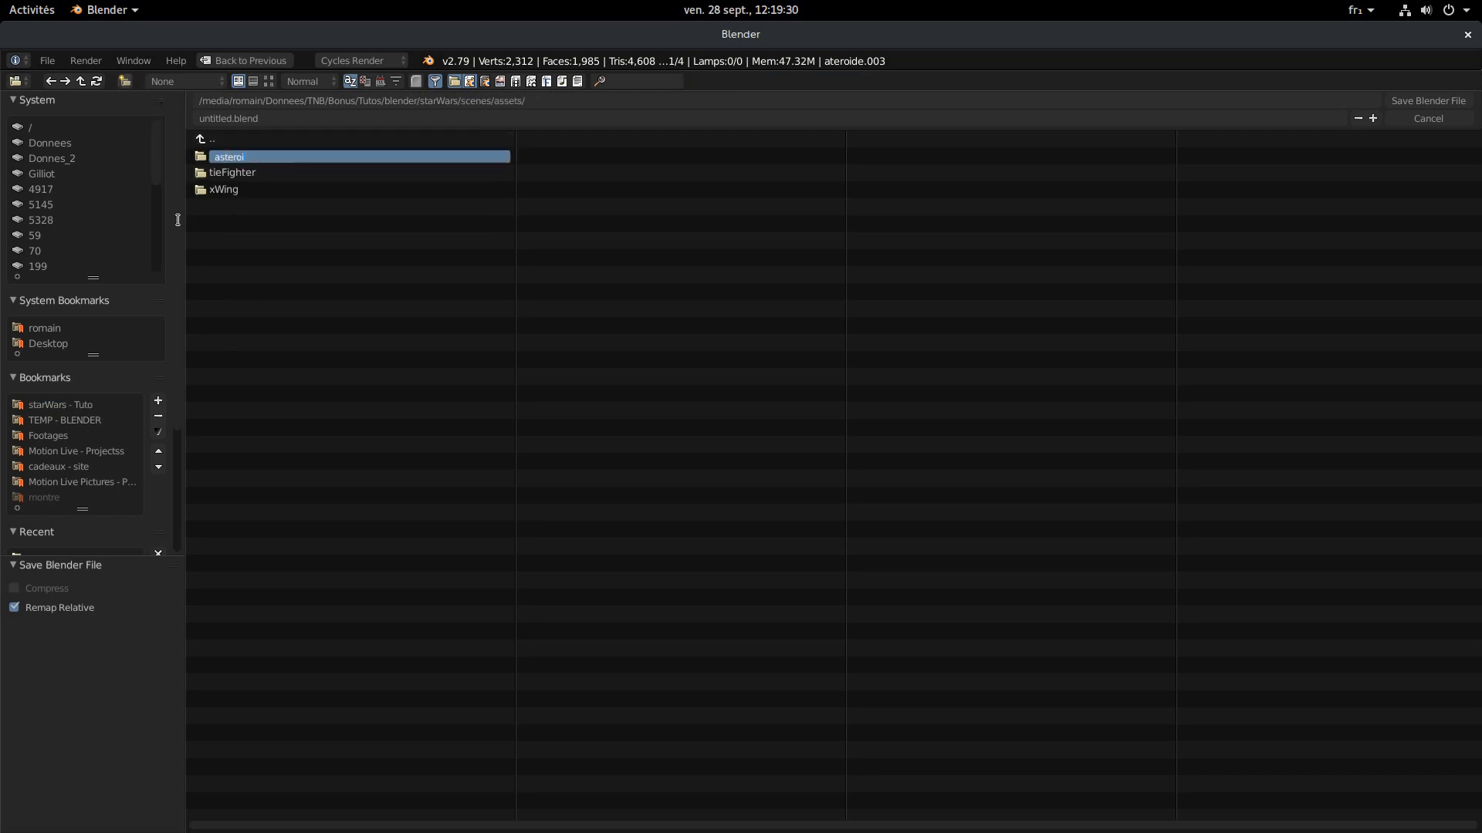
type("asteroides")
key("Return")
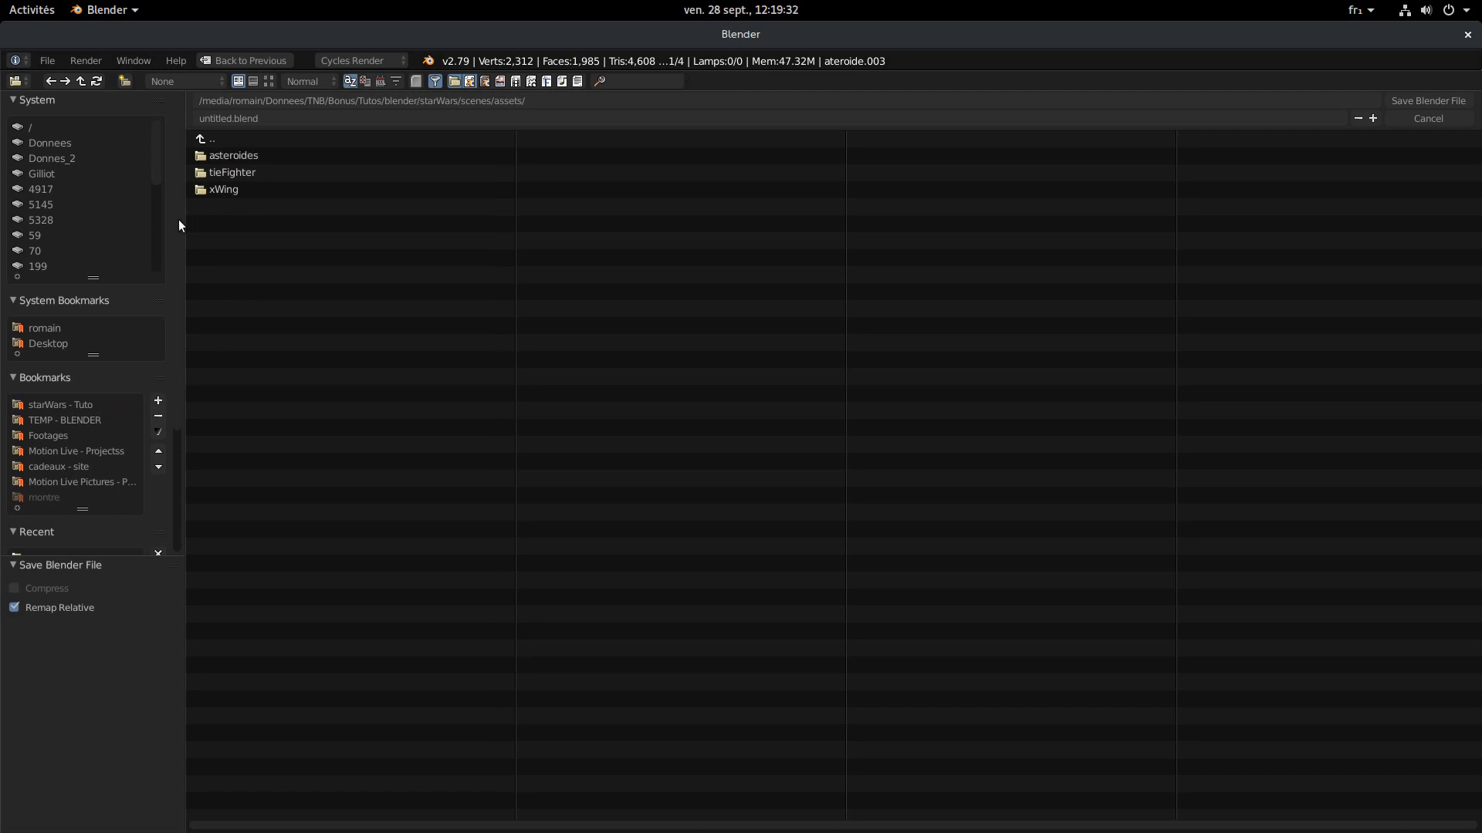
- Save the scene in the asteroides folder as asteroide.blend
left_click(221, 157)
left_click(357, 115)
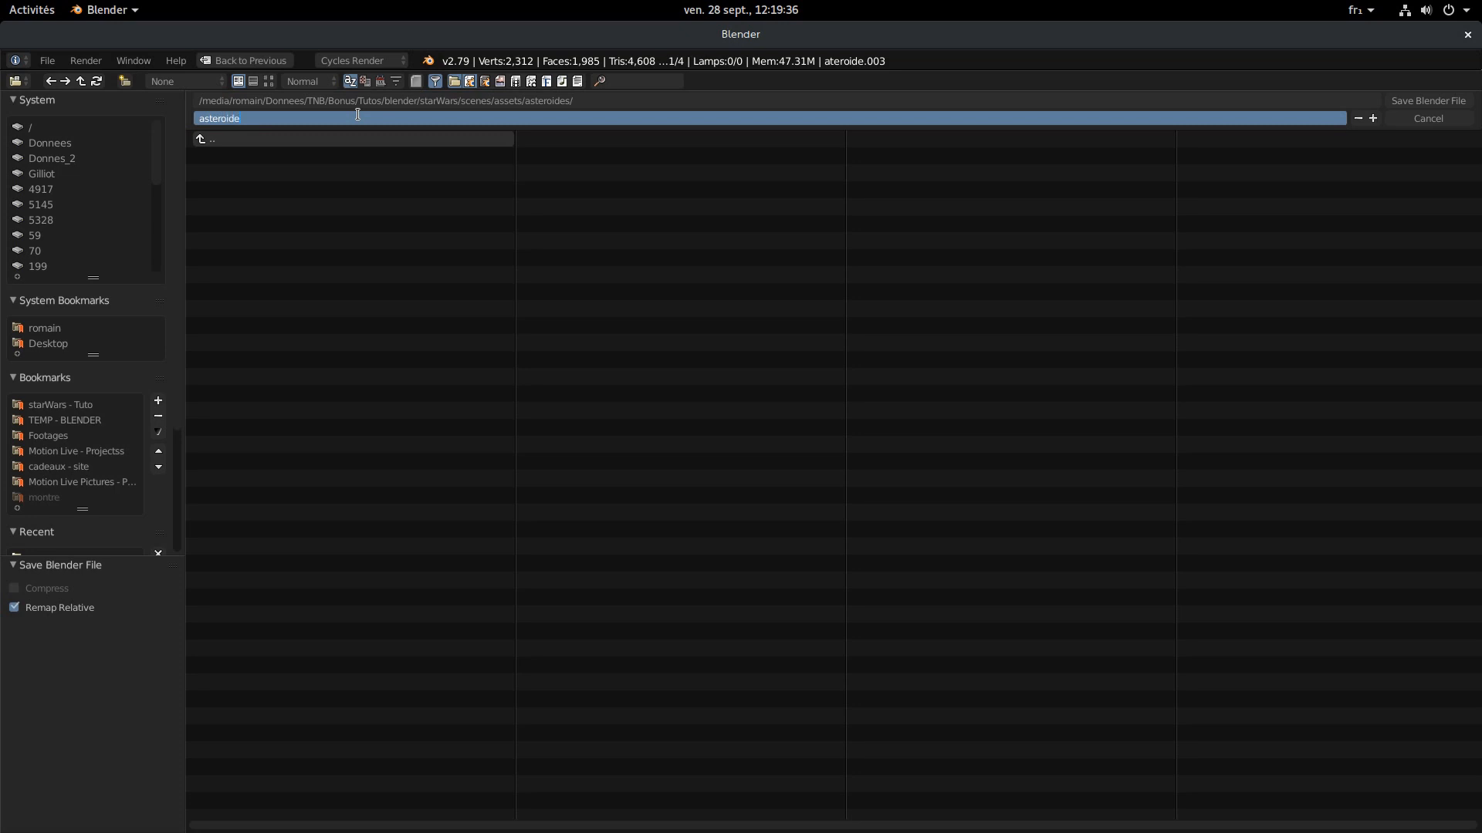
key("Return")
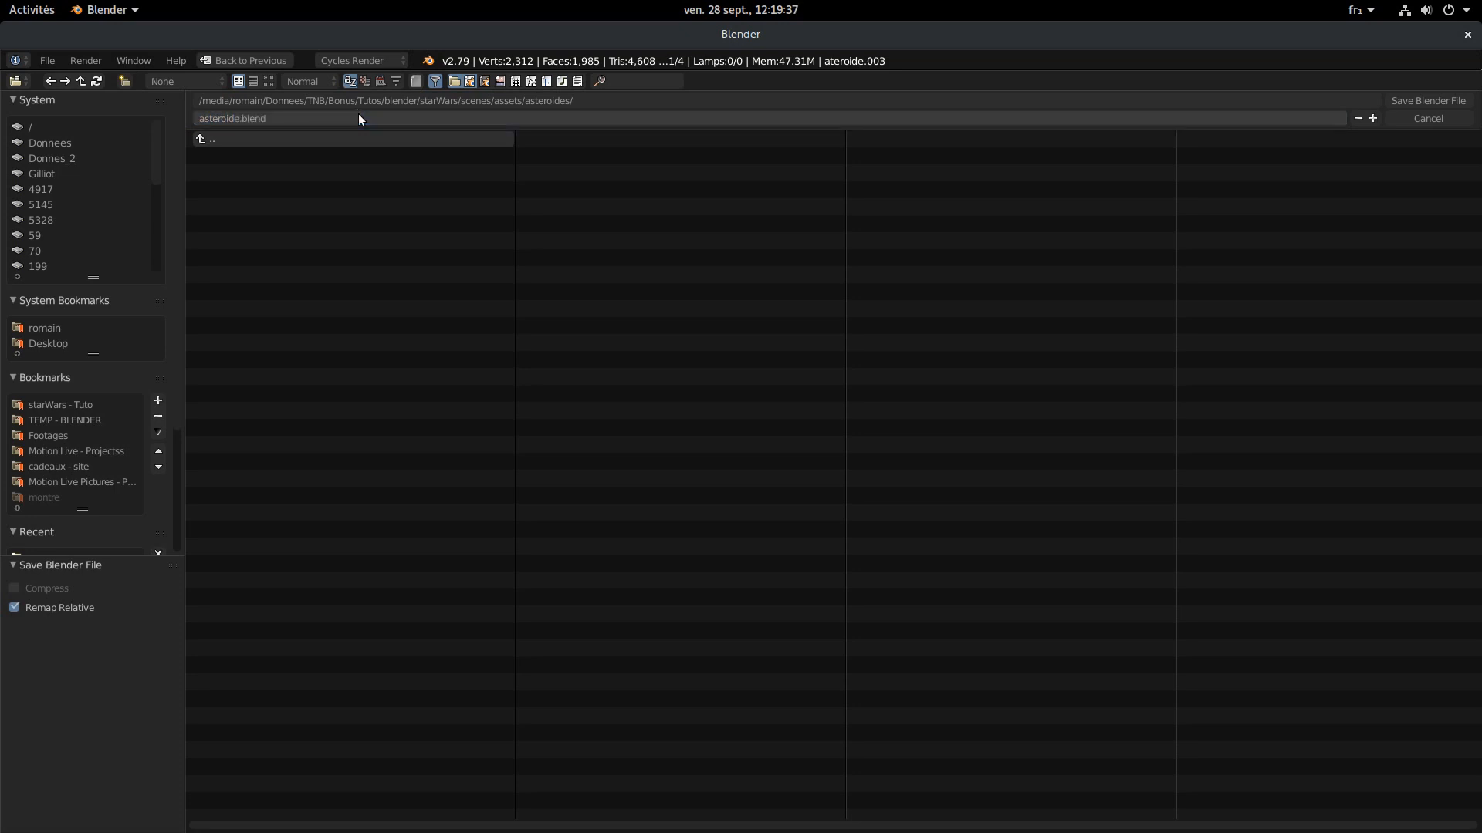
left_click(1426, 100)
- Duplicate the third cutter and position the copy on another part of the asteroid's surface
middle_click_drag(632, 564, 413, 547)
key("shift+d")
left_click(400, 448)
middle_click_drag(401, 447, 540, 653)
key("g")
left_click(622, 660)
- Rotate the fourth cutter freely and stretch it along the Z axis by about 1.6
key("r")
key("r")
left_click(809, 679)
key("s")
key("x")
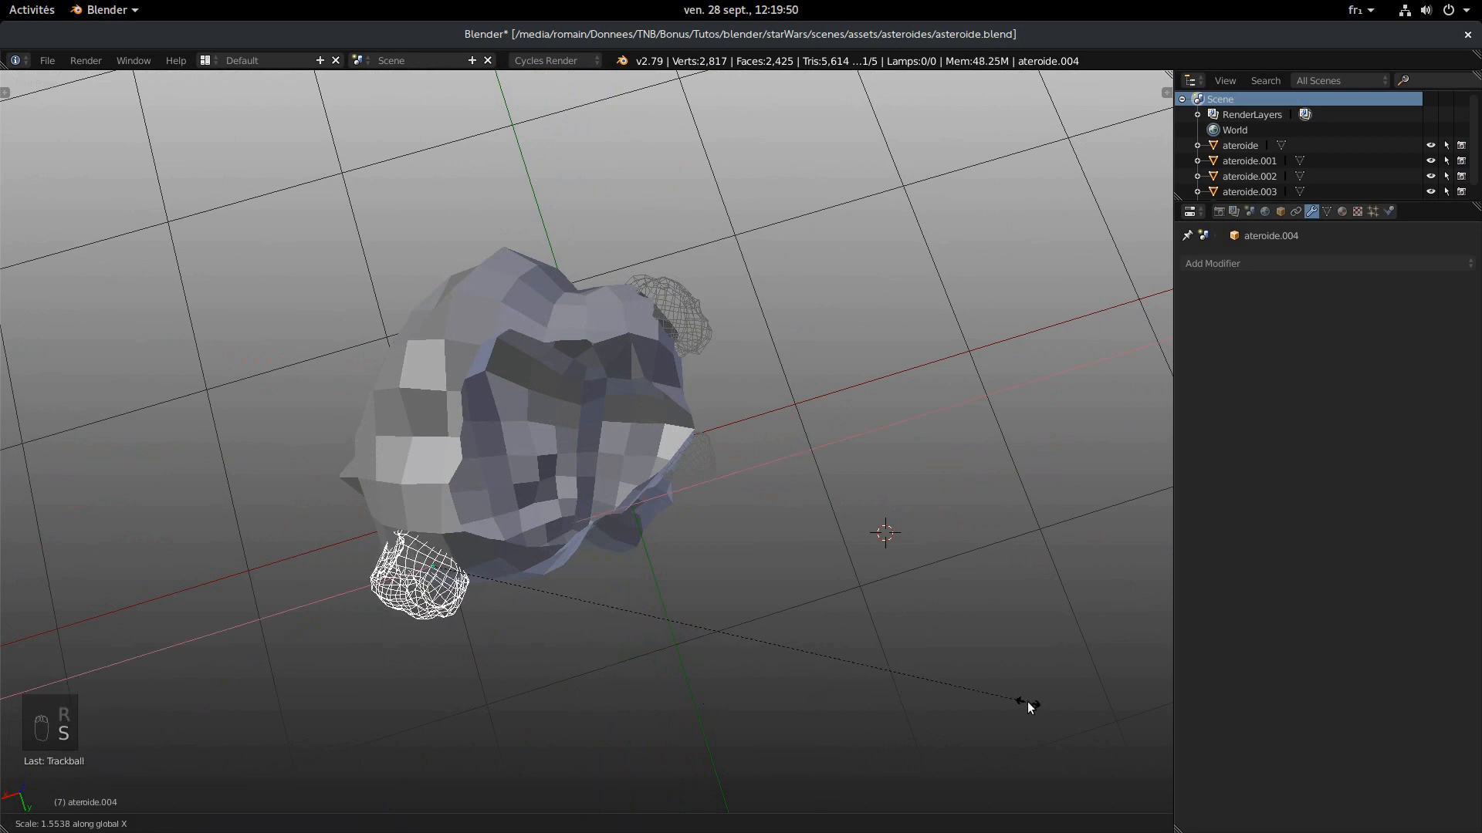
left_click(1042, 795)
- Select the main asteroid together with its four wireframe cutters and display the Boolean Tool options
middle_click_drag(647, 686, 463, 540)
right_click(436, 517)
right_click(610, 484)
middle_click_drag(609, 484, 363, 515)
right_click(363, 503, "shift")
right_click(374, 378, "shift")
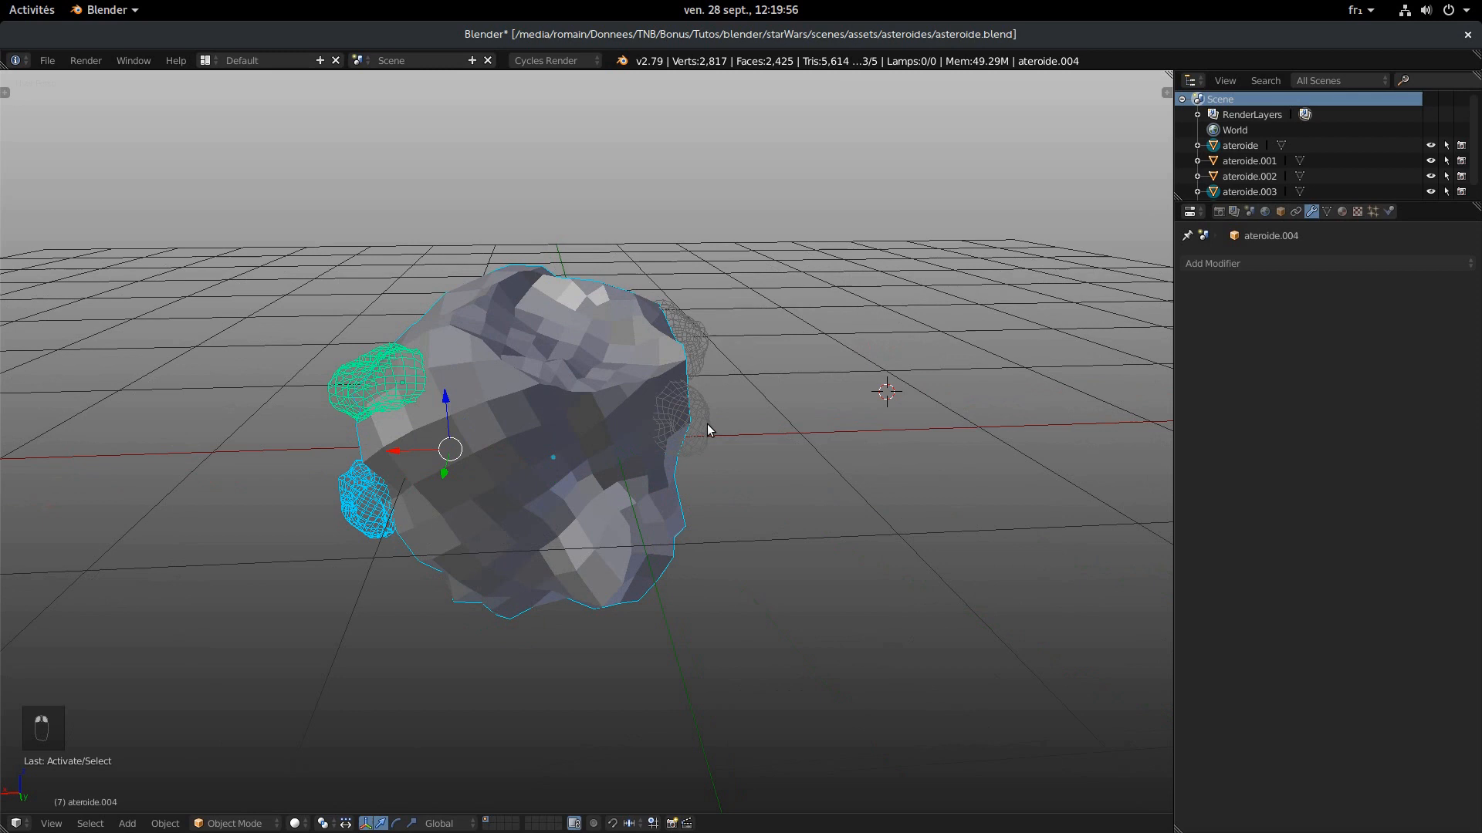
right_click(698, 420, "shift")
right_click(698, 332, "shift")
key("t")
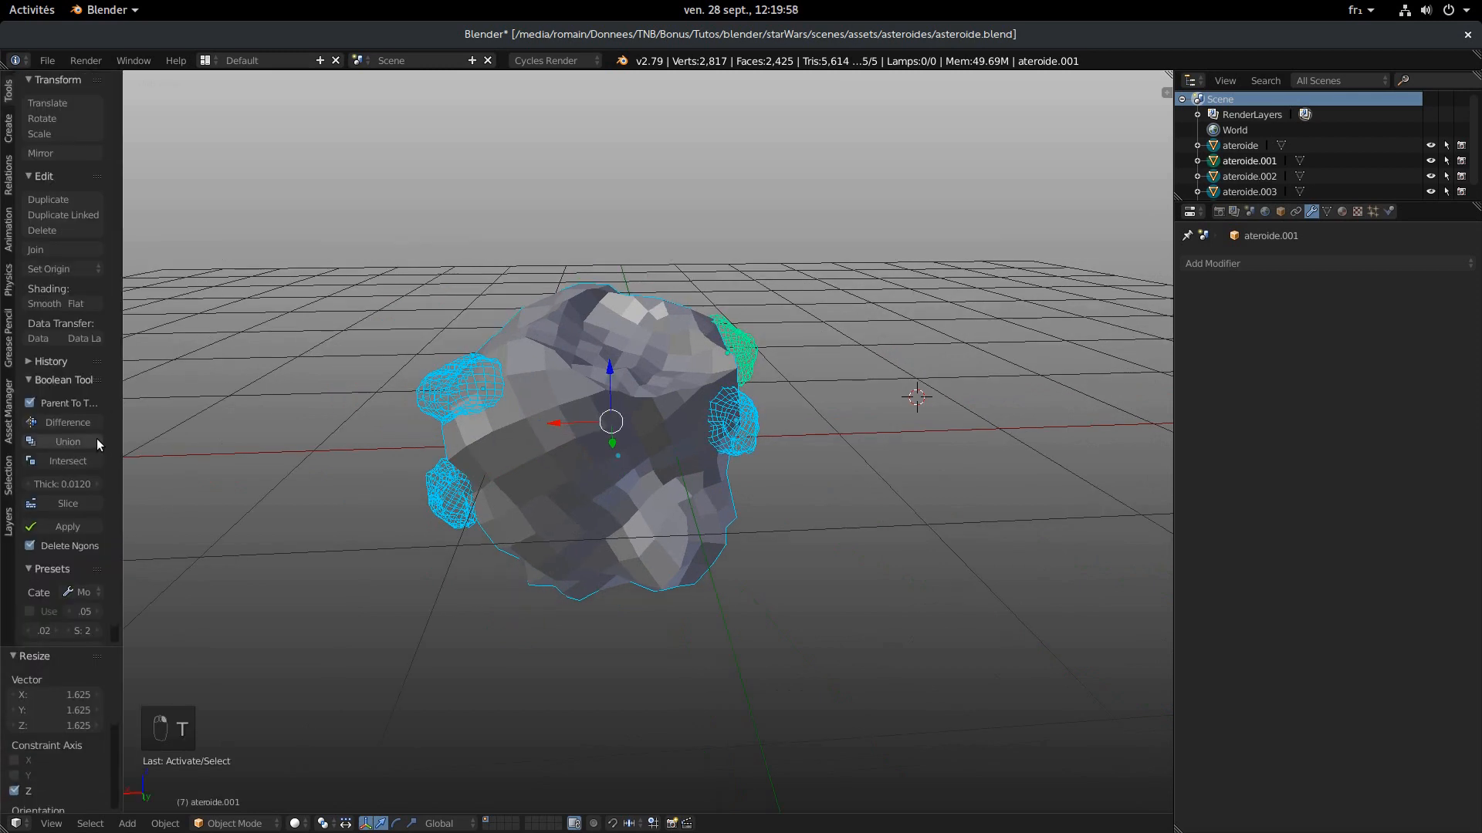
left_click_drag(122, 437, 199, 432)
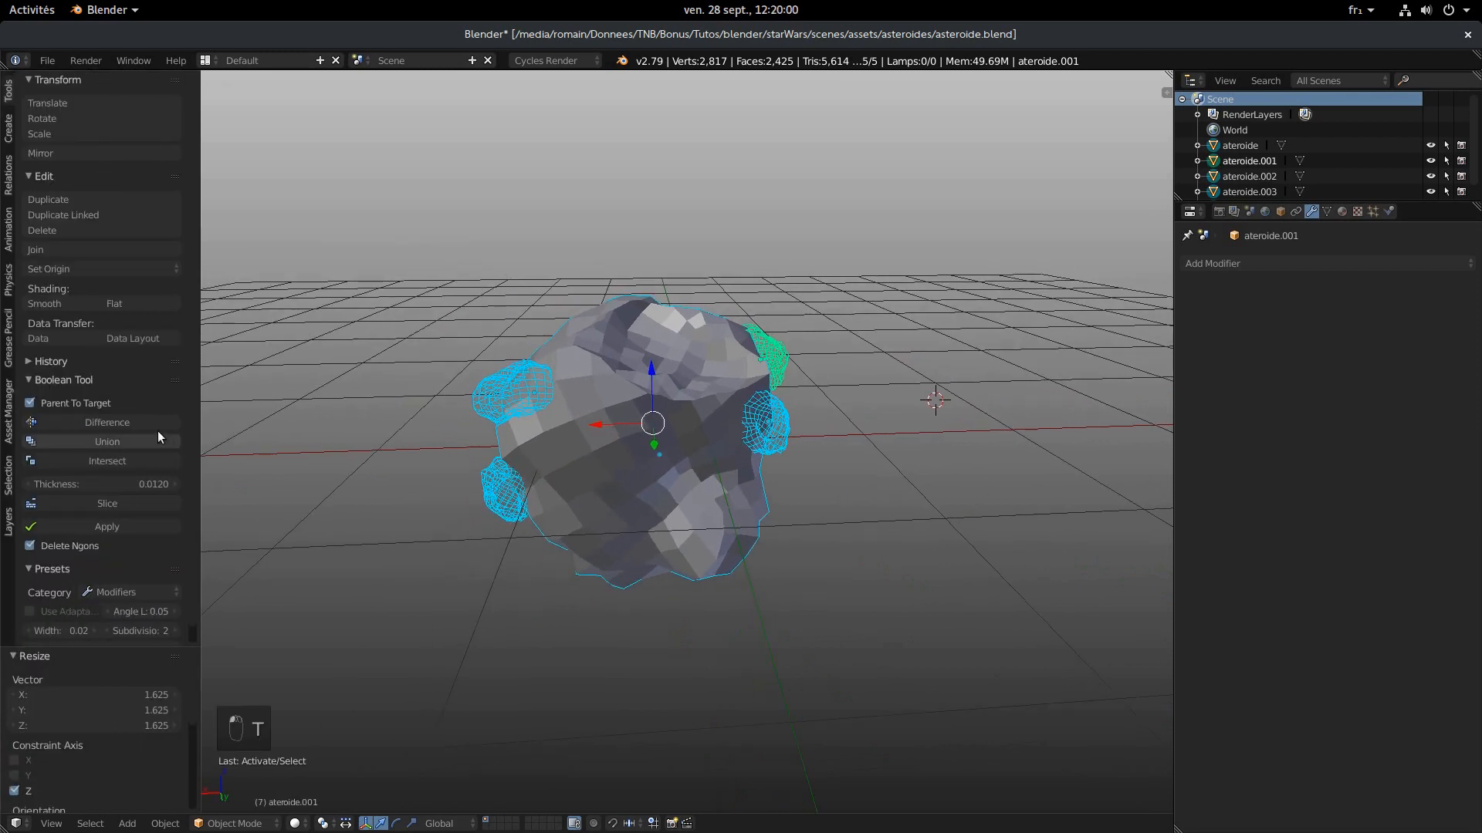
- Try a Boolean Difference with a cutter active, undo it, and repeat it with the main asteroid as the active object
left_click(150, 423)
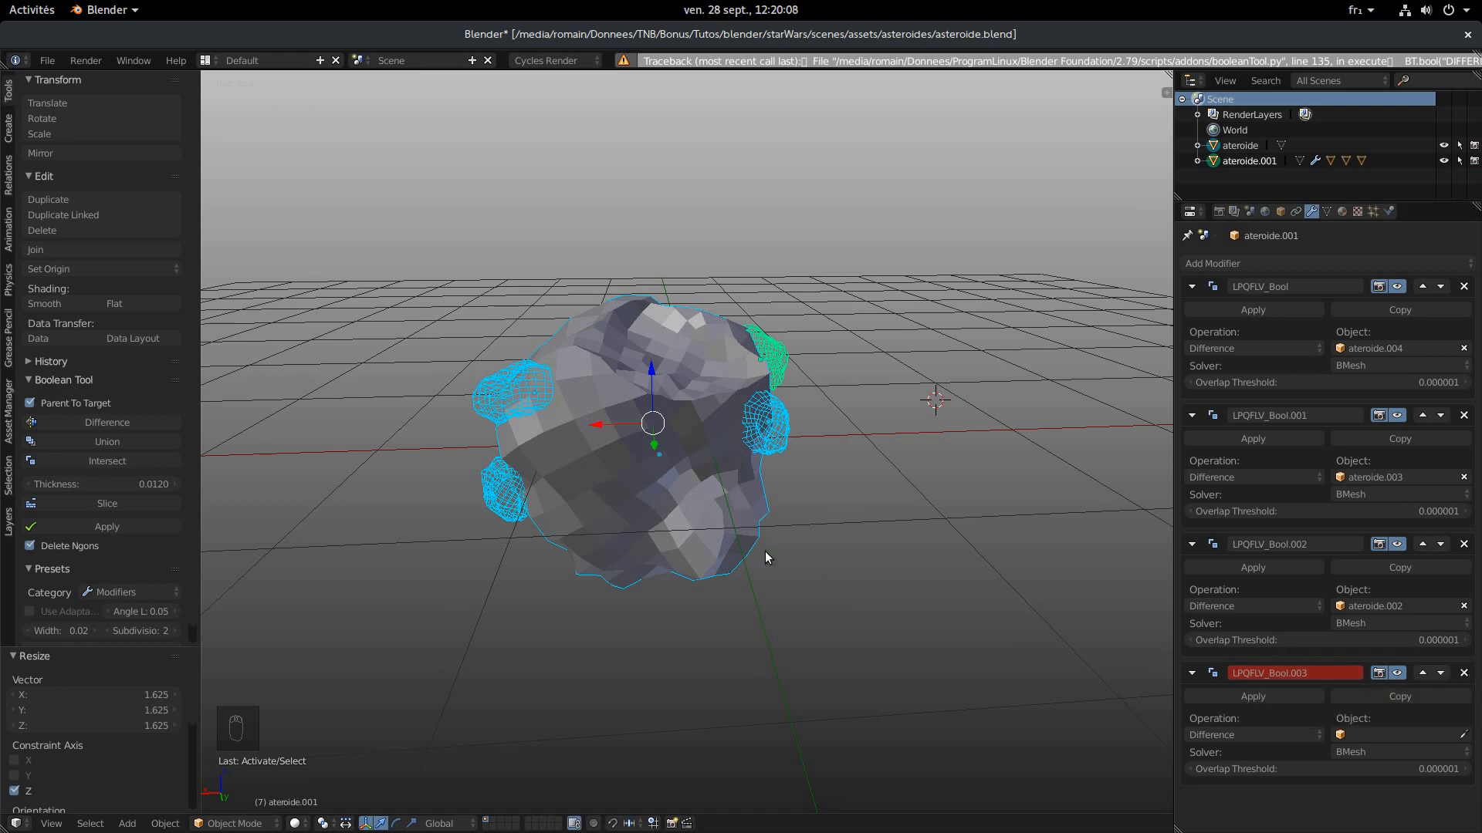
key("ctrl+z")
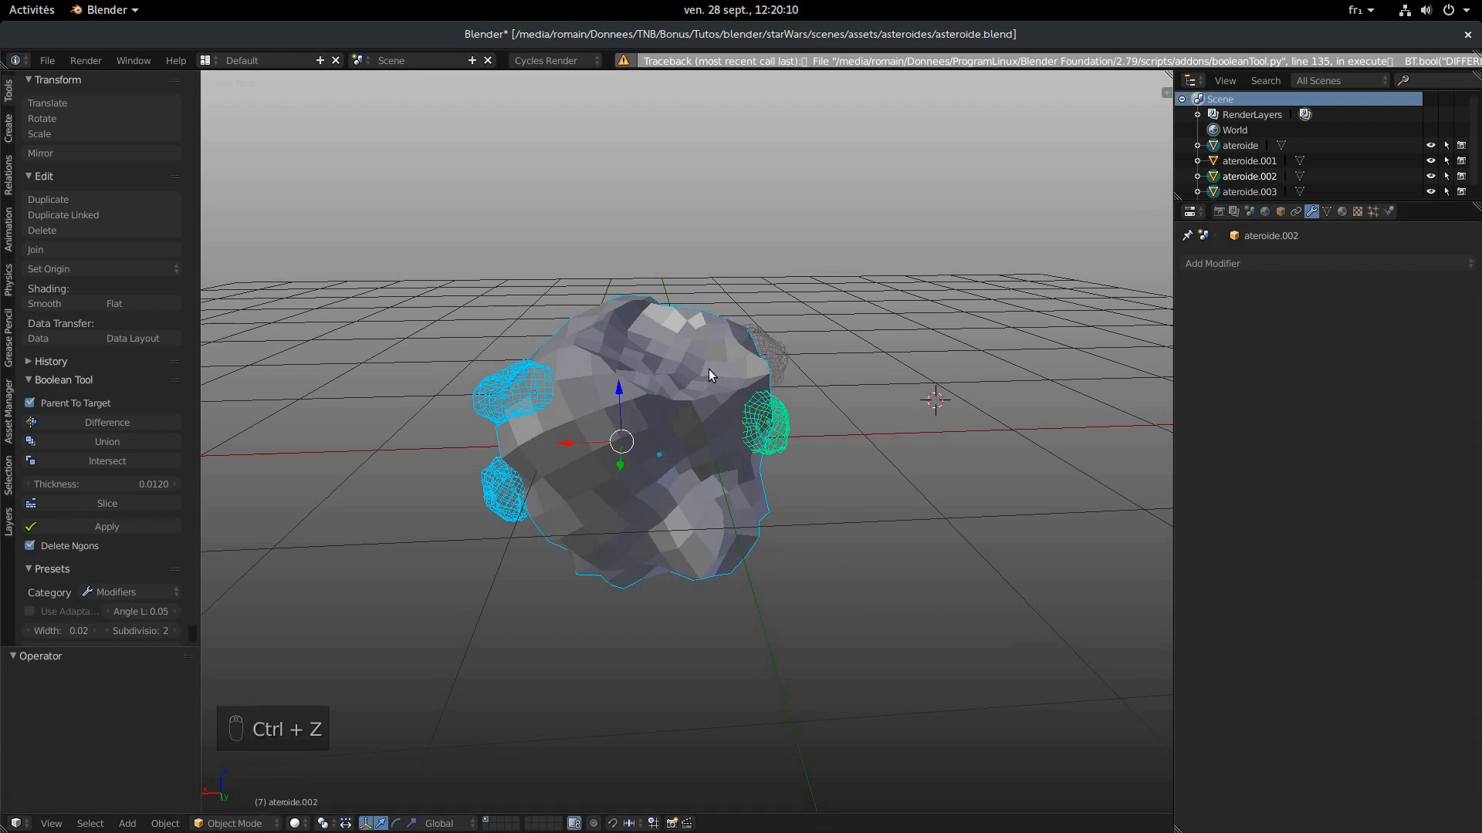
right_click(777, 349, "shift")
right_click(687, 409, "shift")
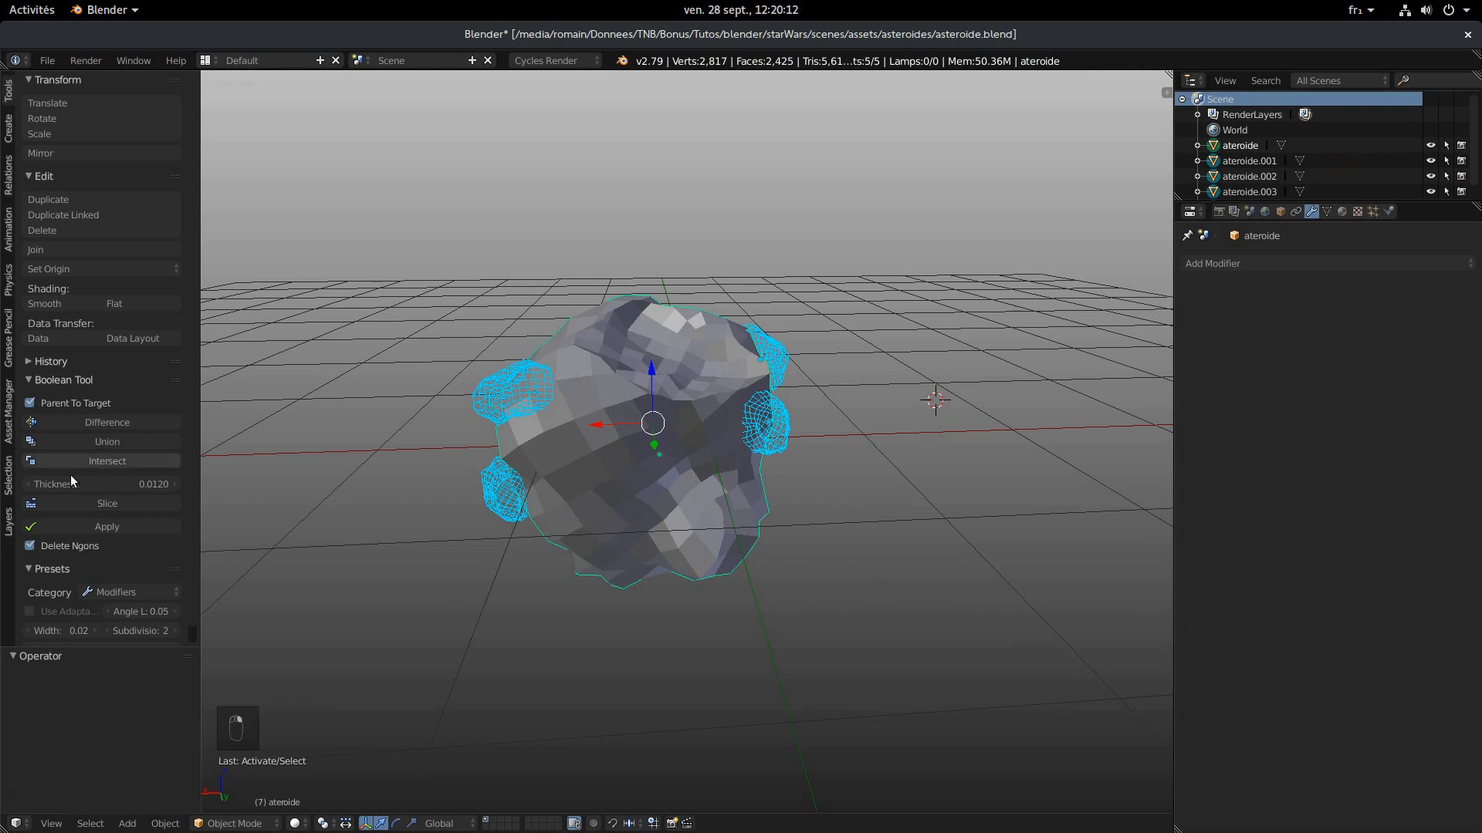
left_click(103, 424)
middle_click_drag(452, 465, 753, 439)
- Apply the Boolean cuts on the main asteroid and reselect the resulting mesh
right_click(757, 522)
left_click(106, 526)
key("a")
right_click(766, 460)
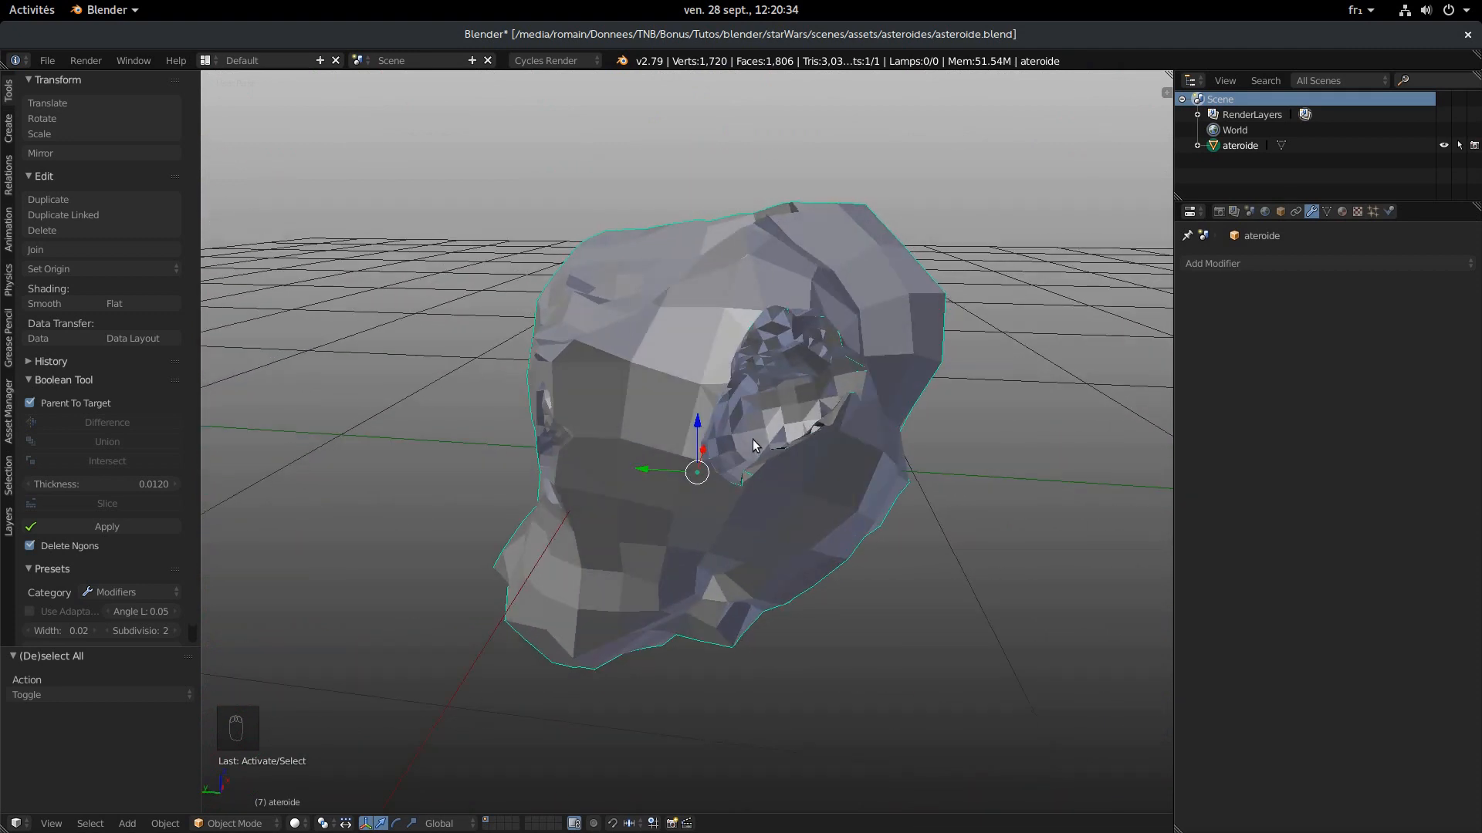
- Undo the applied Boolean cuts and reapply them with Delete Ngons turned off
key("ctrl+z")
key("ctrl+z")
middle_click_drag(735, 512, 699, 539)
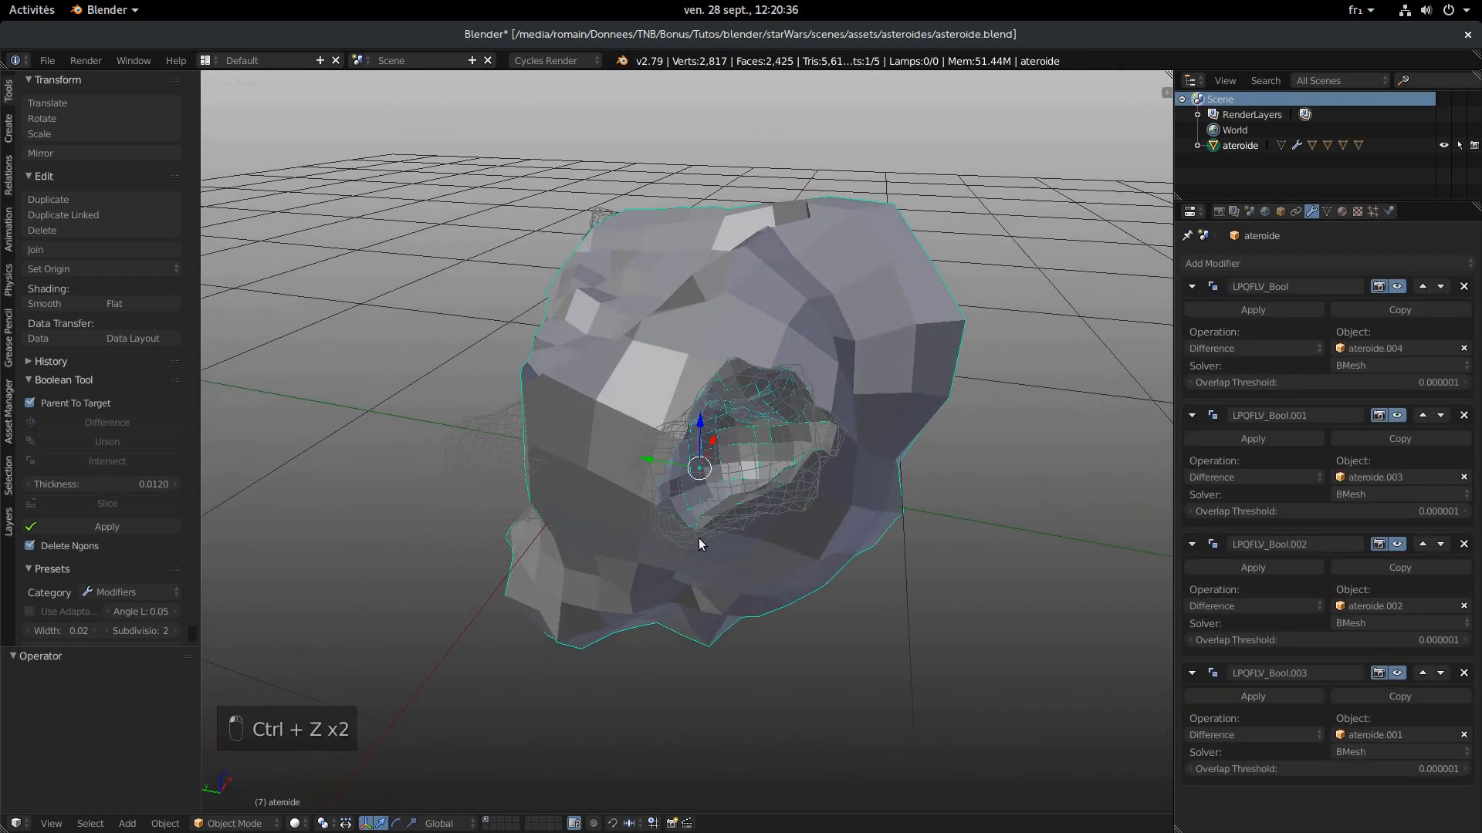
left_click(69, 545)
left_click(102, 528)
middle_click_drag(622, 605, 652, 596)
- Undo the Boolean cuts, delete the cutter inside the large crater, and try Boolean Apply on the main asteroid
key("ctrl+z")
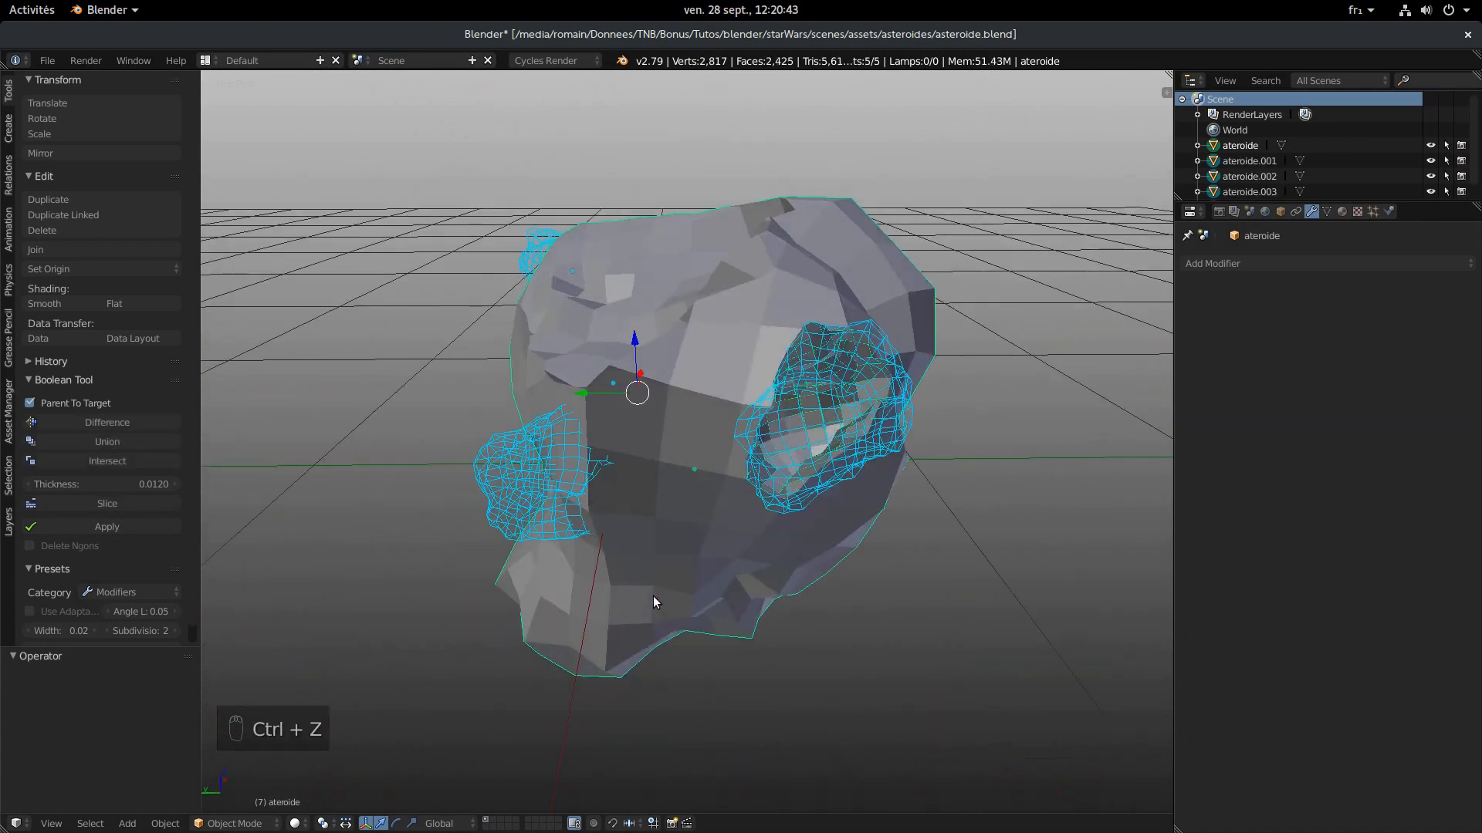
right_click(835, 471)
key("x")
left_click(822, 463)
middle_click_drag(794, 502, 791, 534)
right_click(790, 534)
left_click(122, 525)
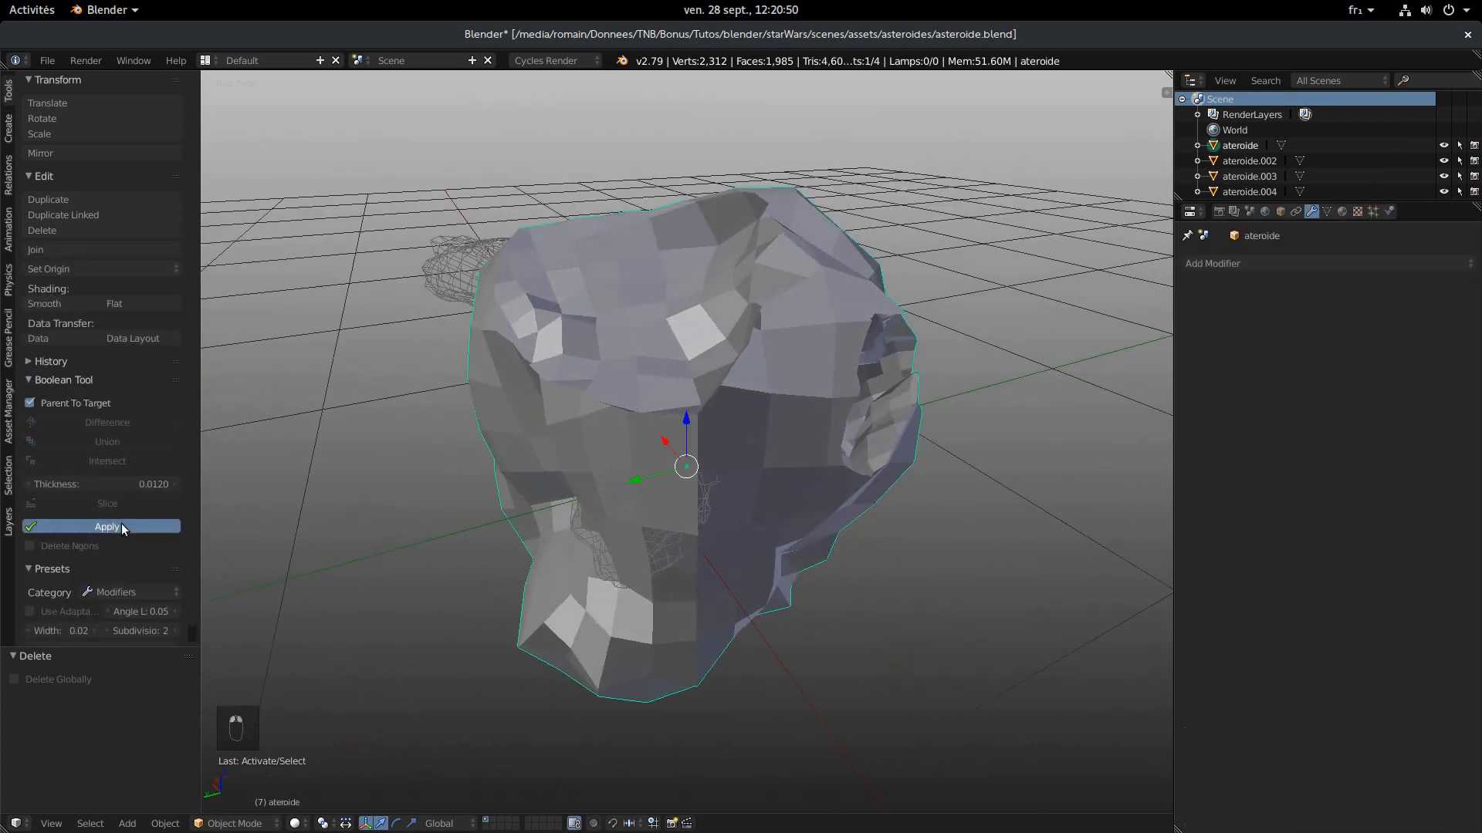
- Undo the recent edits back to the state before the fourth cutter was duplicated
key("ctrl+z")
right_click(688, 606)
middle_click_drag(688, 602, 681, 659)
key("ctrl+z")
key("ctrl+z")
key("ctrl+z")
key("ctrl+z")
key("ctrl+z")
key("ctrl+z")
key("ctrl+z")
key("ctrl+z")
key("ctrl+z")
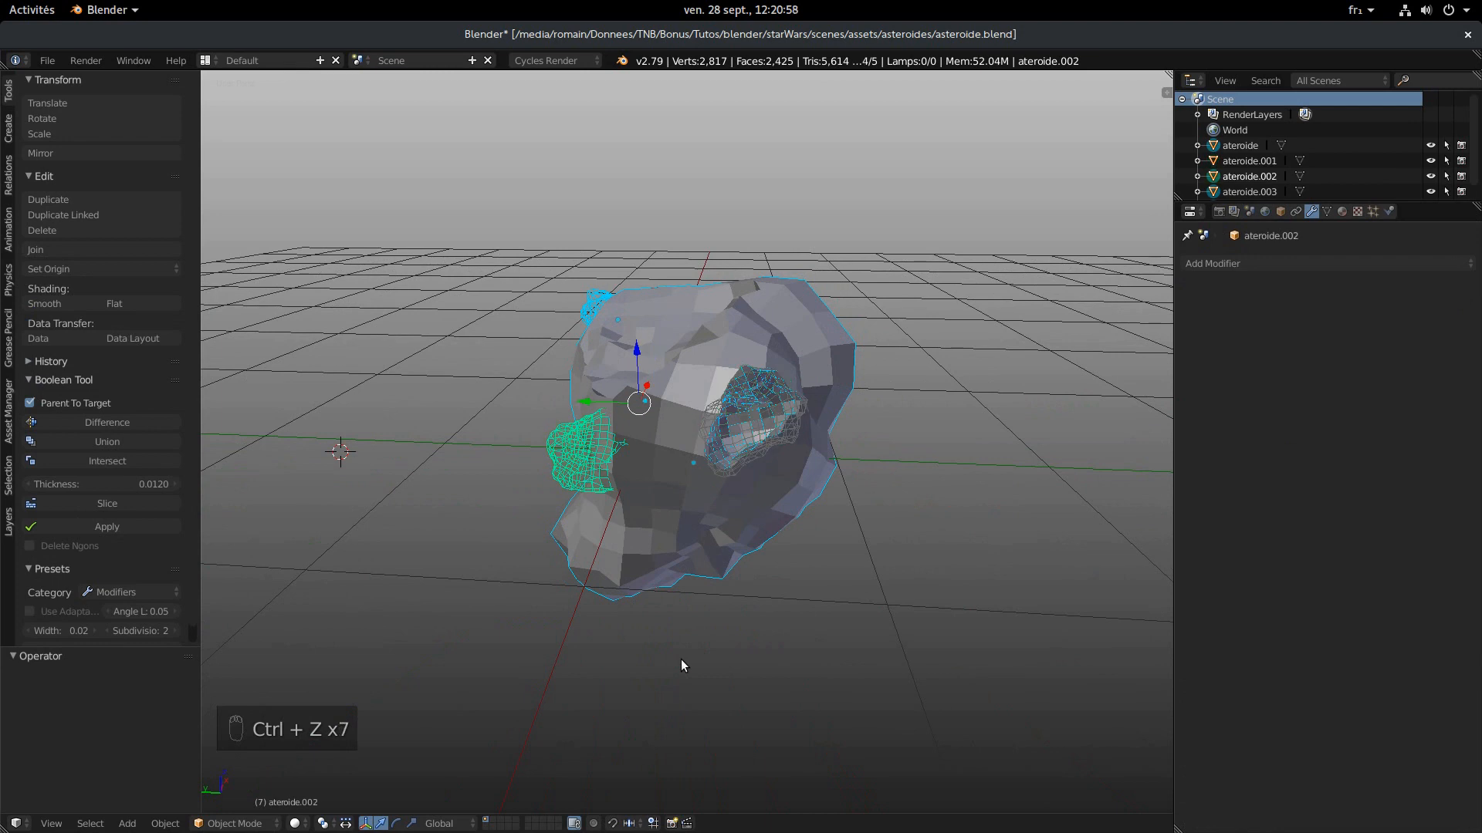
middle_click_drag(681, 659, 744, 647)
key("ctrl+z")
key("ctrl+z")
key("ctrl+z")
key("ctrl+z")
key("ctrl+z")
key("ctrl+z")
key("ctrl+z")
key("ctrl+z")
key("ctrl+z")
key("ctrl+z")
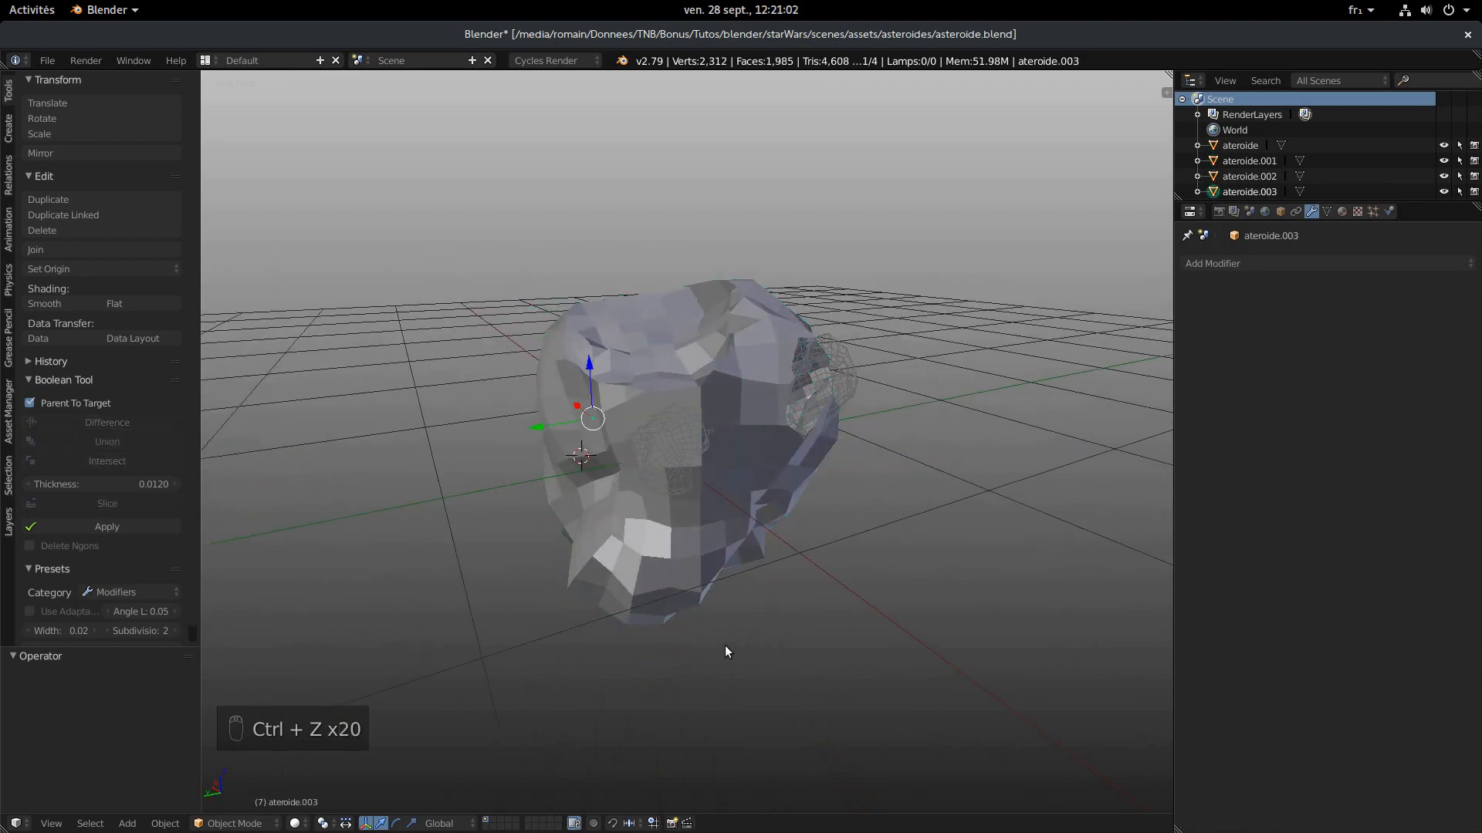
- Move the ateroide.003 cutter and delete the ateroide.001 cutter that fills the existing crater
key("g")
left_click(674, 563)
right_click(808, 438)
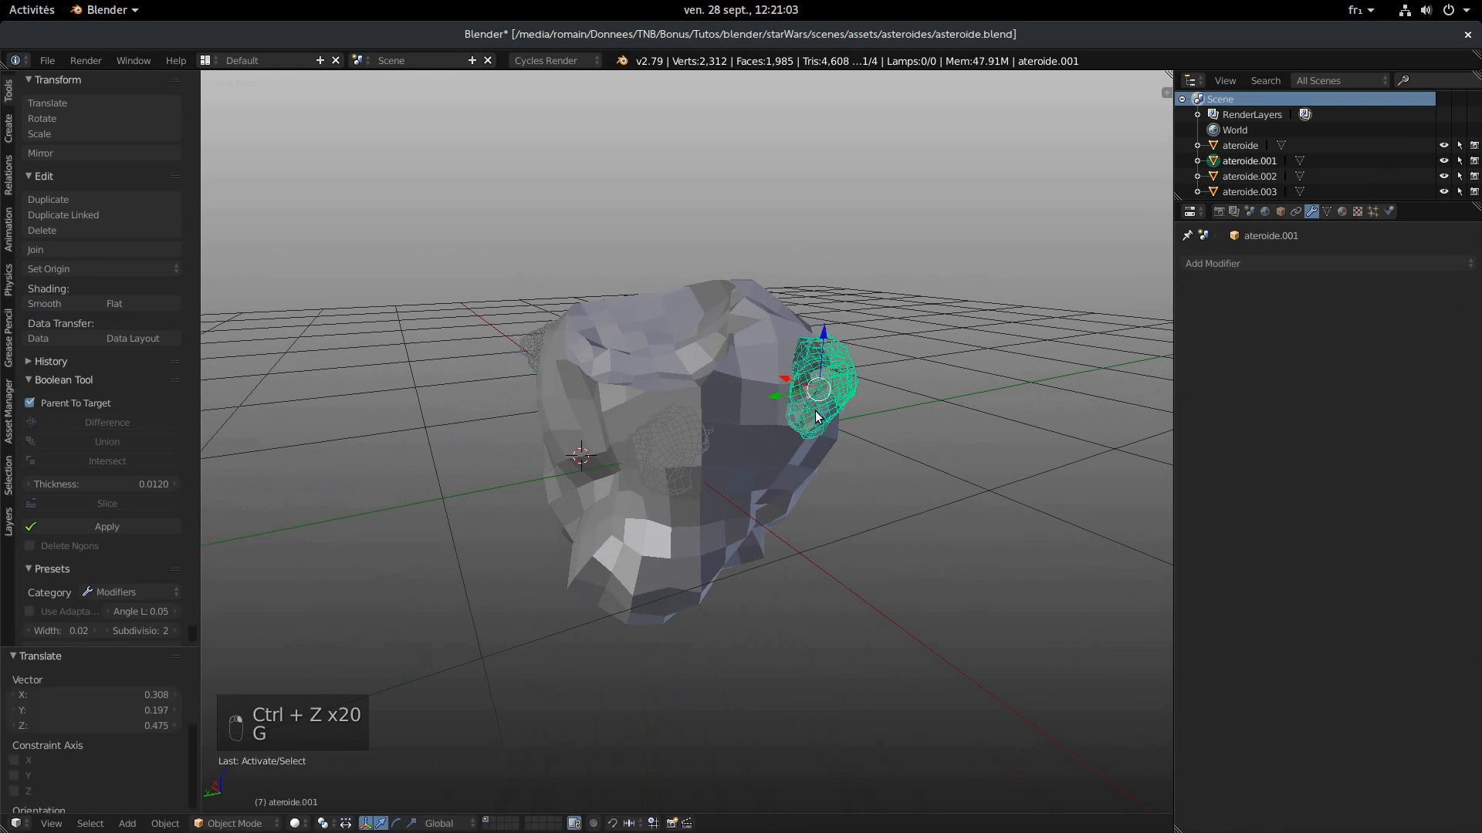
key("x")
left_click(851, 567)
- Reposition the ateroide.003 cutter so it overlaps the asteroid's side, and scale it
middle_click_drag(851, 567, 646, 516)
right_click(380, 426)
key("g")
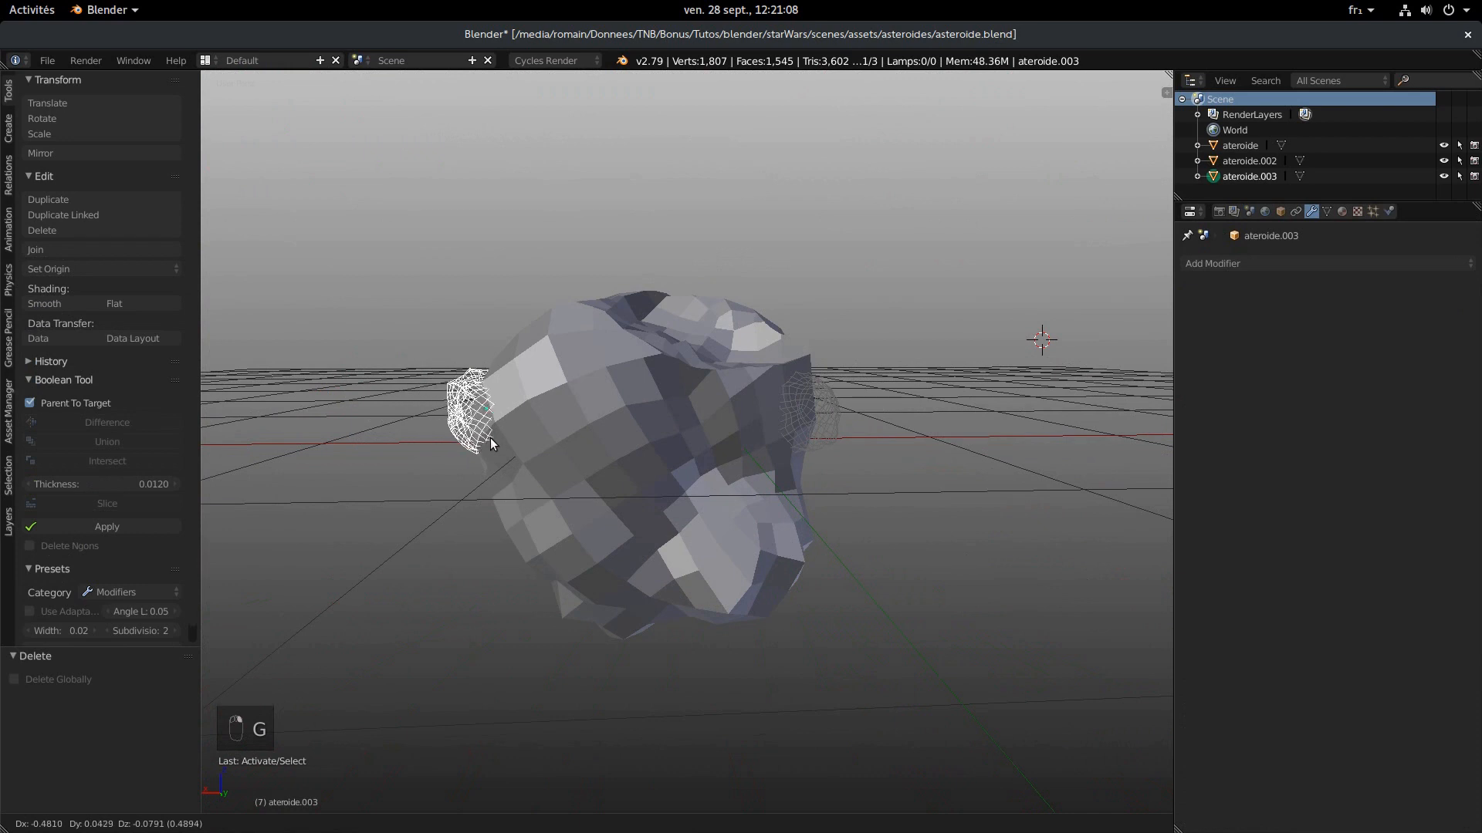
left_click(499, 436)
middle_click_drag(499, 436, 420, 457)
key("g")
left_click(508, 452)
key("g")
left_click(467, 479)
key("s")
left_click(610, 533)
- Duplicate a wireframe cutter and place the copy below the existing crater
middle_click_drag(598, 539, 679, 478)
right_click(679, 478, "shift")
middle_click_drag(772, 459, 576, 483)
middle_click_drag(615, 567, 645, 557)
key("shift+d")
left_click(822, 677)
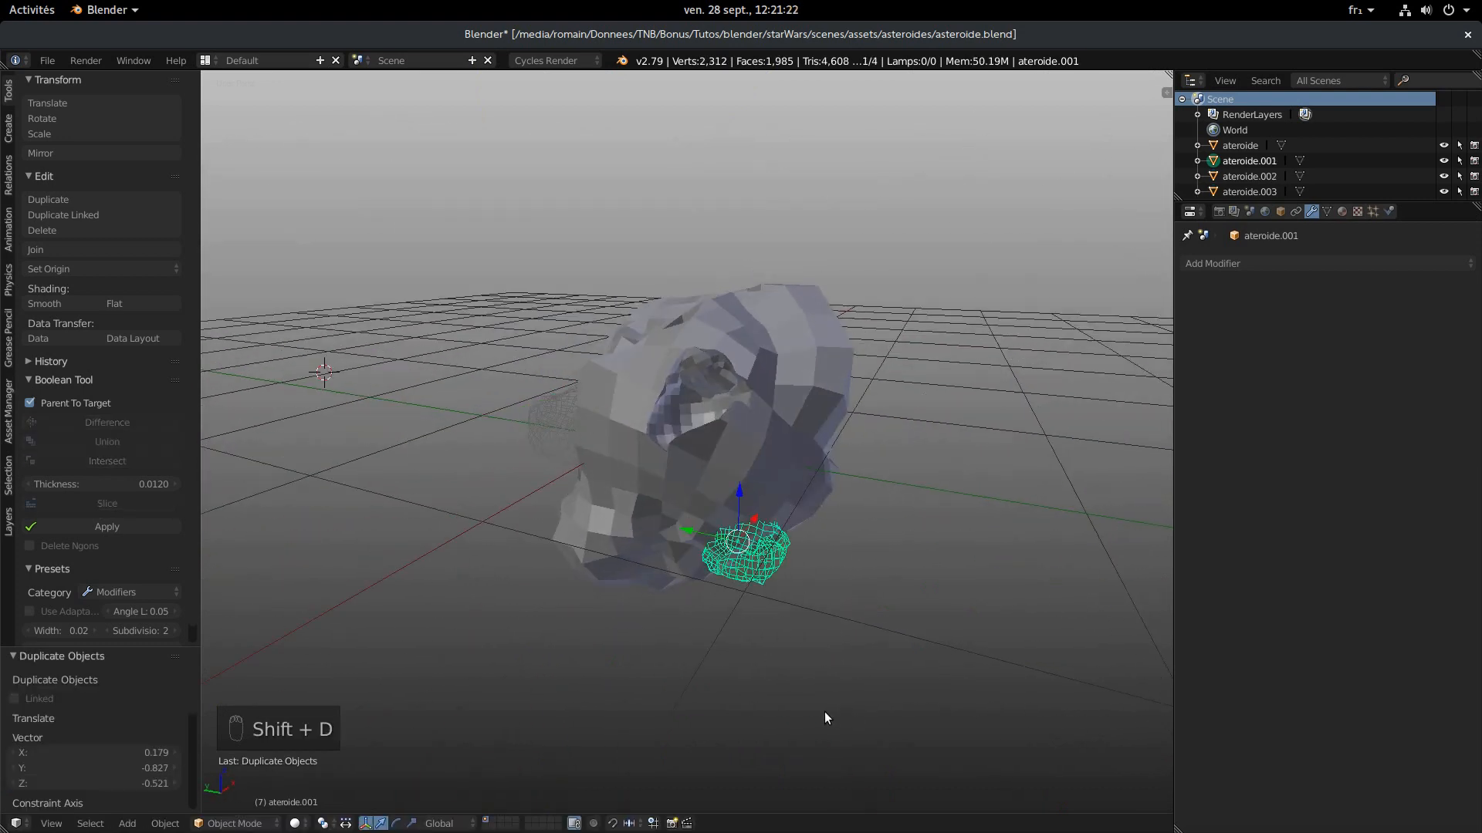
- Stretch the new cutter along its local Z axis and rotate it freely
middle_click_drag(824, 711, 790, 682)
key("s")
key("z")
key("z")
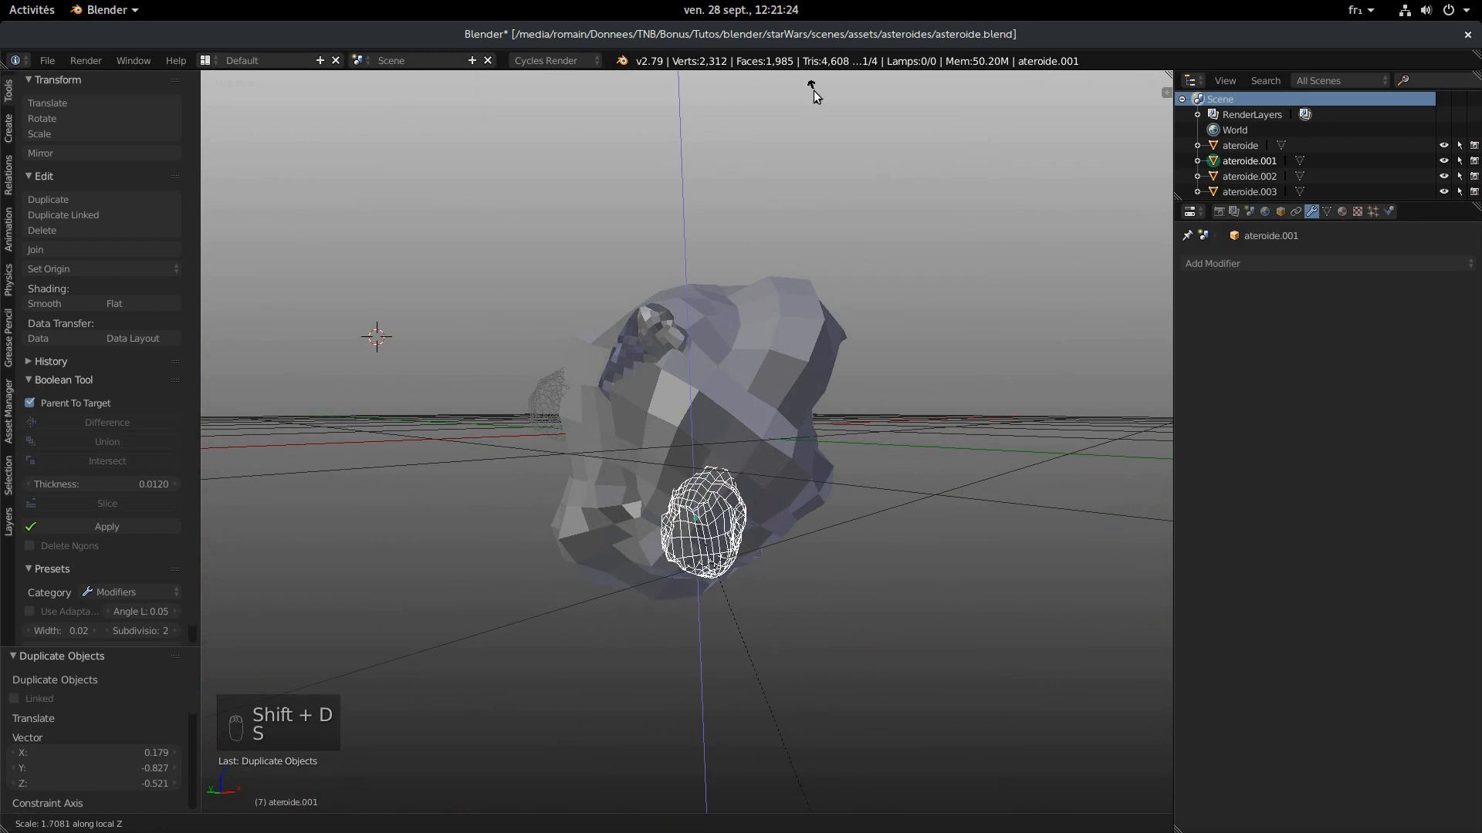
left_click(803, 799)
key("r")
key("r")
left_click(785, 682)
- Select the three wireframe cutters with the asteroid as target, subtract them with Boolean Difference, and apply the operation
middle_click_drag(785, 682, 862, 706)
right_click(727, 502, "shift")
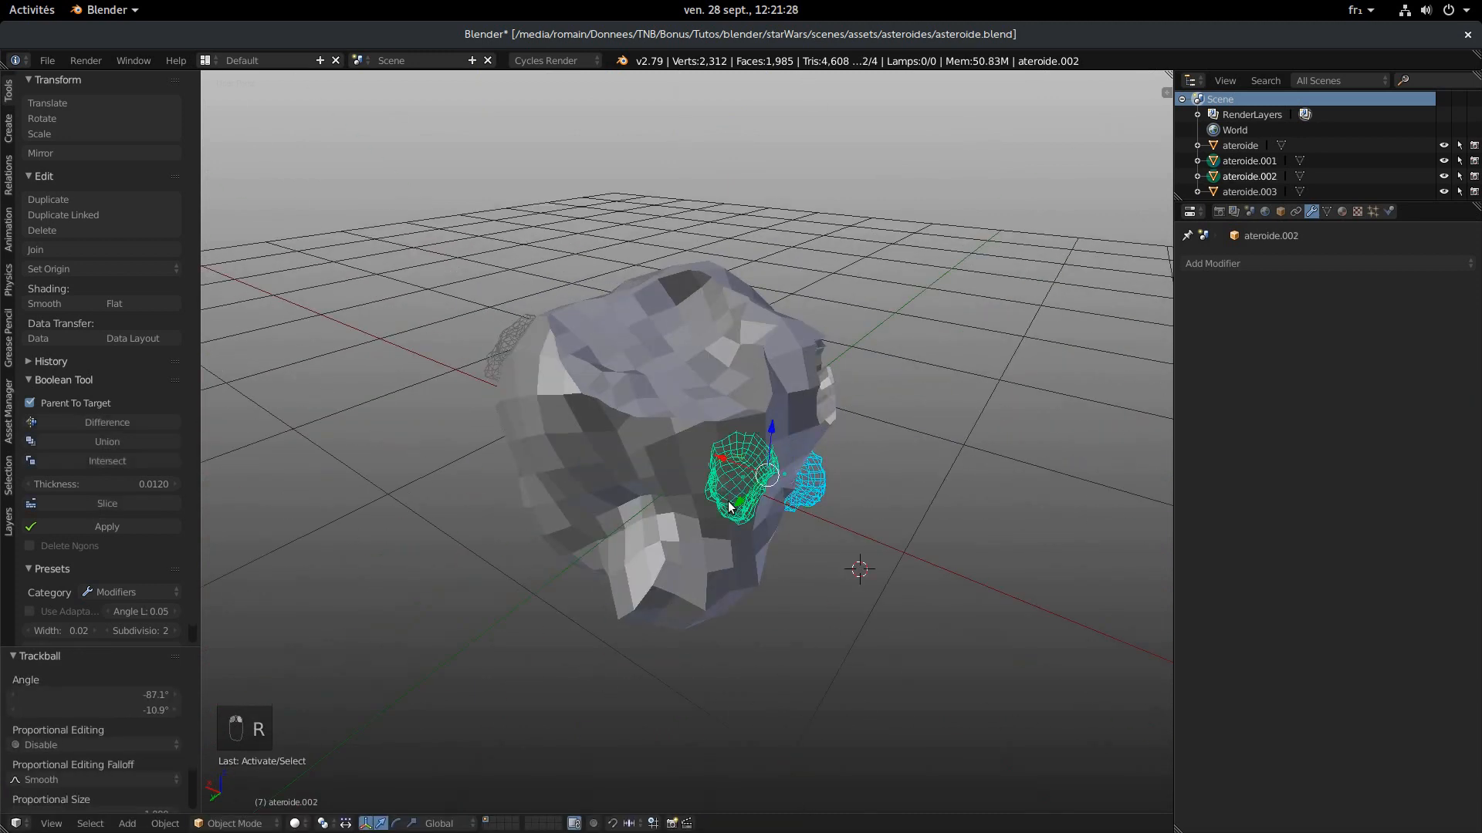
right_click(507, 344, "shift")
right_click(539, 396, "shift")
left_click(121, 421)
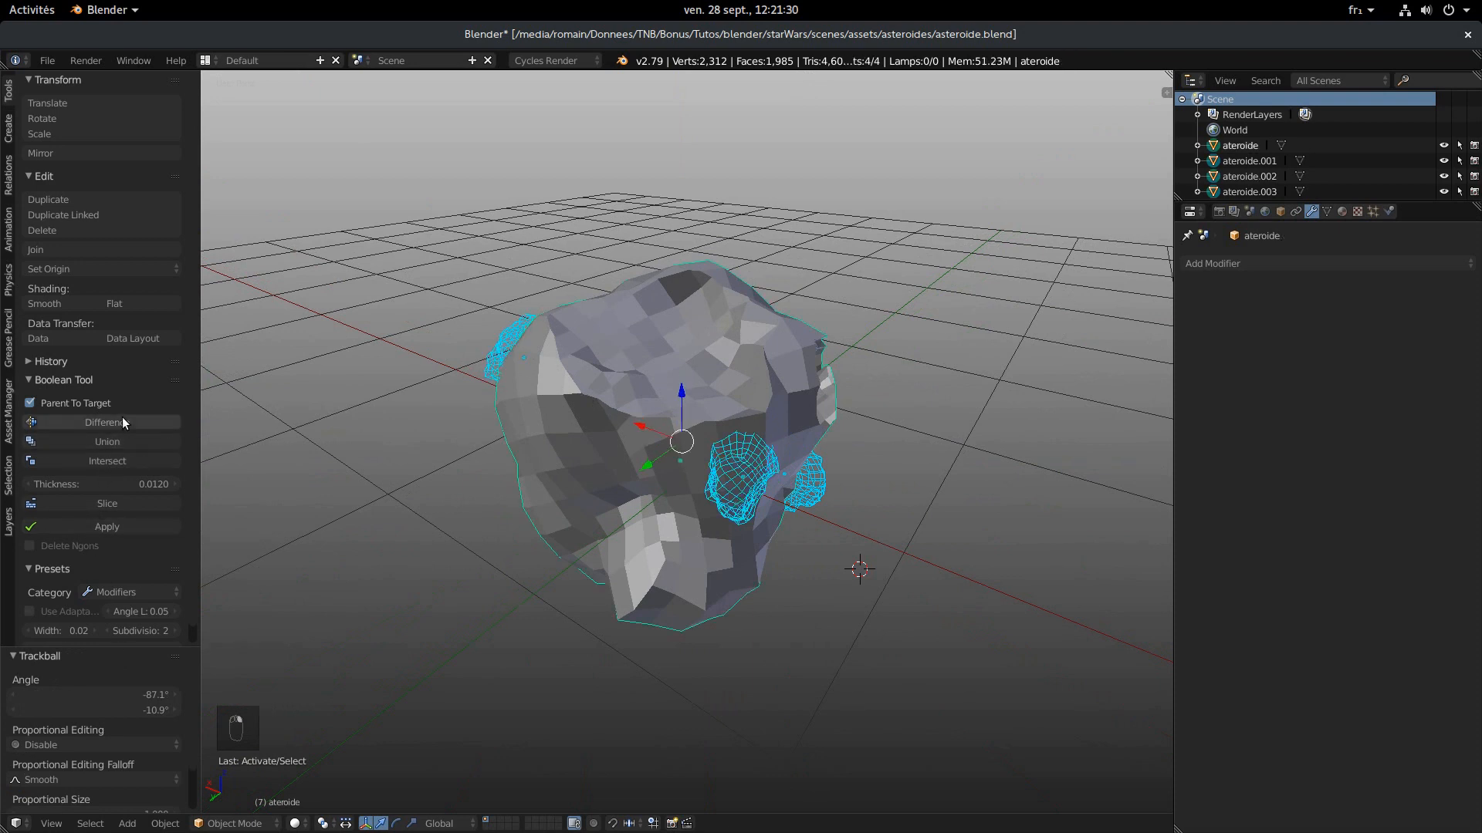
left_click(127, 524)
- Select all of the asteroid's geometry in Edit Mode and open the mesh face operations
middle_click_drag(773, 640, 440, 602)
key("a")
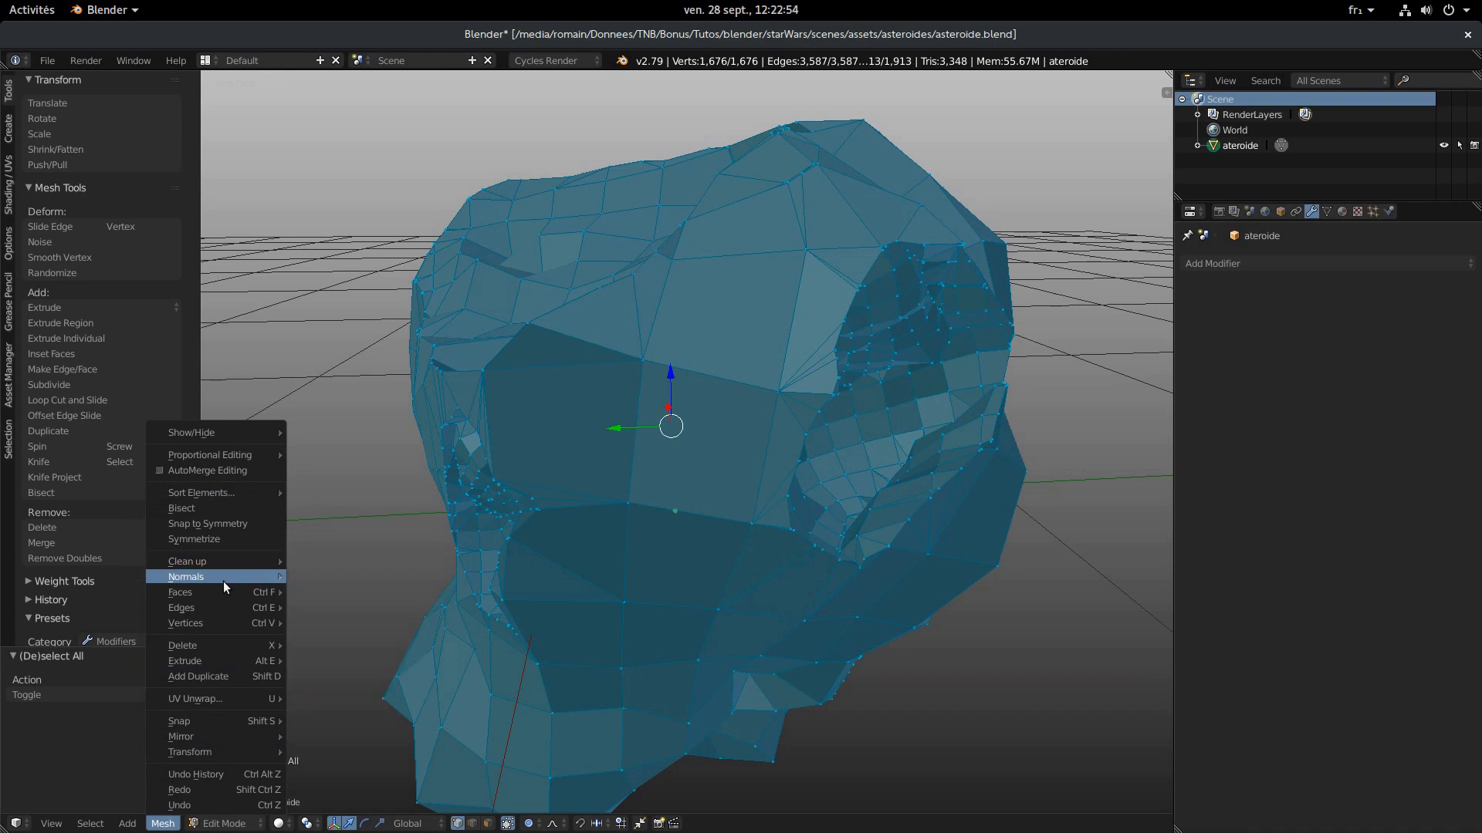
mouse_move(224, 597)
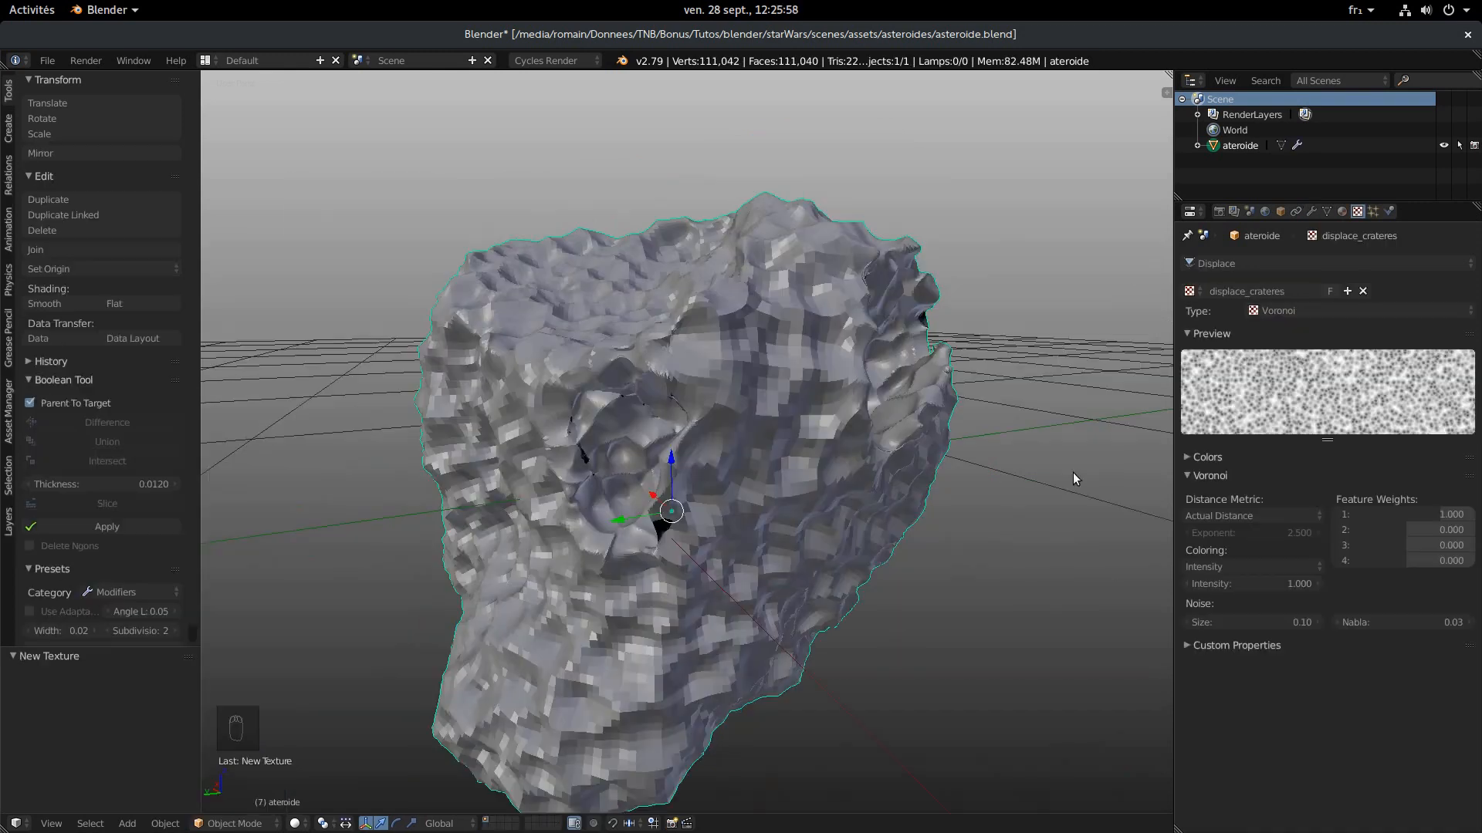
- Set the displace_crateres Voronoi texture's first feature weight to 2.000 and its fourth to 0.854
middle_click_drag(1073, 472, 930, 605)
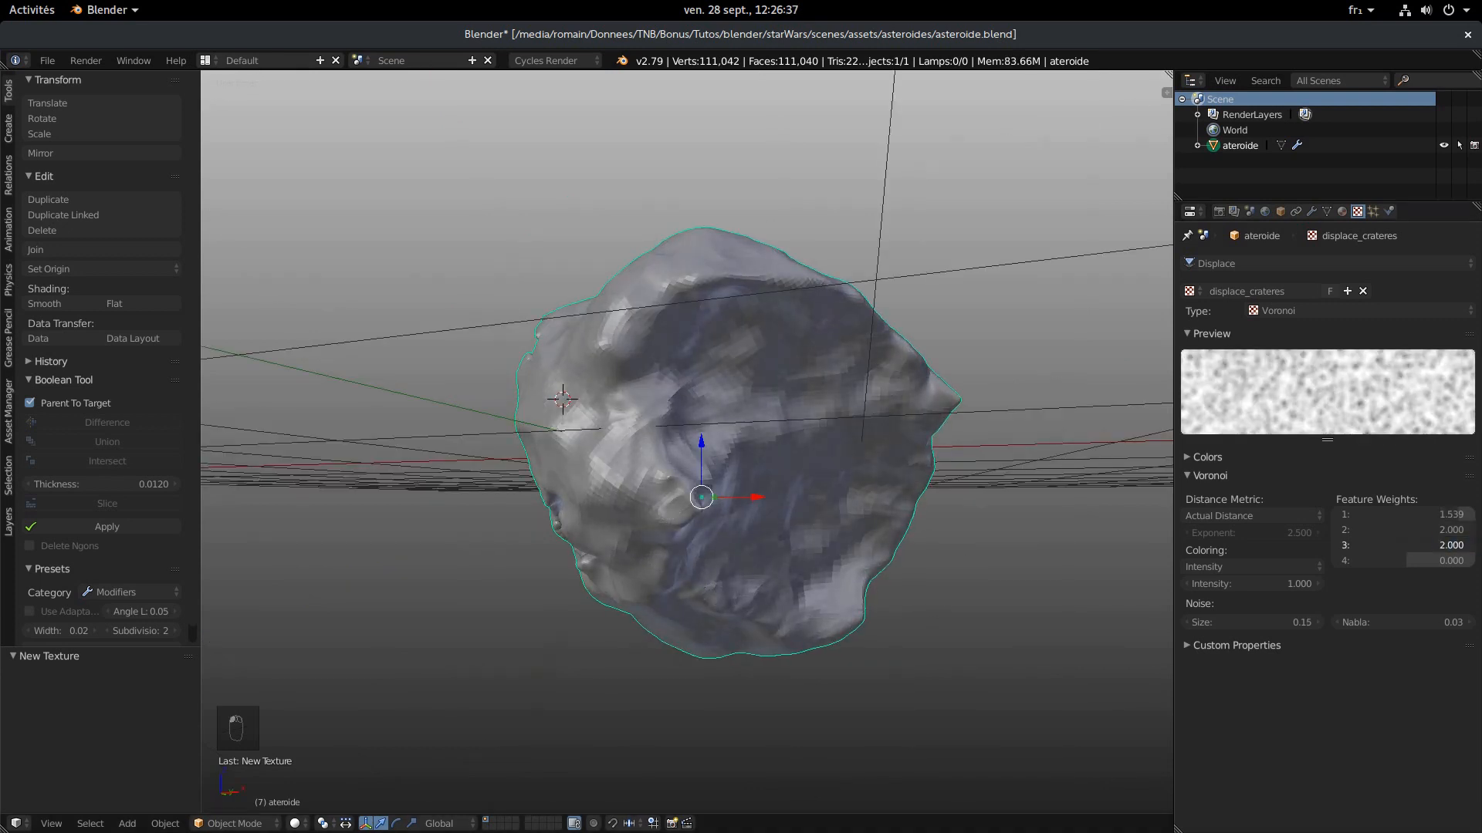
left_click_drag(1411, 564, 1339, 564)
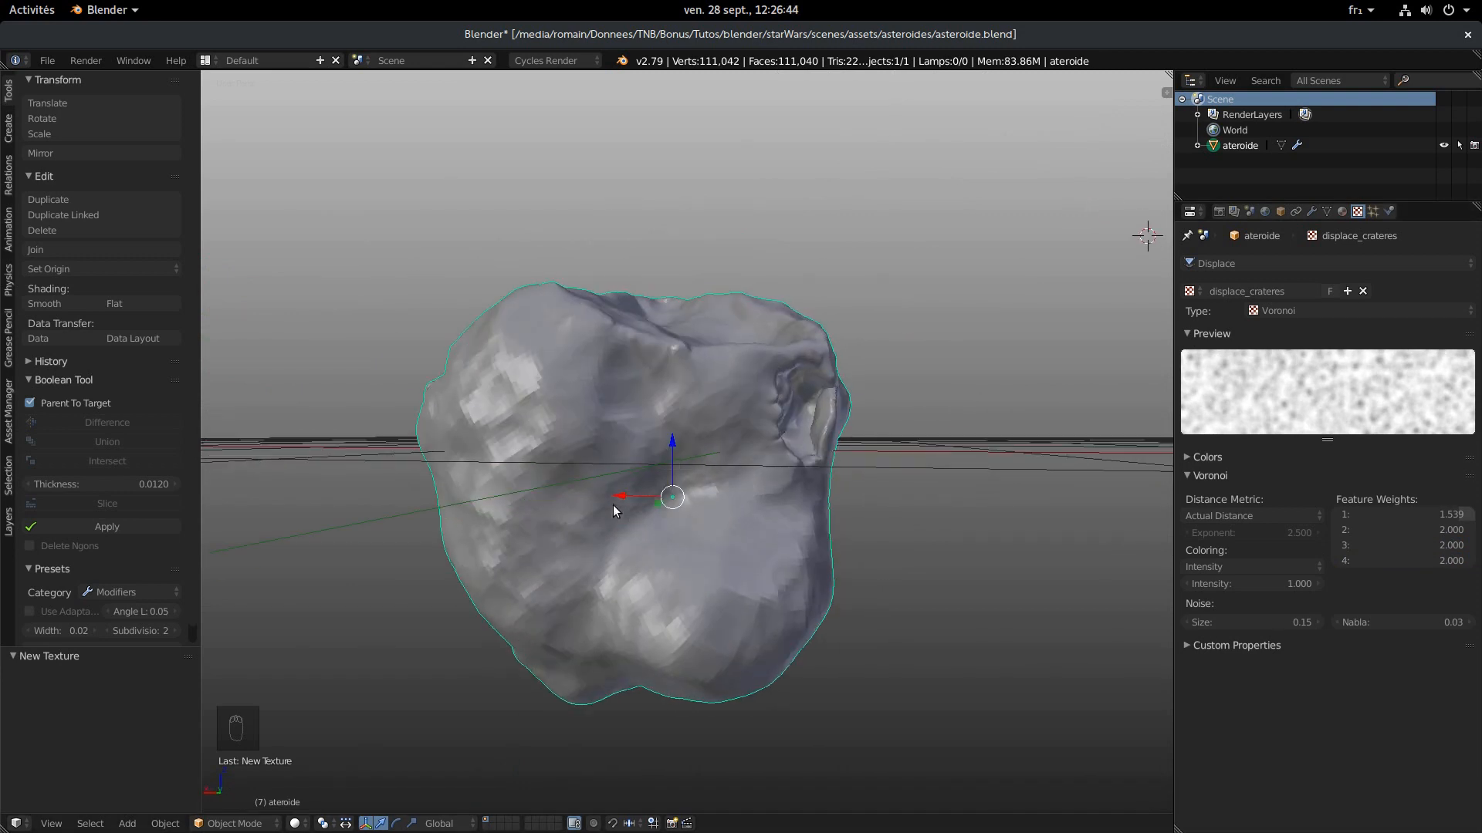
mouse_move(1457, 515)
left_mouse_down()
mouse_move(1338, 515)
mouse_move(1470, 515)
left_mouse_up()
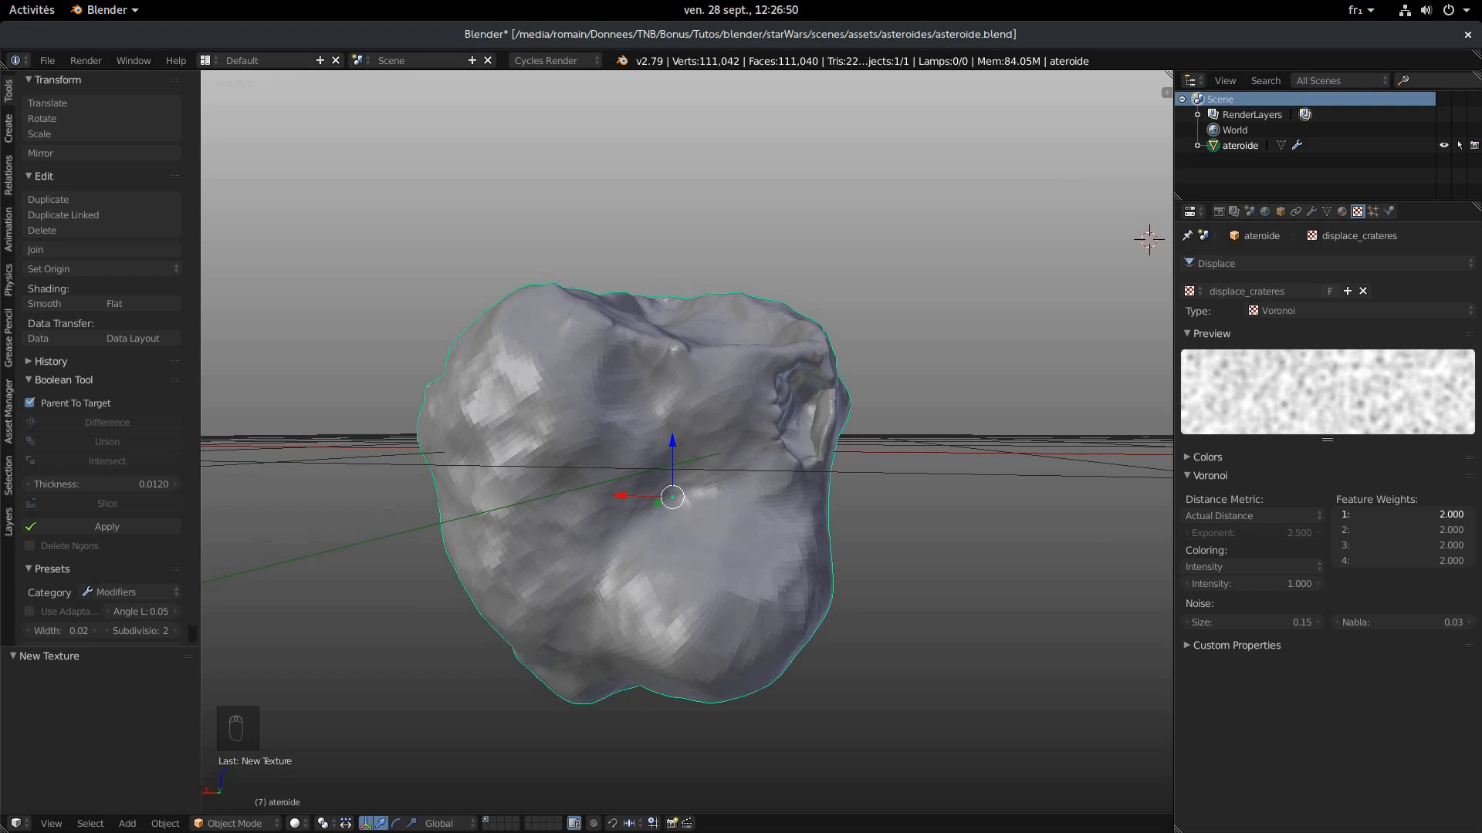
mouse_move(1450, 514)
left_mouse_down()
mouse_move(1404, 515)
mouse_move(1457, 514)
mouse_move(1455, 531)
mouse_move(1335, 530)
mouse_move(1476, 539)
mouse_move(1336, 545)
mouse_move(1469, 555)
mouse_move(1343, 560)
mouse_move(1469, 561)
left_mouse_up()
left_click_drag(1451, 560, 1419, 560)
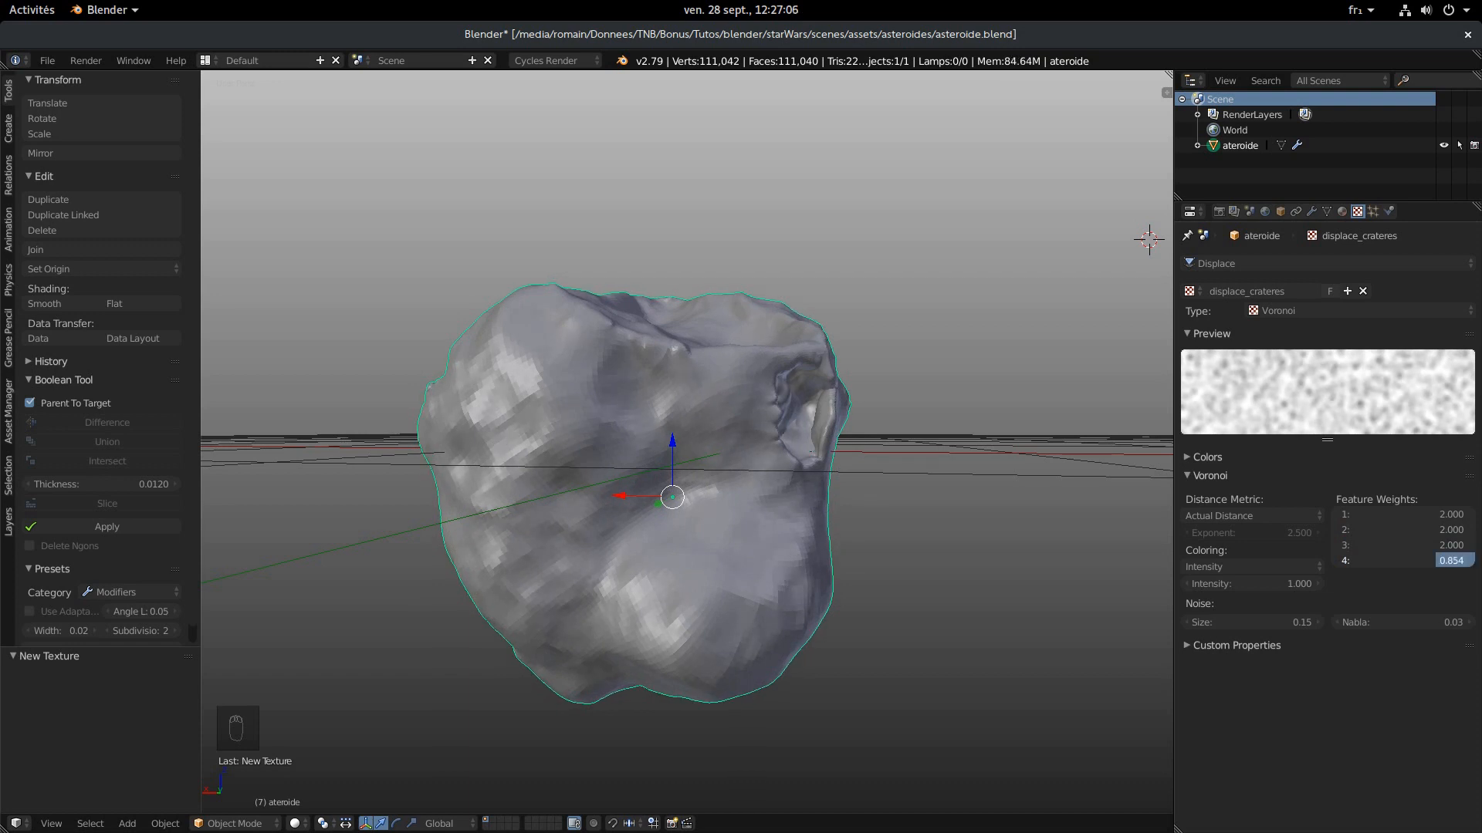
- Try Voronoi intensities of 2 and 0.5 on the displace_crateres texture, and return the intensity to 1
left_click(1208, 567)
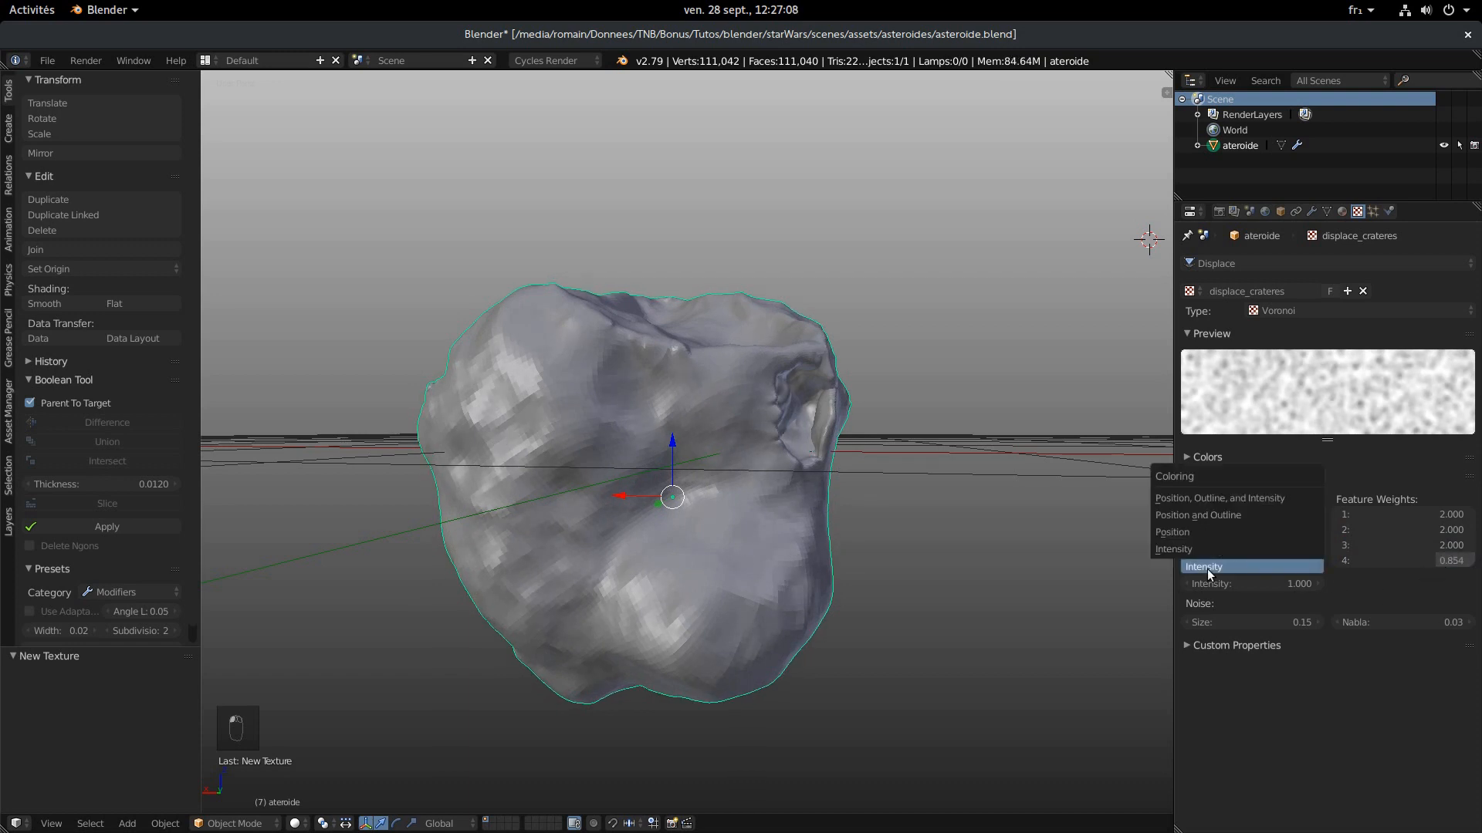
left_click(1301, 583)
type("2")
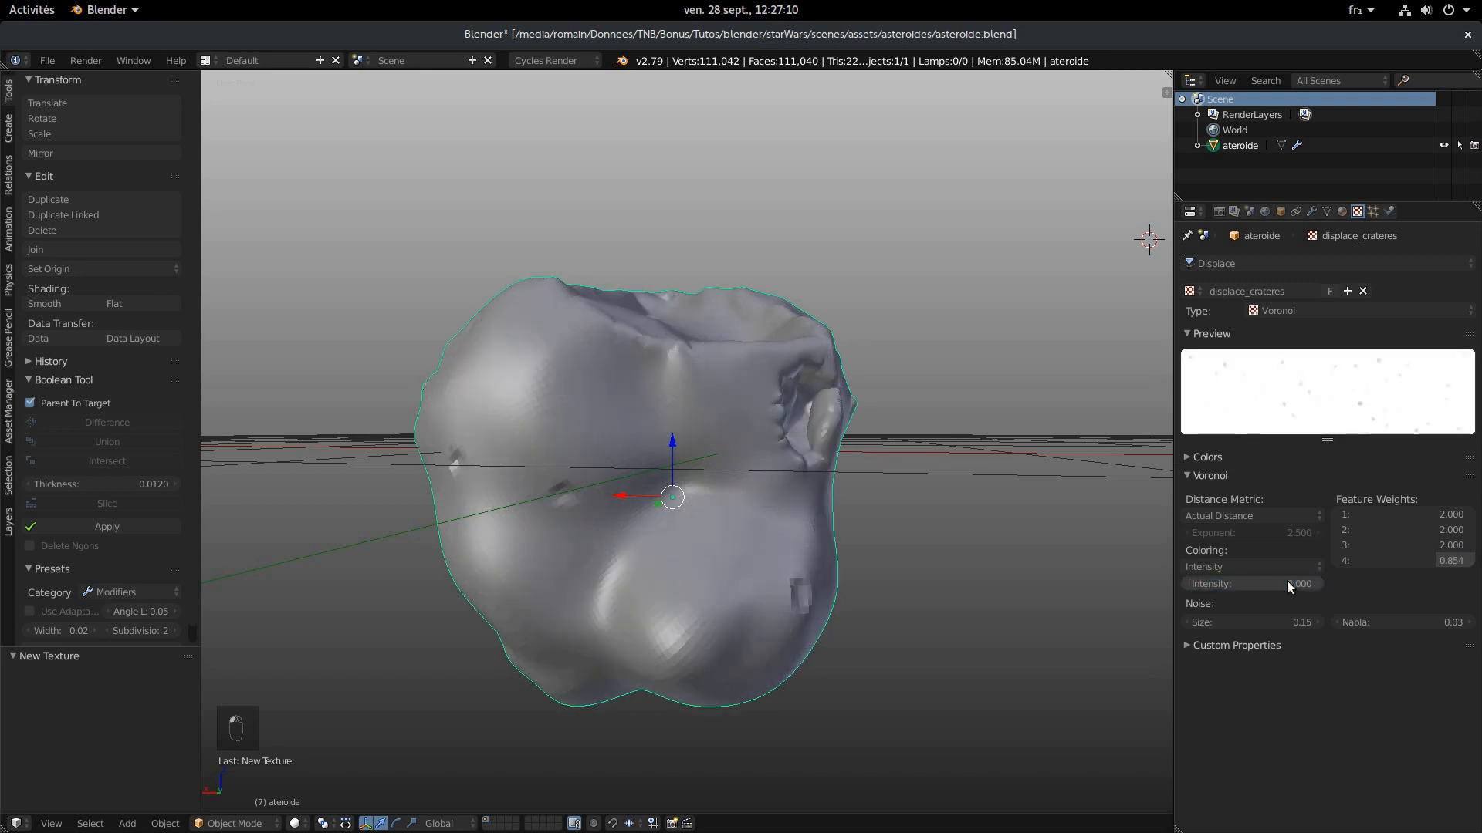
type(".0")
key("Return")
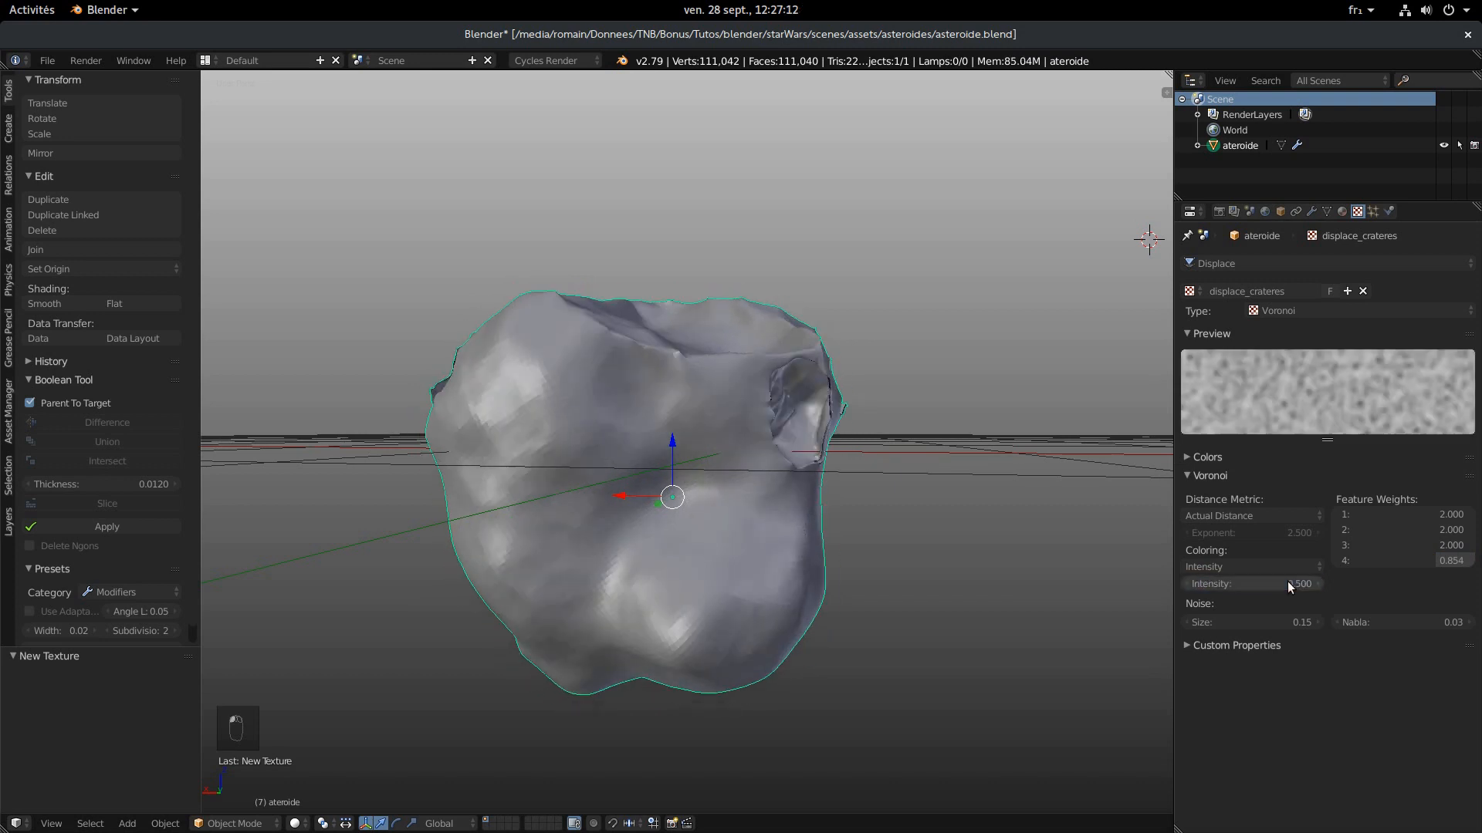
left_click(1287, 581)
type("0.5")
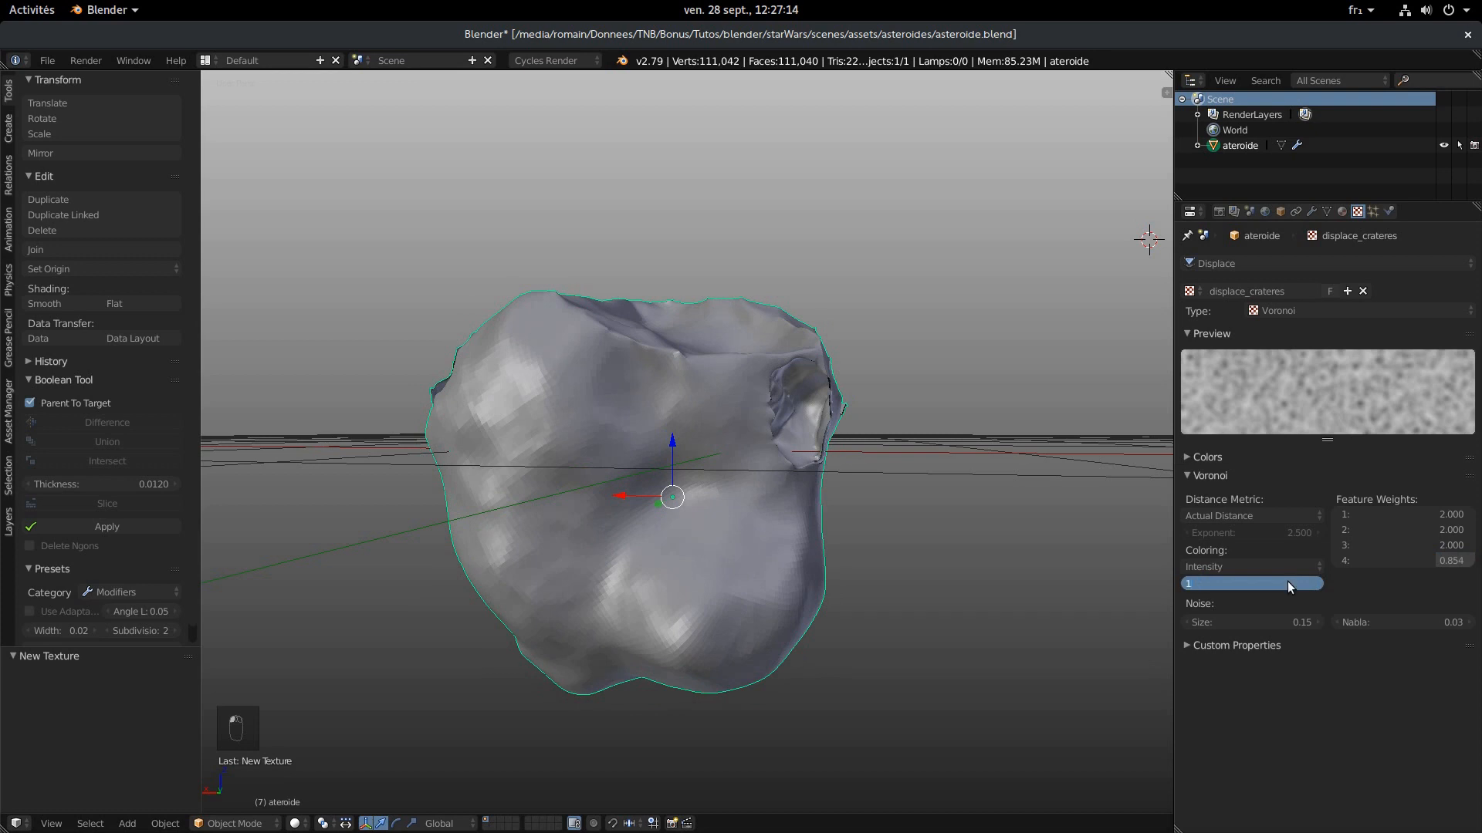
key("Return")
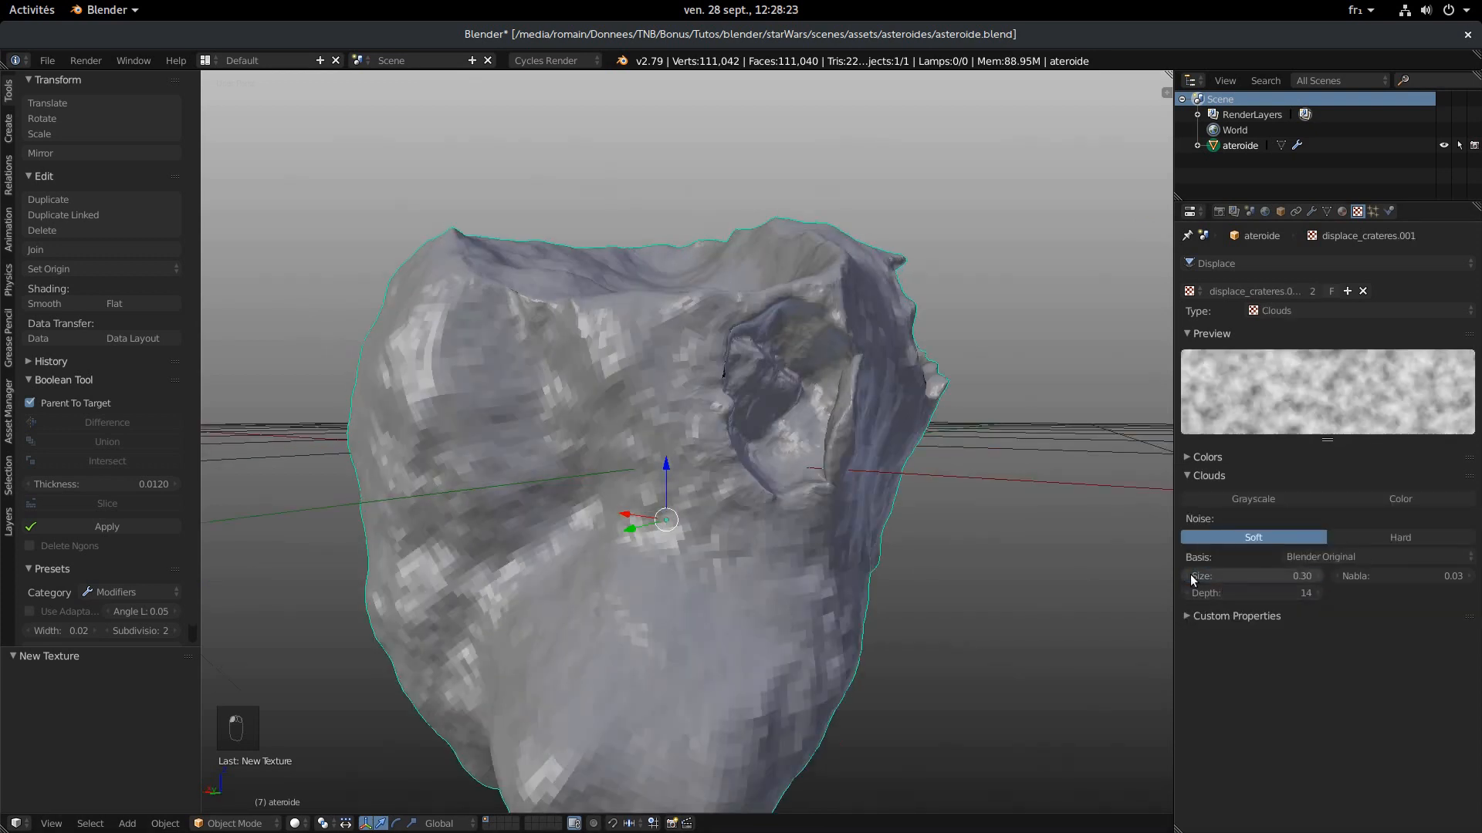
- Inspect the displaced asteroid from another side and open its modifier stack
middle_click_drag(865, 563, 656, 571)
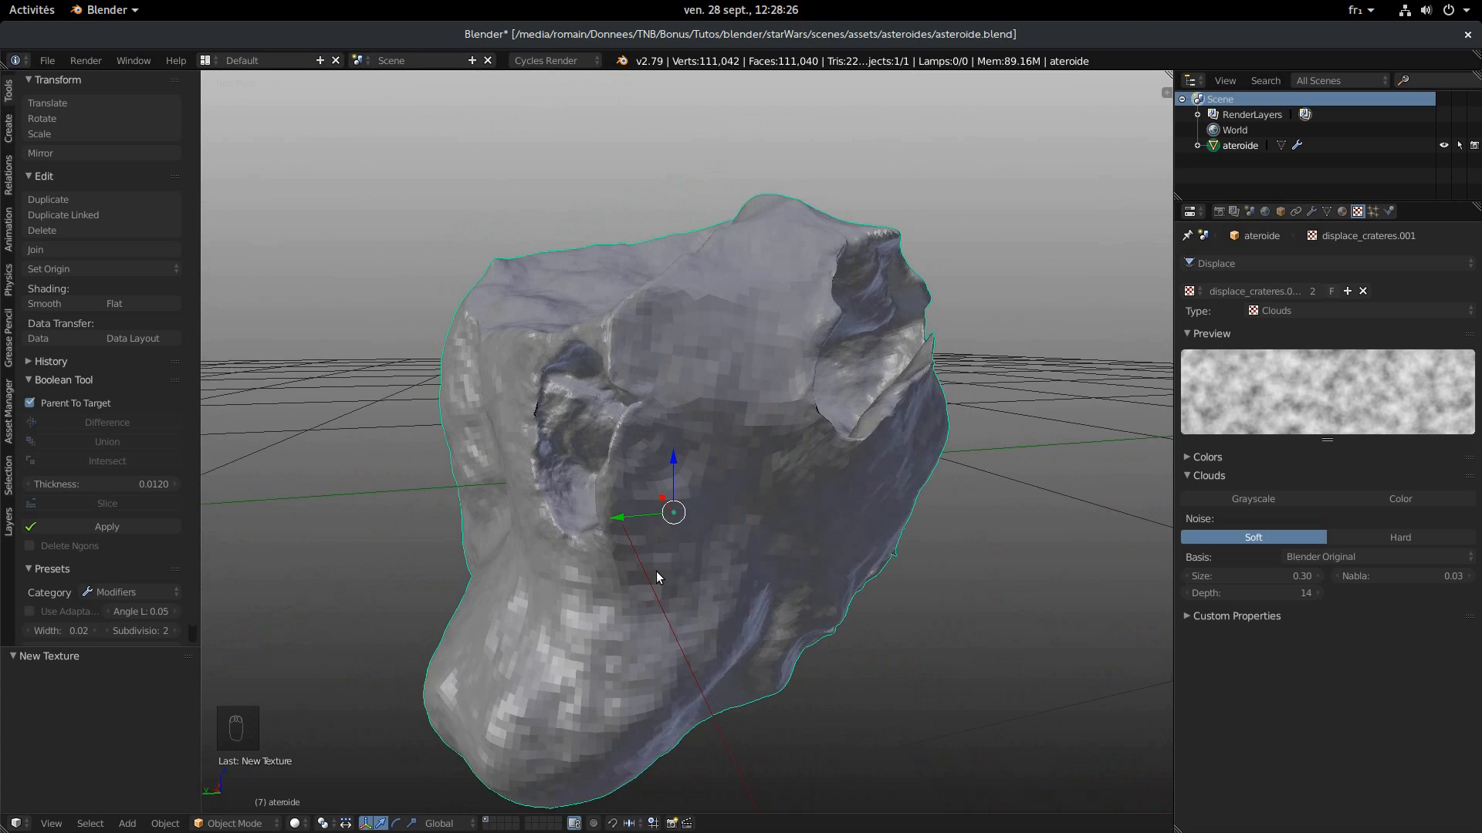
left_click(1311, 212)
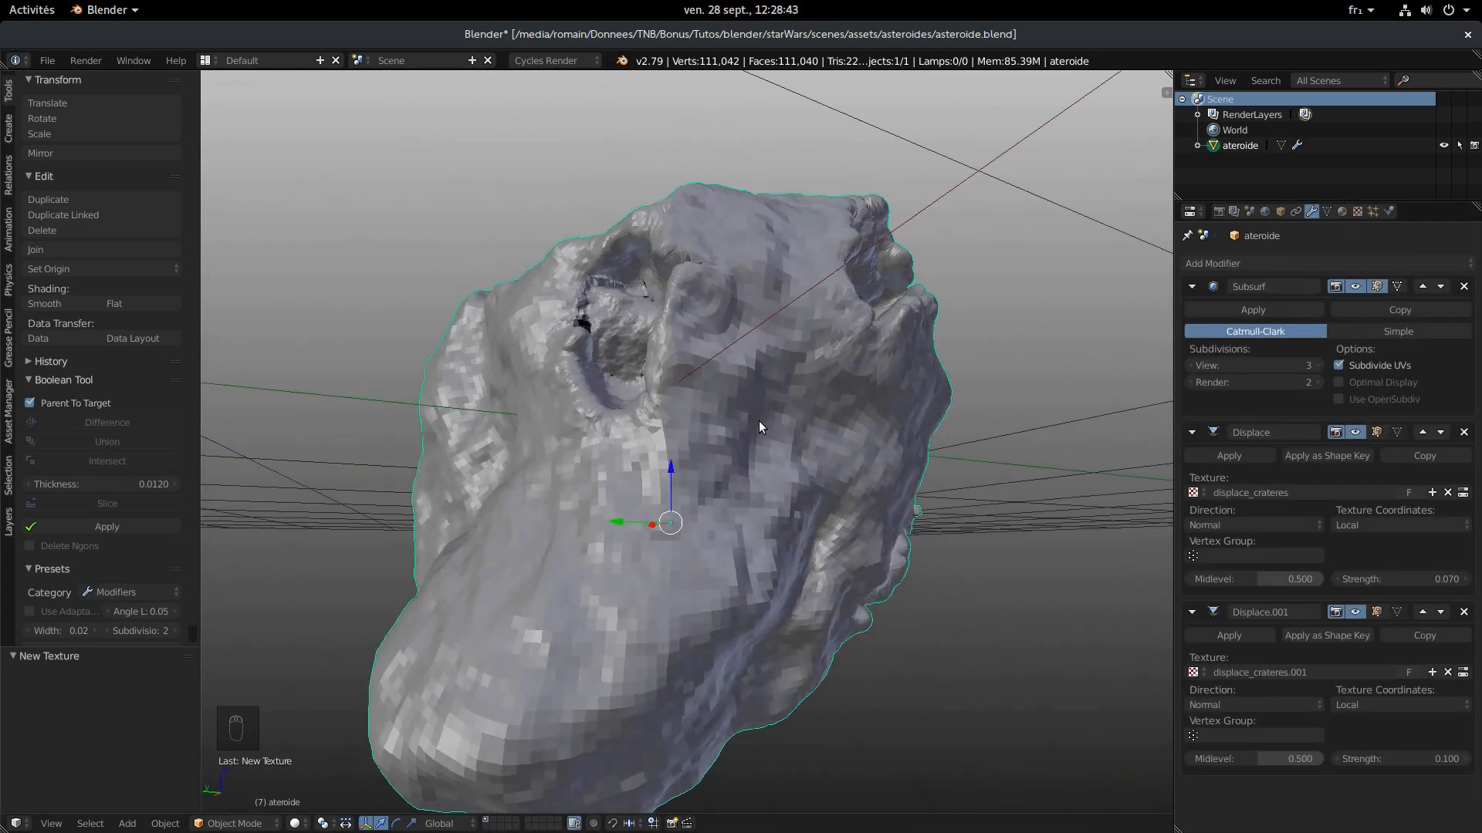